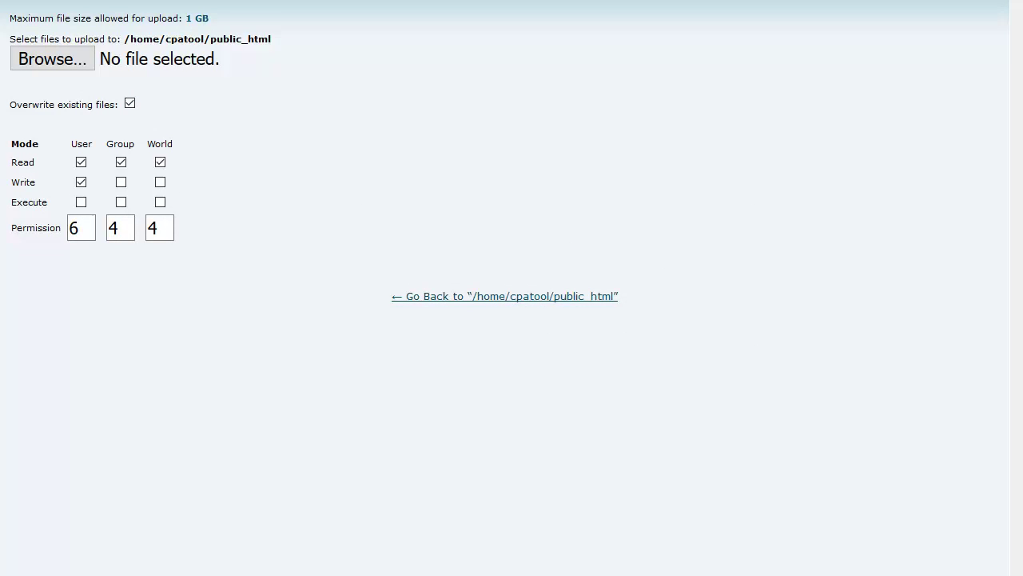
# Extract wordpress-4.8.zip into public_html and close the extraction results
pyautogui.click(501, 295)
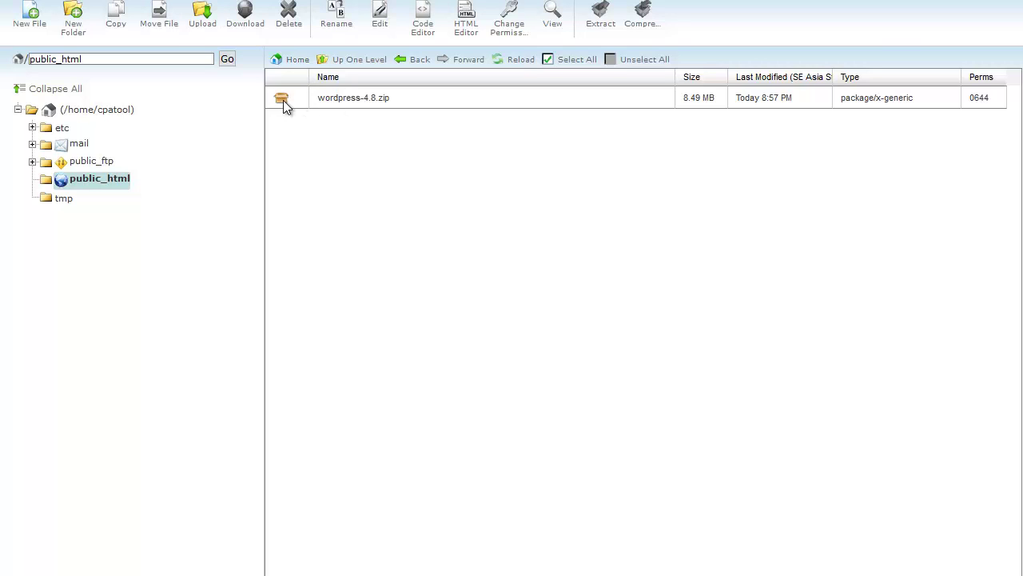
pyautogui.click(283, 100)
pyautogui.rightClick(283, 100)
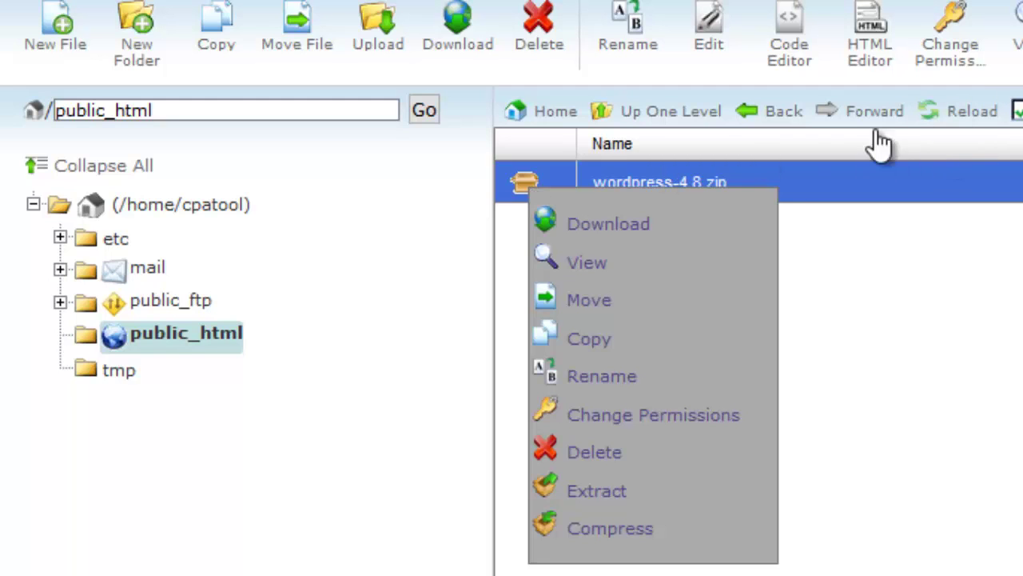
pyautogui.click(592, 491)
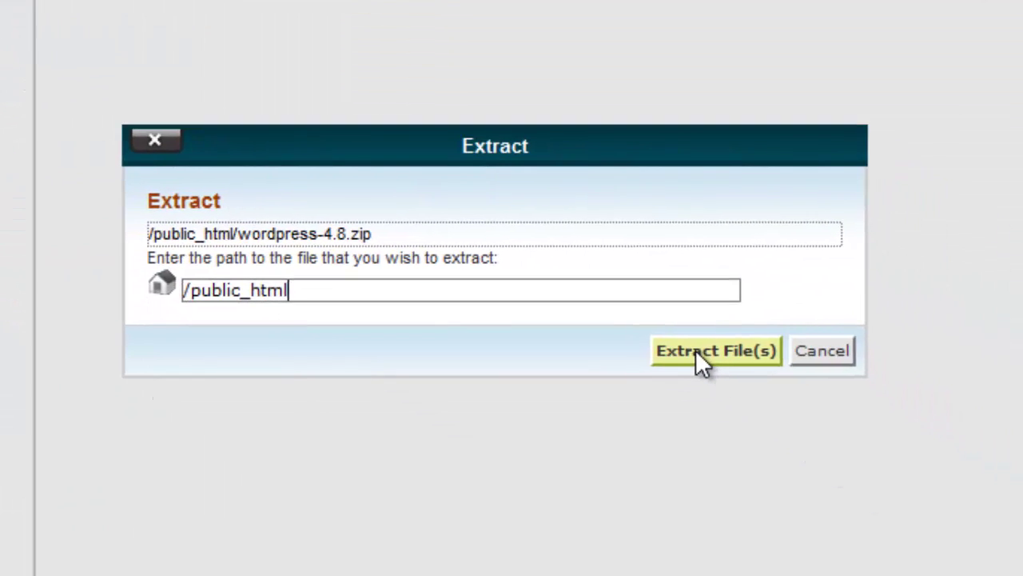
pyautogui.click(918, 518)
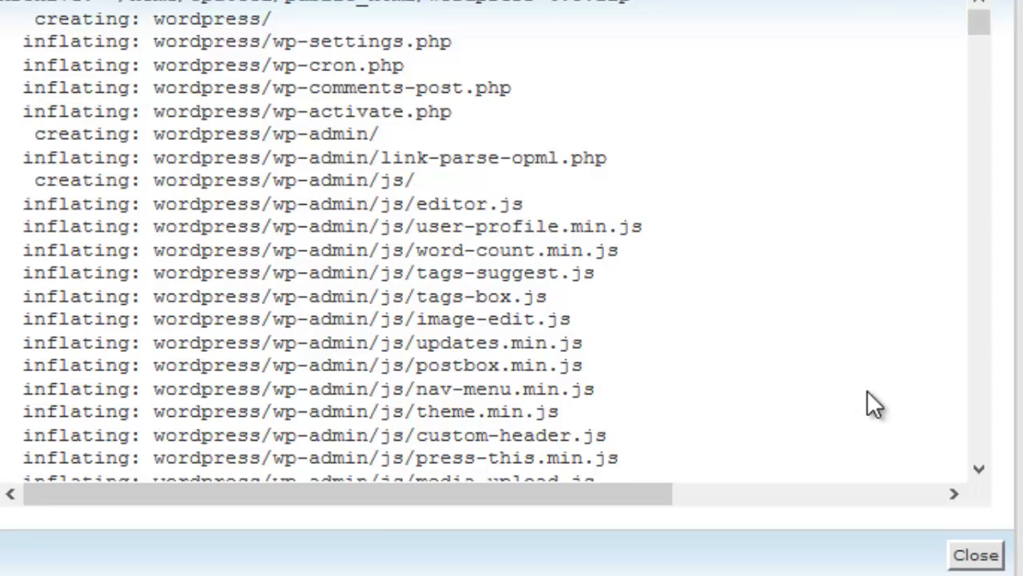
pyautogui.click(976, 555)
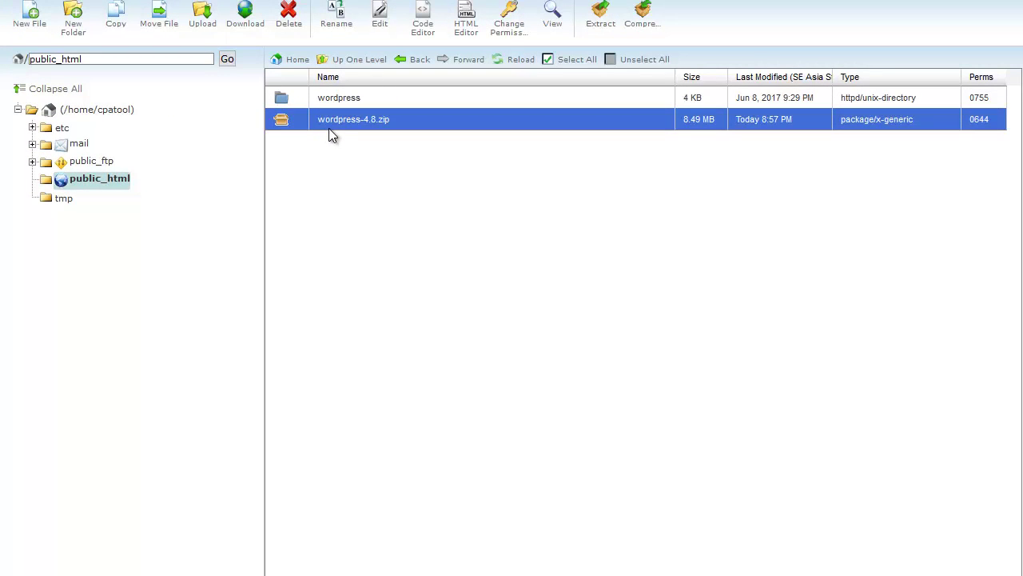
# Delete wordpress-4.8.zip and open the wordpress folder
pyautogui.click(291, 24)
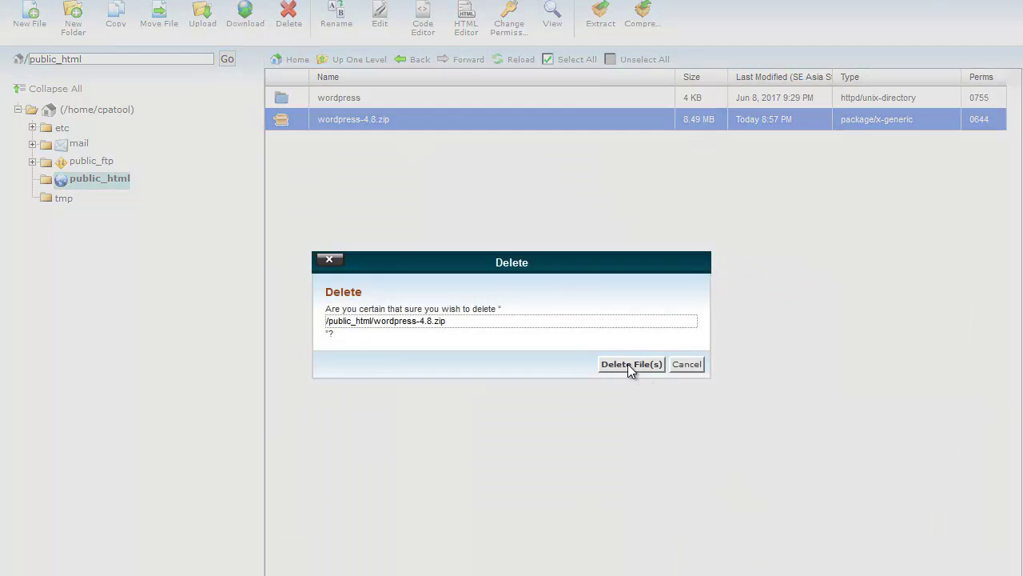
pyautogui.click(629, 364)
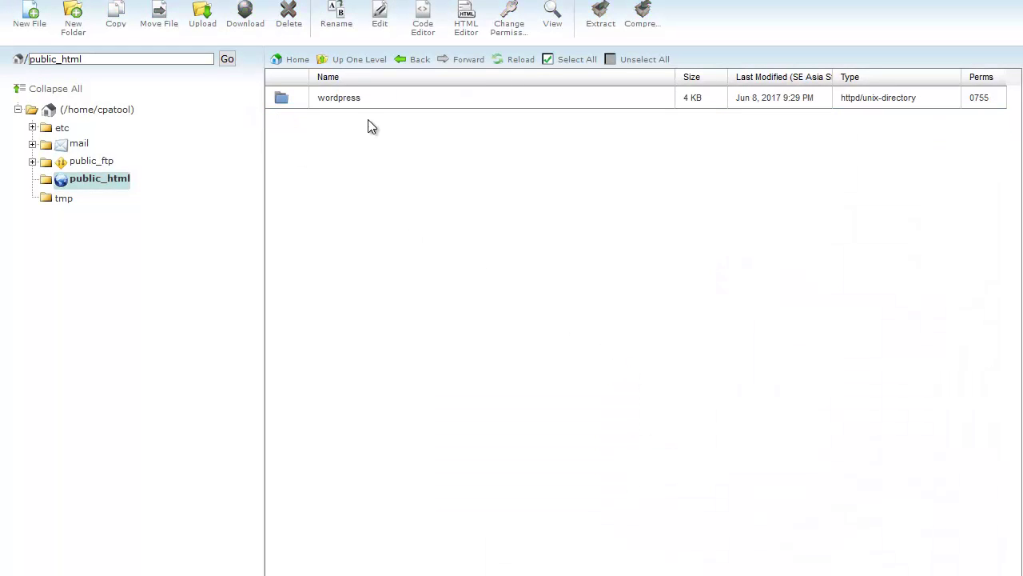
pyautogui.click(284, 94)
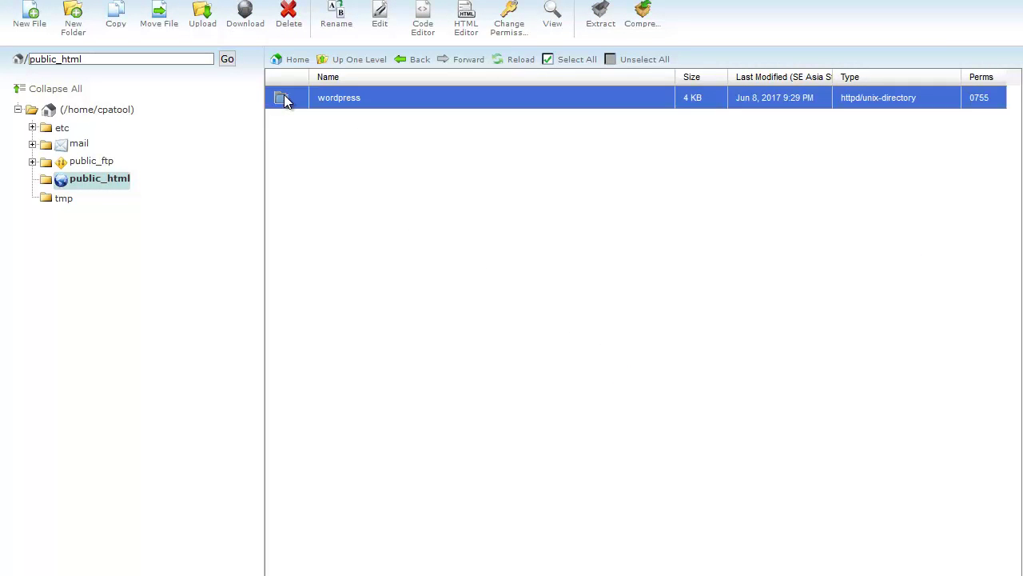
pyautogui.doubleClick(284, 95)
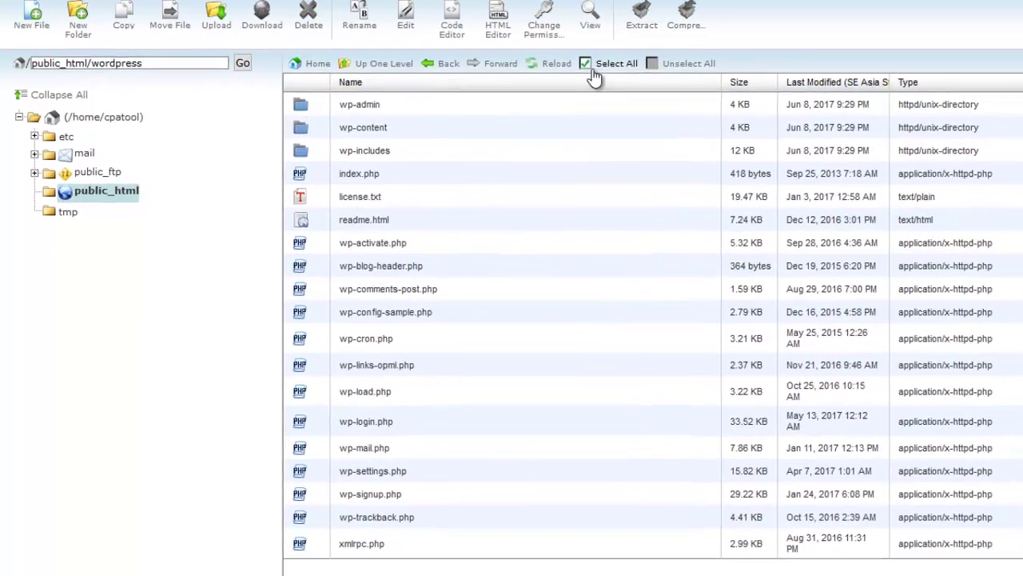
# Move all files in the wordpress folder to /public_html
pyautogui.click(560, 63)
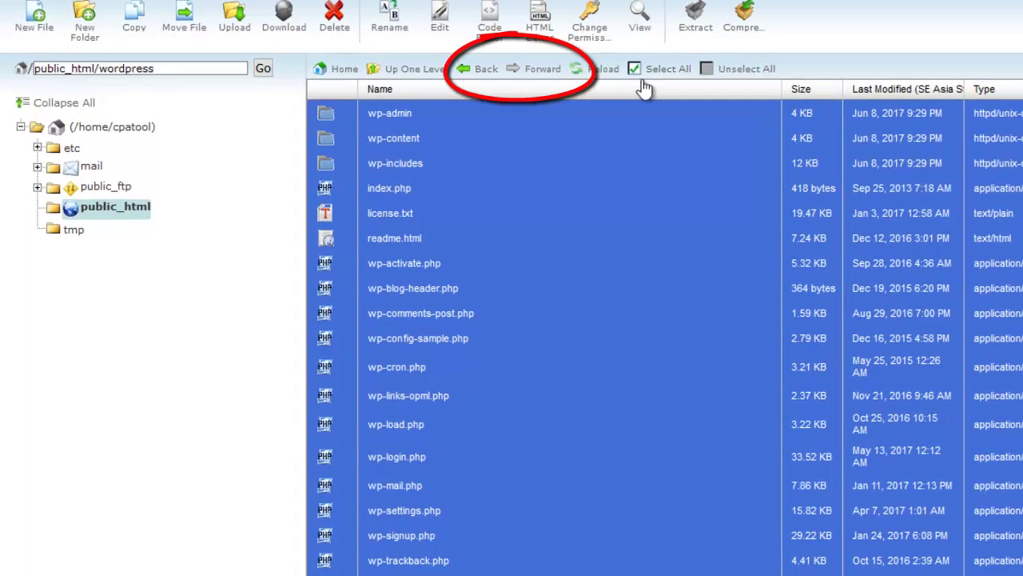
pyautogui.rightClick(378, 120)
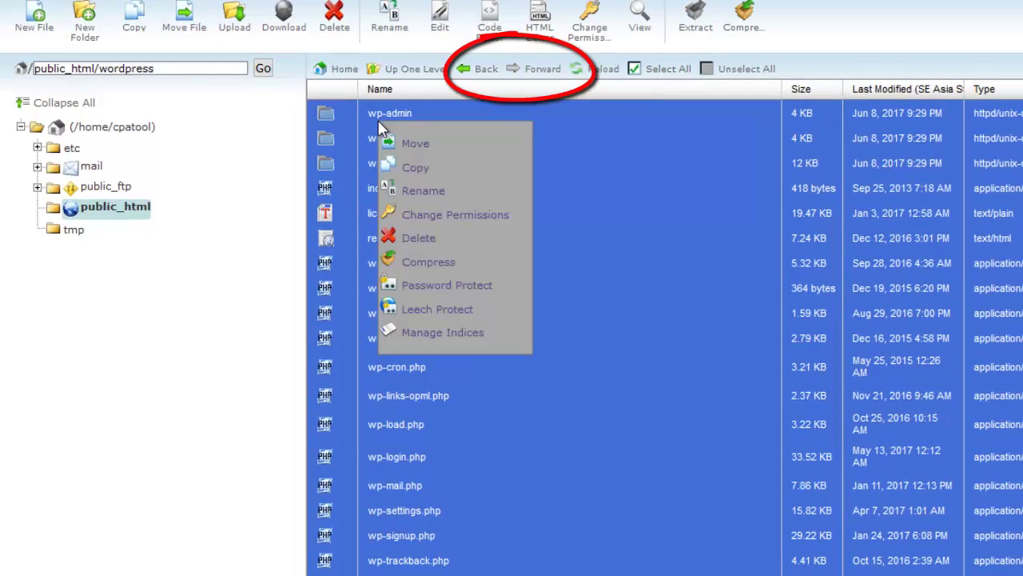
pyautogui.click(412, 143)
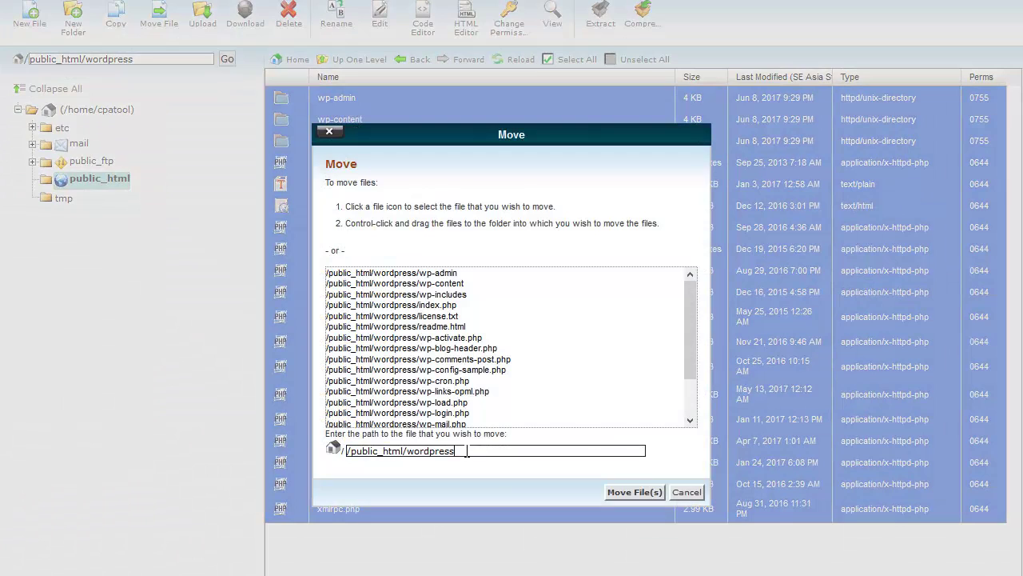
pyautogui.press('BackSpace')
pyautogui.press('BackSpace')
pyautogui.press('BackSpace')
pyautogui.press('BackSpace')
pyautogui.press('BackSpace')
pyautogui.press('BackSpace')
pyautogui.press('BackSpace')
pyautogui.press('BackSpace')
pyautogui.press('BackSpace')
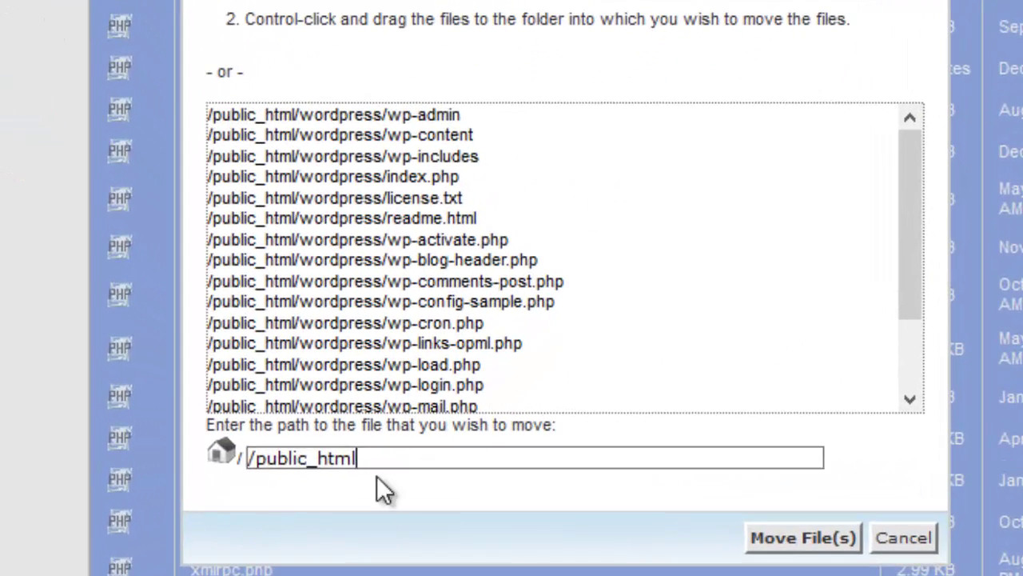
pyautogui.click(800, 537)
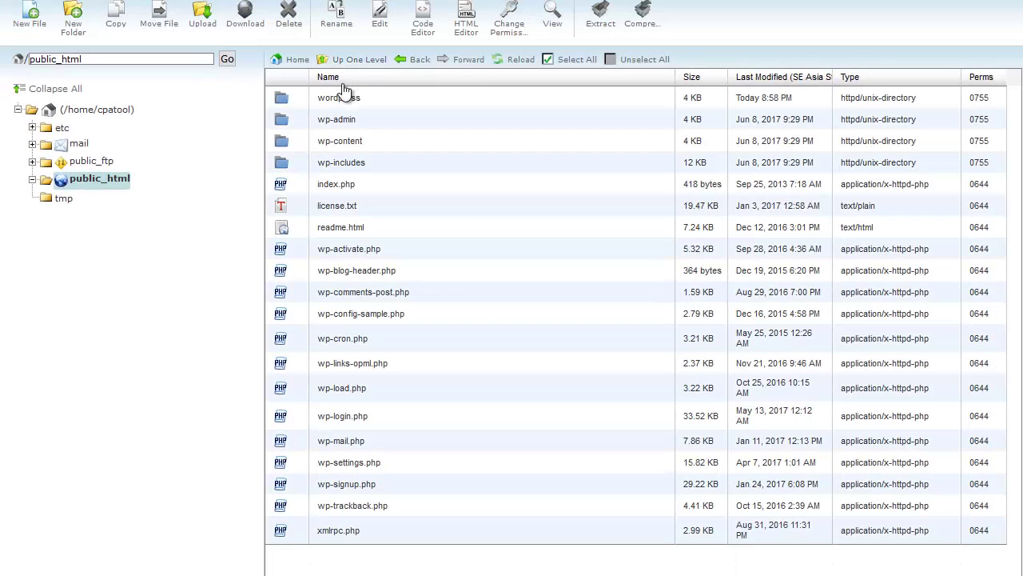
# Delete the emptied wordpress folder from public_html
pyautogui.click(284, 98)
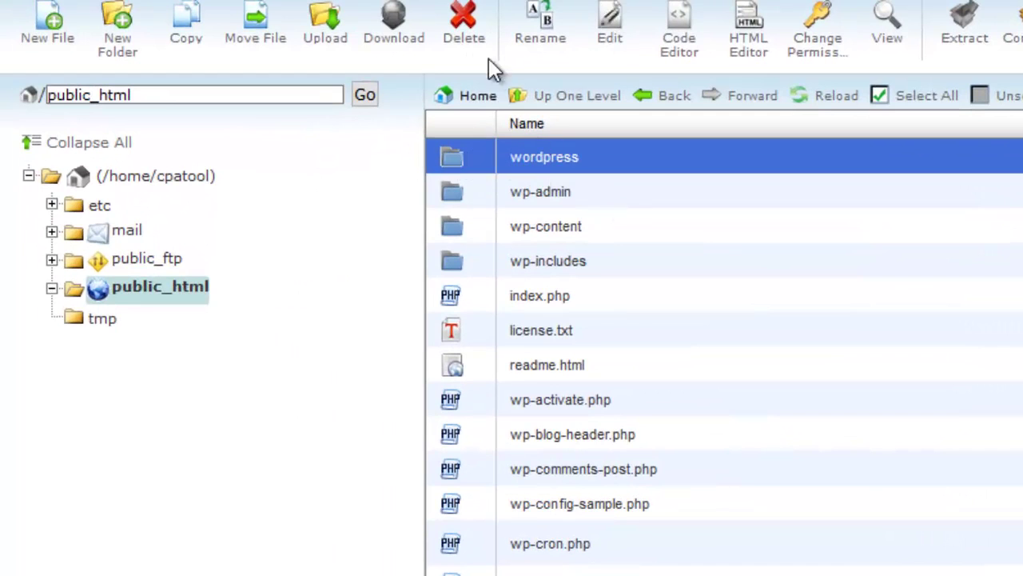
pyautogui.click(464, 26)
pyautogui.click(987, 572)
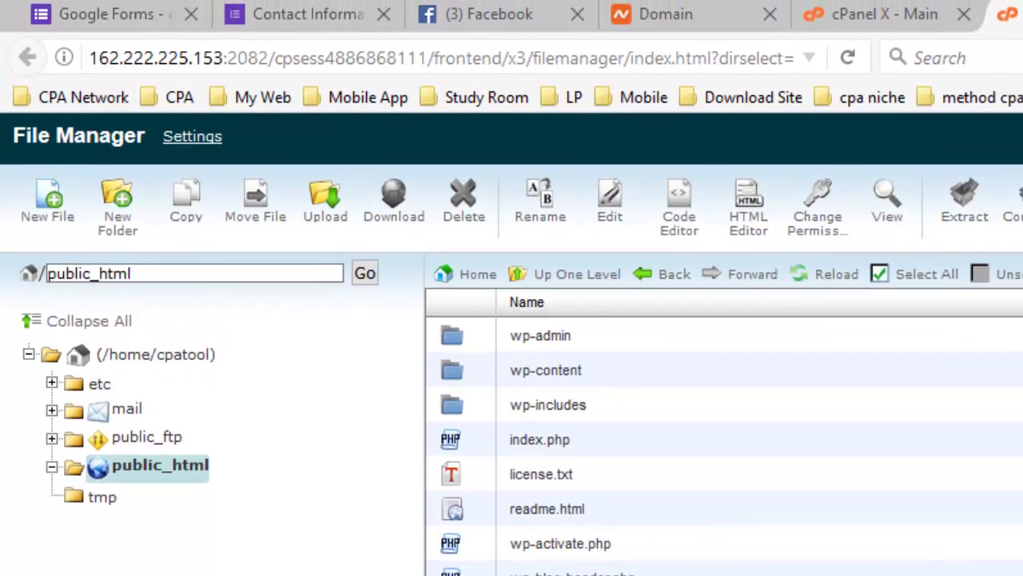
# Load cpatool.us in a new tab and continue past the WordPress welcome page
pyautogui.hotkey('ctrl', 't')
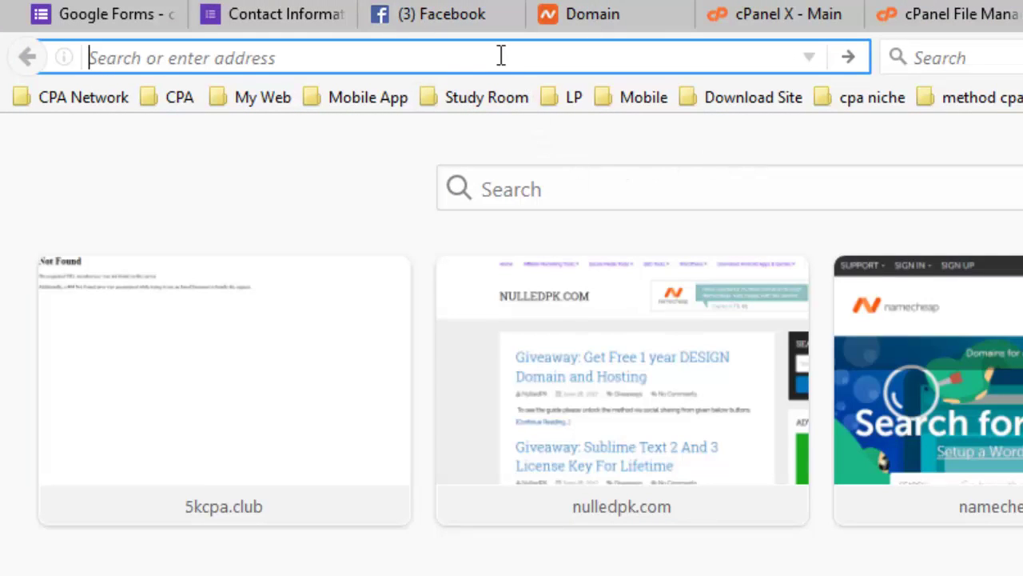
pyautogui.write('cp')
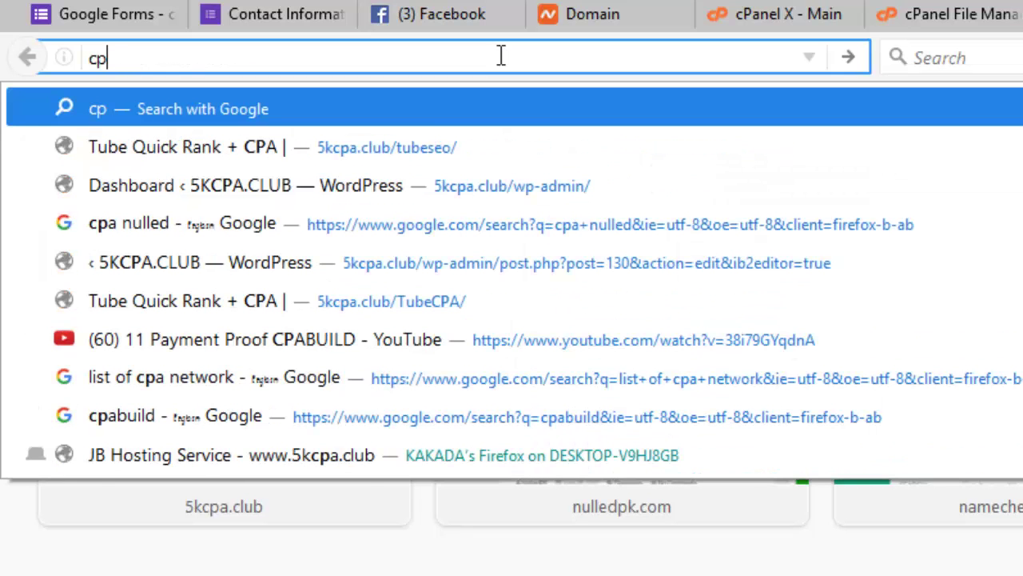
pyautogui.write('atool.us')
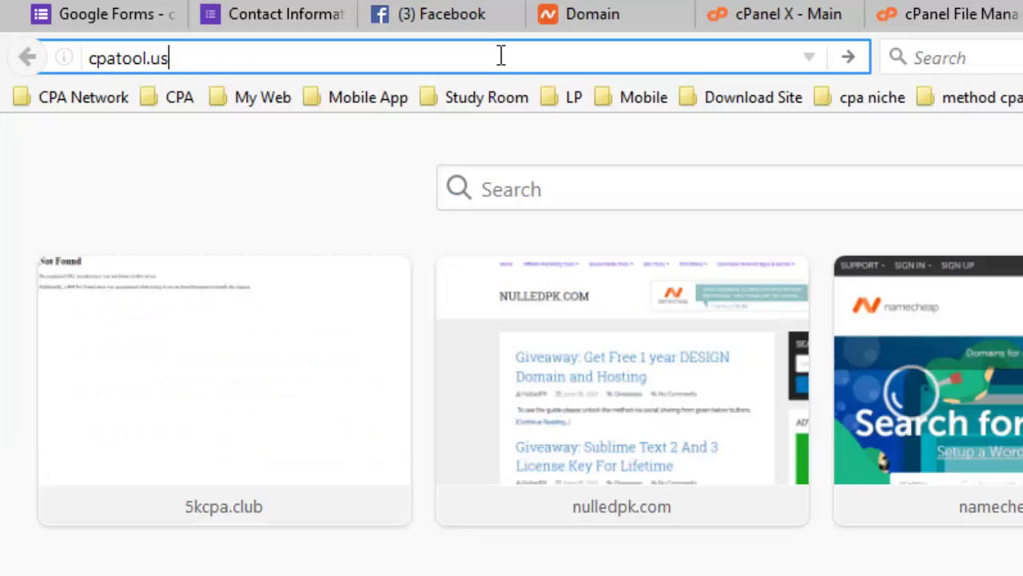
pyautogui.press('Return')
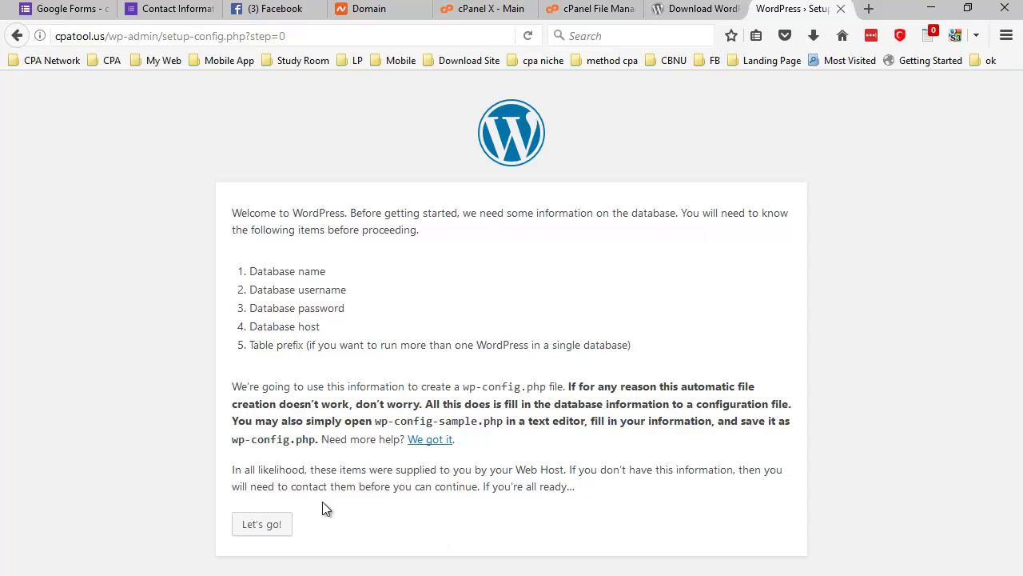
pyautogui.click(262, 529)
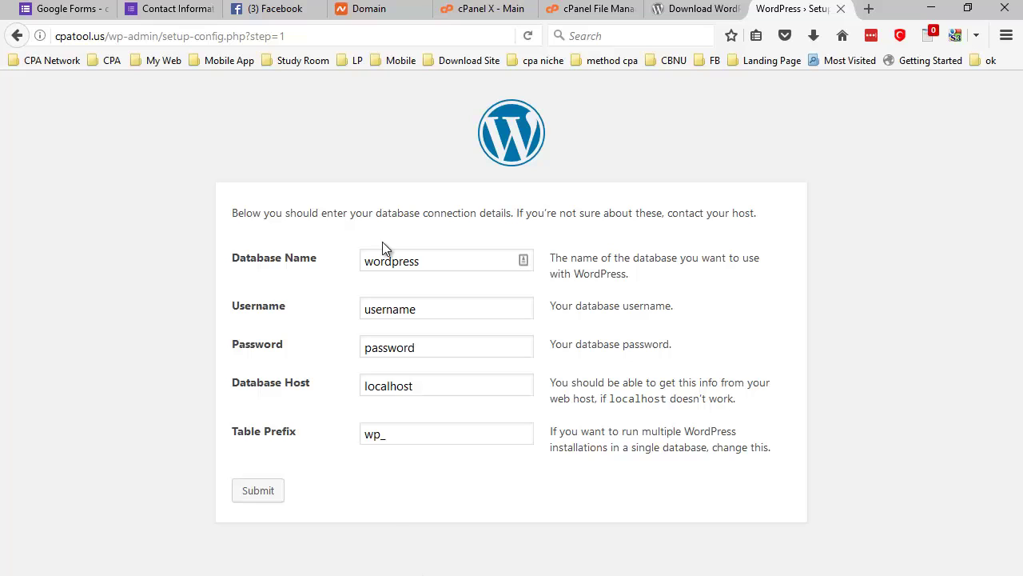
# Go to the cPanel main page and start the MySQL Database Wizard
pyautogui.click(592, 8)
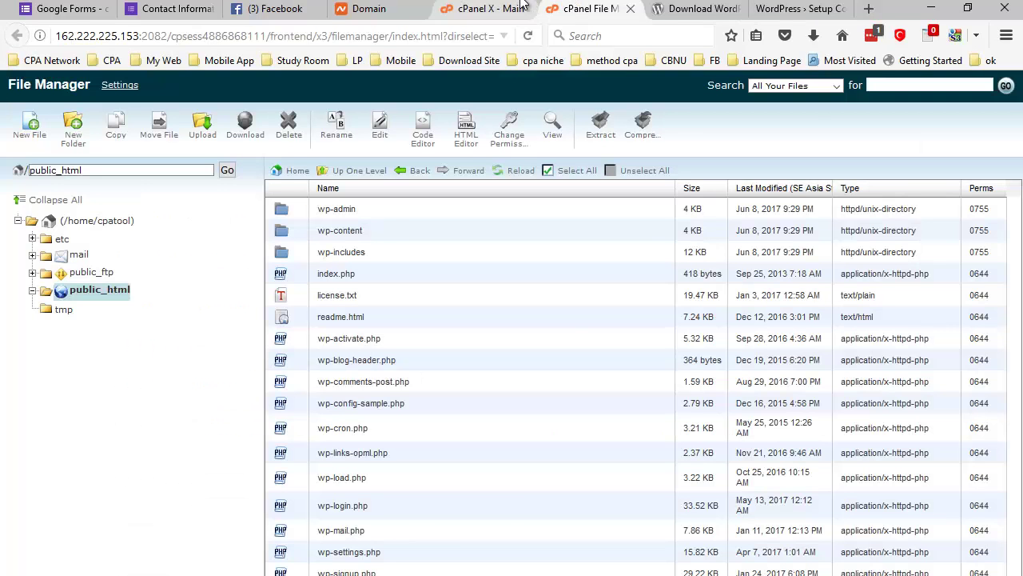
pyautogui.click(488, 8)
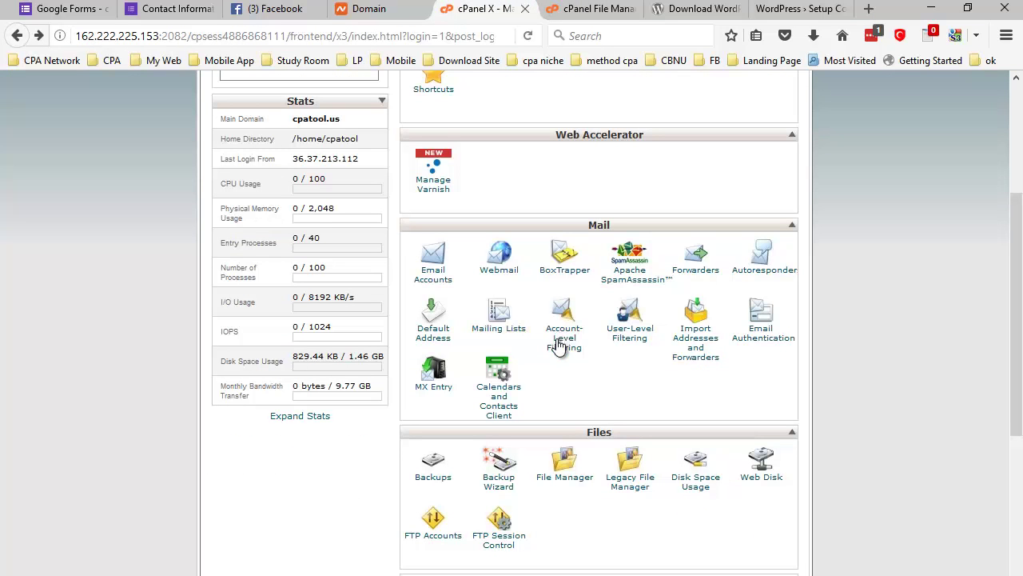
pyautogui.scroll(3, 551, 344)
pyautogui.scroll(-10, 546, 343)
pyautogui.scroll(-5, 546, 346)
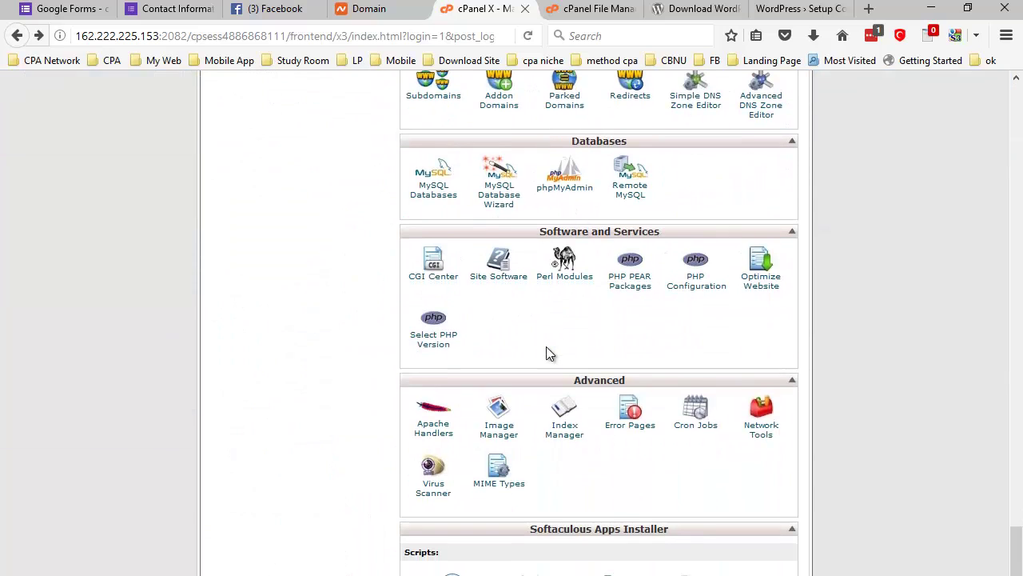
pyautogui.scroll(3, 546, 354)
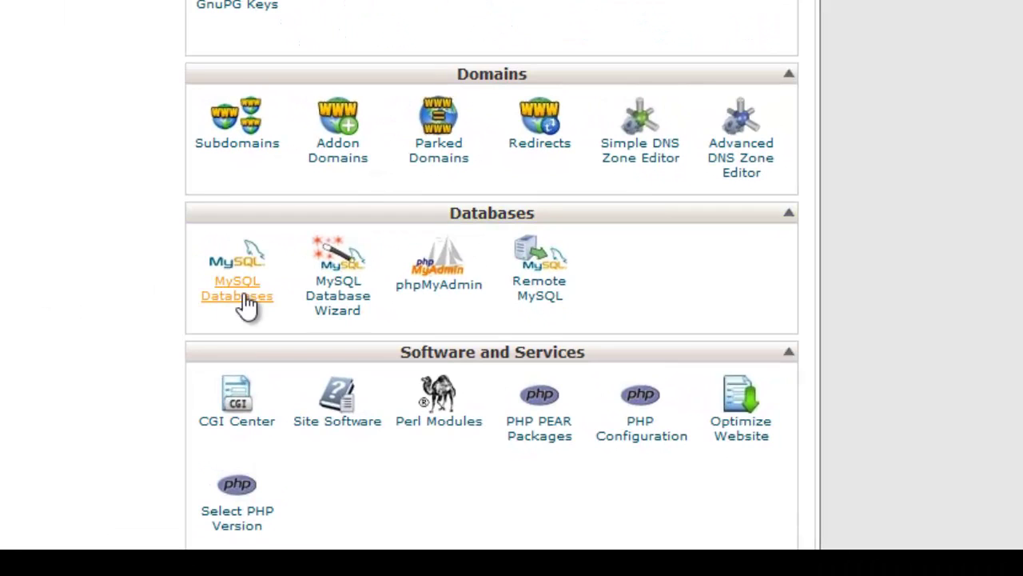
pyautogui.click(327, 304)
# Name the new database cpatool and continue to Step 2
pyautogui.click(210, 205)
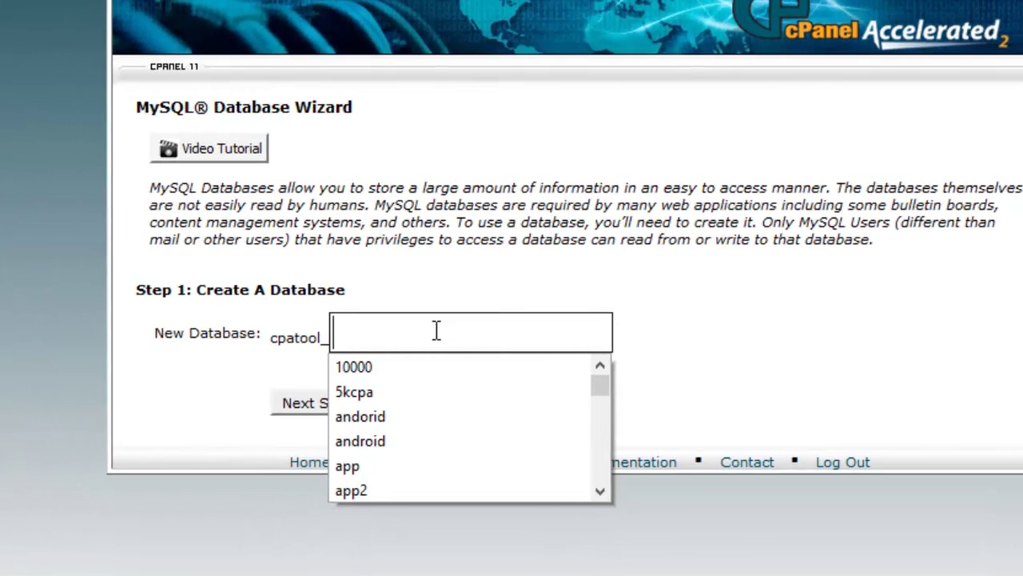
pyautogui.write('cpa')
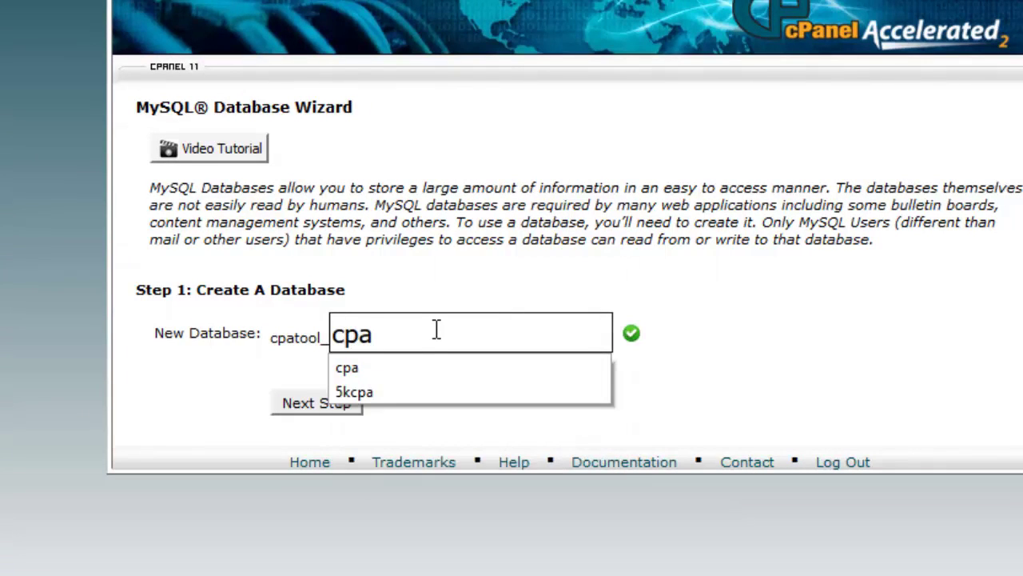
pyautogui.write('too')
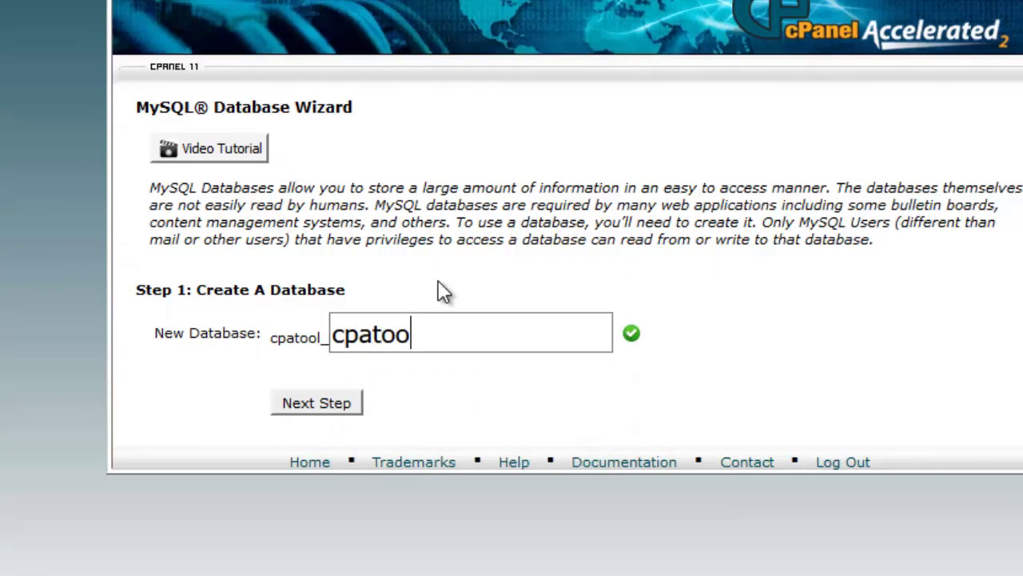
pyautogui.write('l')
pyautogui.click(316, 412)
# Create database user cpatool with a confirmed password and grant it ALL PRIVILEGES
pyautogui.click(446, 233)
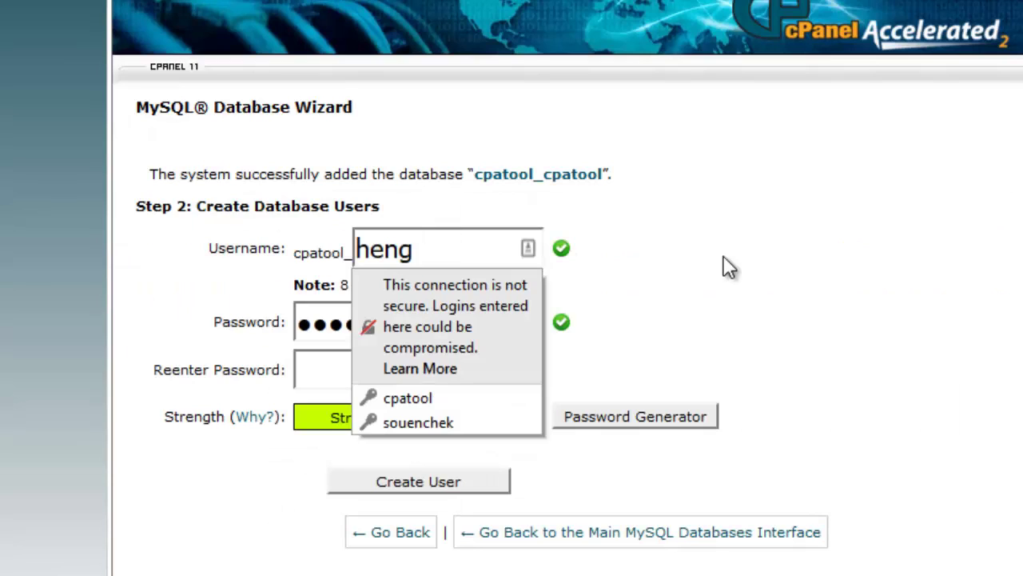
pyautogui.click(724, 267)
pyautogui.doubleClick(420, 250)
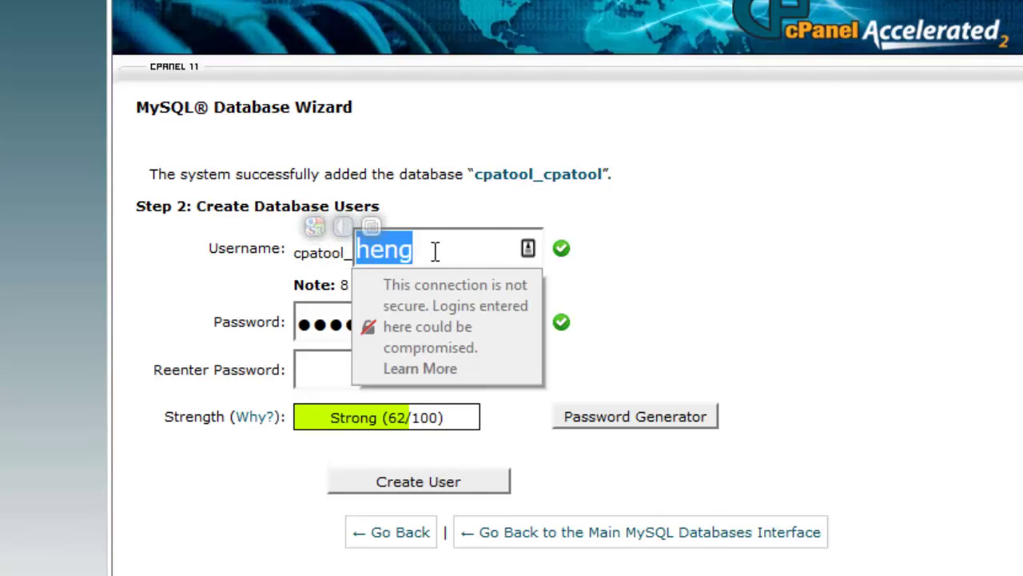
pyautogui.write('c')
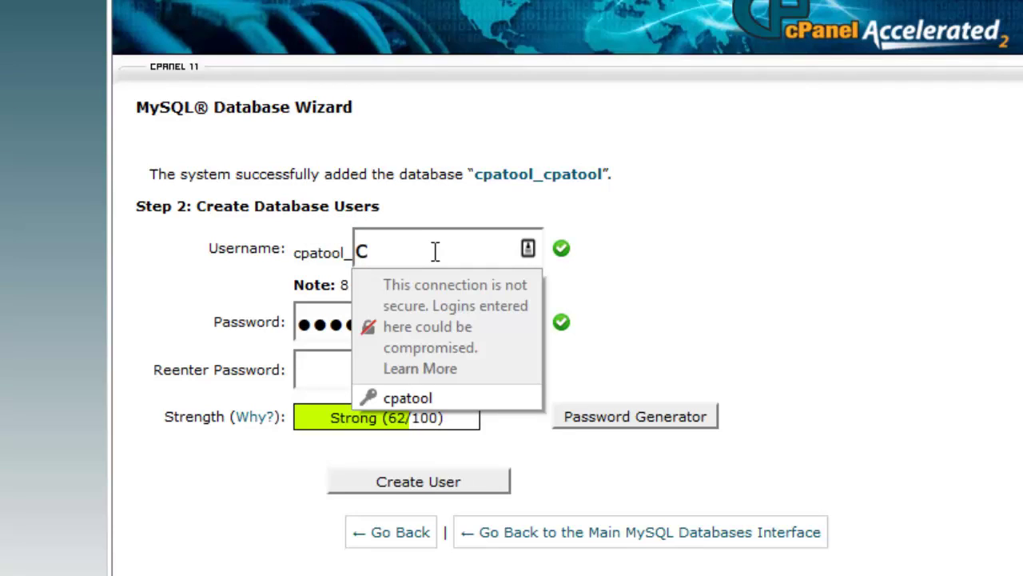
pyautogui.write('patool')
pyautogui.press('Tab')
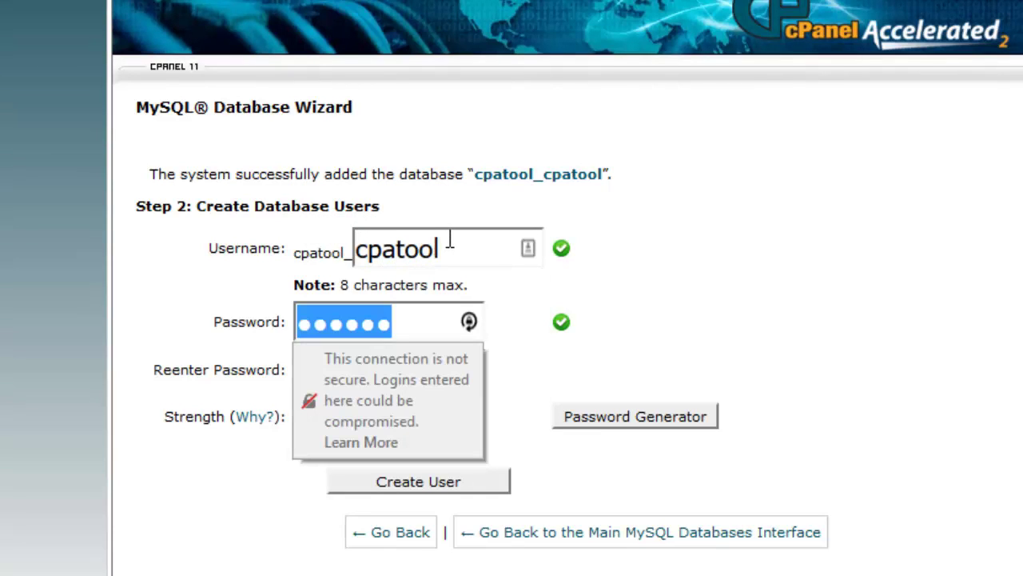
pyautogui.write('*******')
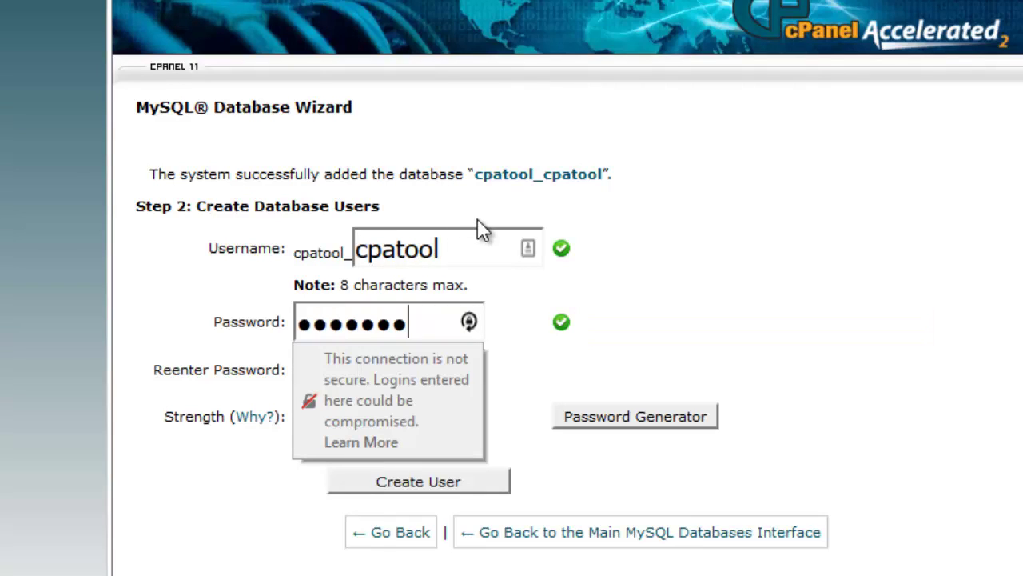
pyautogui.write('***')
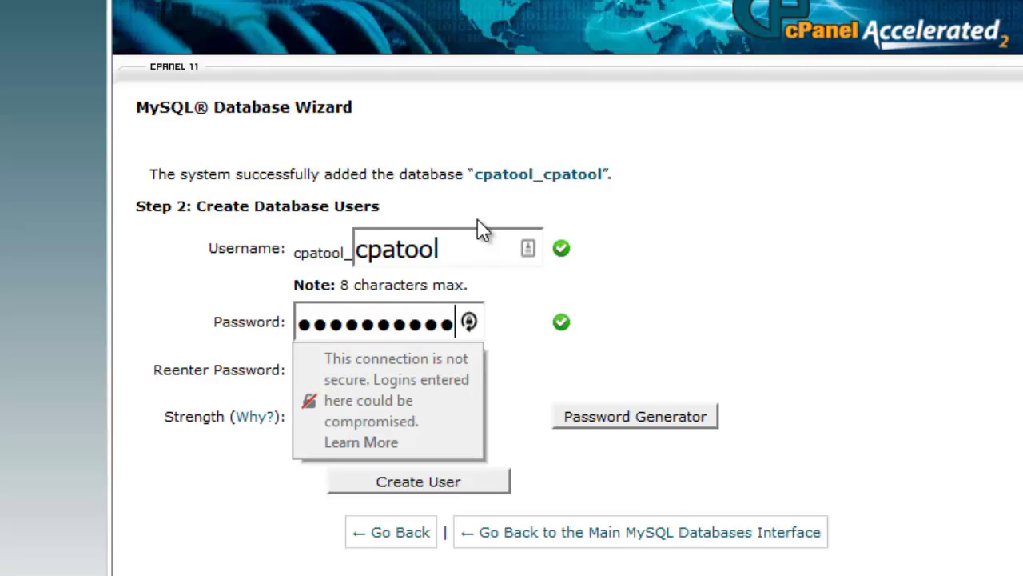
pyautogui.press('Tab')
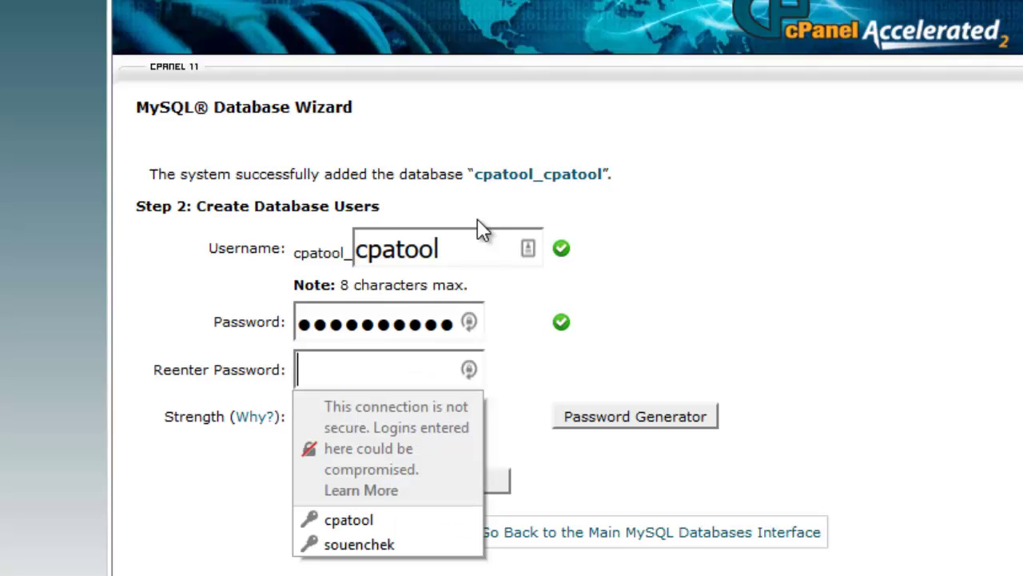
pyautogui.write('******')
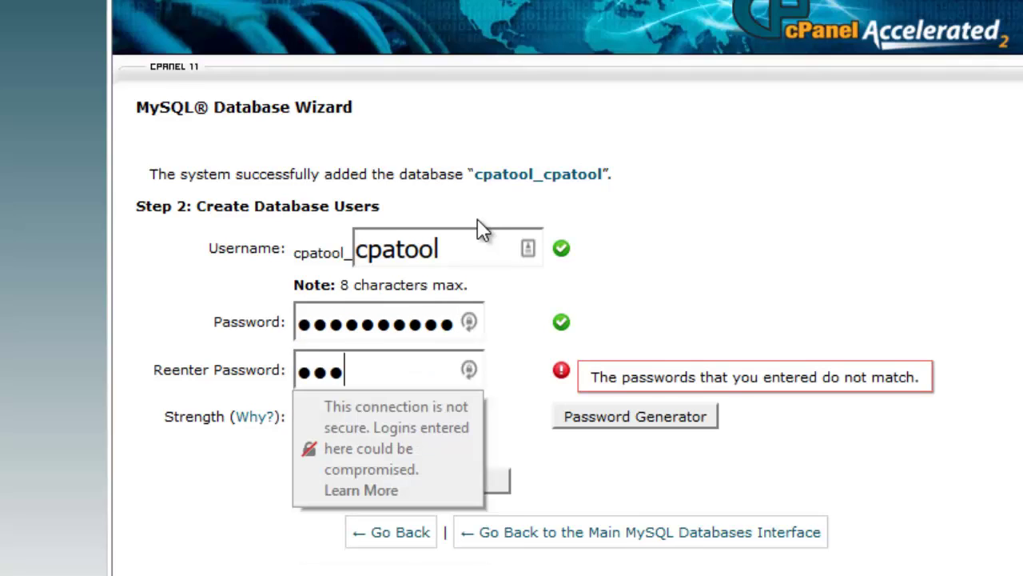
pyautogui.write('**')
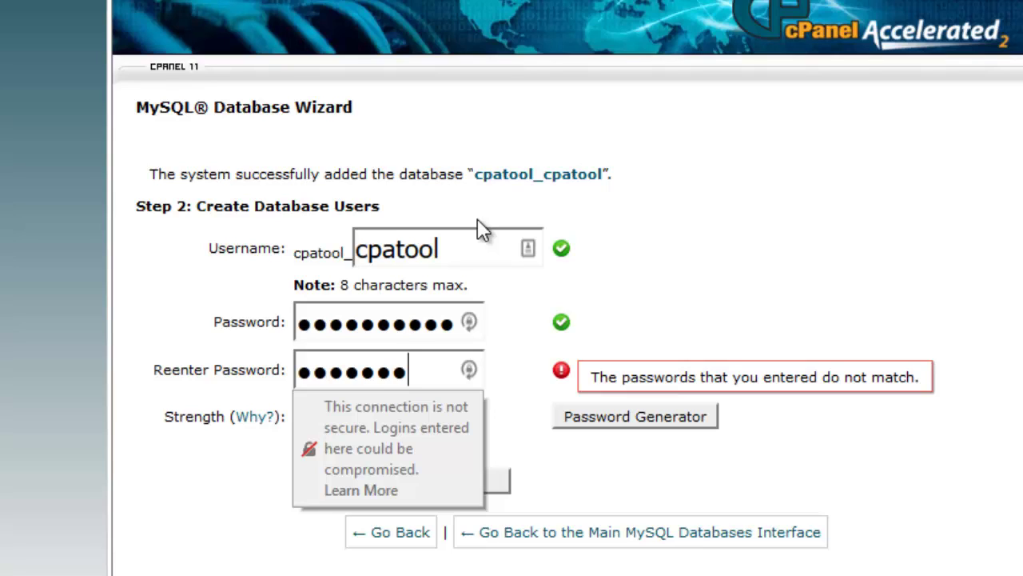
pyautogui.write('**')
pyautogui.click(692, 313)
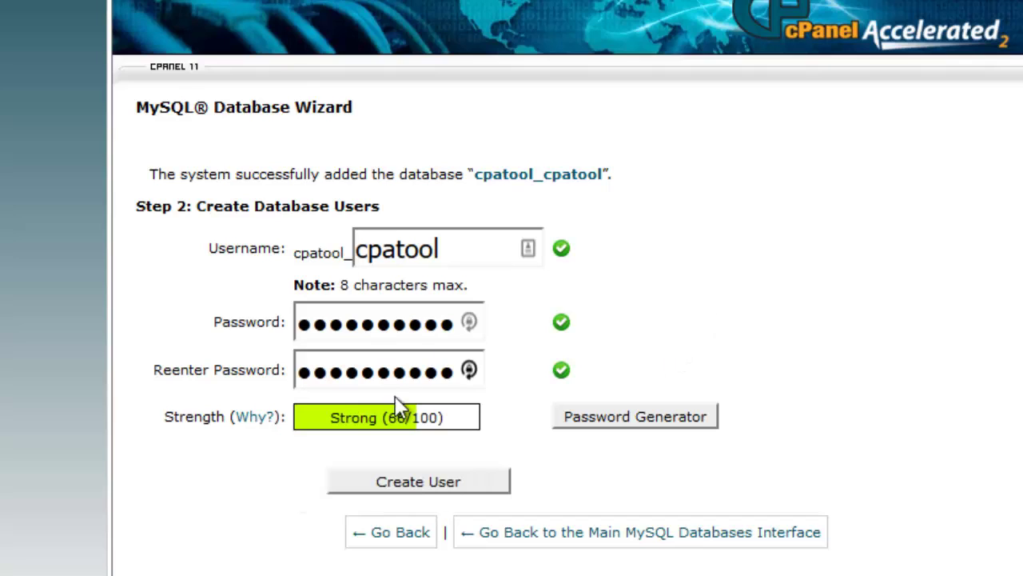
pyautogui.click(423, 483)
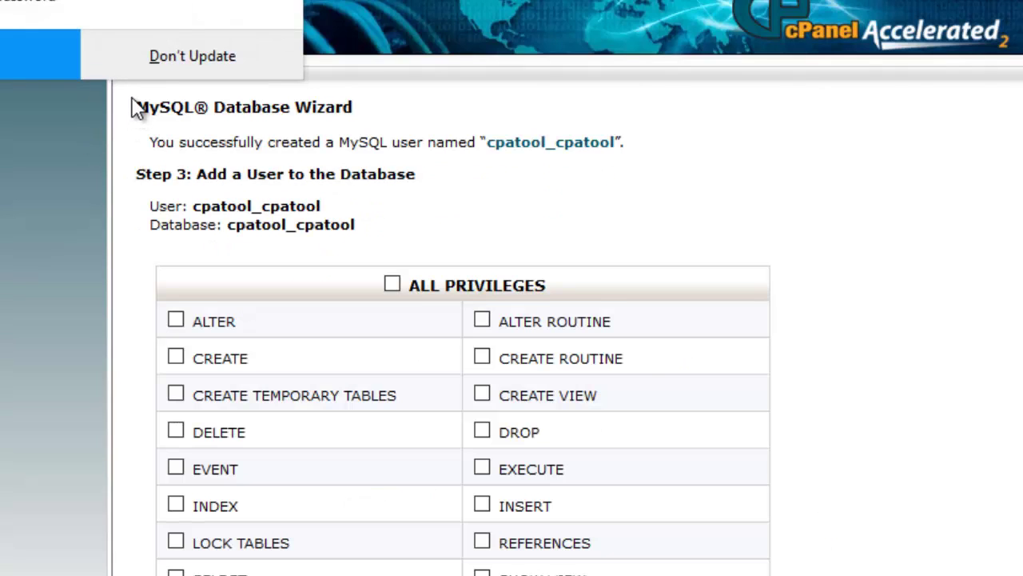
pyautogui.click(390, 285)
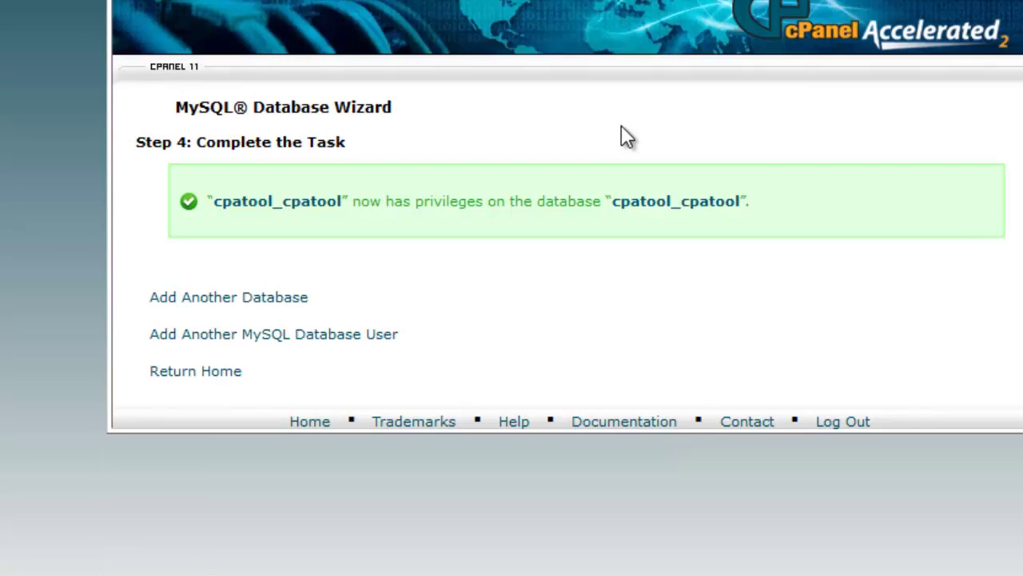
# Copy cpatool_cpatool from cPanel into WordPress's Database Name field, replacing wordpress
pyautogui.moveTo(613, 202); pyautogui.dragTo(737, 206)
pyautogui.hotkey('ctrl', 'c')
pyautogui.rightClick(709, 206)
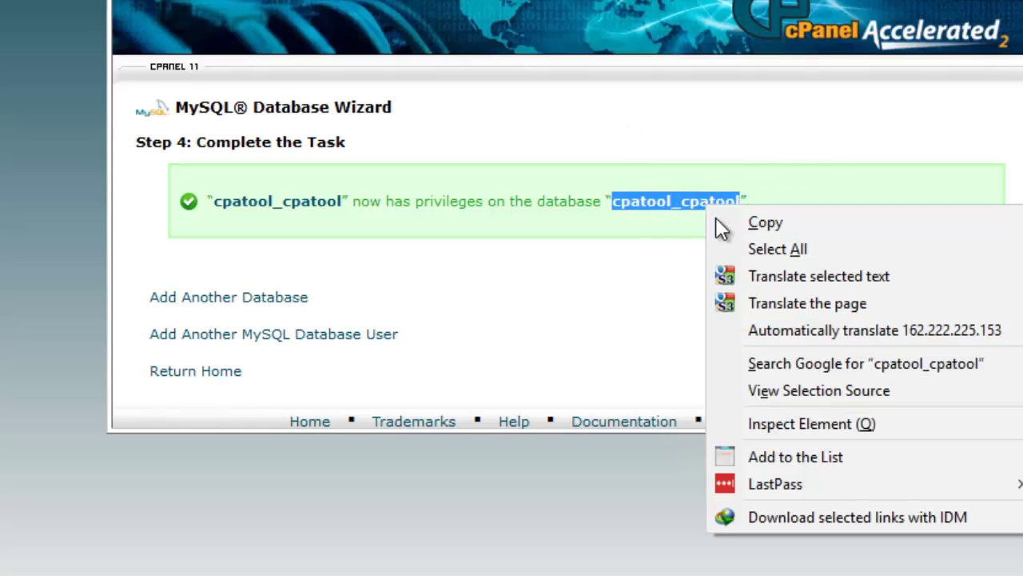
pyautogui.click(768, 222)
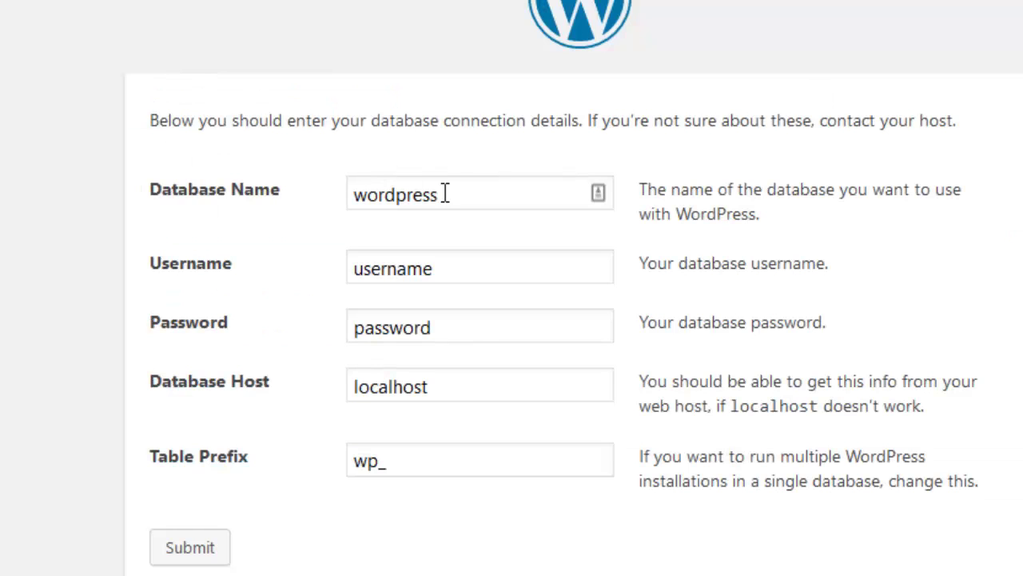
pyautogui.moveTo(461, 192); pyautogui.dragTo(195, 192)
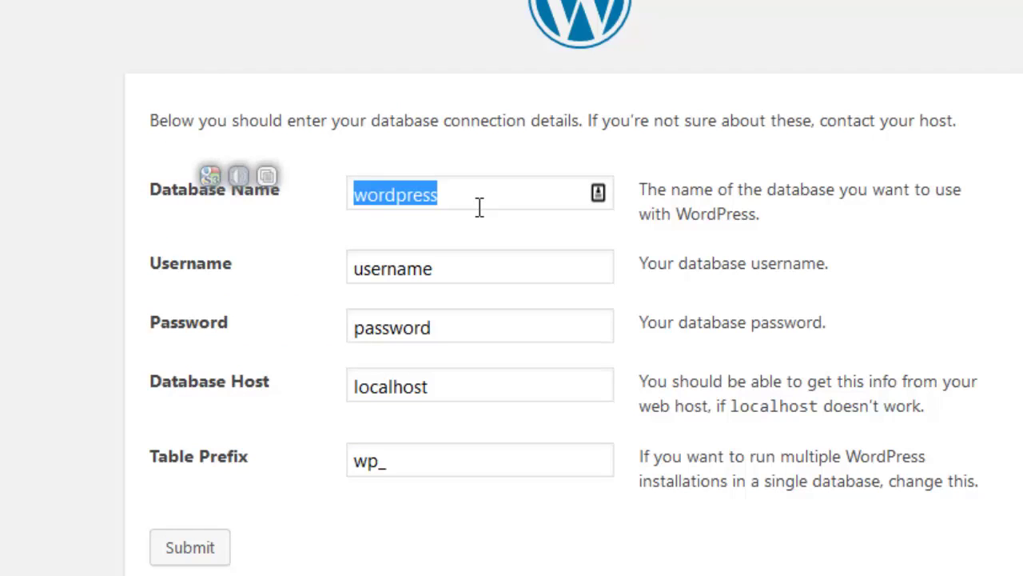
pyautogui.hotkey('ctrl', 'v')
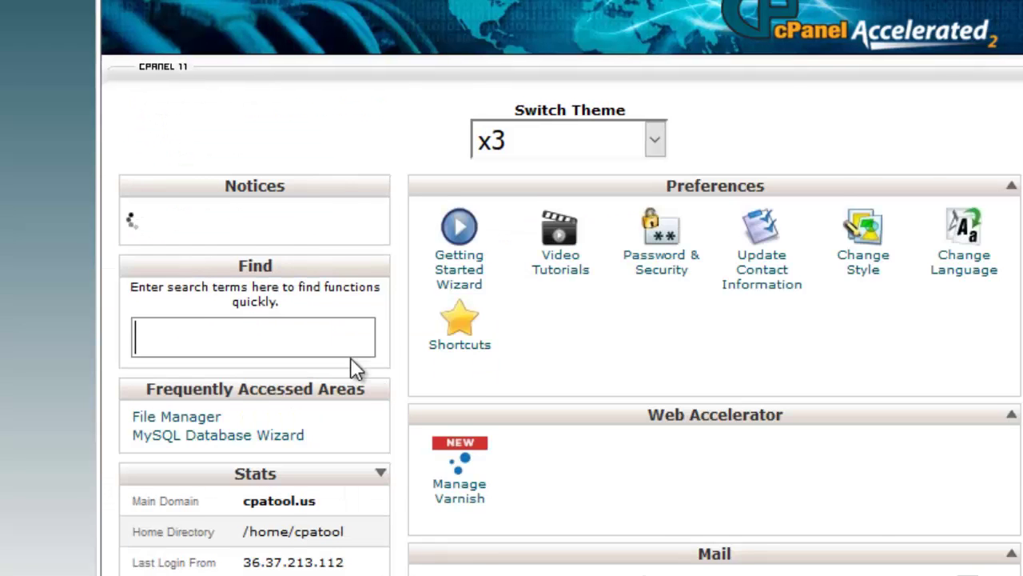
# Open cPanel's MySQL Databases management page
pyautogui.scroll(-10, 352, 376)
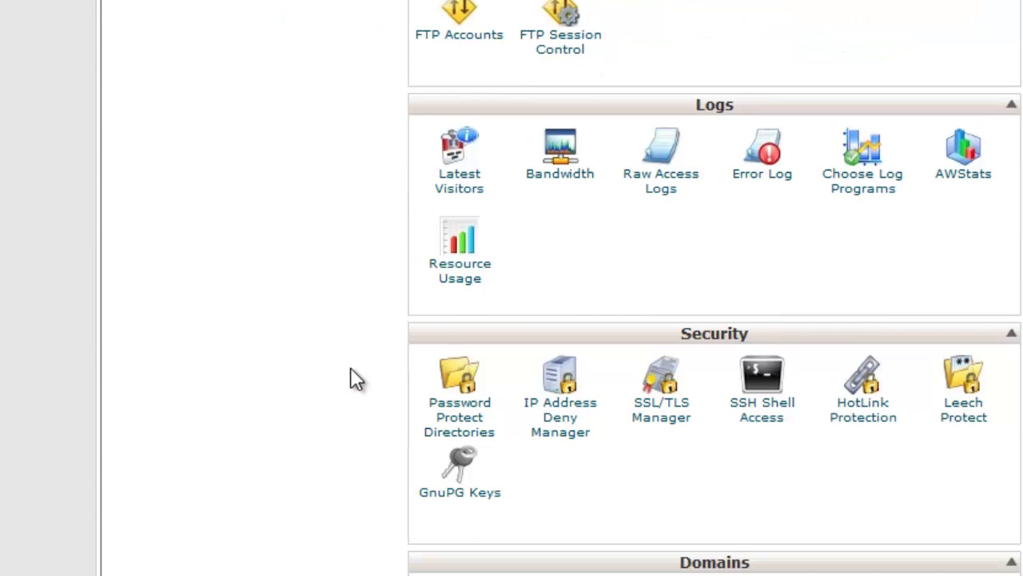
pyautogui.scroll(-8, 352, 392)
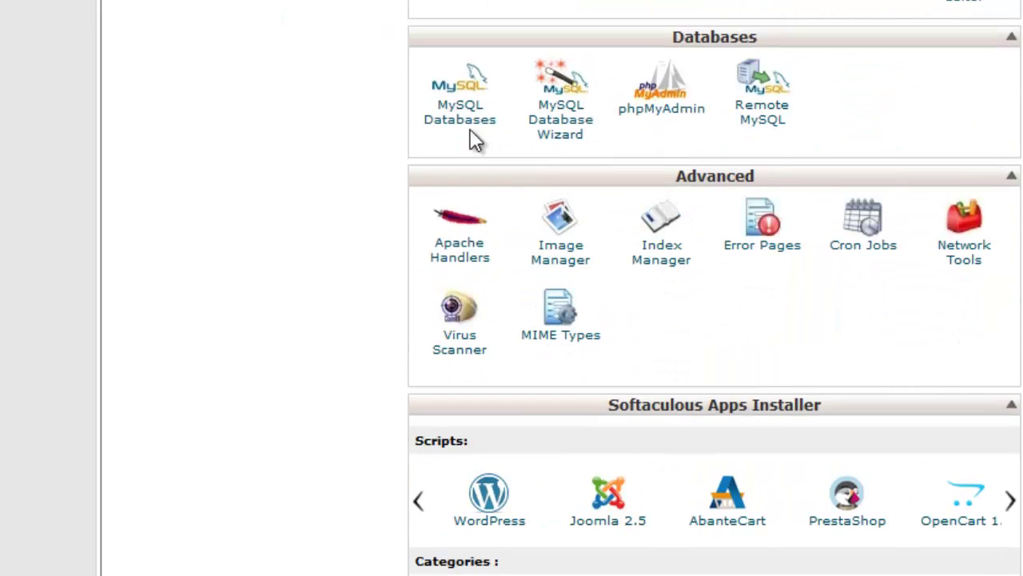
pyautogui.click(464, 128)
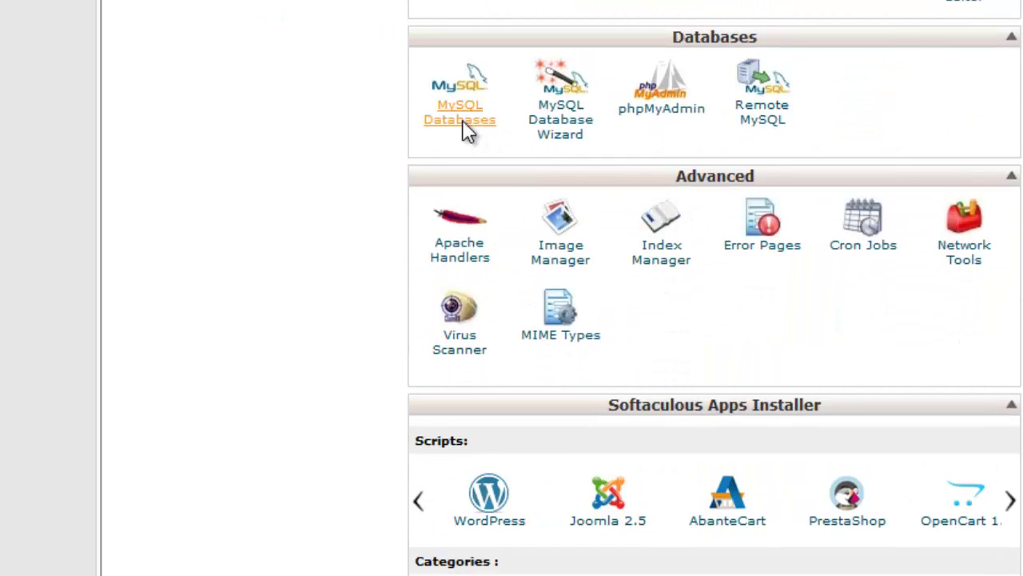
pyautogui.scroll(-6, 466, 130)
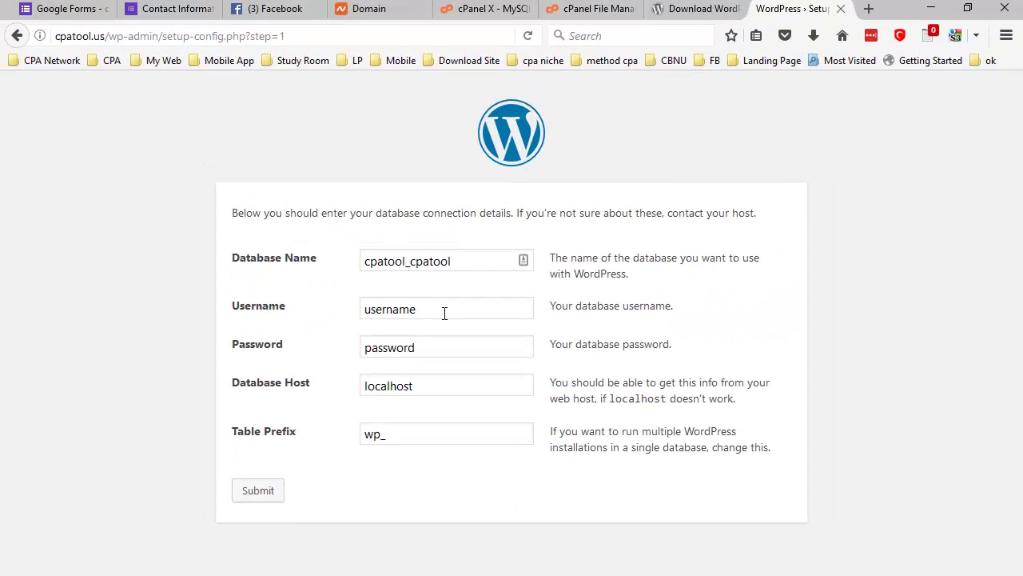
# Enter database username cpatool_cpatool and its password, submit, and run the install
pyautogui.doubleClick(445, 313)
pyautogui.hotkey('ctrl', 'v')
pyautogui.doubleClick(384, 346)
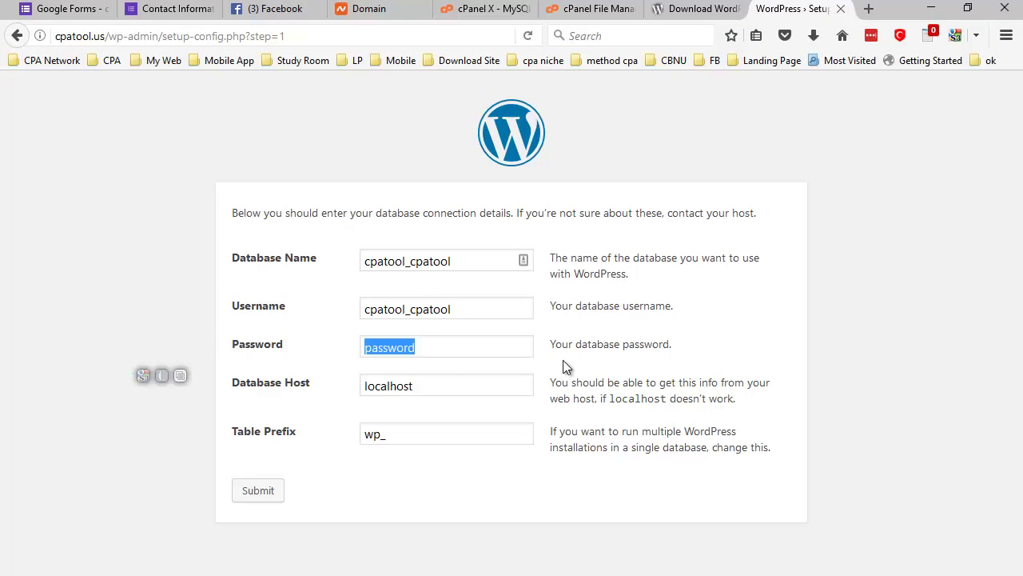
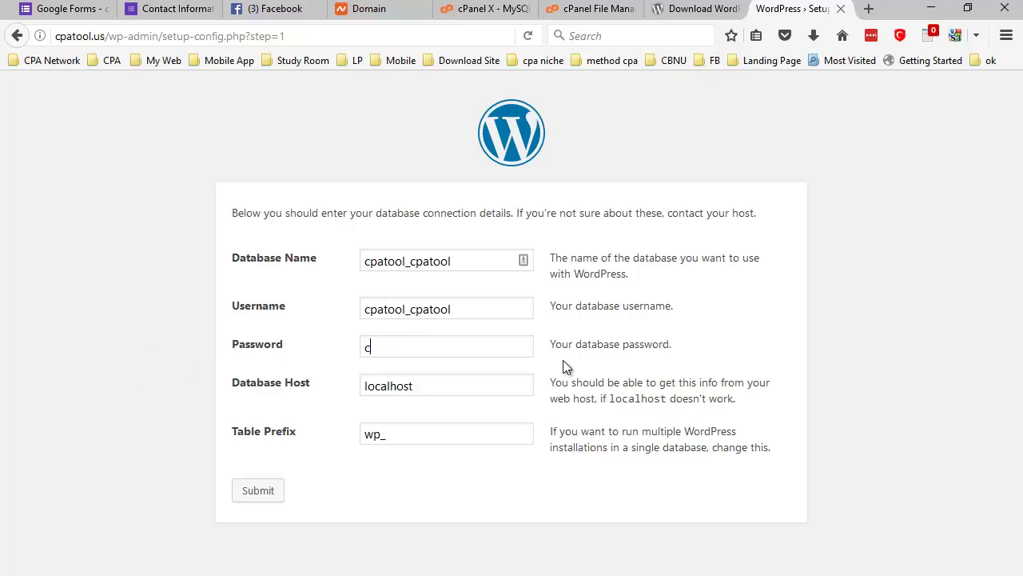
pyautogui.click(266, 494)
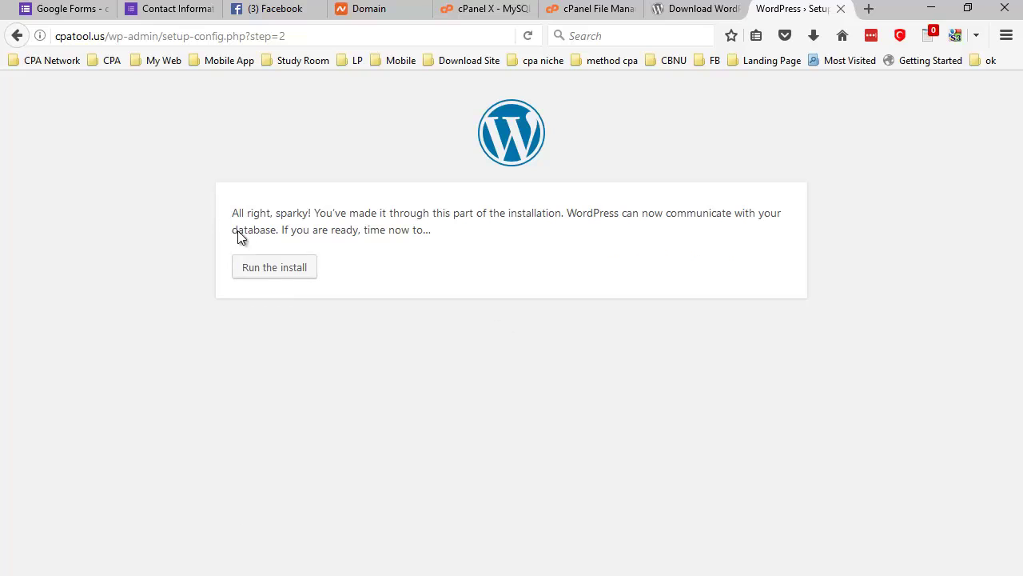
pyautogui.click(274, 270)
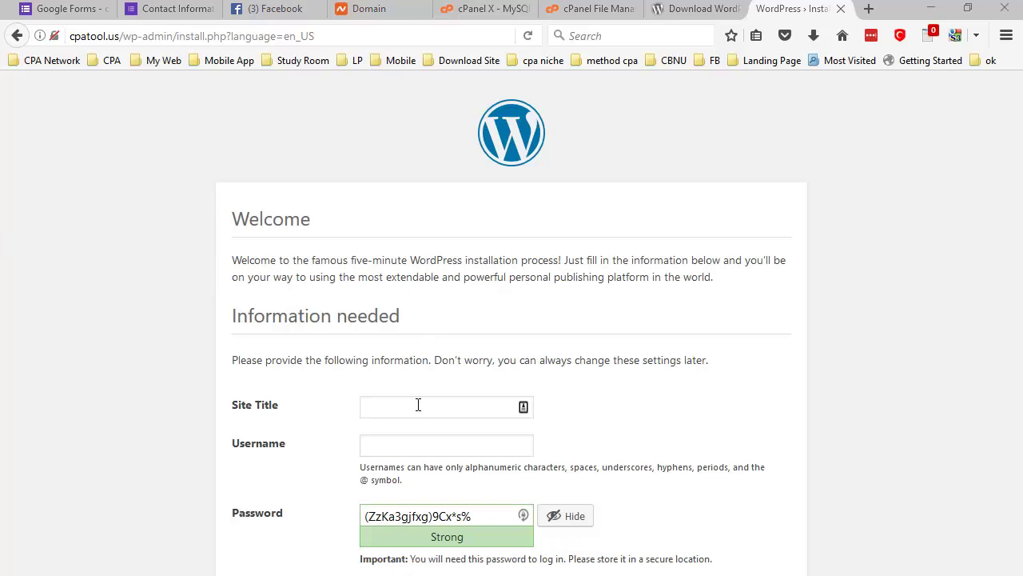
pyautogui.write('ww')
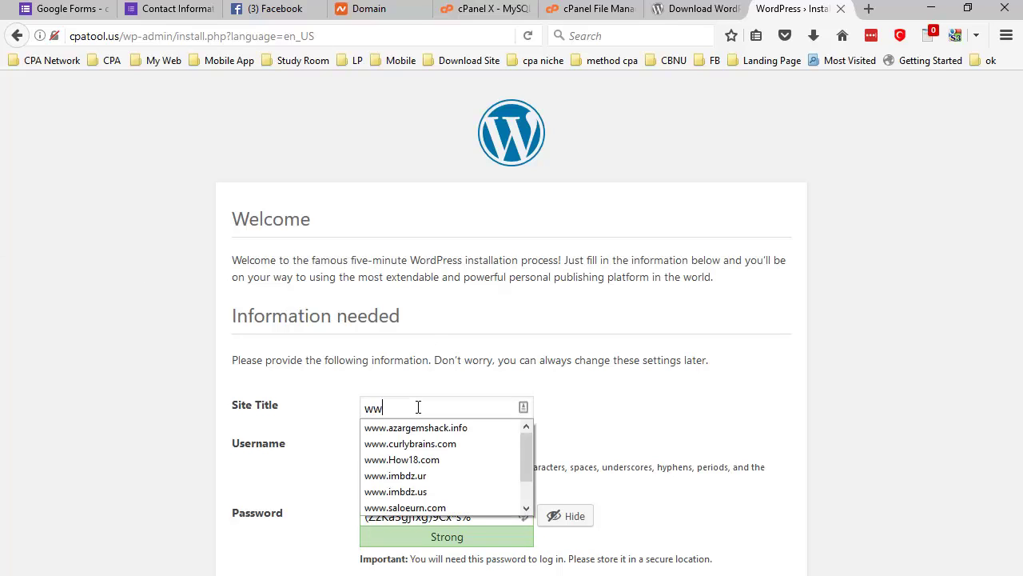
pyautogui.write('w.cpato')
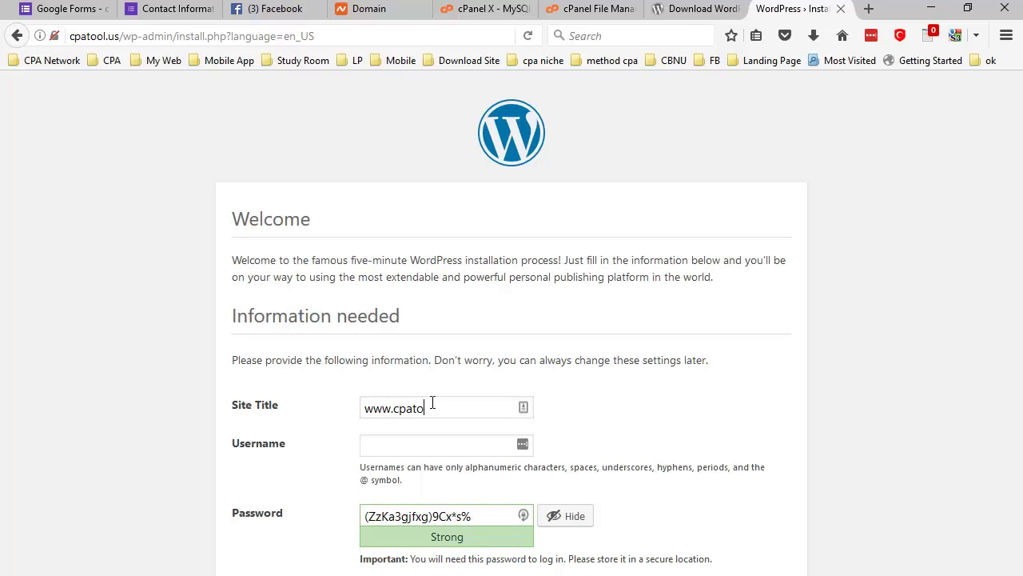
pyautogui.write('ol.us')
pyautogui.press('Tab')
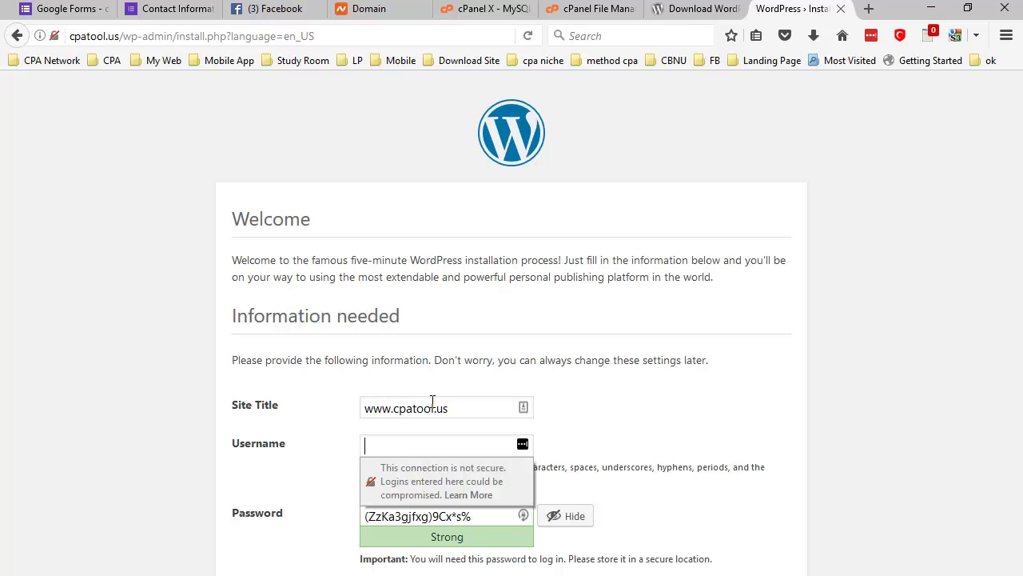
pyautogui.write('cpa')
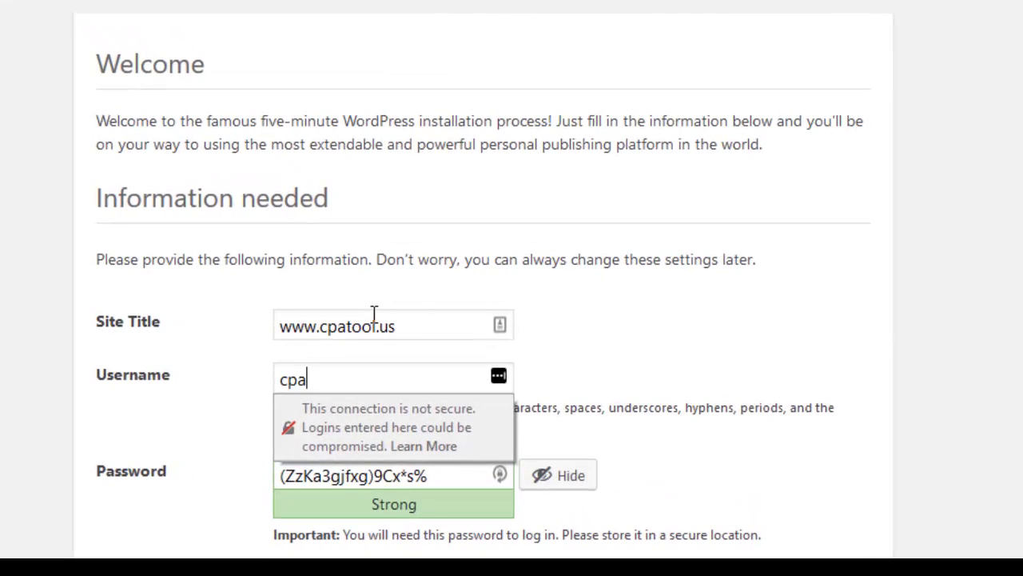
pyautogui.write('tool')
pyautogui.press('Tab')
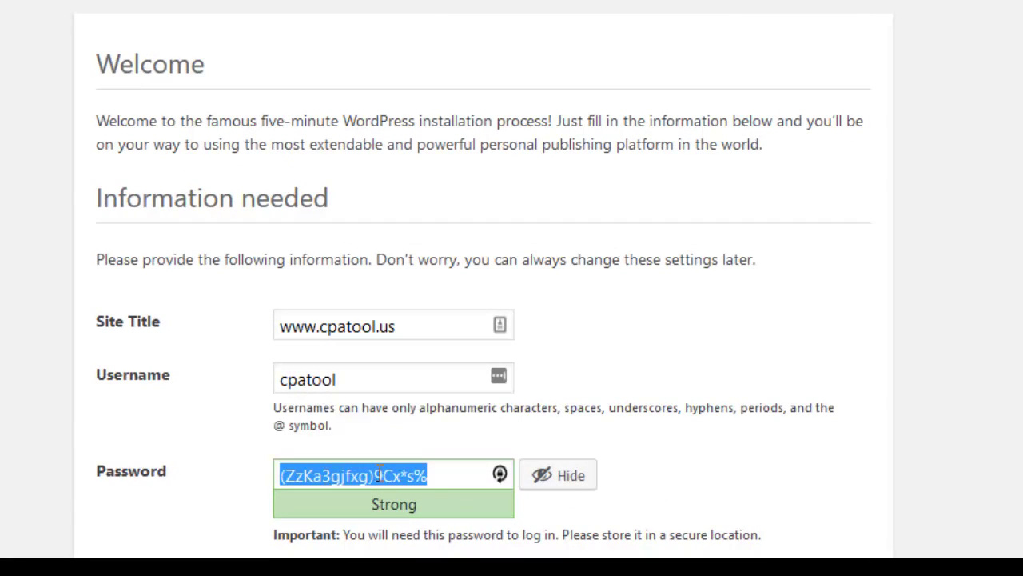
pyautogui.rightClick(399, 475)
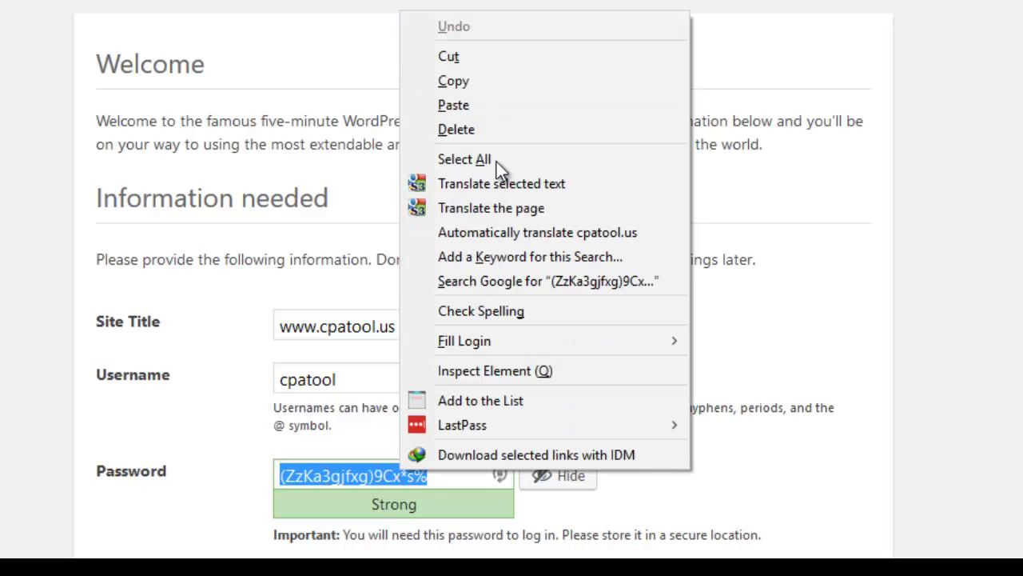
pyautogui.click(466, 84)
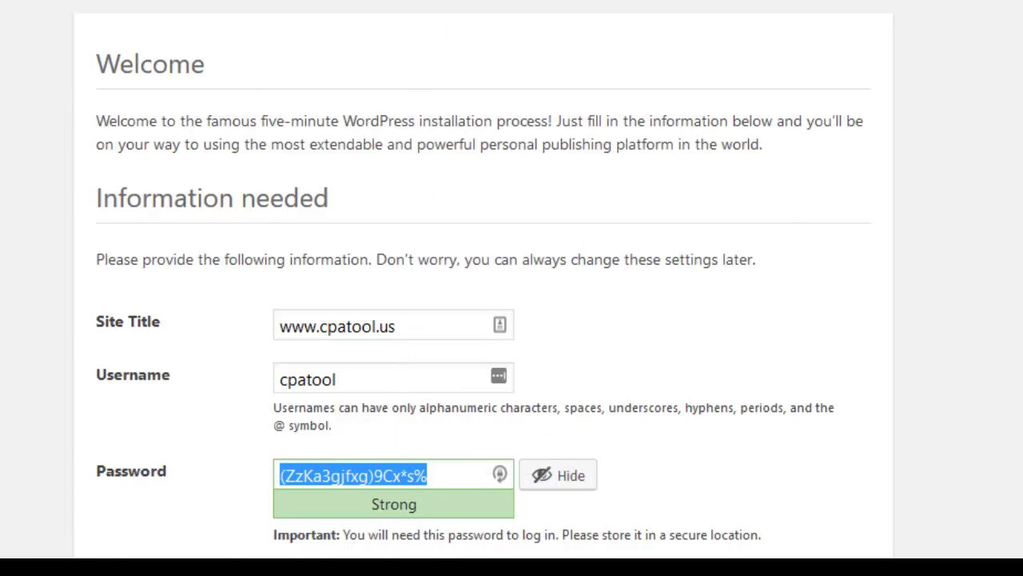
pyautogui.hotkey('alt', 'Tab')
pyautogui.hotkey('alt', 'Tab')
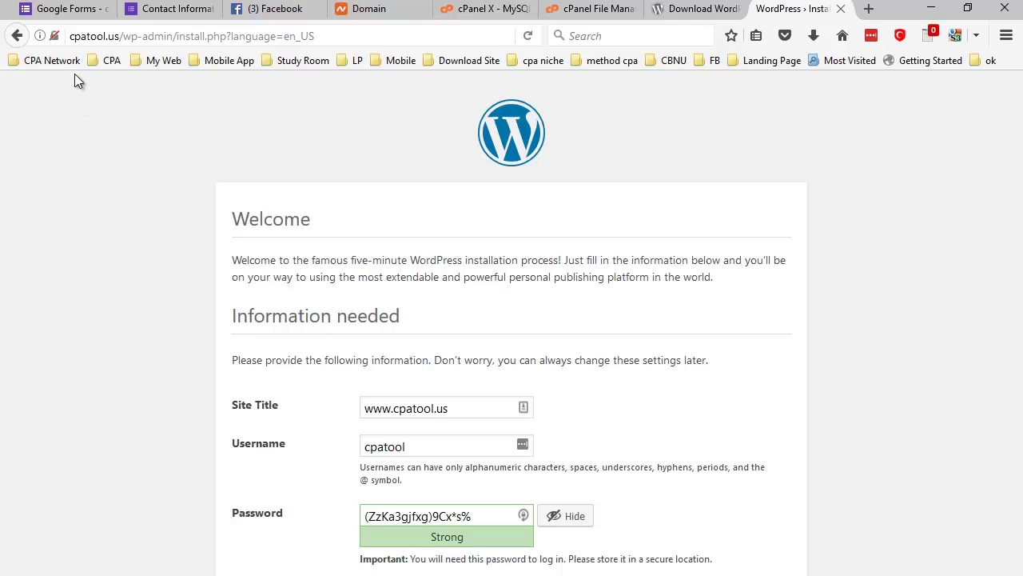
# Install WordPress and save the new login in the browser
pyautogui.press('F11')
pyautogui.scroll(-1, 31, 3)
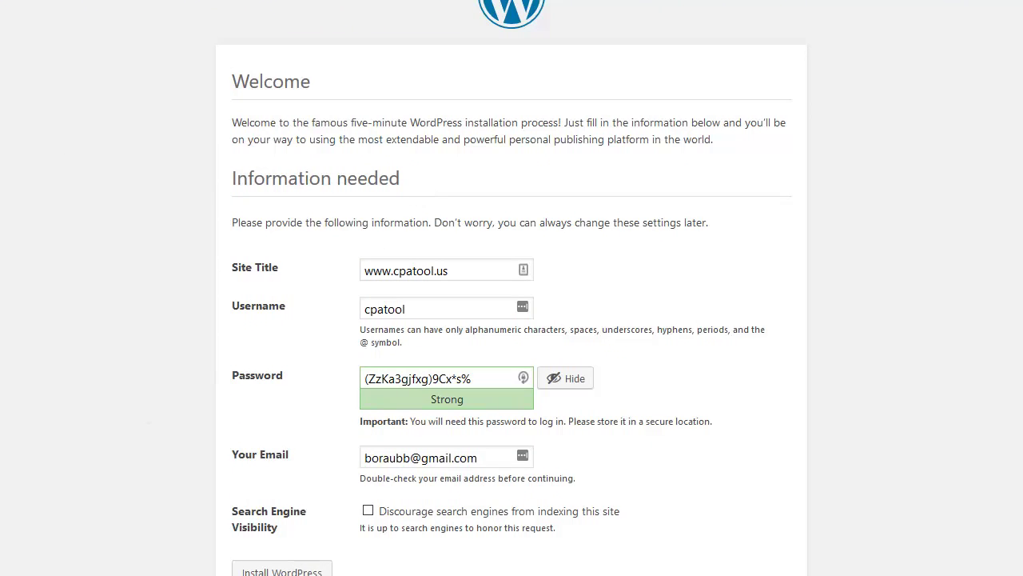
pyautogui.press('Return')
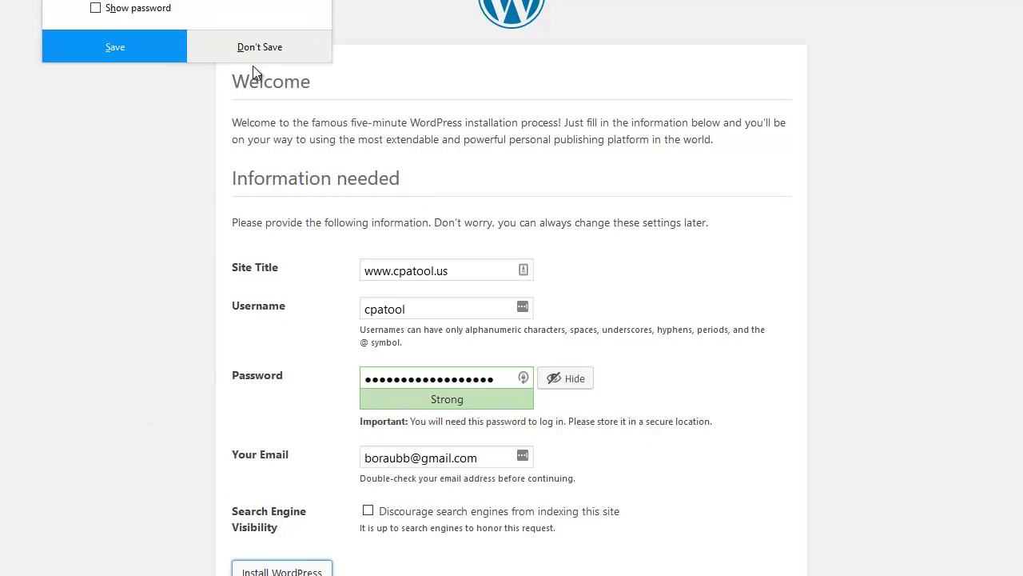
pyautogui.click(119, 47)
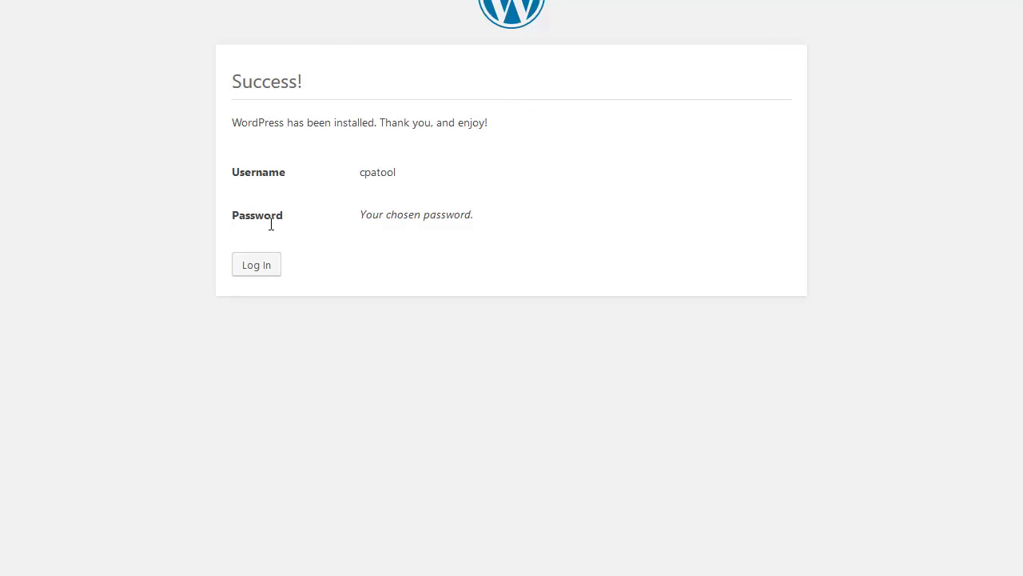
# Log in to the WordPress admin as cpatool with the saved password
pyautogui.click(256, 264)
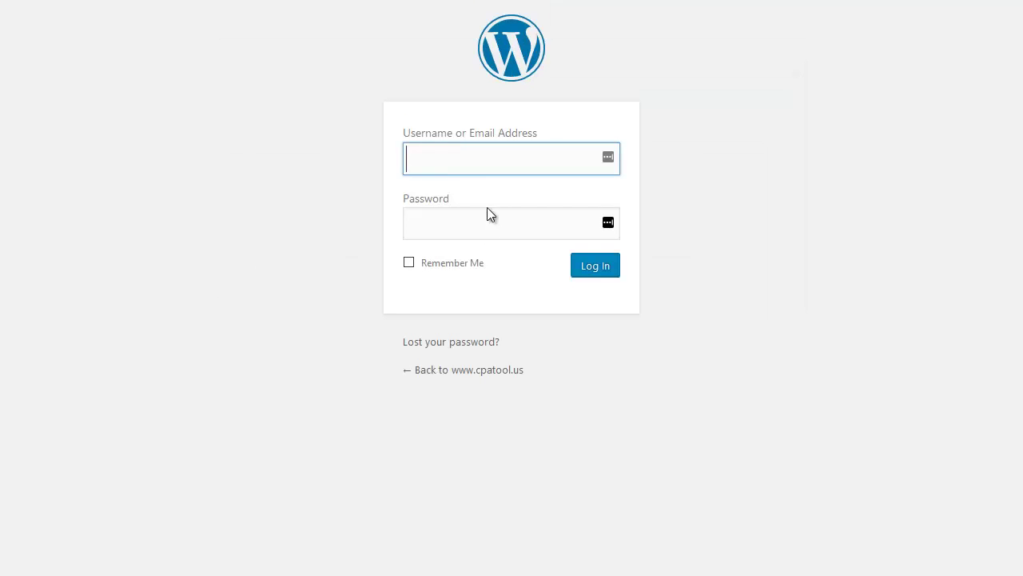
pyautogui.click(468, 163)
pyautogui.write('cpatool')
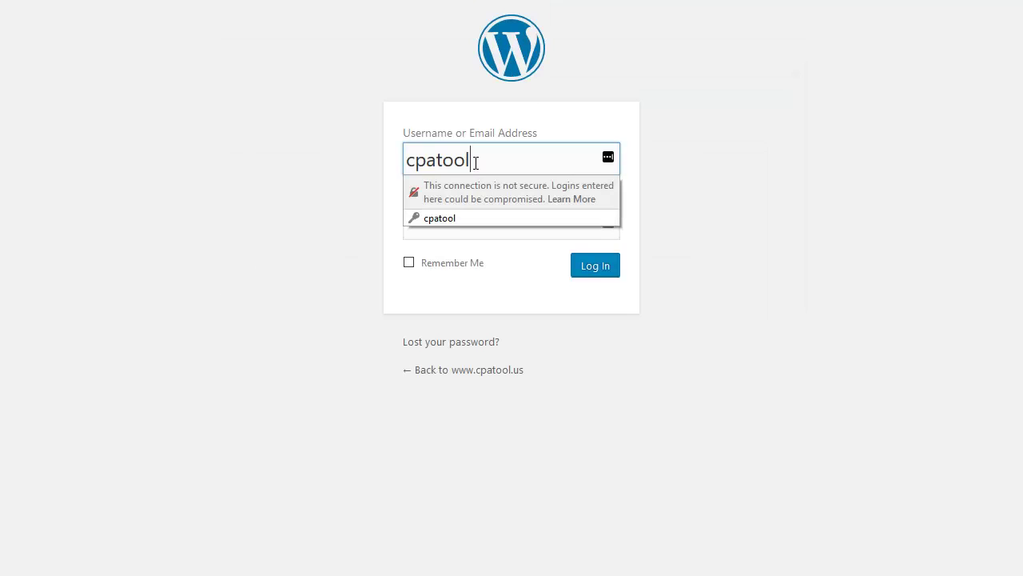
pyautogui.press('Tab')
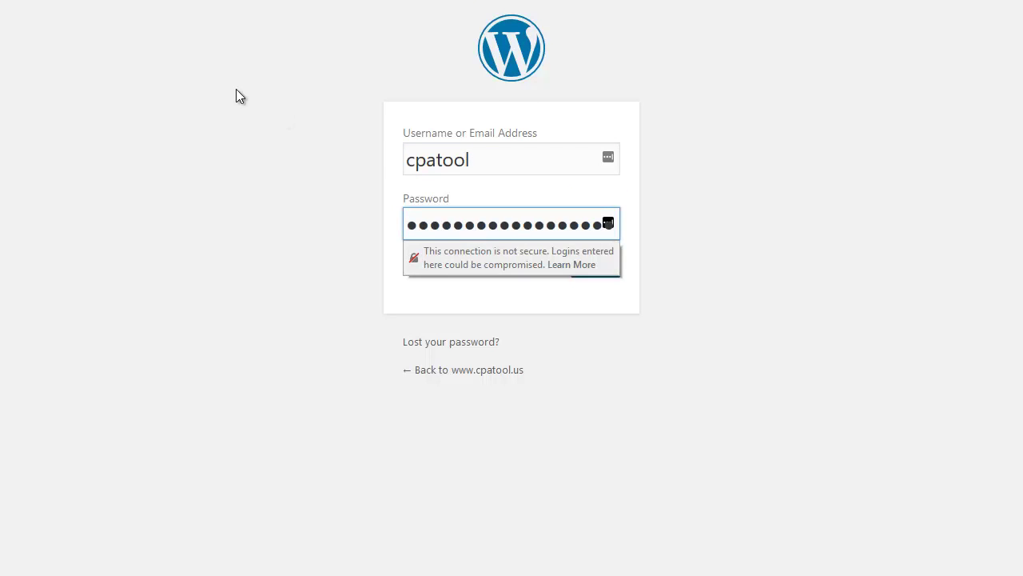
pyautogui.hotkey('ctrl', 'a')
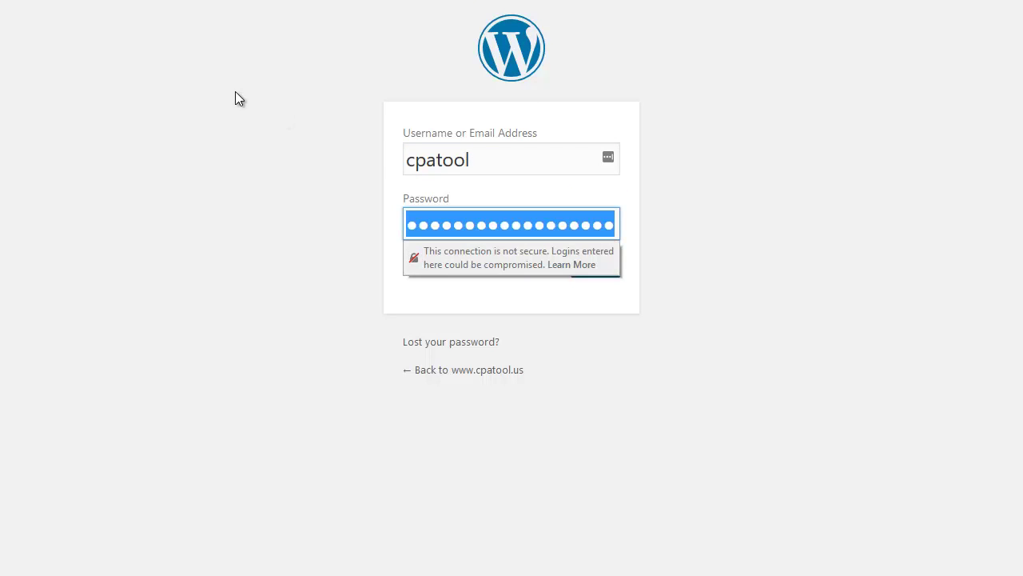
pyautogui.press('End')
pyautogui.click(455, 306)
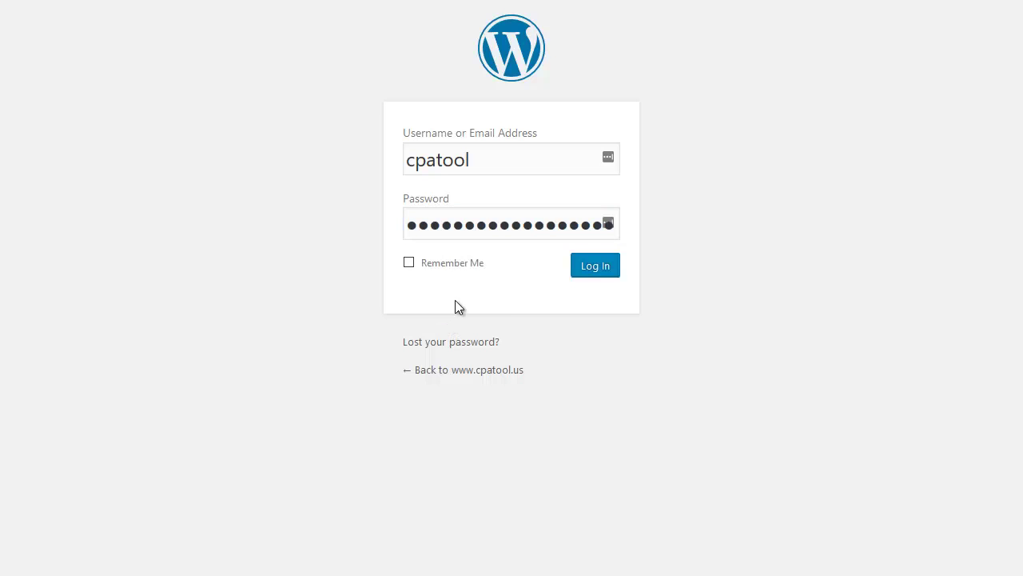
pyautogui.click(592, 267)
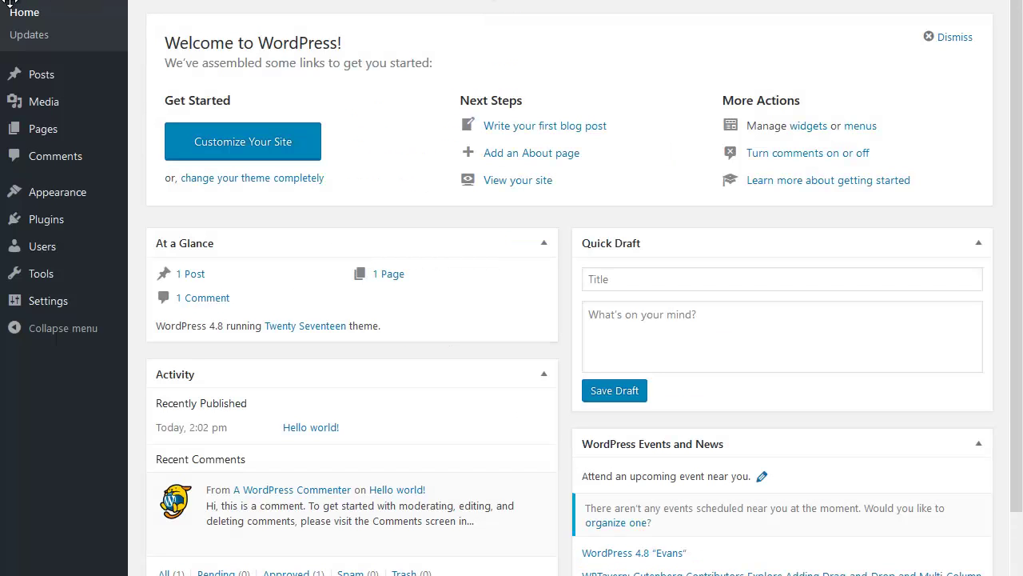
# Copy the domain cpatool.us from the WordPress dashboard's address bar
pyautogui.scroll(1, 22, 3)
pyautogui.moveTo(22, 3)
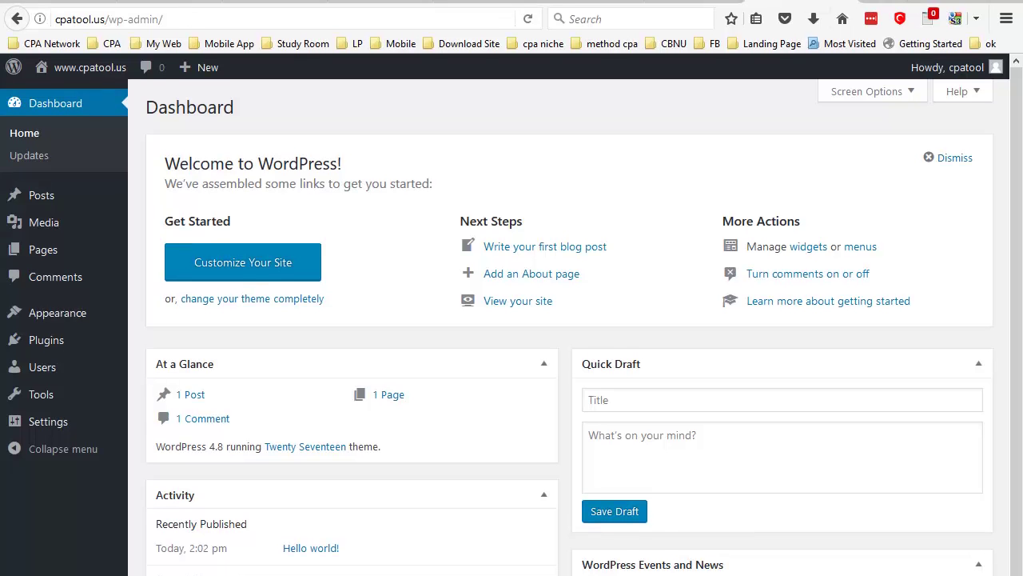
pyautogui.click(879, 3)
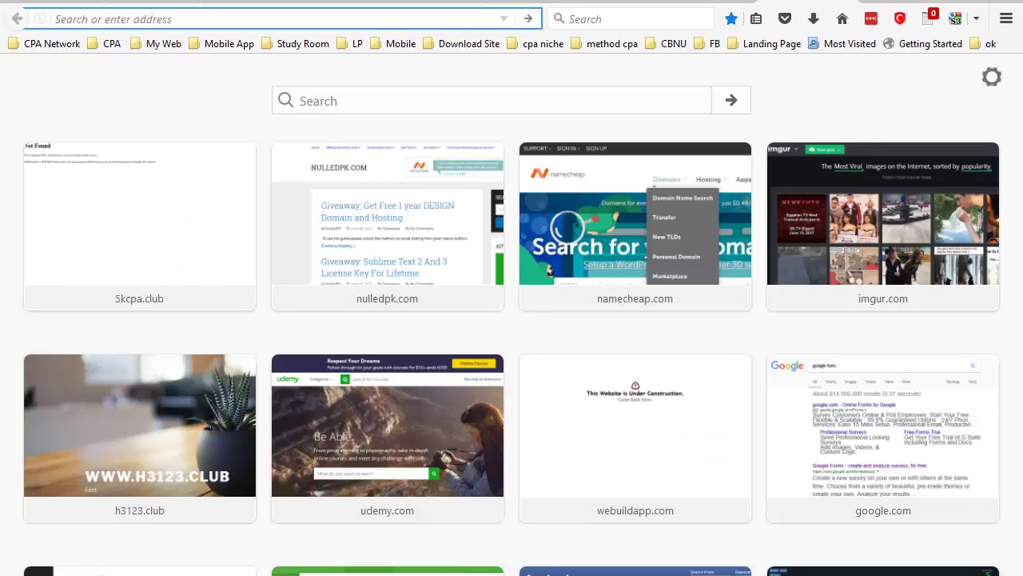
pyautogui.hotkey('ctrl', 'w')
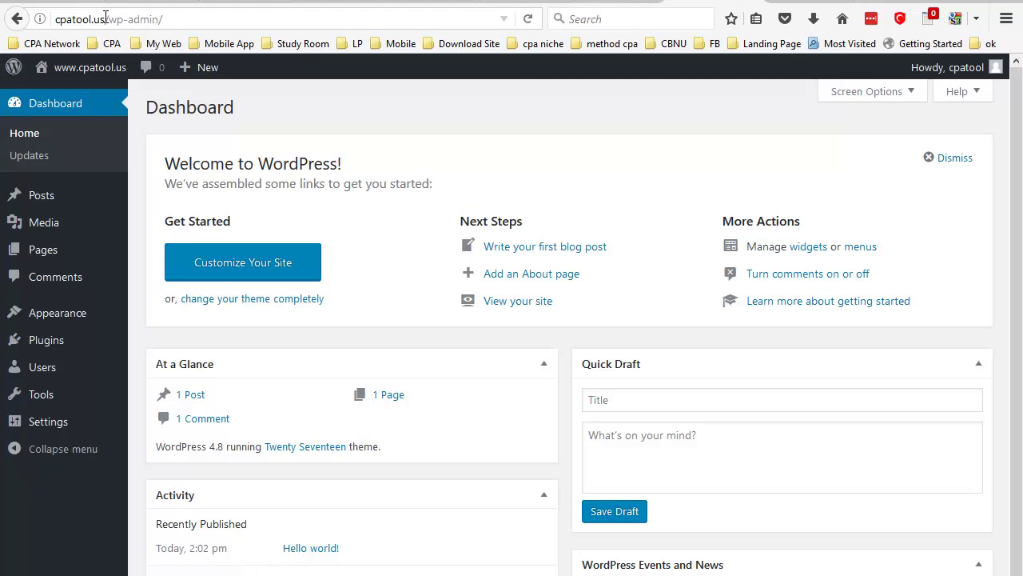
pyautogui.moveTo(107, 20); pyautogui.dragTo(39, 25)
pyautogui.rightClick(78, 22)
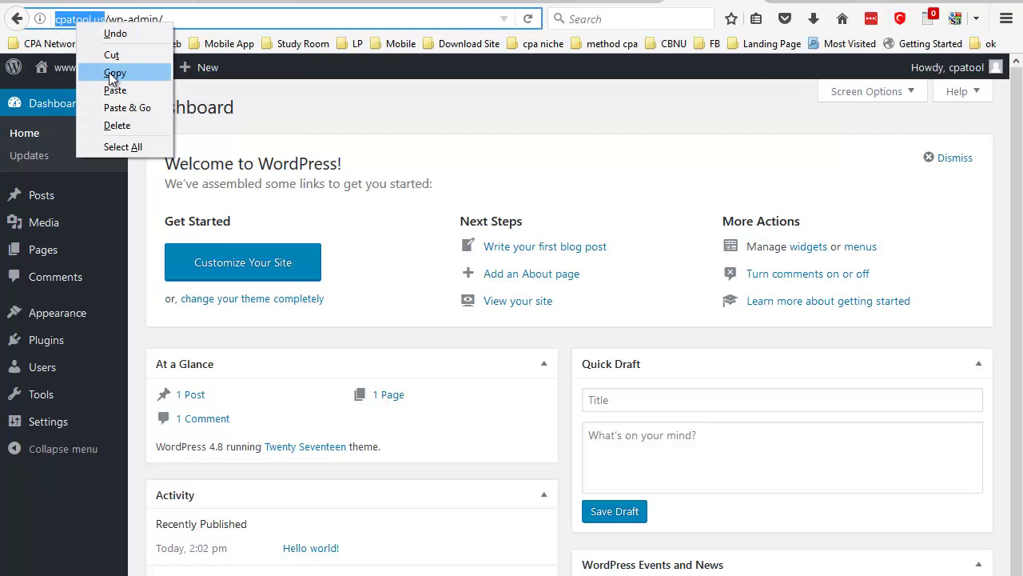
pyautogui.click(112, 71)
# Visit the cPanel home page, then open WordPress's Installed Plugins list
pyautogui.click(520, 2)
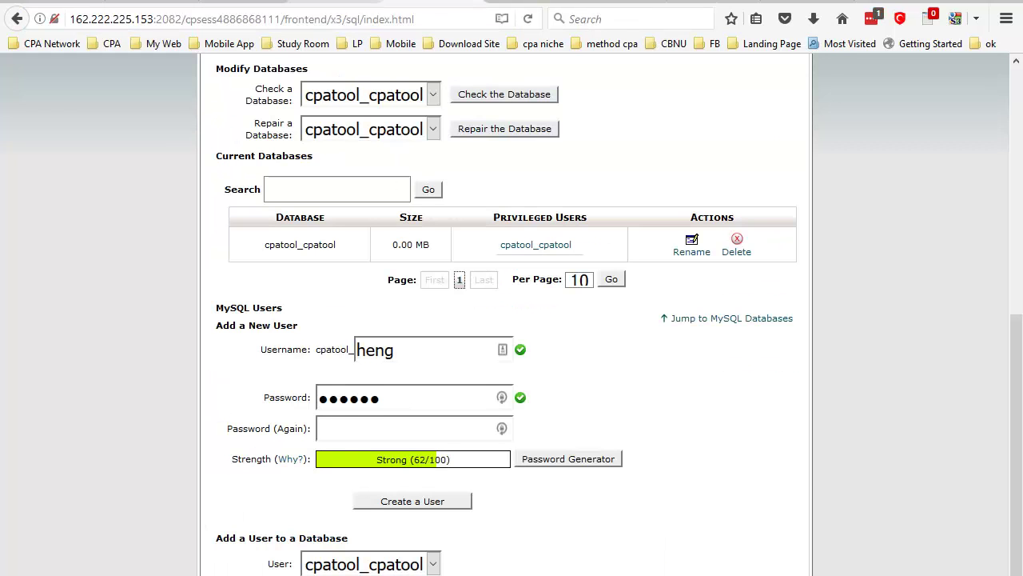
pyautogui.click(342, 2)
pyautogui.click(520, 3)
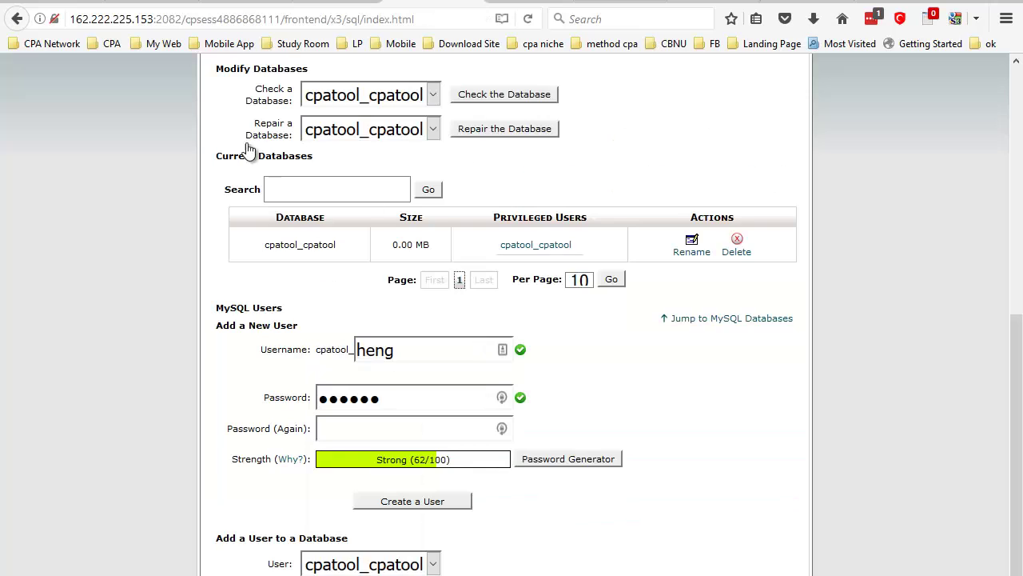
pyautogui.scroll(5, 232, 159)
pyautogui.click(217, 80)
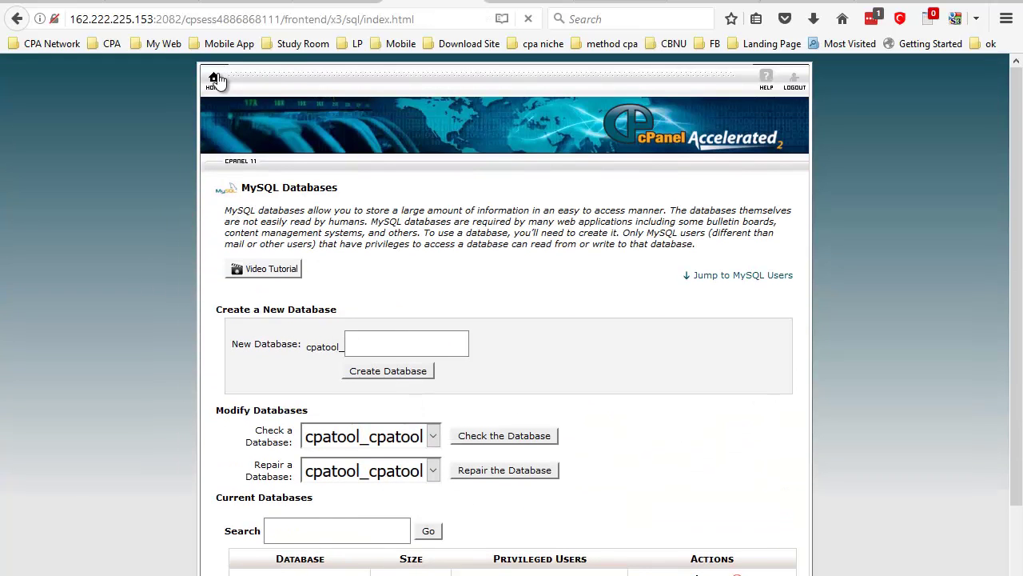
pyautogui.scroll(-15, 544, 280)
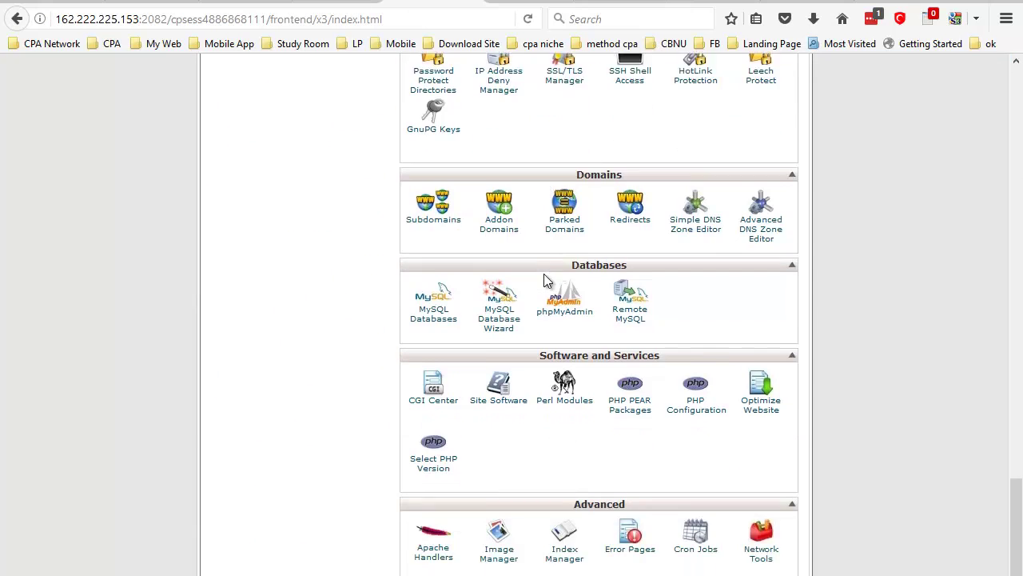
pyautogui.scroll(-3, 543, 276)
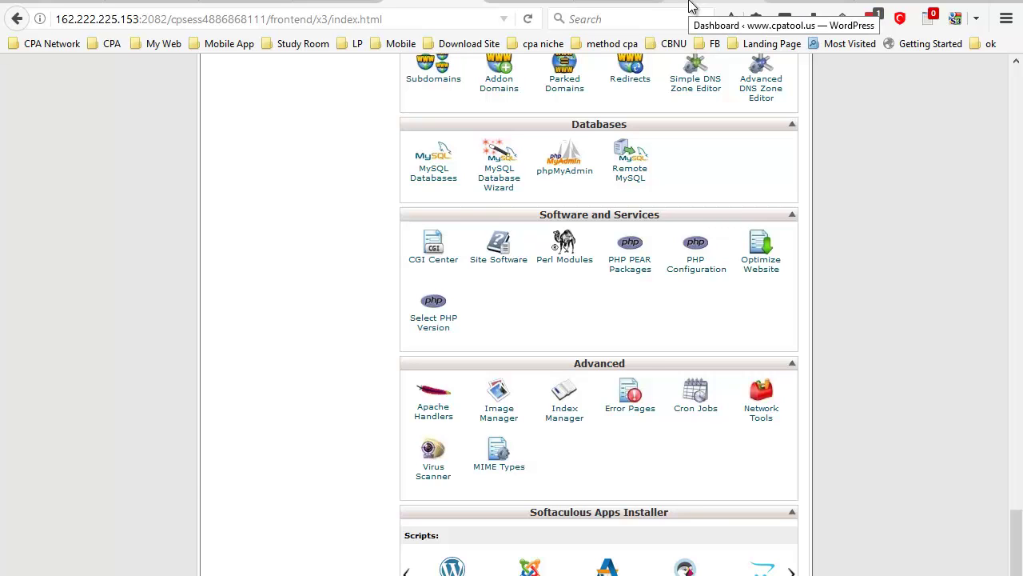
pyautogui.click(691, 6)
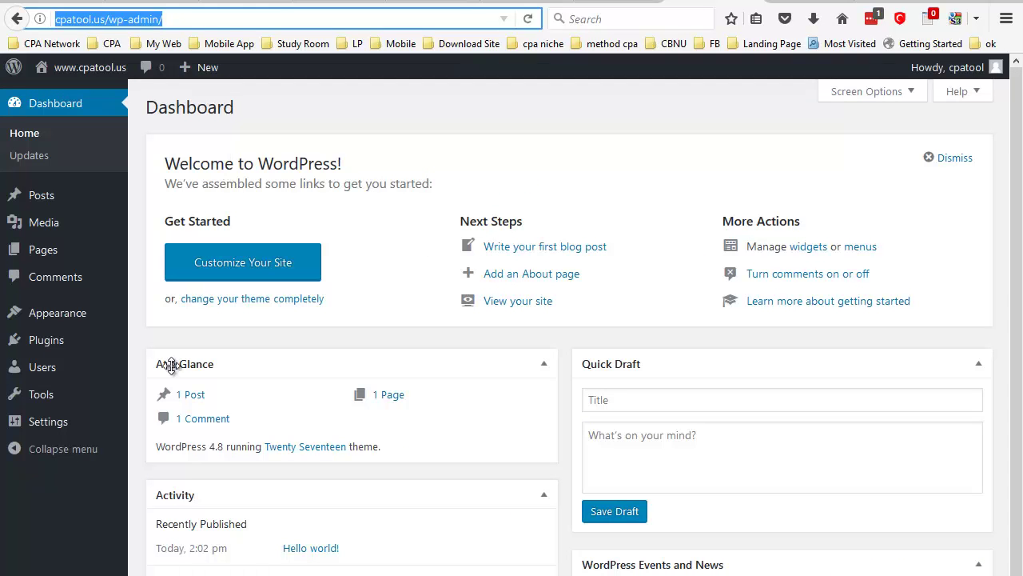
pyautogui.click(68, 349)
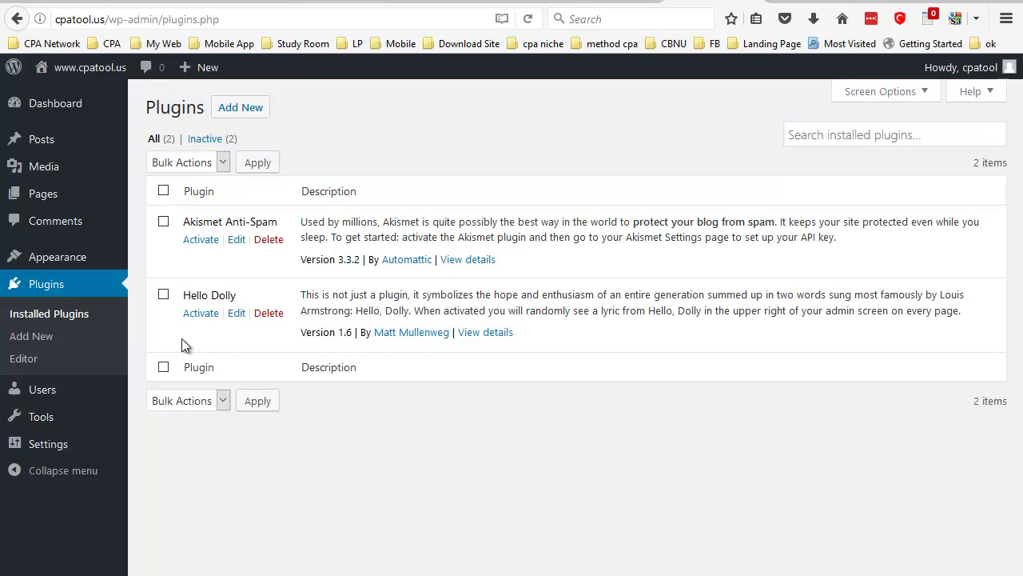
# Delete the Akismet Anti-Spam and Hello Dolly plugins, confirming each deletion
pyautogui.click(266, 240)
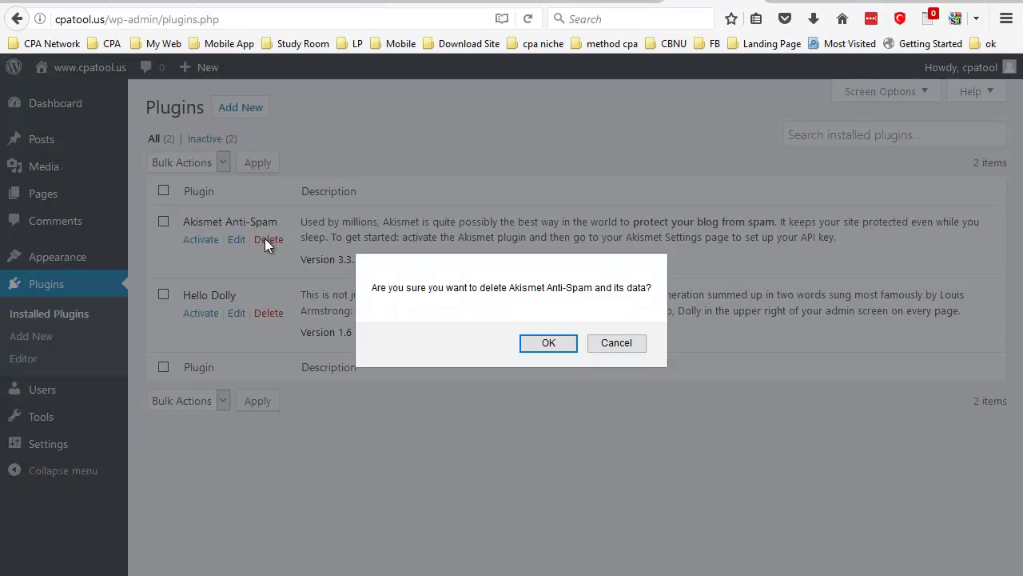
pyautogui.click(548, 343)
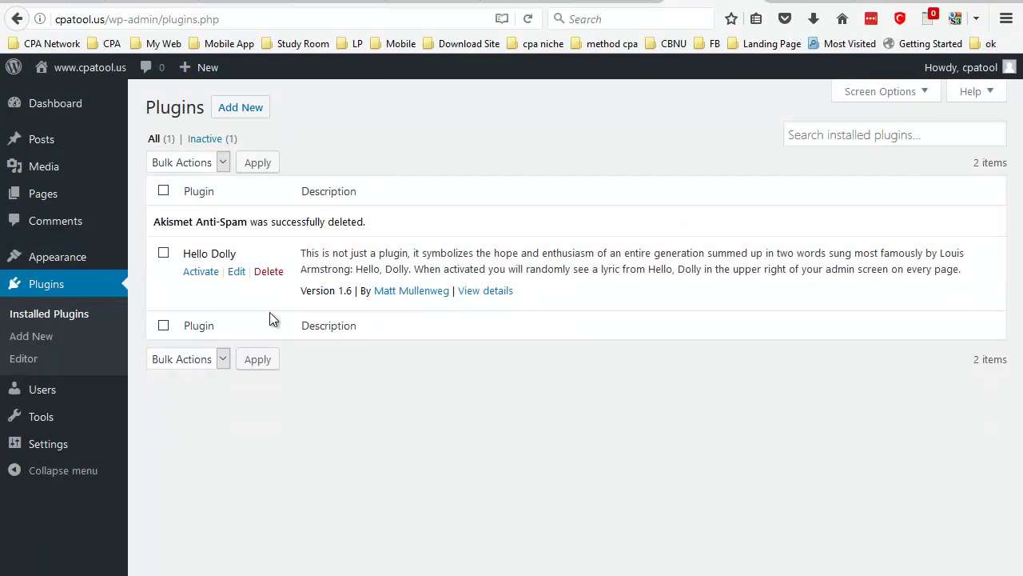
pyautogui.click(270, 272)
pyautogui.click(529, 343)
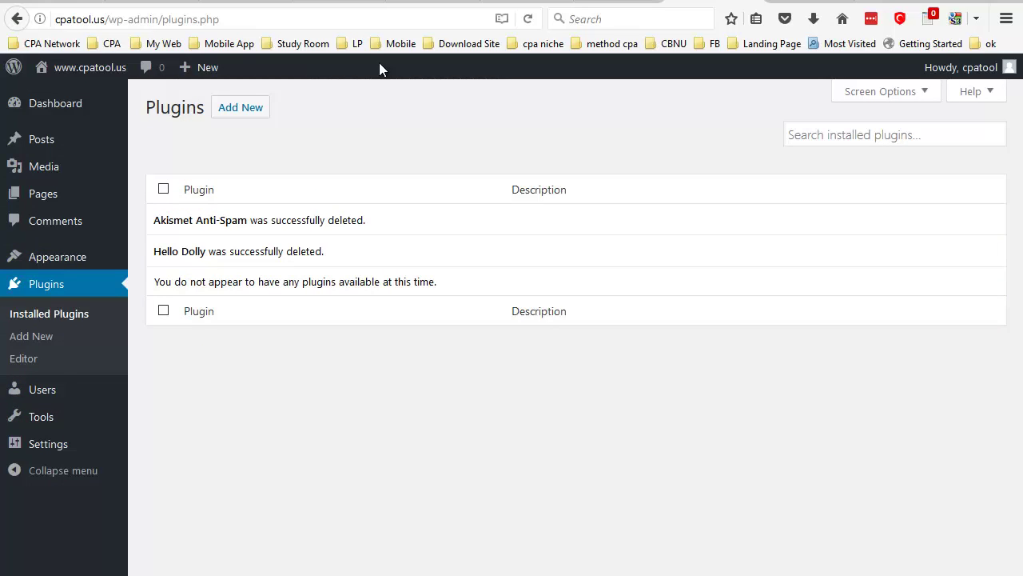
pyautogui.click(44, 339)
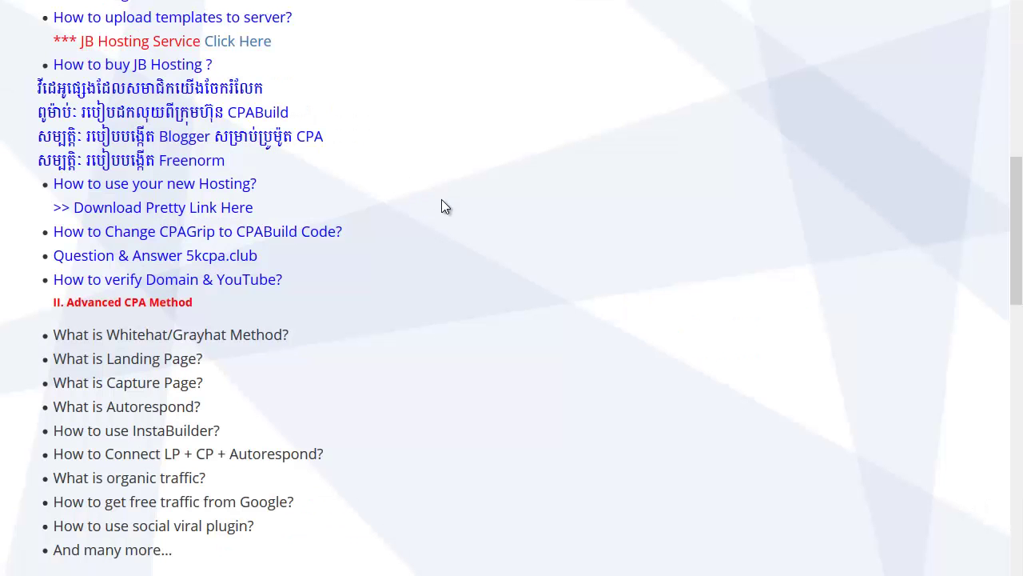
# Download pretty-link-pro-1.6.7.zip (2.46 MB) with IDM, saving it to the Desktop
pyautogui.scroll(6, 443, 199)
pyautogui.scroll(3, 442, 196)
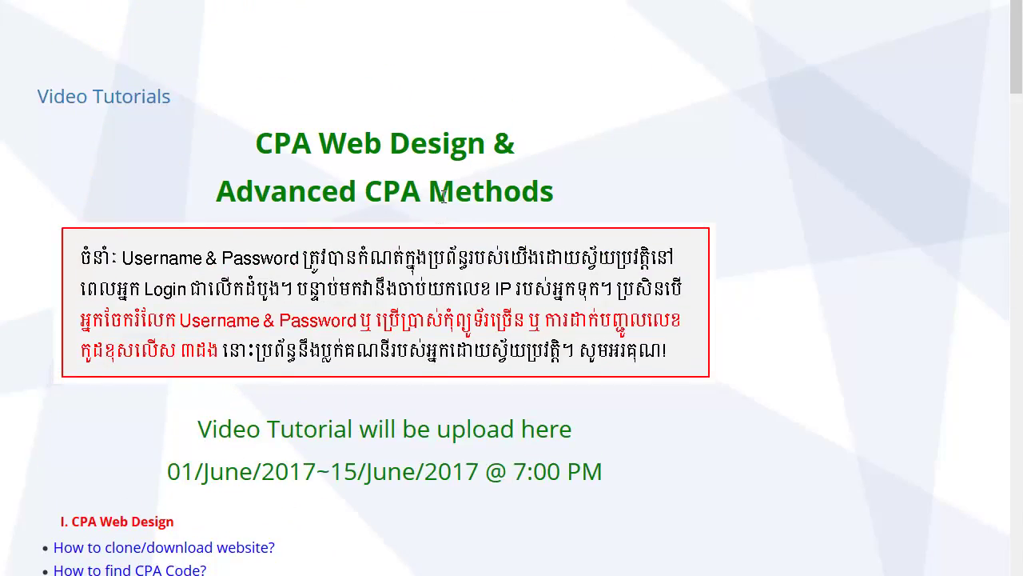
pyautogui.scroll(-10, 443, 195)
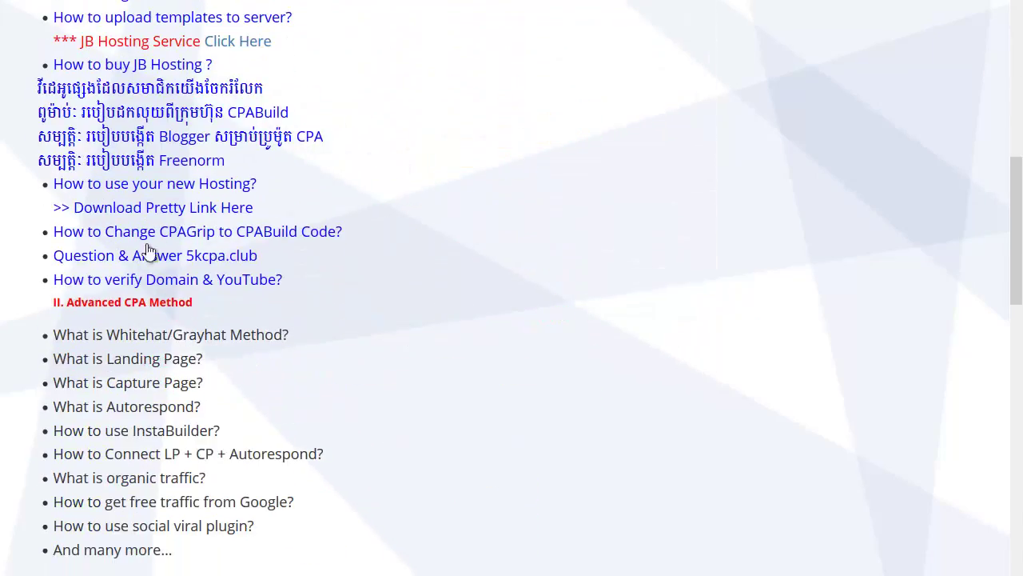
pyautogui.click(162, 210)
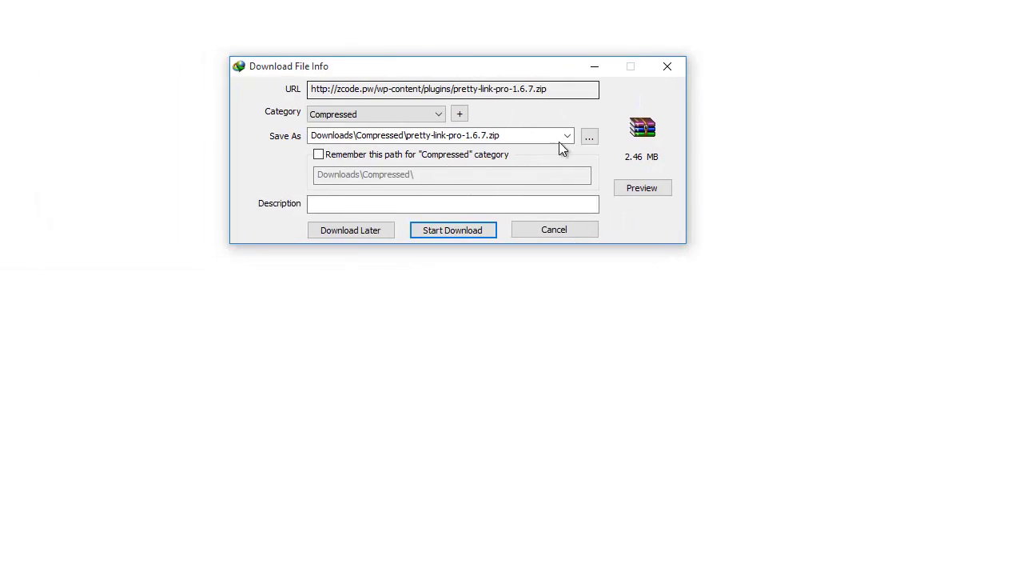
pyautogui.click(590, 137)
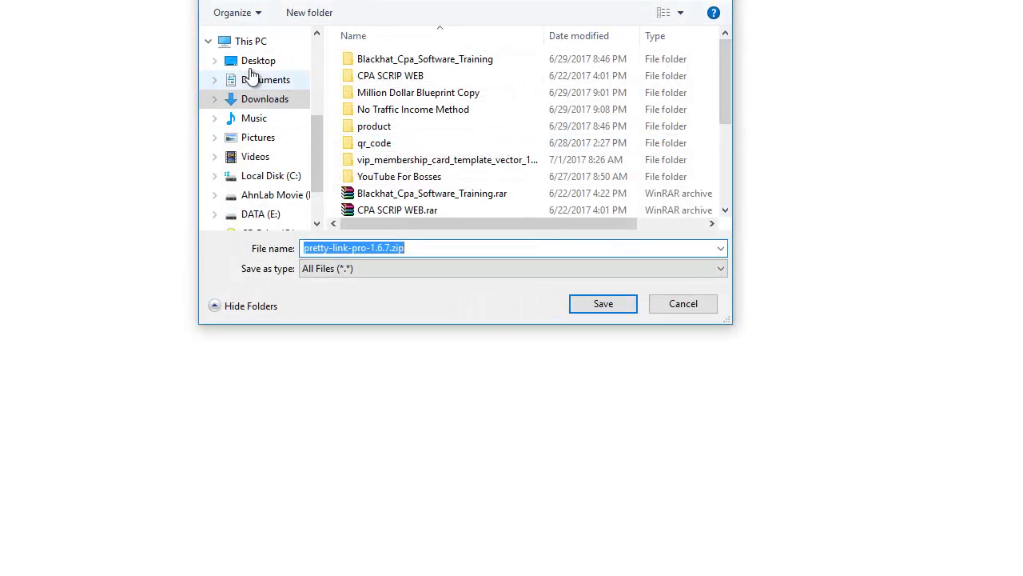
pyautogui.click(258, 60)
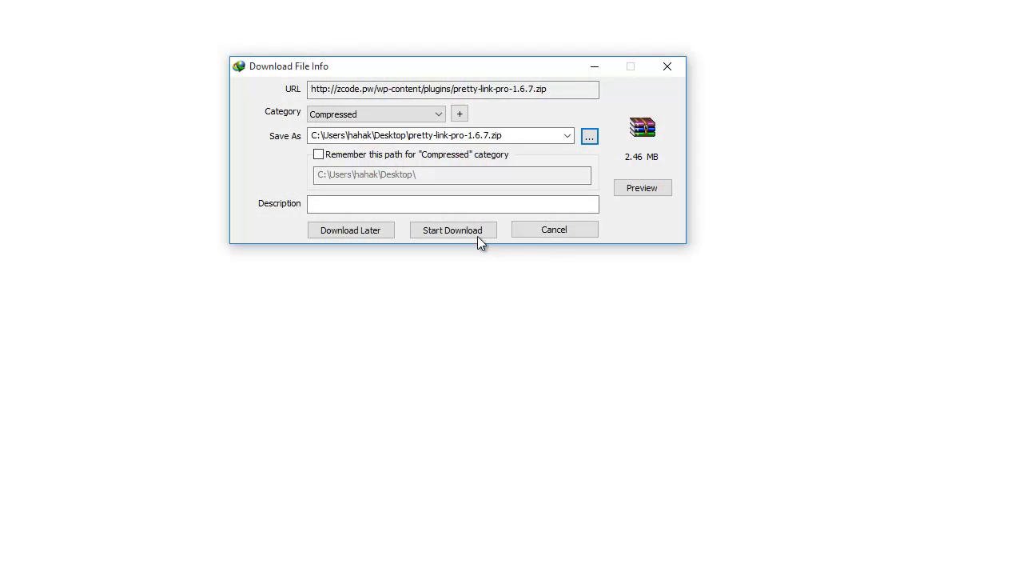
pyautogui.click(477, 234)
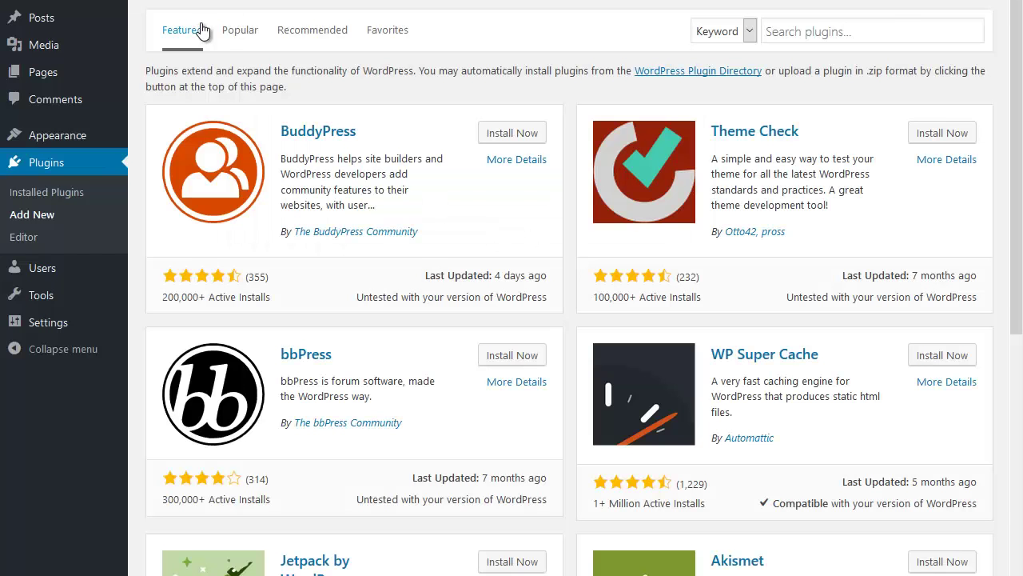
# Upload pretty-link-pro-1.6.7.zip as a plugin, install it, and activate Pretty Link Pro
pyautogui.click(310, 2)
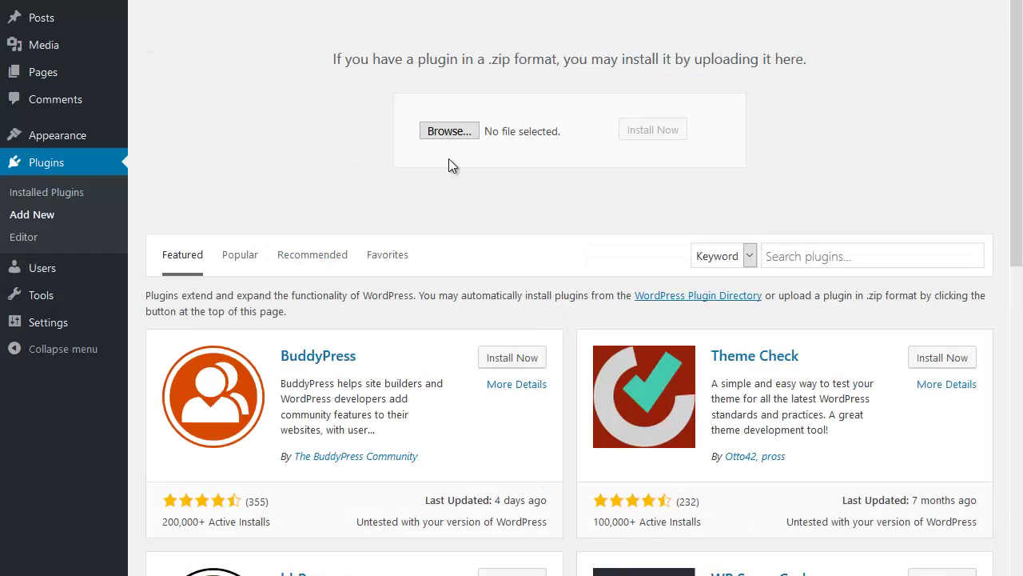
pyautogui.click(452, 132)
pyautogui.scroll(-10, 217, 99)
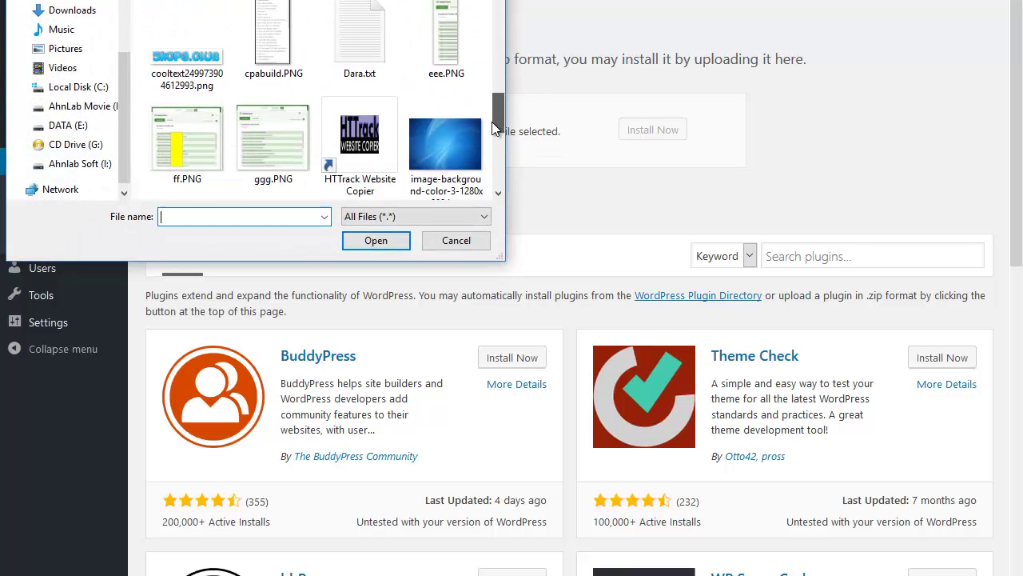
pyautogui.doubleClick(199, 57)
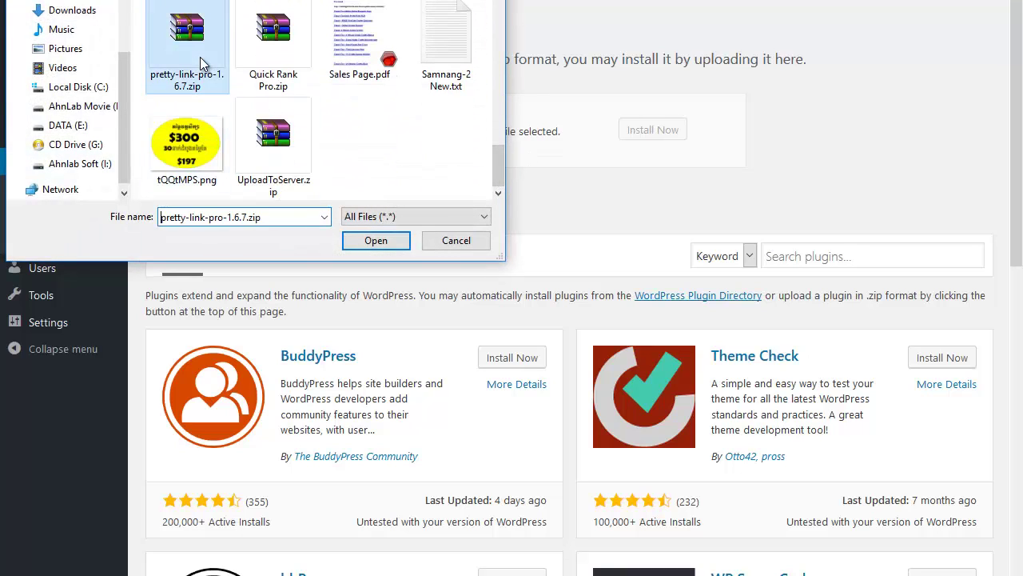
pyautogui.click(645, 139)
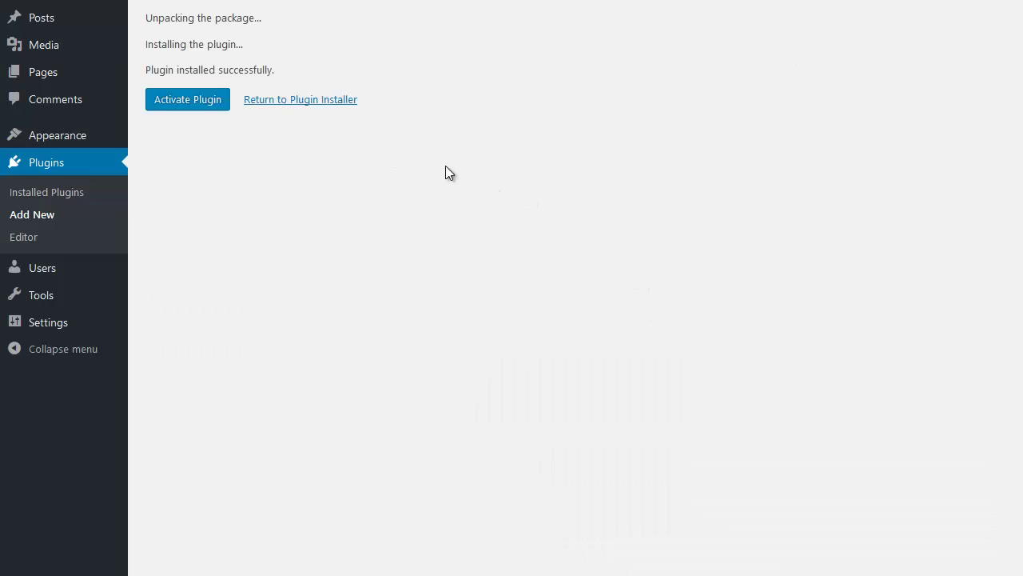
pyautogui.click(191, 100)
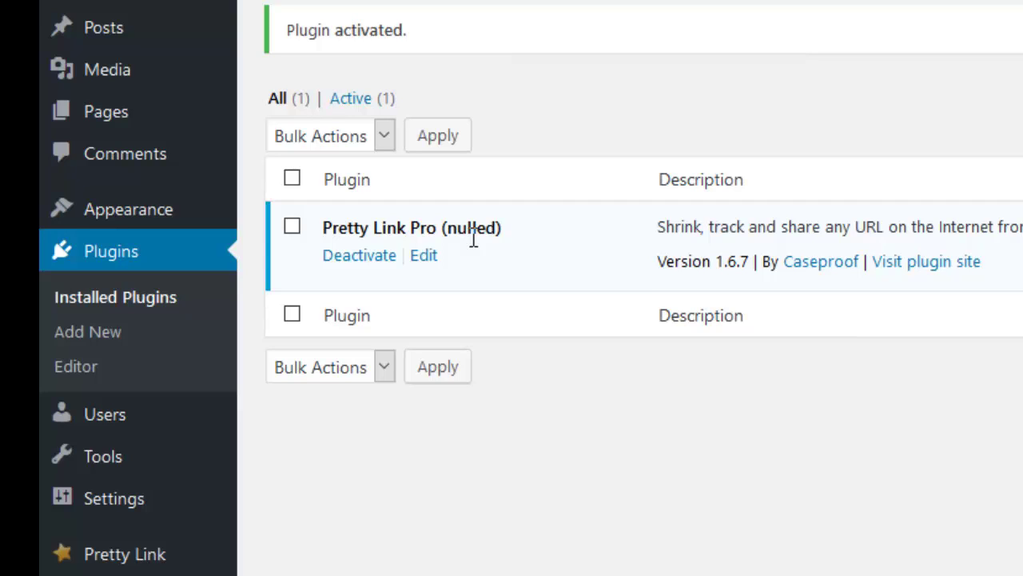
# Go to Pretty Link's Add New Link form, which defaults to 307 redirection and slug z4a3
pyautogui.moveTo(129, 562)
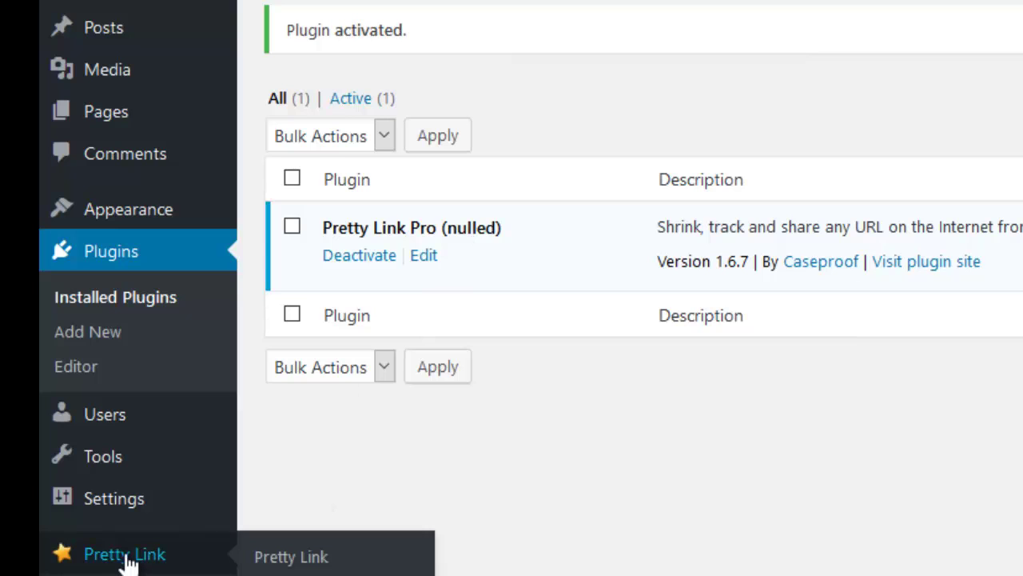
pyautogui.click(257, 565)
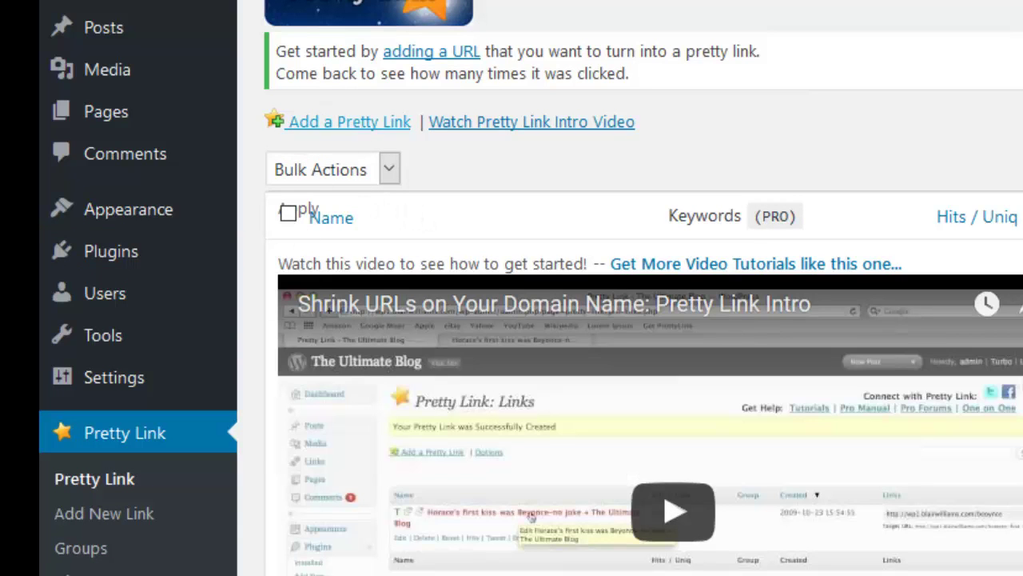
pyautogui.click(87, 515)
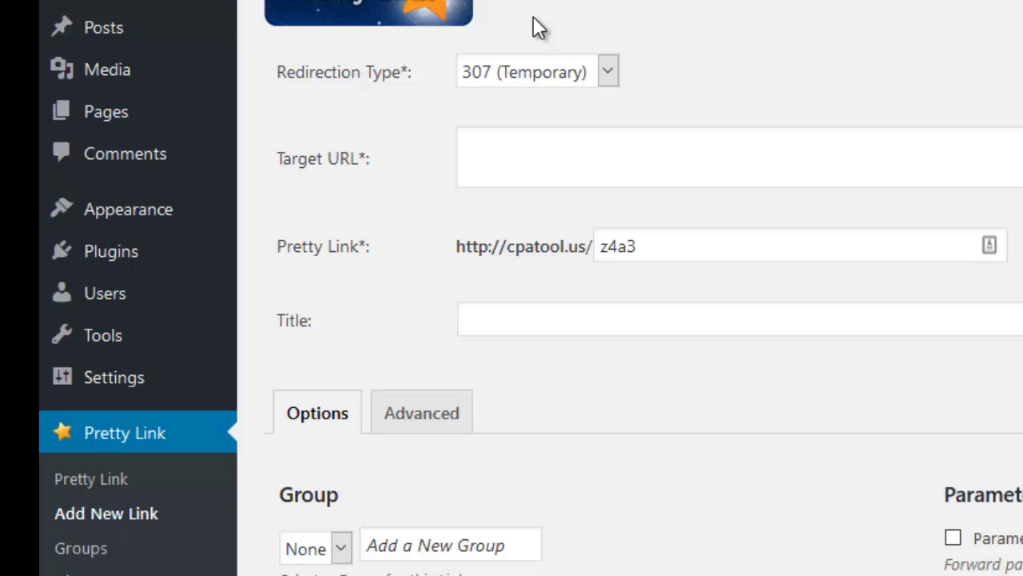
pyautogui.click(604, 73)
pyautogui.click(518, 175)
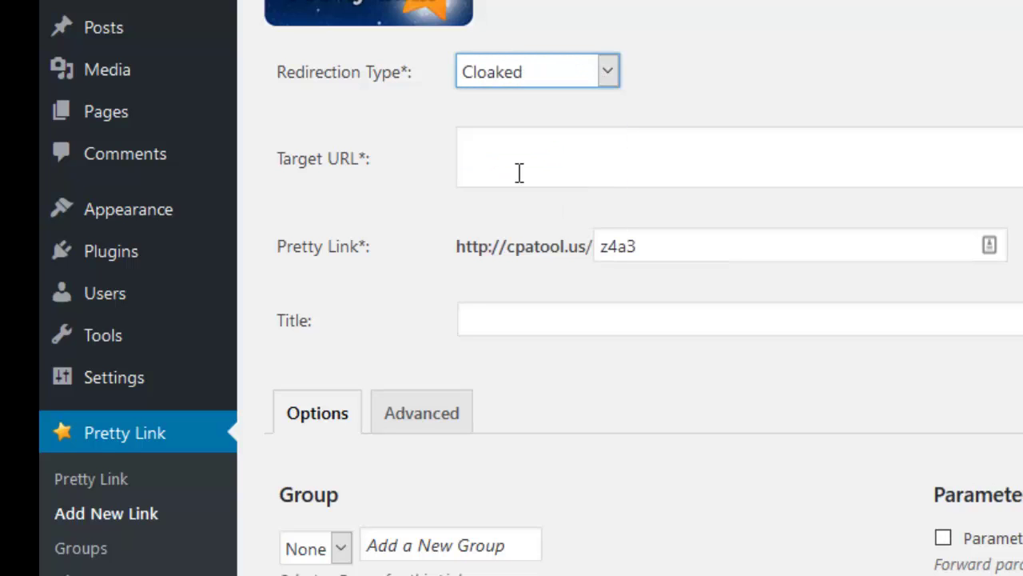
pyautogui.click(520, 172)
pyautogui.write('ww')
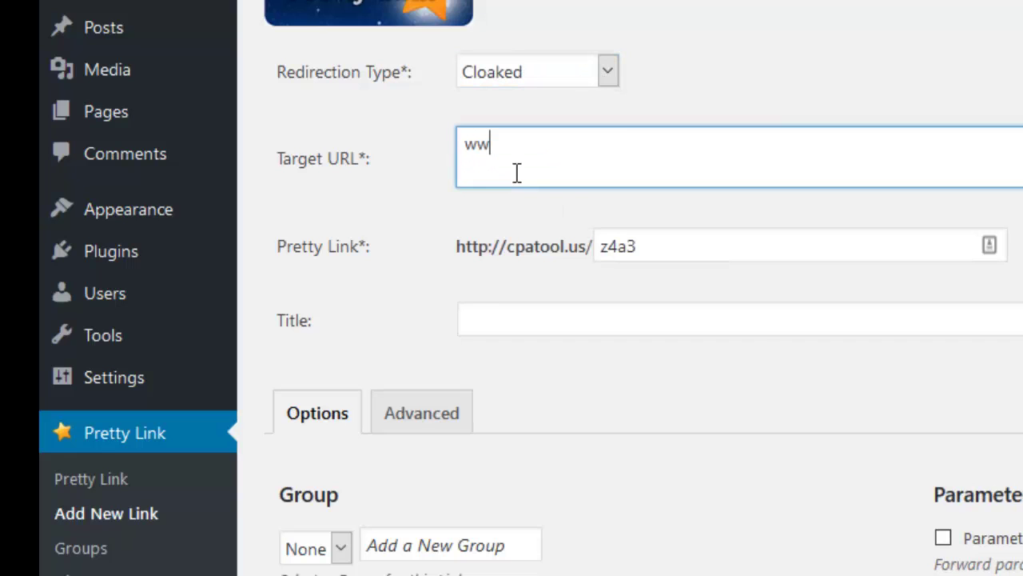
pyautogui.write('w')
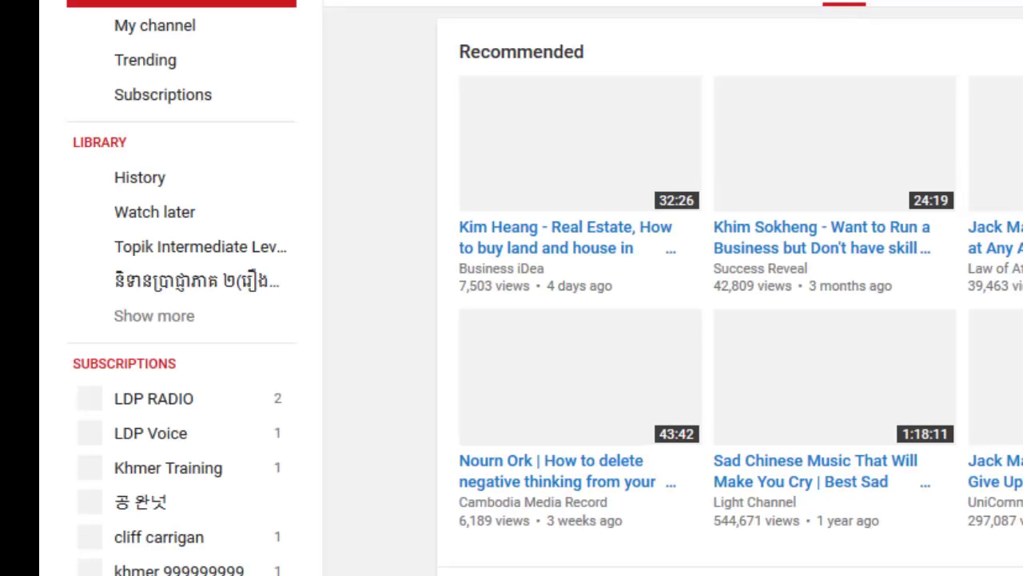
pyautogui.press('Escape')
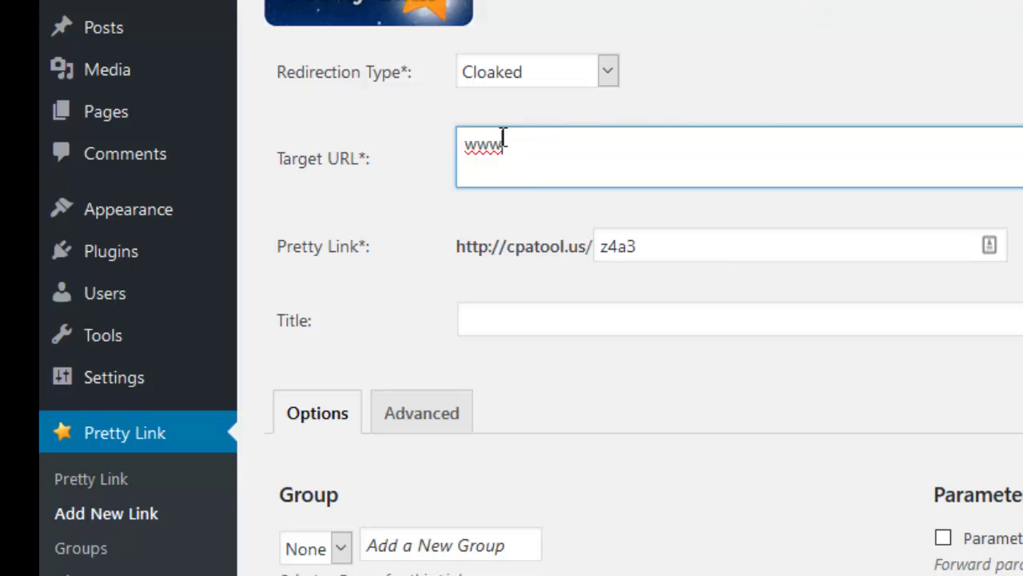
pyautogui.moveTo(500, 140); pyautogui.dragTo(363, 136)
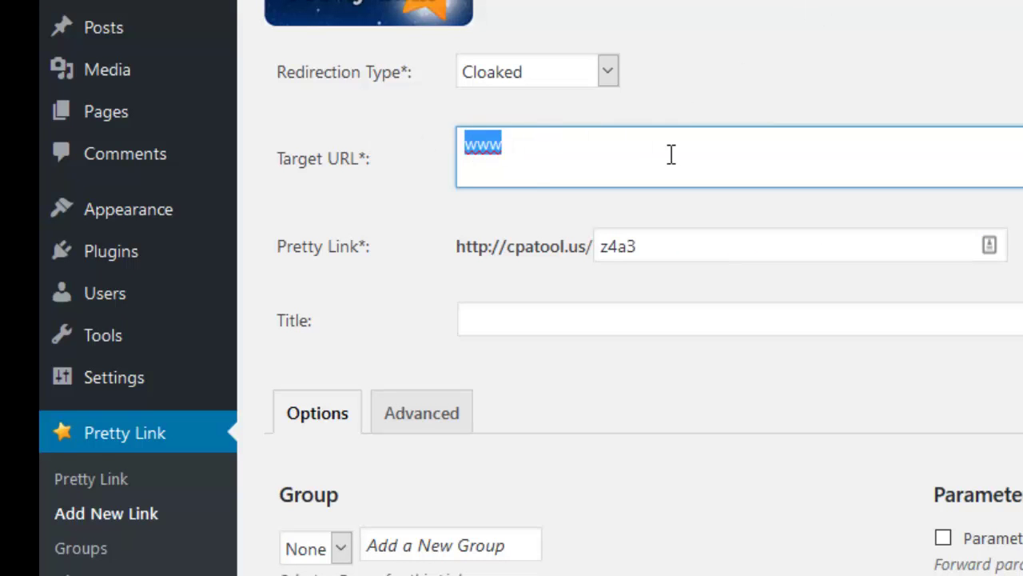
pyautogui.write('https://www.youtube.com/')
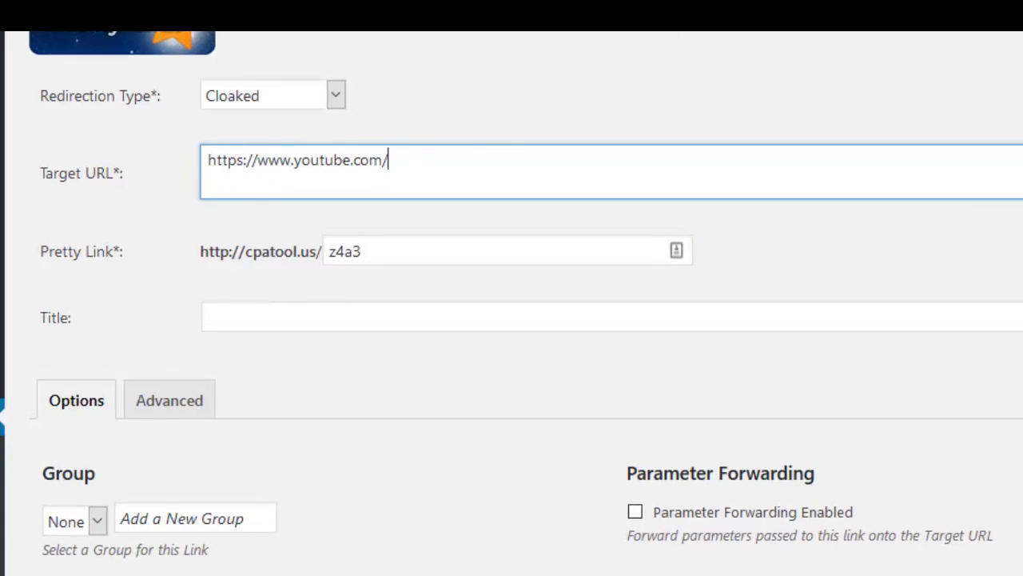
# Try the getcode.pw success address as target, then put the YouTube address back
pyautogui.hotkey('ctrl', 't')
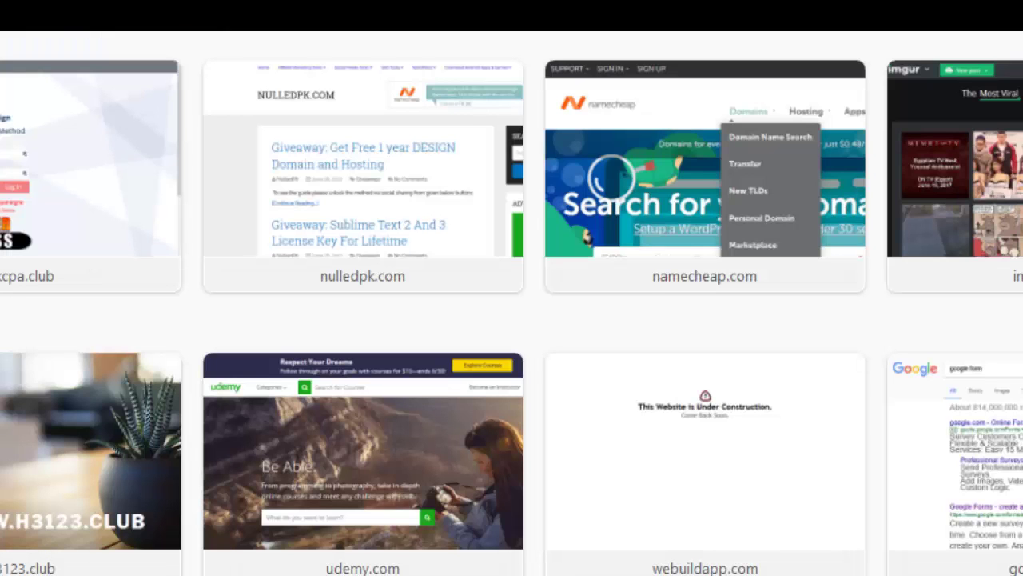
pyautogui.write('get')
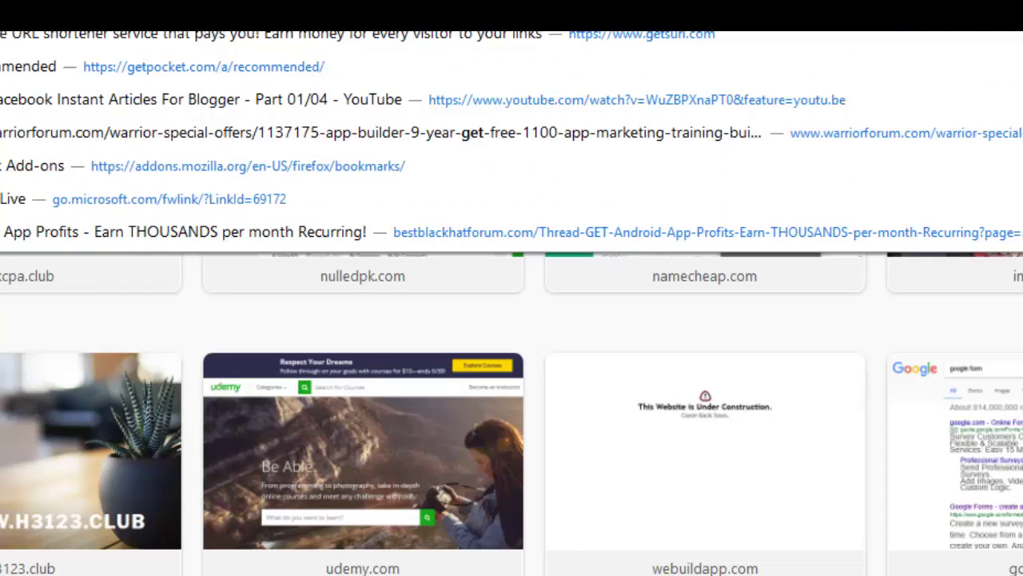
pyautogui.press('Escape')
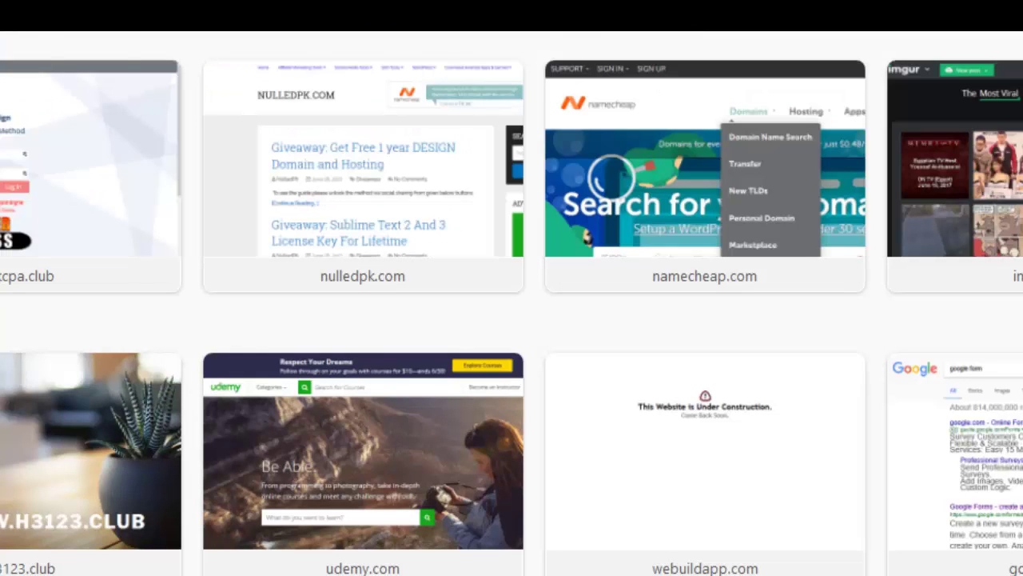
pyautogui.hotkey('shift', 'F10')
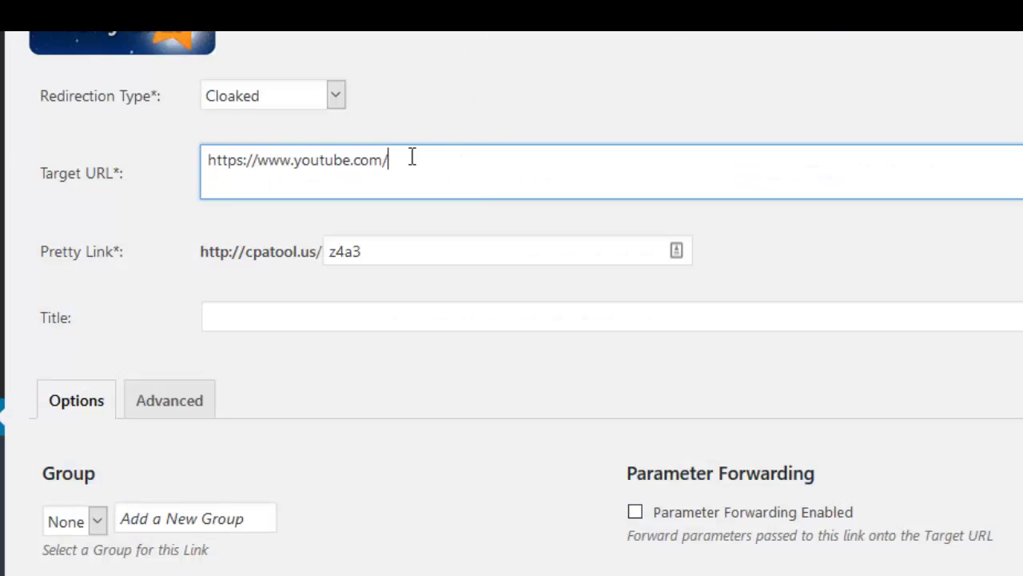
pyautogui.moveTo(411, 157); pyautogui.dragTo(192, 157)
pyautogui.write('http://getcode.pw/success/')
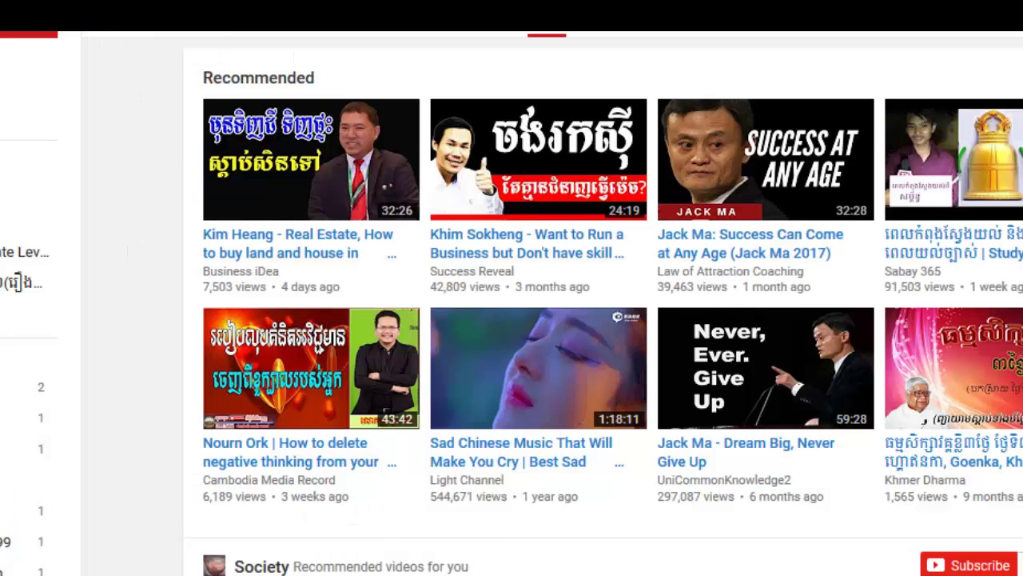
pyautogui.press('Escape')
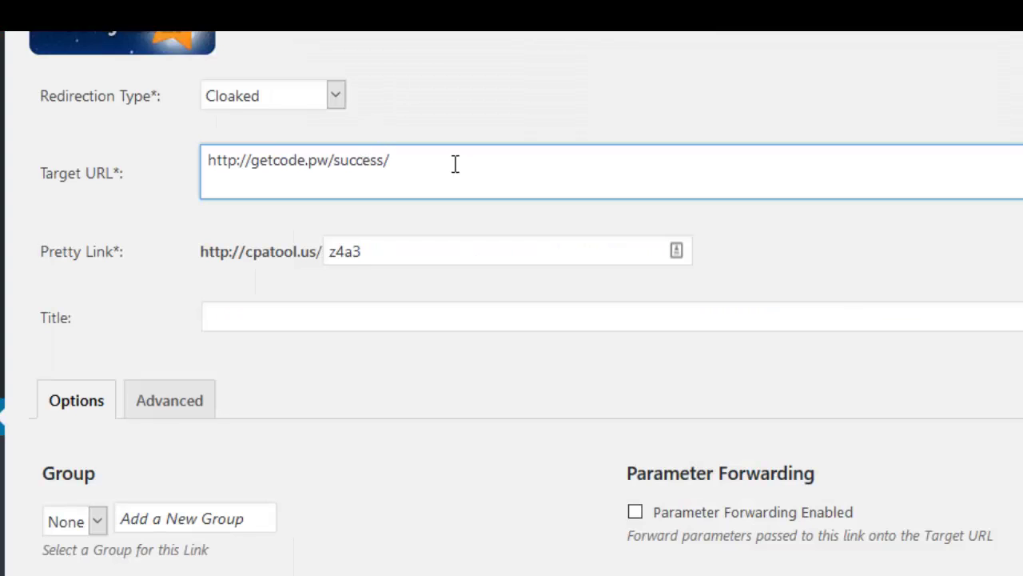
pyautogui.moveTo(453, 164); pyautogui.dragTo(82, 150)
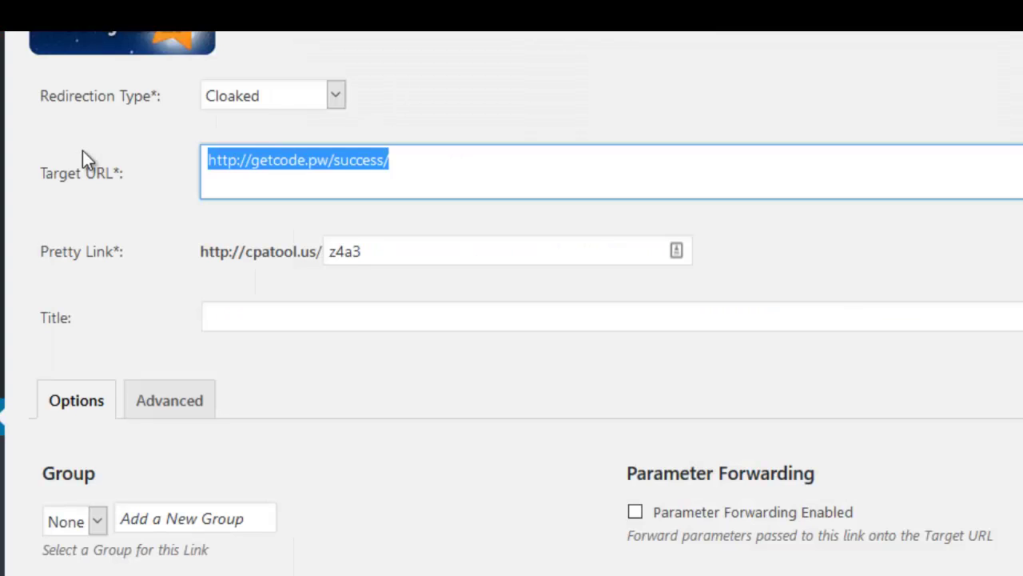
pyautogui.write('https://www.youtube.com/')
# Replace the generated slug z4a3 with youtube
pyautogui.click(393, 251)
pyautogui.doubleClick(407, 253)
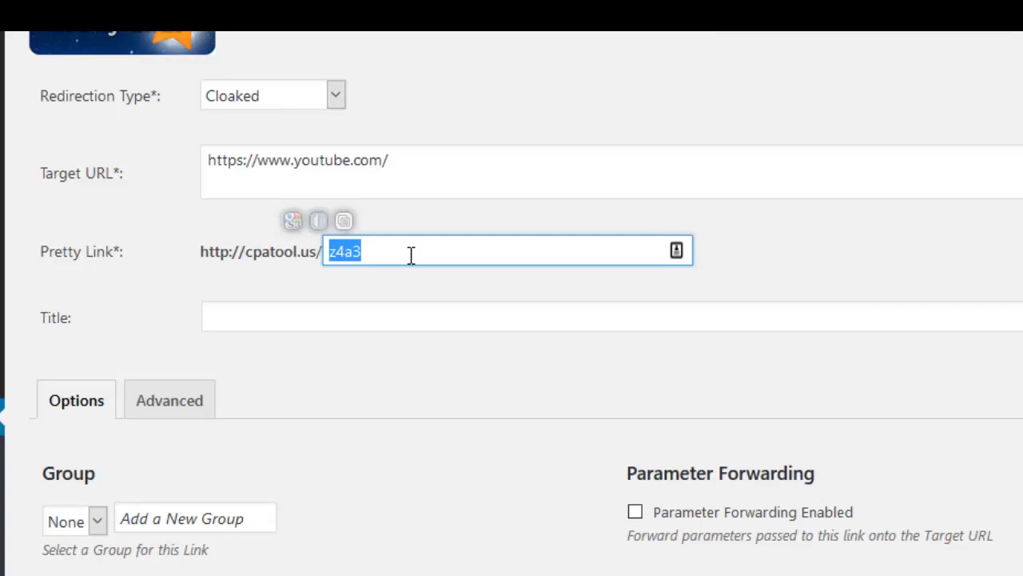
pyautogui.write('youtube')
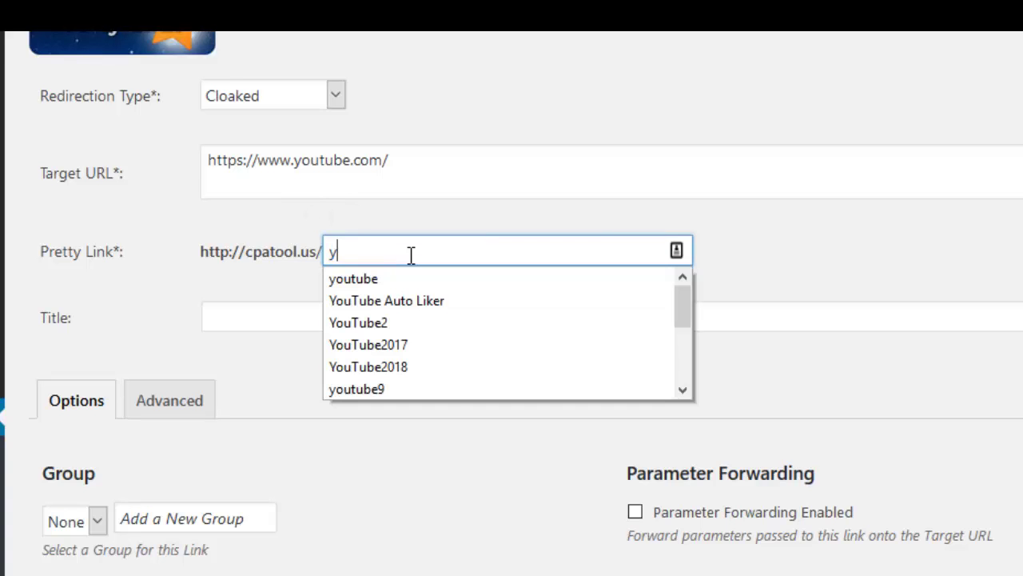
pyautogui.click(764, 249)
# Title the link 'Get Free YouTube Subscriber'
pyautogui.click(278, 312)
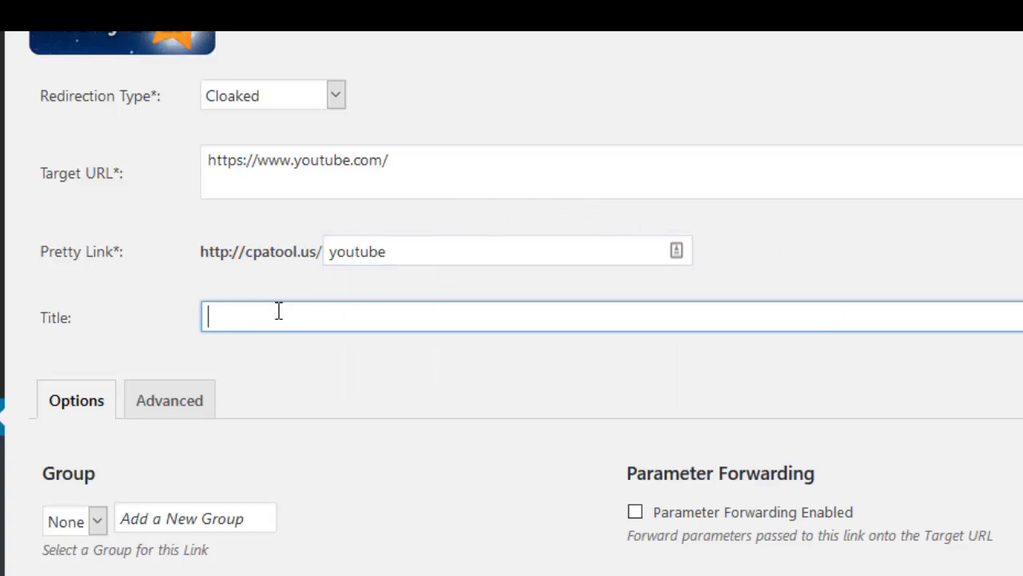
pyautogui.write('Free You')
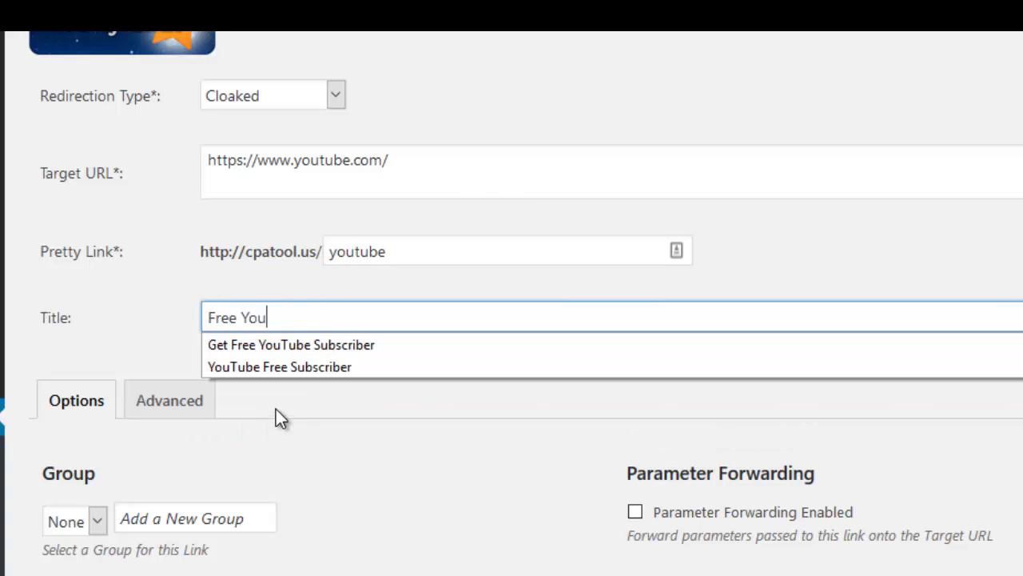
pyautogui.write('Tube')
pyautogui.click(363, 345)
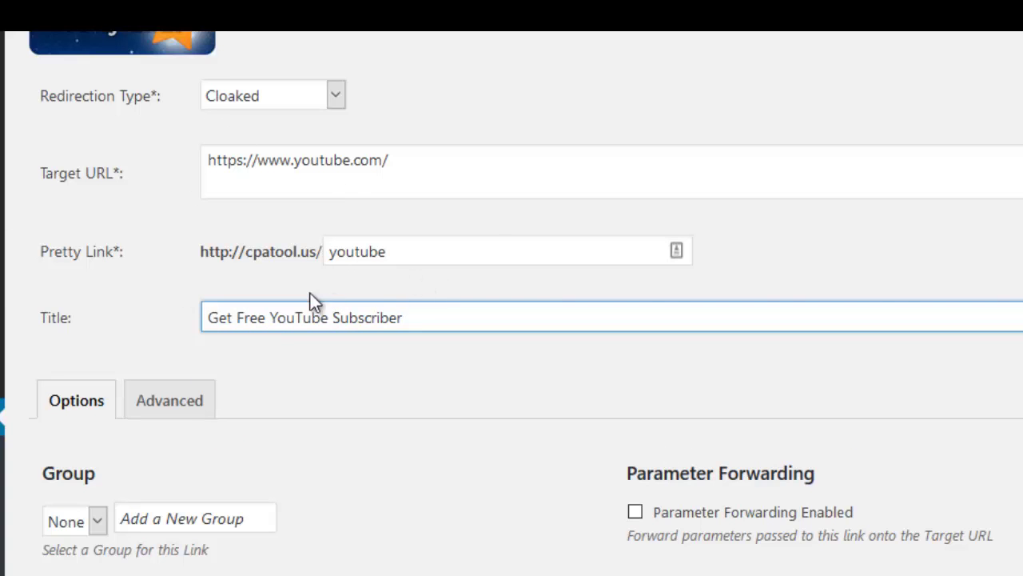
pyautogui.scroll(-1, 471, 230)
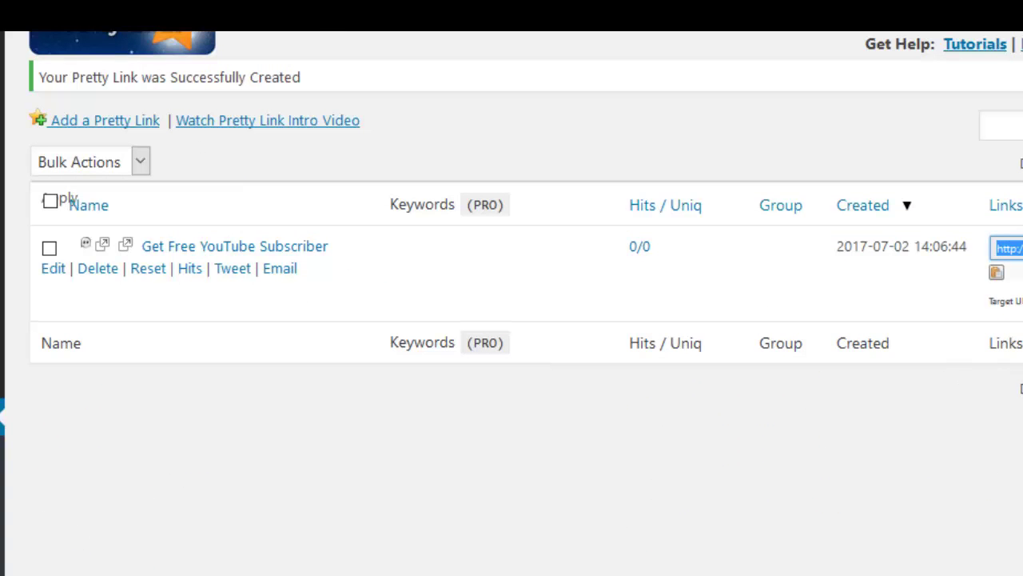
pyautogui.rightClick(1007, 248)
pyautogui.click(1009, 323)
pyautogui.rightClick(1007, 252)
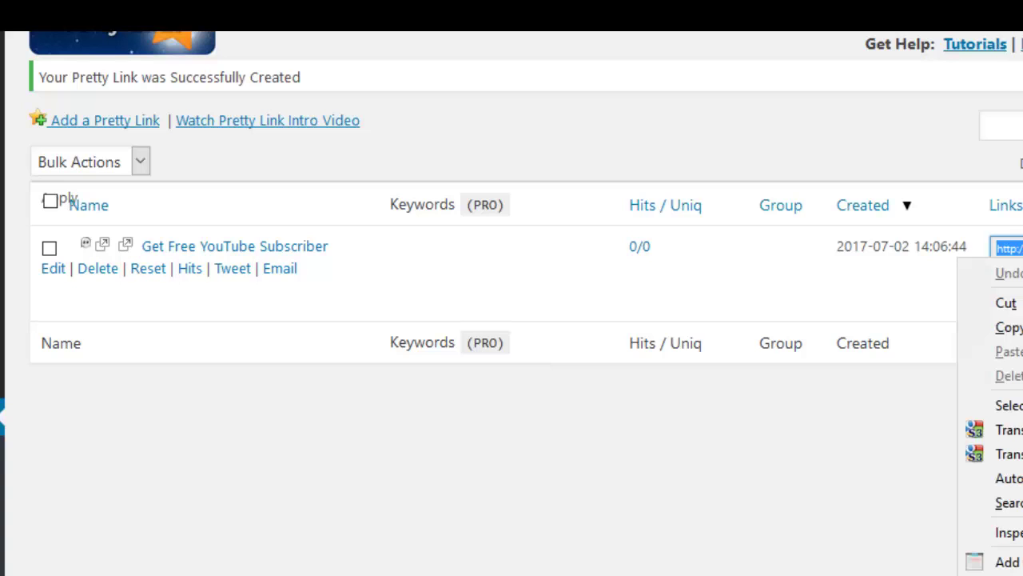
pyautogui.click(999, 327)
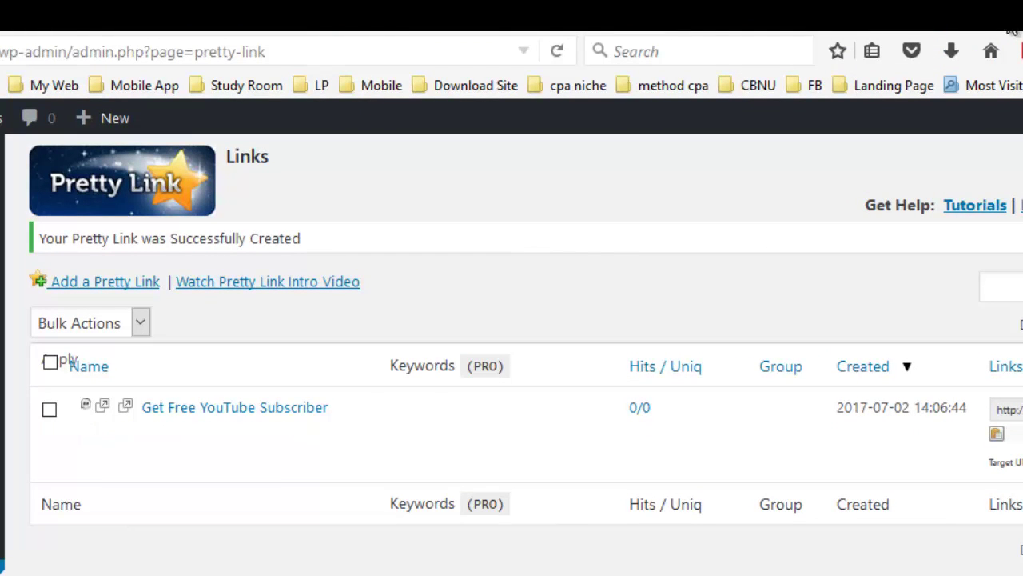
pyautogui.hotkey('ctrl', 't')
# Open the copied cpatool.us/youtube short link in a new tab to test the redirect
pyautogui.rightClick(160, 51)
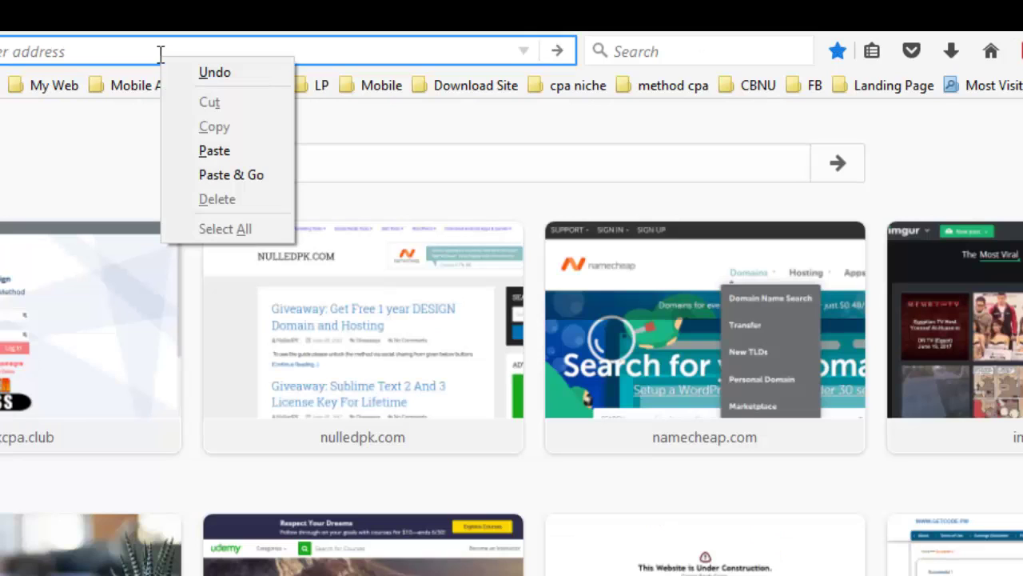
pyautogui.click(212, 174)
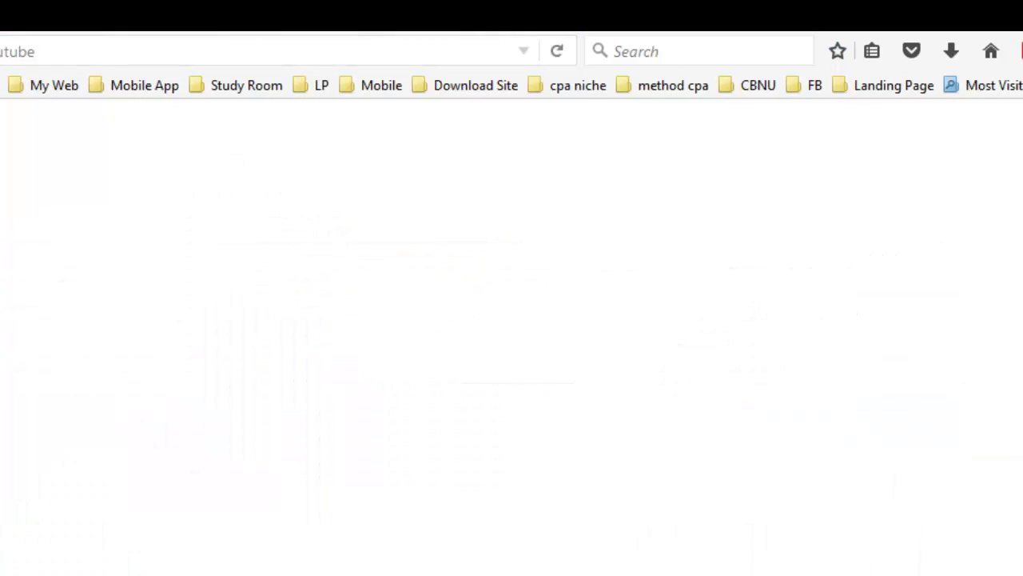
pyautogui.click(20, 53)
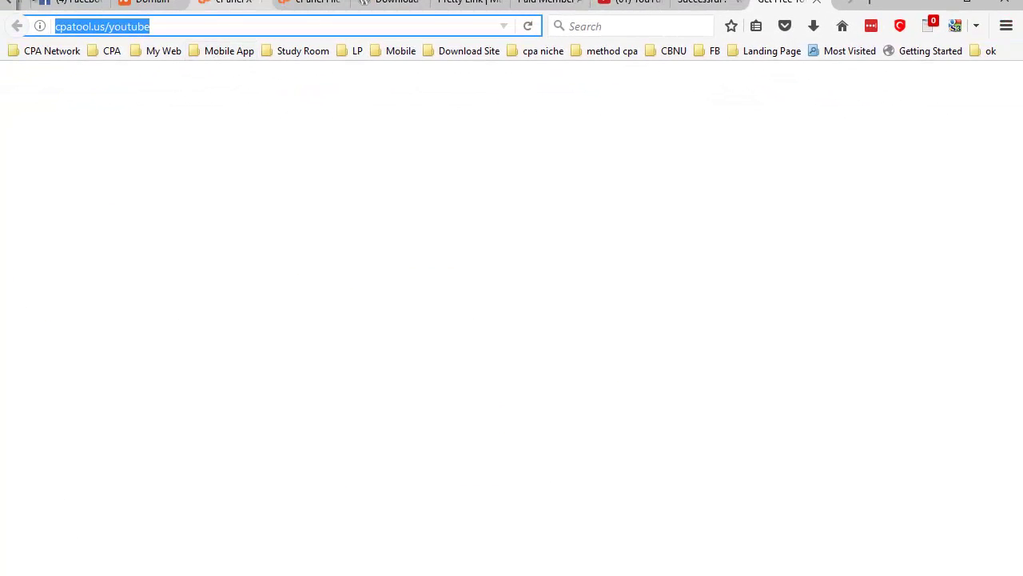
pyautogui.press('Return')
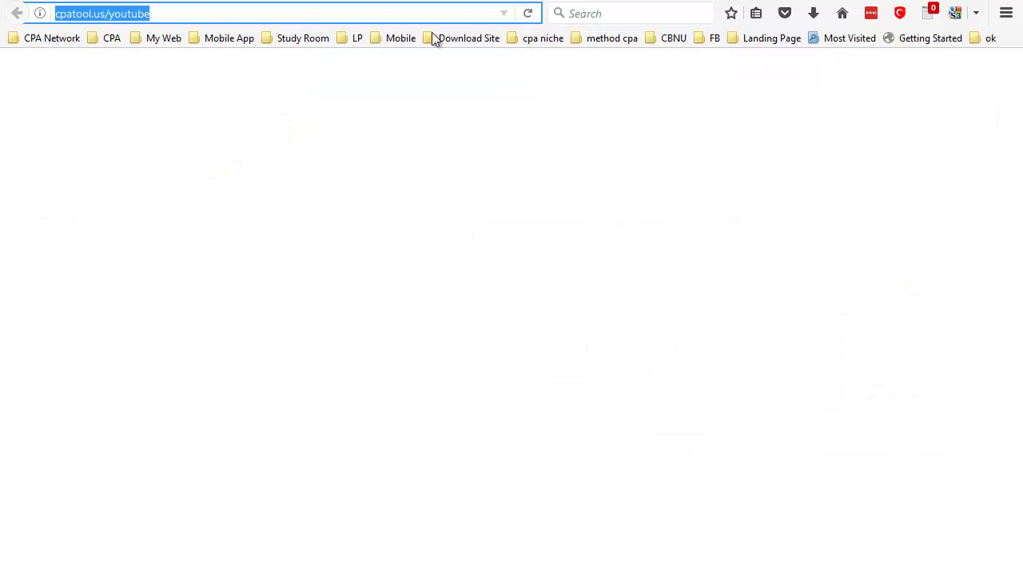
# Start a new Pretty Link, keeping the 307 (Temporary) redirection type
pyautogui.click(316, 11)
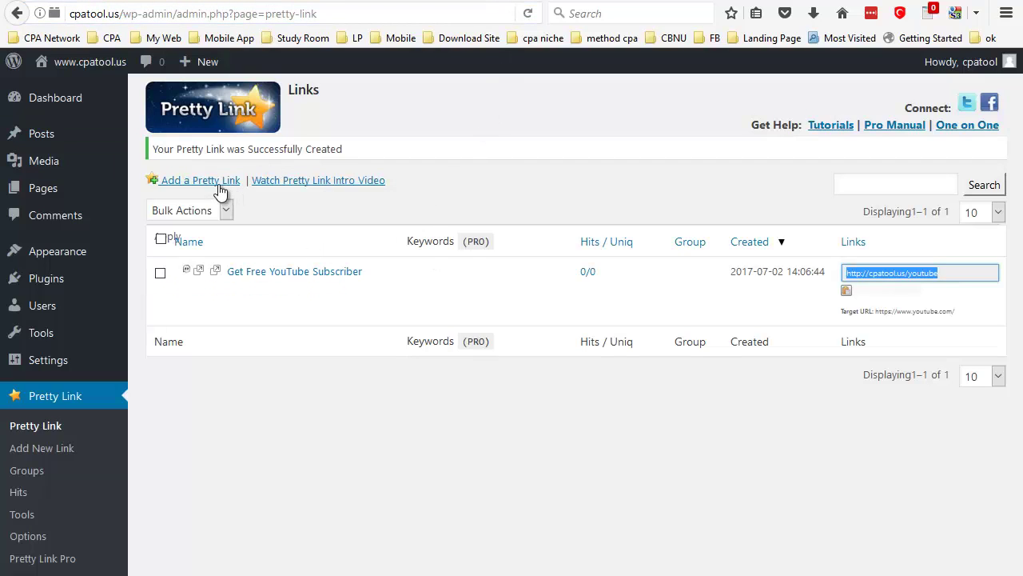
pyautogui.click(218, 184)
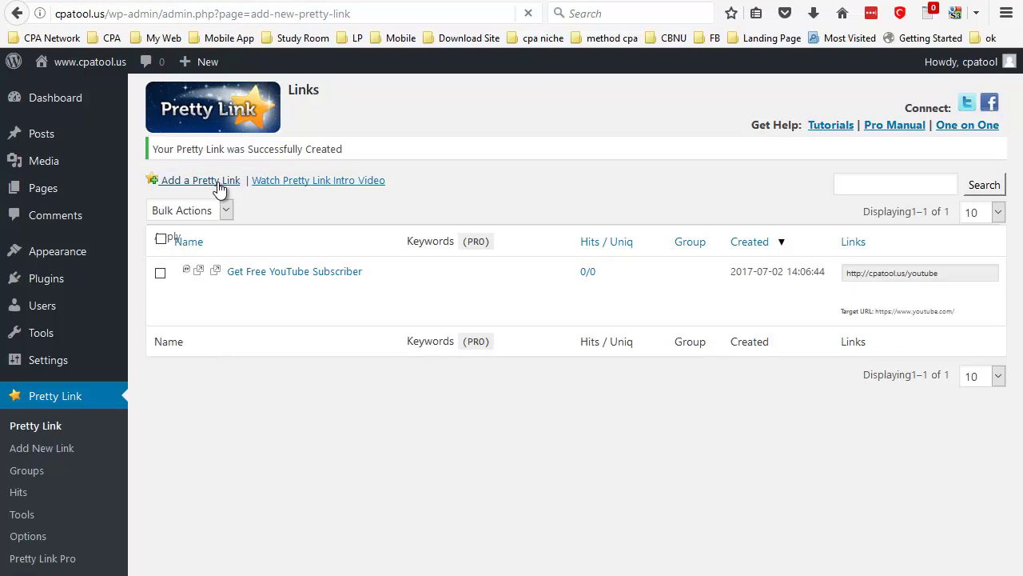
pyautogui.click(324, 164)
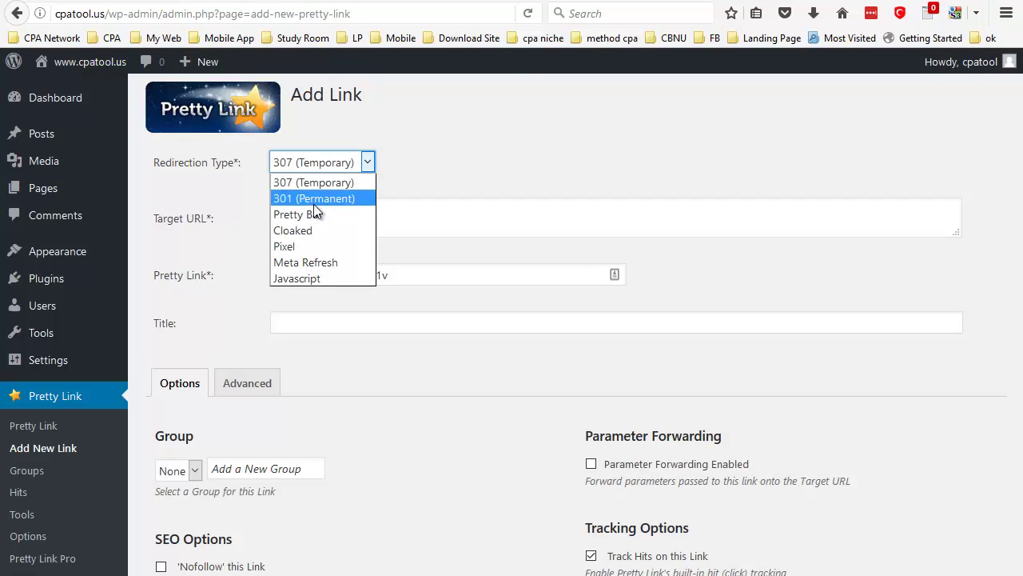
pyautogui.click(312, 183)
pyautogui.click(359, 166)
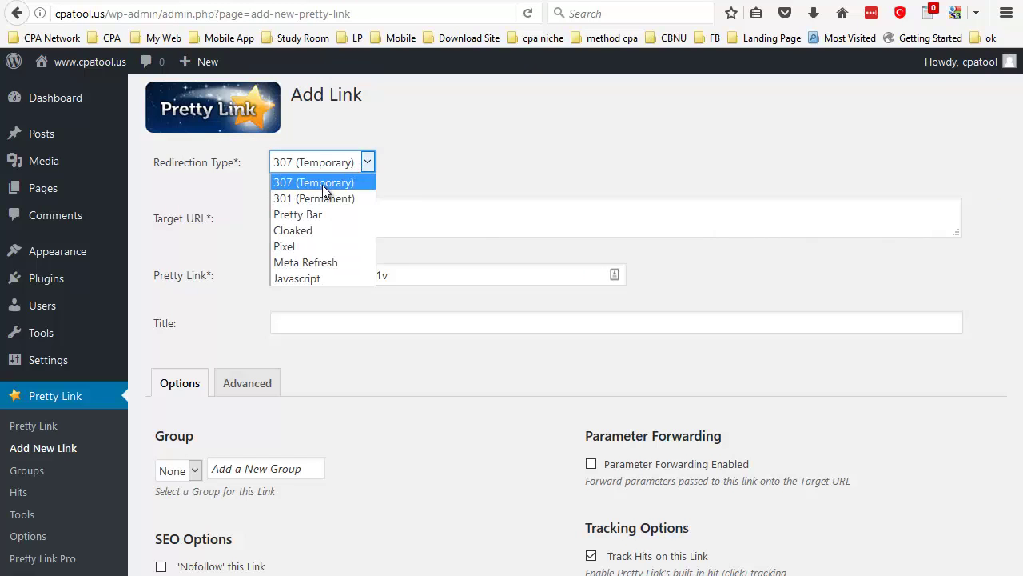
pyautogui.press('Escape')
pyautogui.click(333, 212)
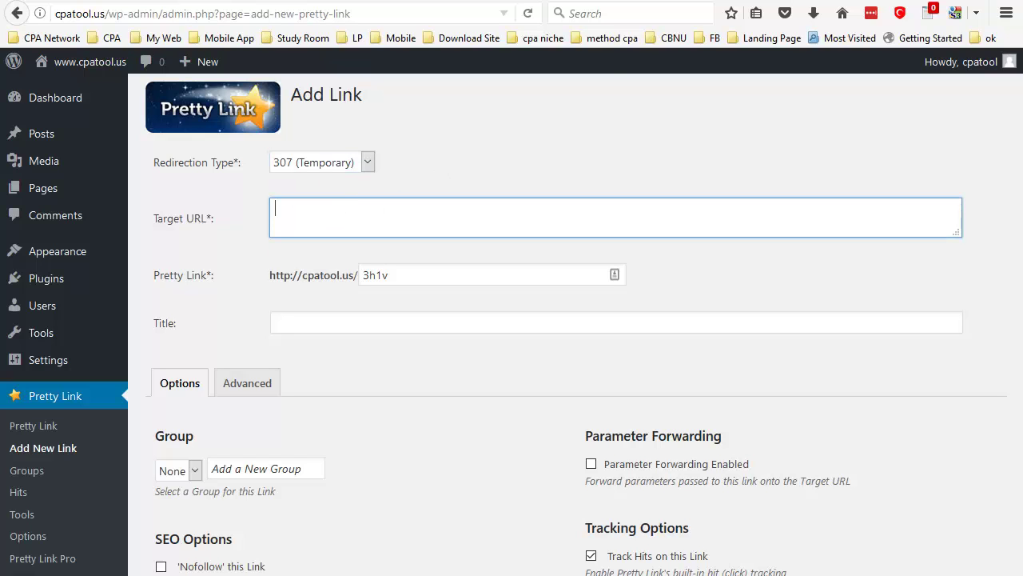
pyautogui.hotkey('ctrl', 'Tab')
pyautogui.rightClick(125, 15)
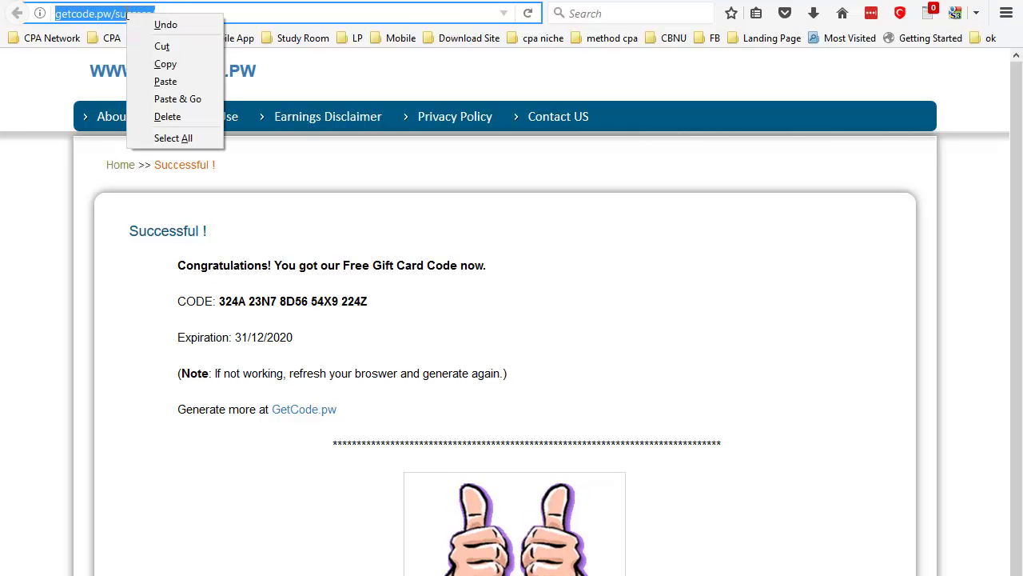
pyautogui.click(166, 64)
pyautogui.hotkey('ctrl', 'shift', 'Tab')
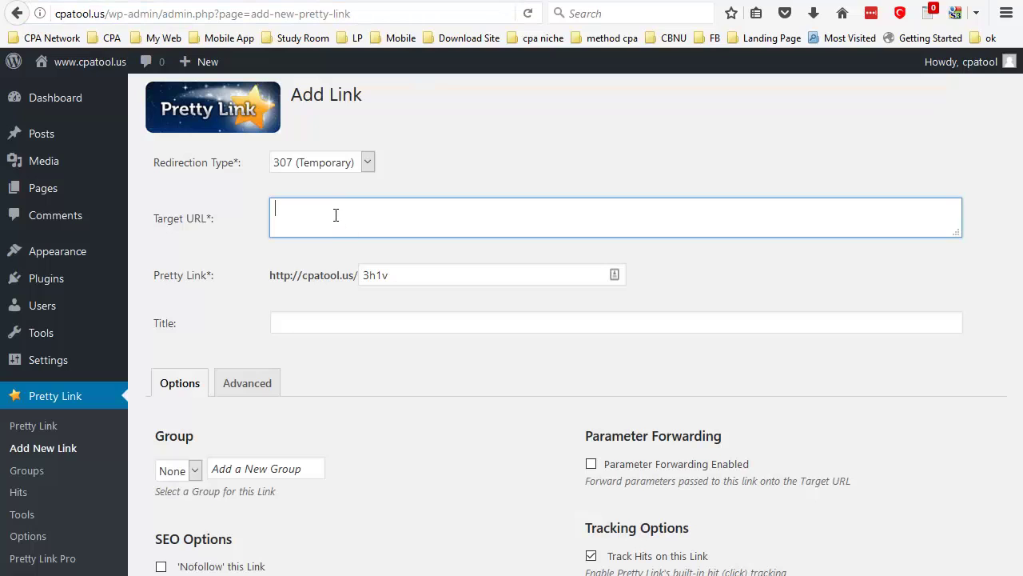
pyautogui.hotkey('ctrl', 'v')
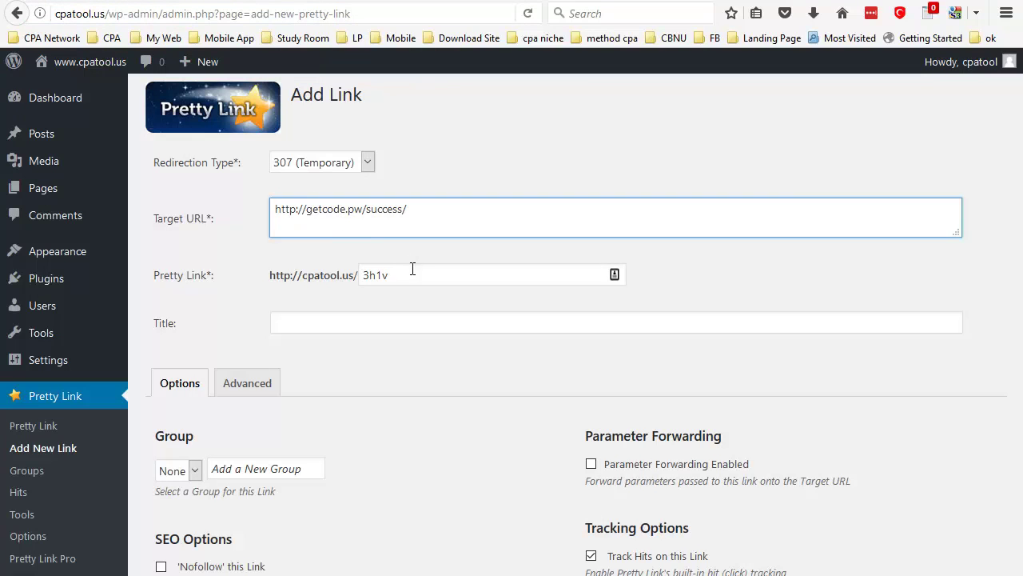
# Give the link slug 123 and the title 'Get Free YouTube Subscriber'
pyautogui.moveTo(411, 274); pyautogui.dragTo(350, 274)
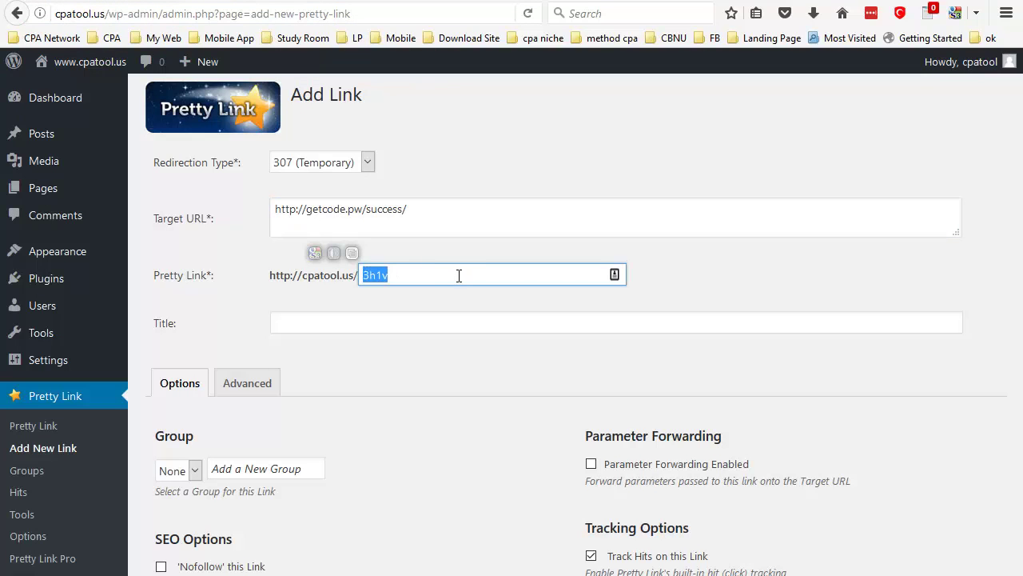
pyautogui.write('123')
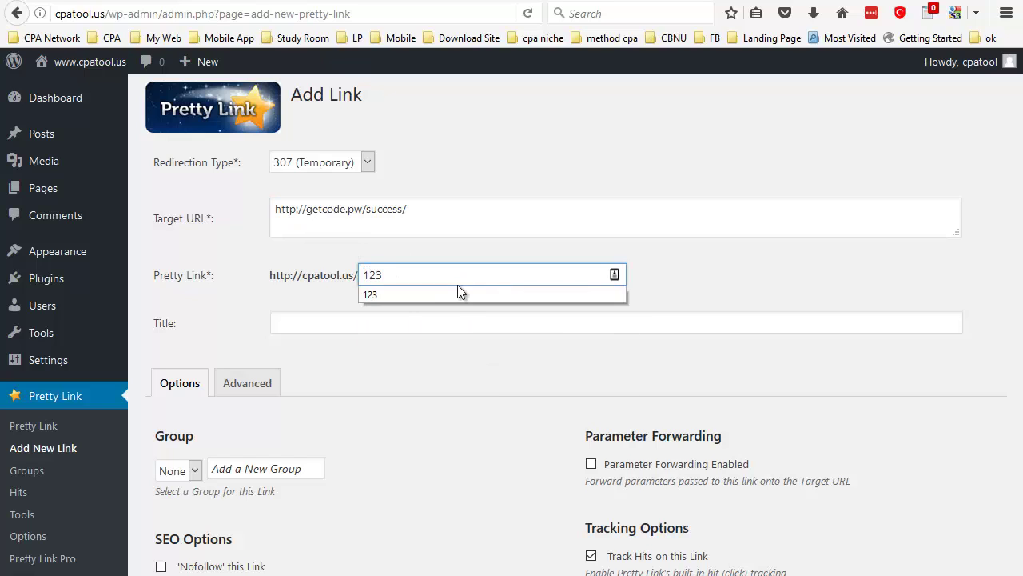
pyautogui.click(458, 292)
pyautogui.click(308, 321)
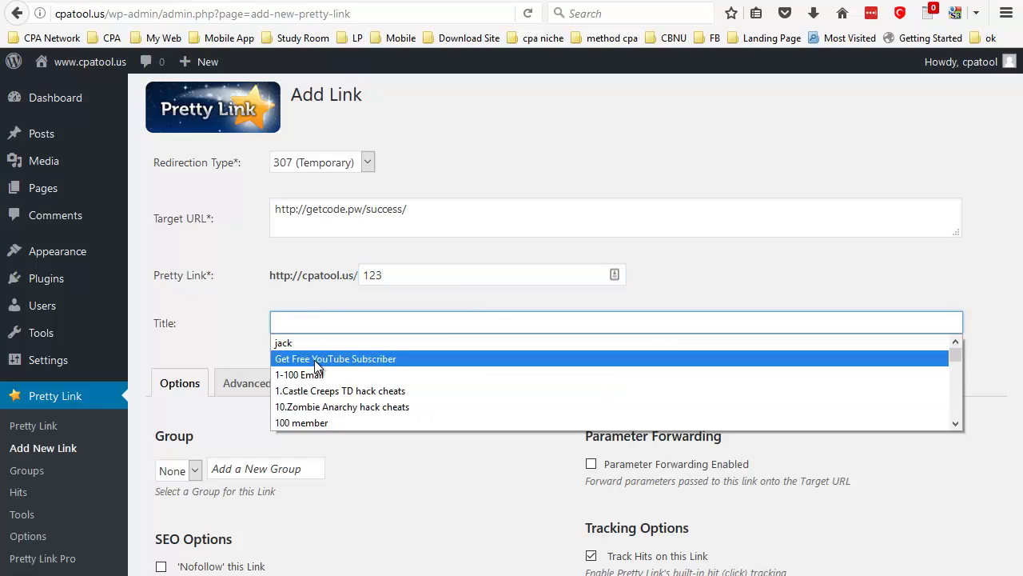
pyautogui.click(314, 360)
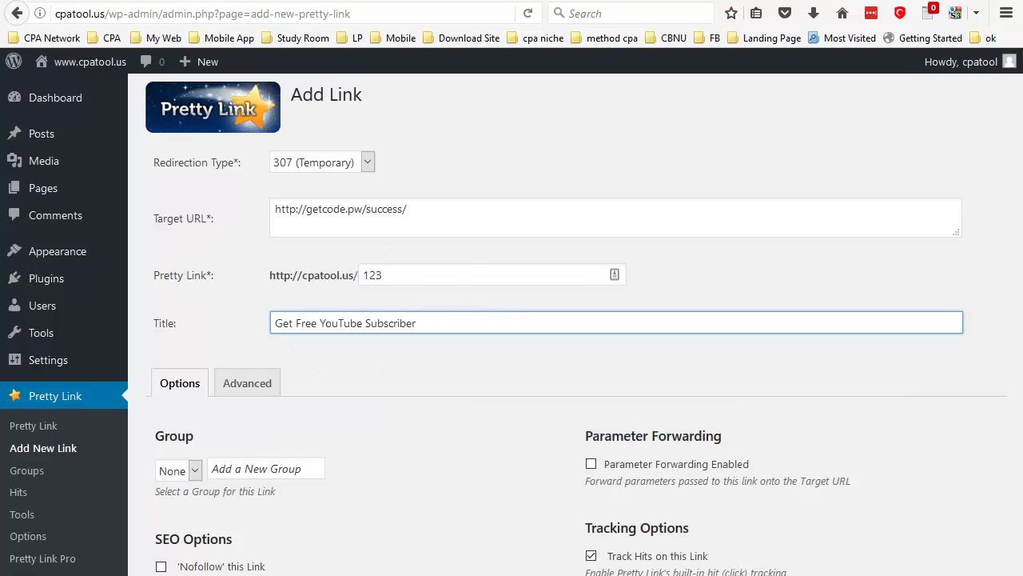
pyautogui.click(247, 385)
pyautogui.scroll(-5, 417, 412)
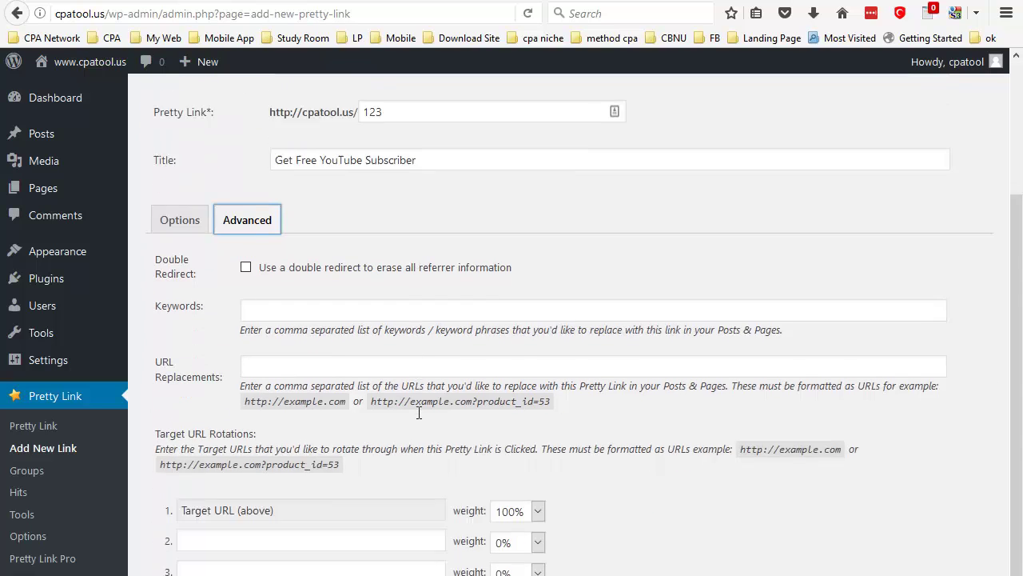
pyautogui.scroll(5, 411, 415)
pyautogui.click(180, 383)
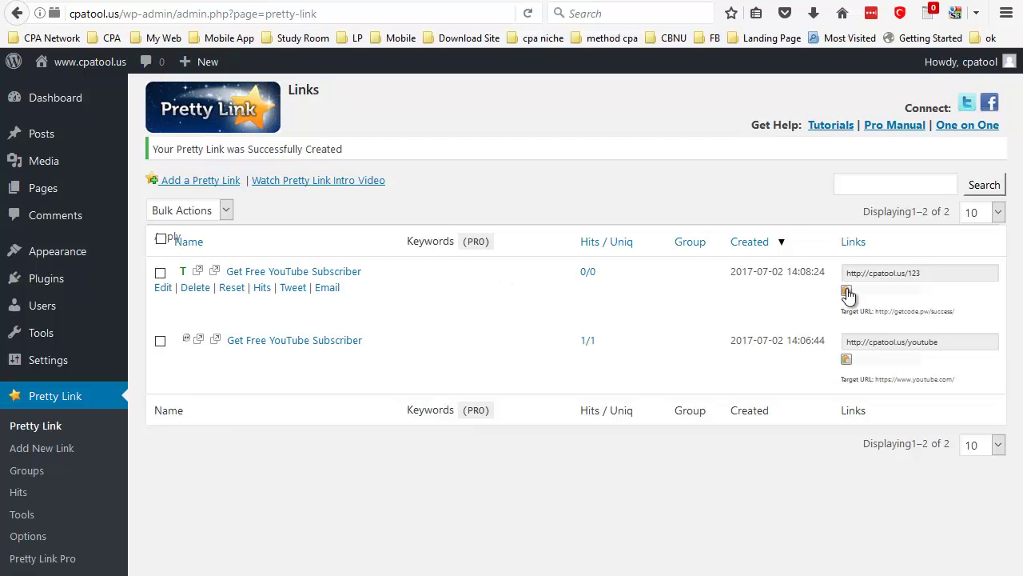
pyautogui.click(848, 273)
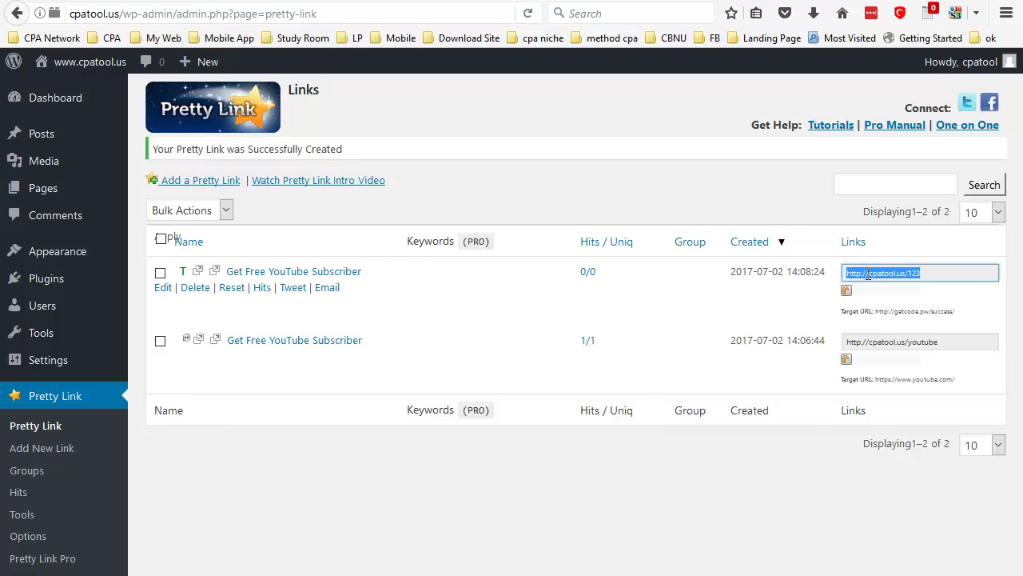
# Open cpatool.us/123 in a new tab to confirm it reaches the getcode.pw success page
pyautogui.rightClick(844, 273)
pyautogui.click(858, 321)
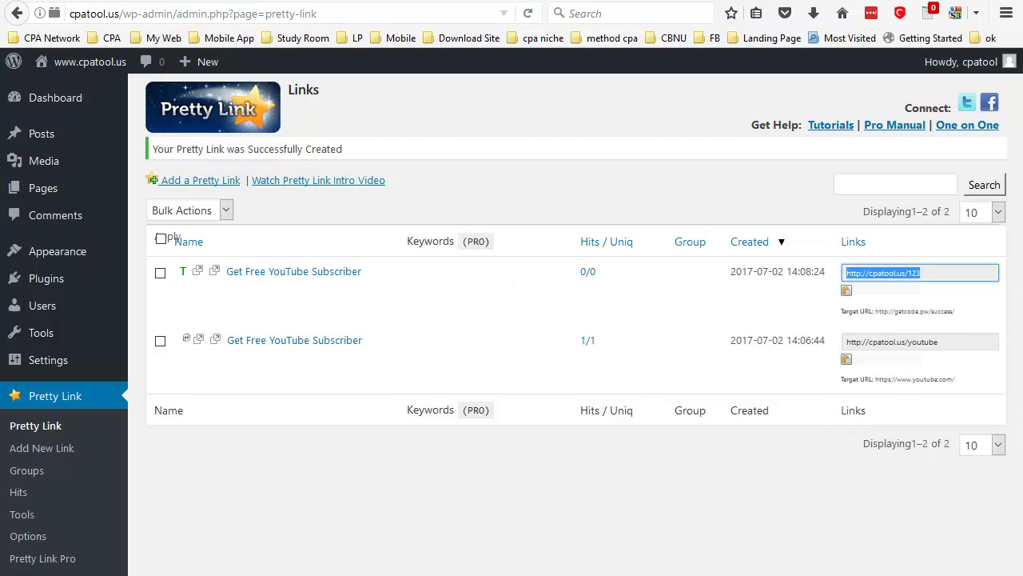
pyautogui.hotkey('ctrl', 't')
pyautogui.rightClick(309, 14)
pyautogui.click(342, 104)
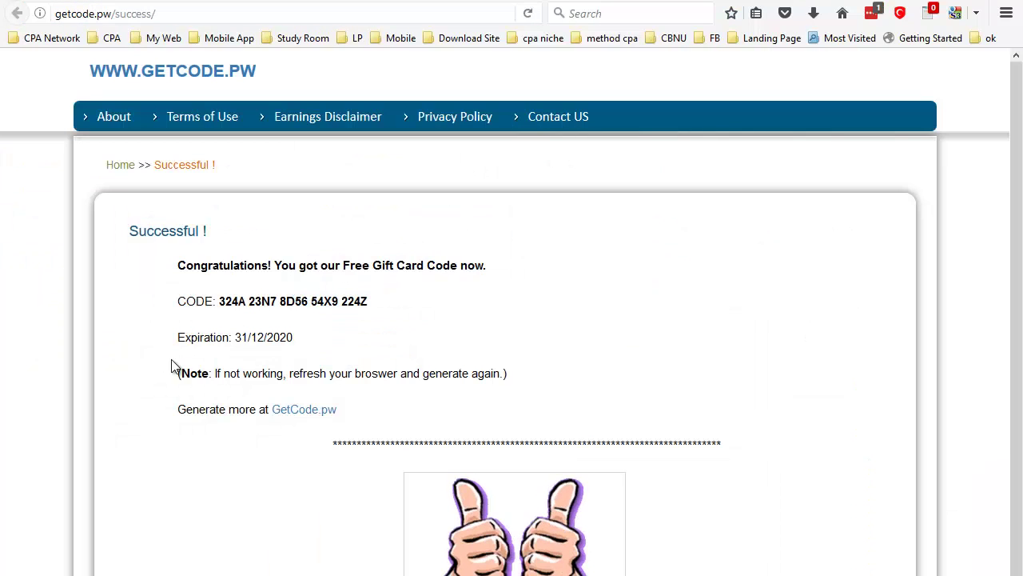
pyautogui.scroll(-3, 512, 312)
pyautogui.scroll(3, 512, 312)
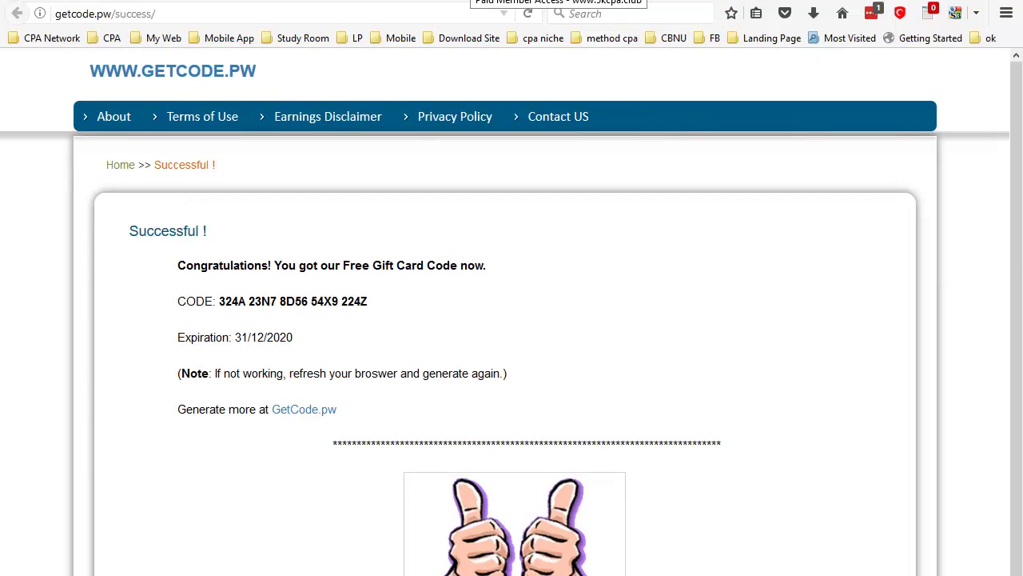
pyautogui.click(559, 0)
pyautogui.click(555, 0)
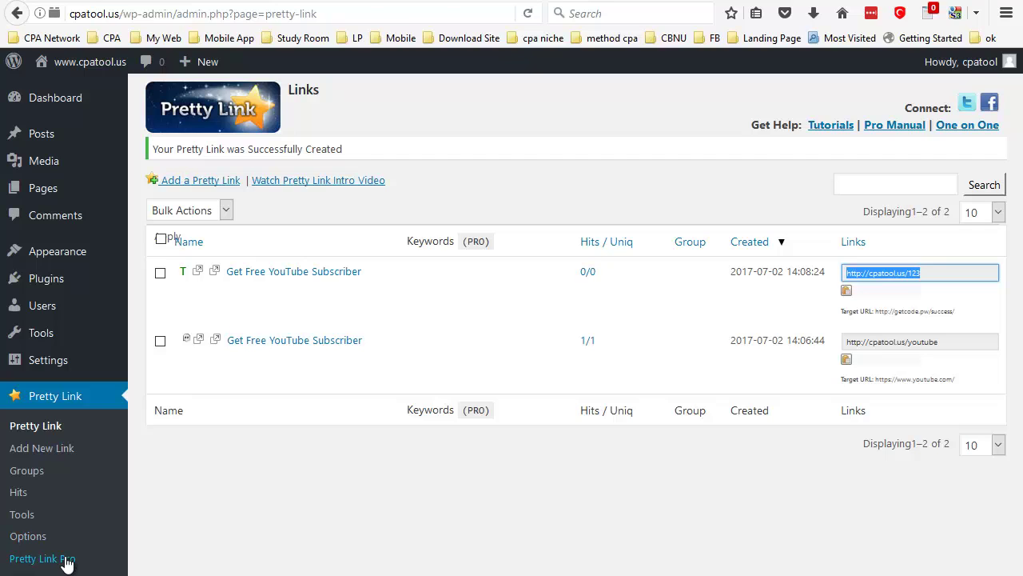
# Start another new Pretty Link, keeping 307 (Temporary) redirection
pyautogui.click(67, 565)
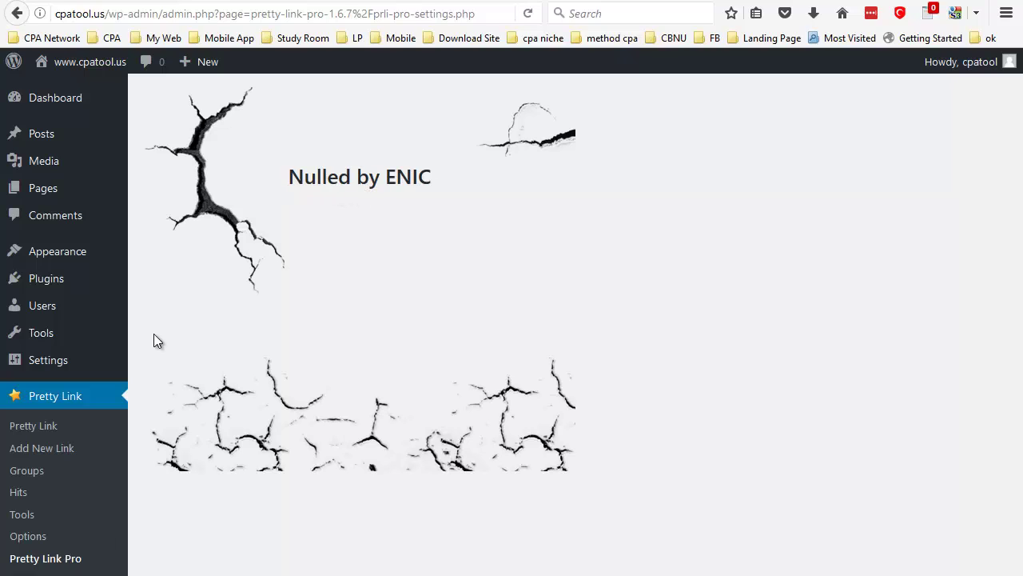
pyautogui.click(55, 452)
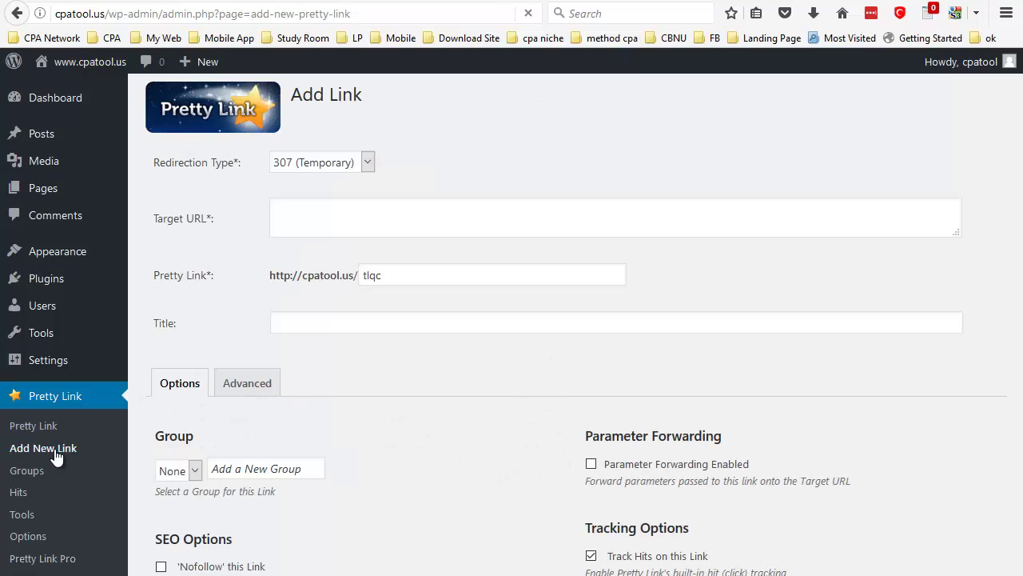
pyautogui.click(366, 163)
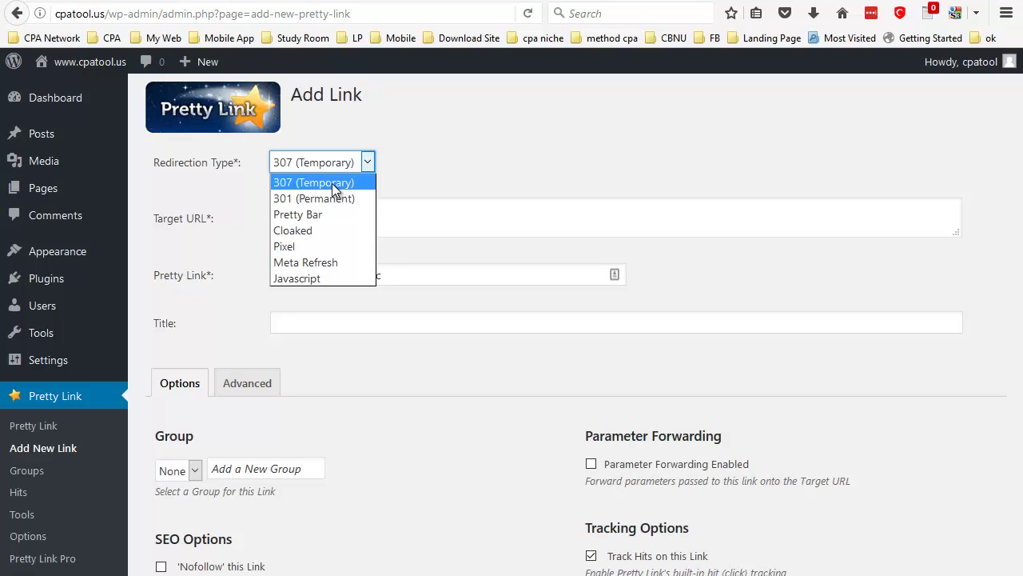
pyautogui.click(330, 182)
pyautogui.click(334, 168)
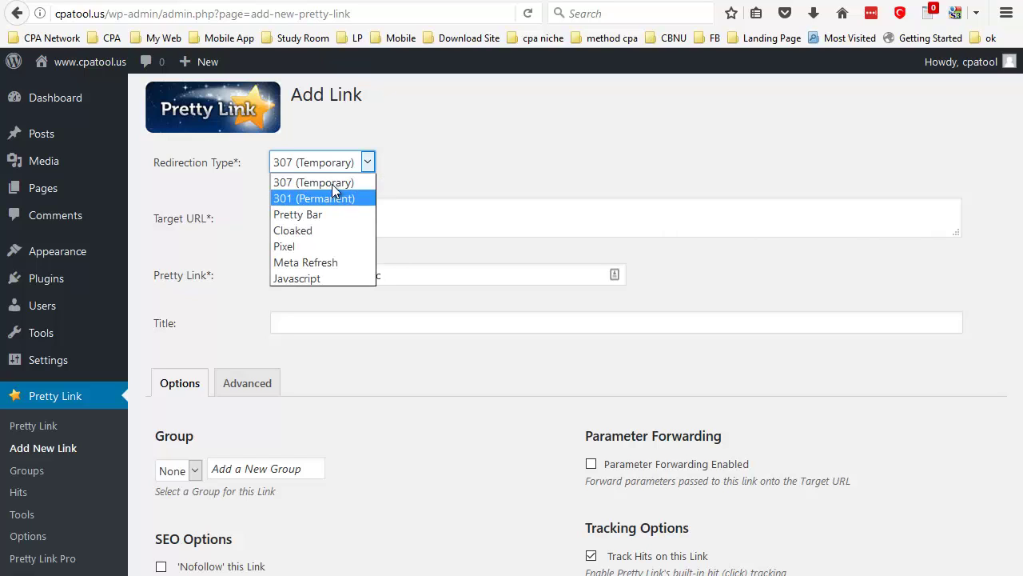
pyautogui.click(332, 178)
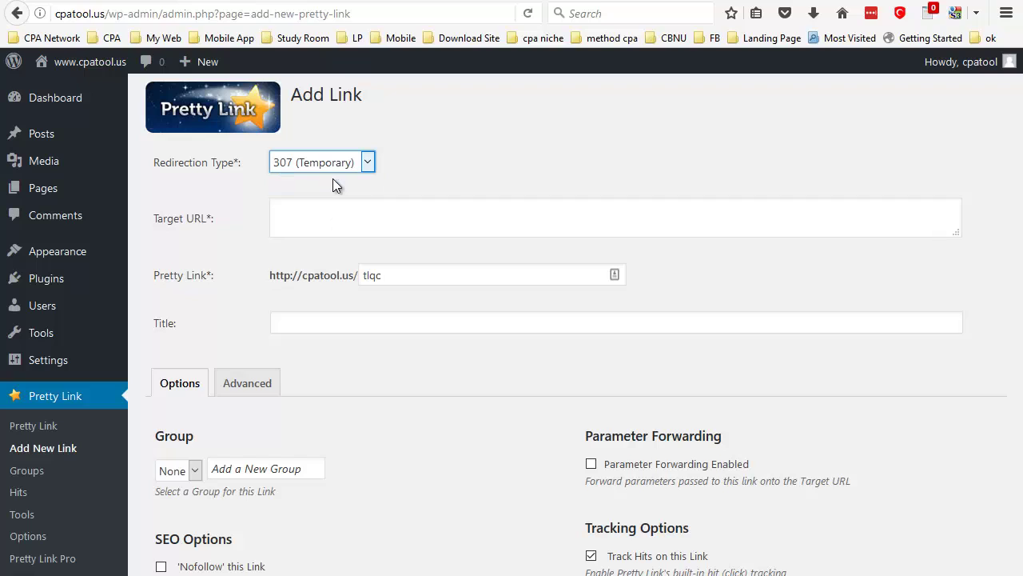
pyautogui.click(395, 275)
pyautogui.moveTo(358, 275); pyautogui.dragTo(396, 274)
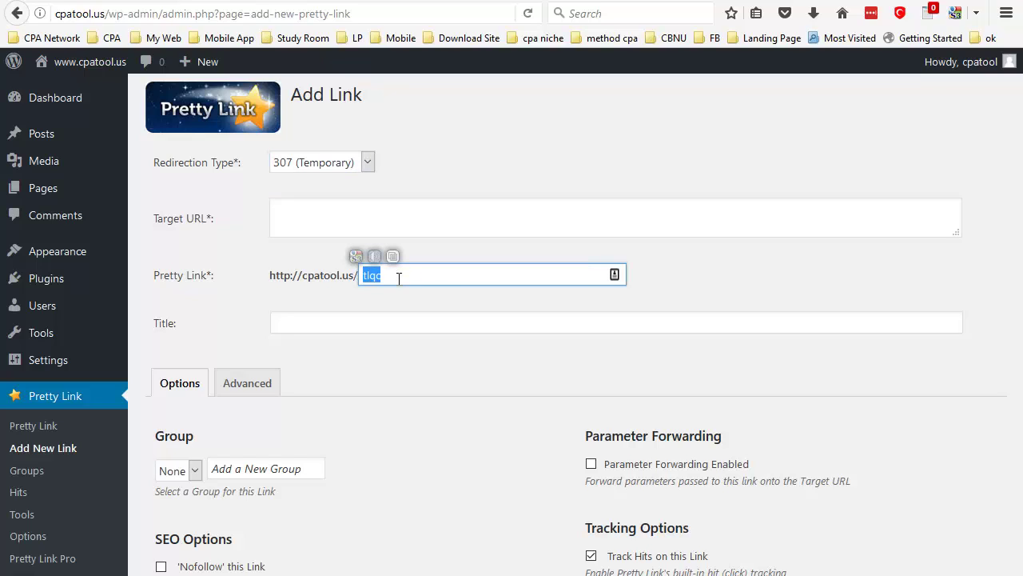
pyautogui.write('g')
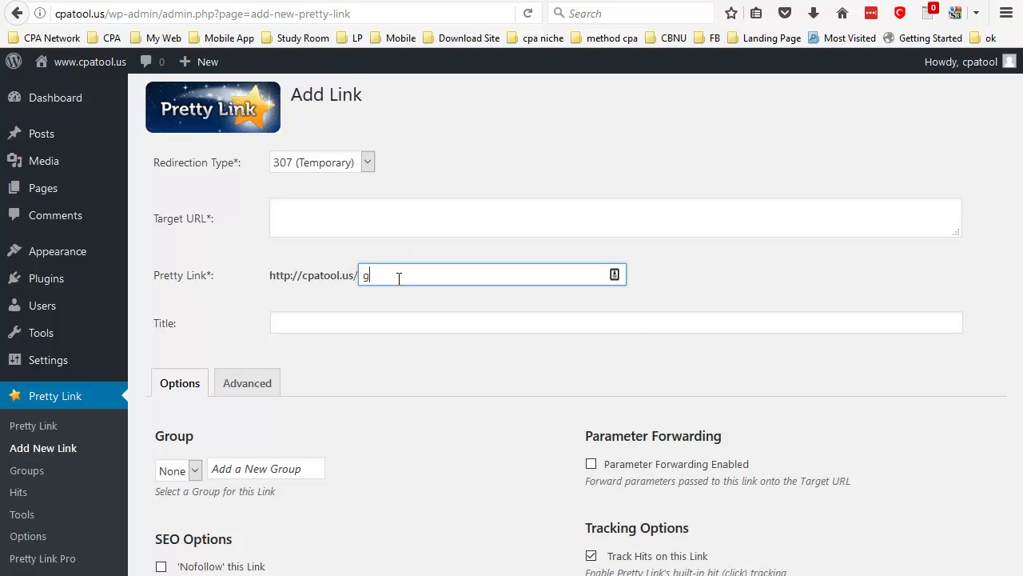
pyautogui.write('iftcard')
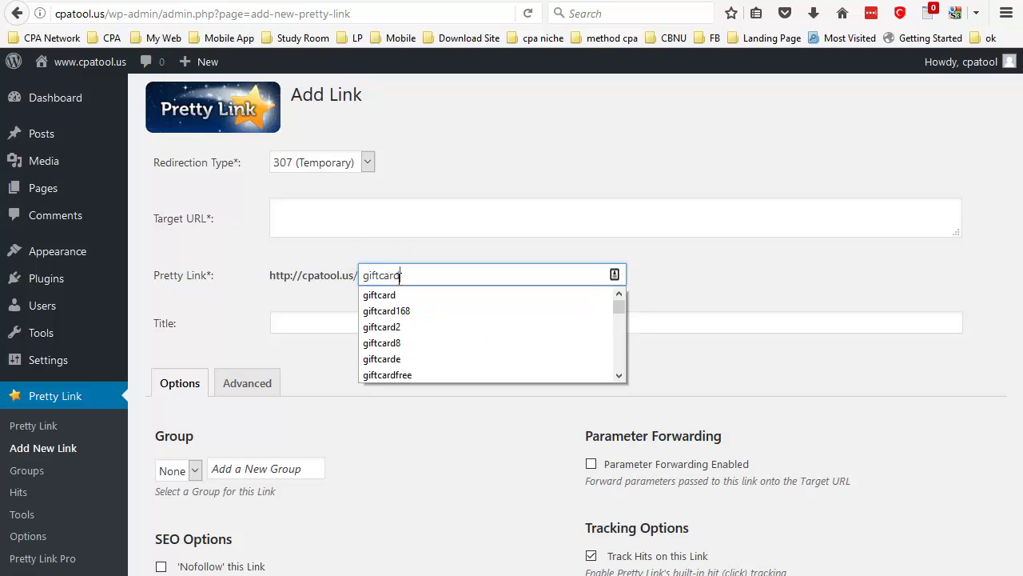
pyautogui.click(479, 218)
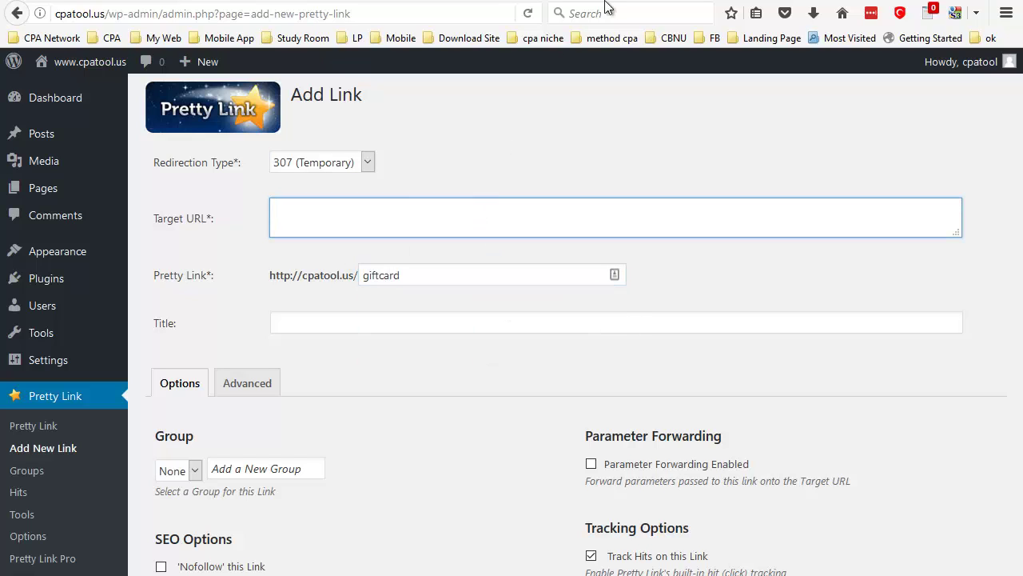
pyautogui.rightClick(328, 210)
pyautogui.click(366, 278)
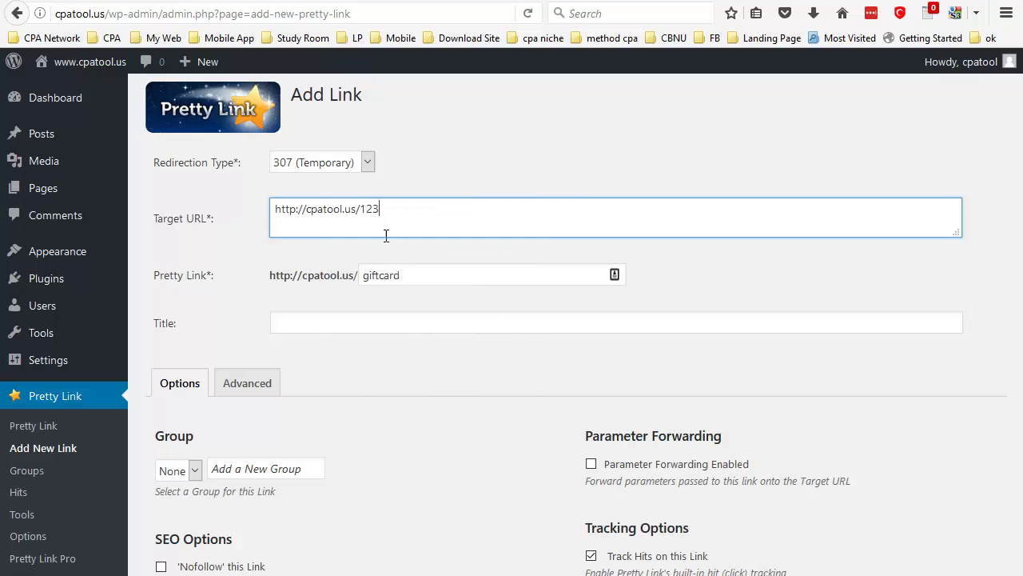
pyautogui.moveTo(441, 211); pyautogui.dragTo(164, 206)
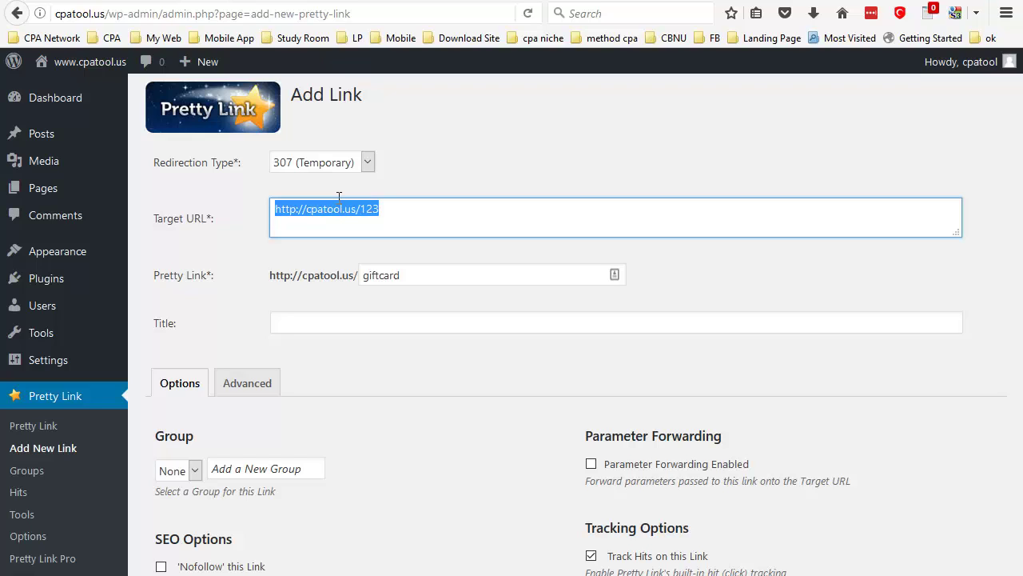
pyautogui.click(402, 214)
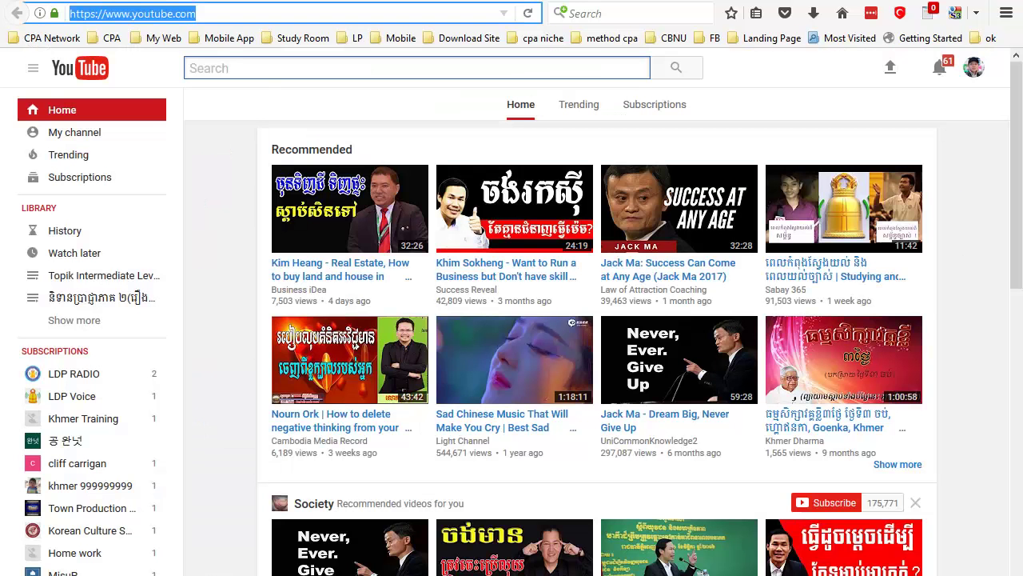
pyautogui.rightClick(187, 14)
pyautogui.click(240, 62)
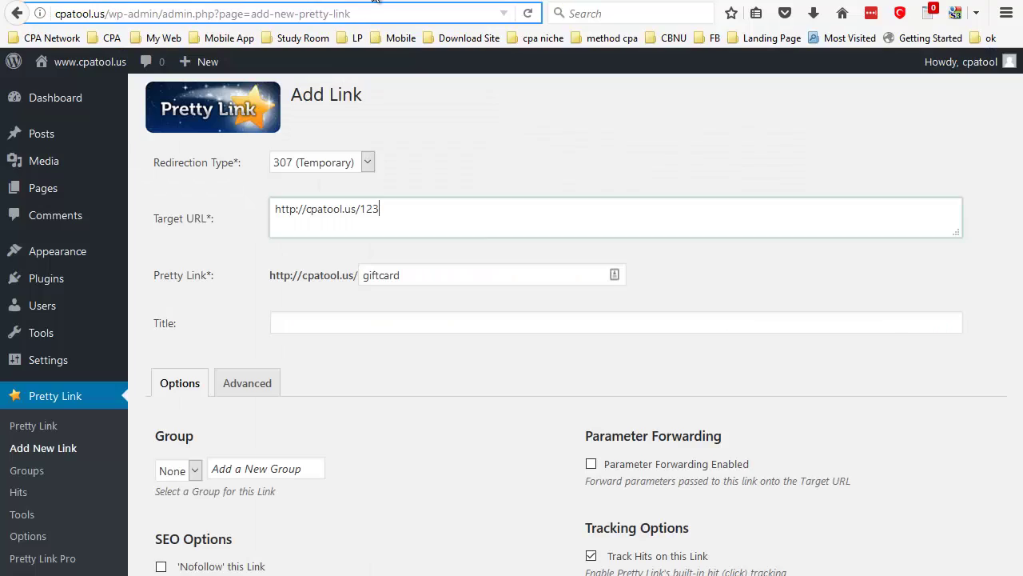
pyautogui.click(338, 214)
pyautogui.hotkey('ctrl', 'a')
pyautogui.hotkey('ctrl', 'v')
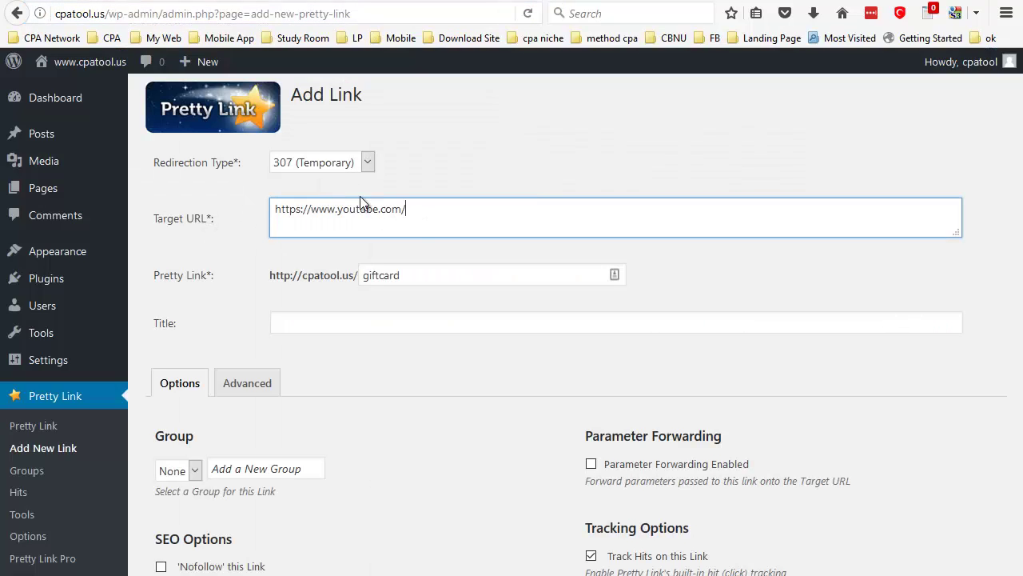
pyautogui.click(77, 300)
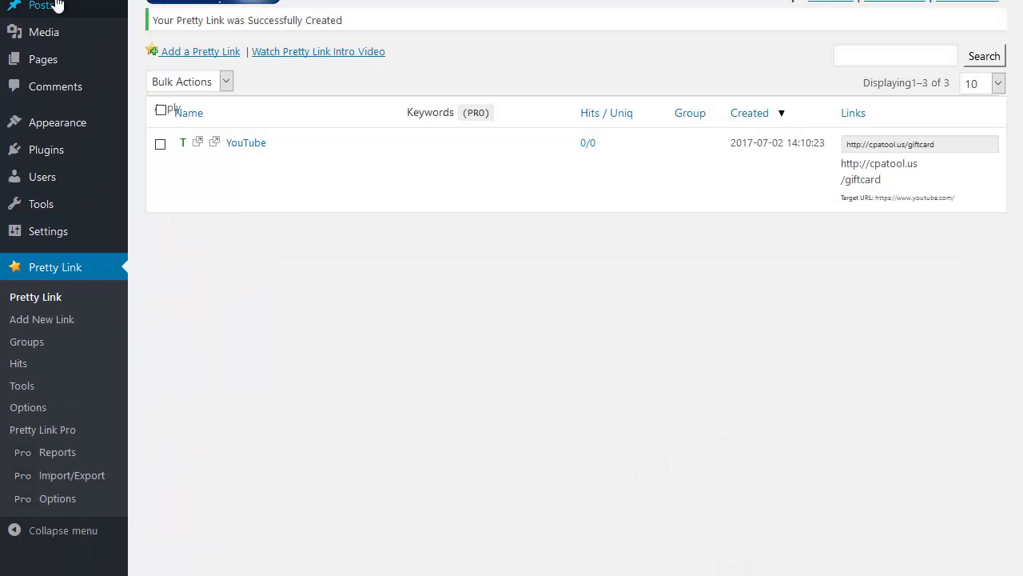
# Copy the cpatool.us/giftcard short URL from the Pretty Link list
pyautogui.moveTo(48, 6)
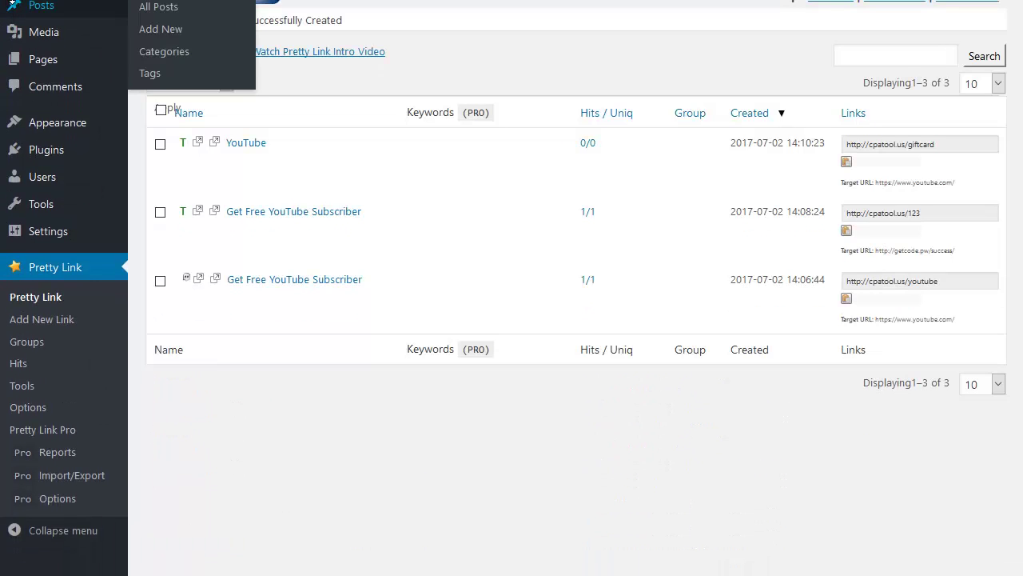
pyautogui.scroll(1, 834, 201)
pyautogui.click(884, 195)
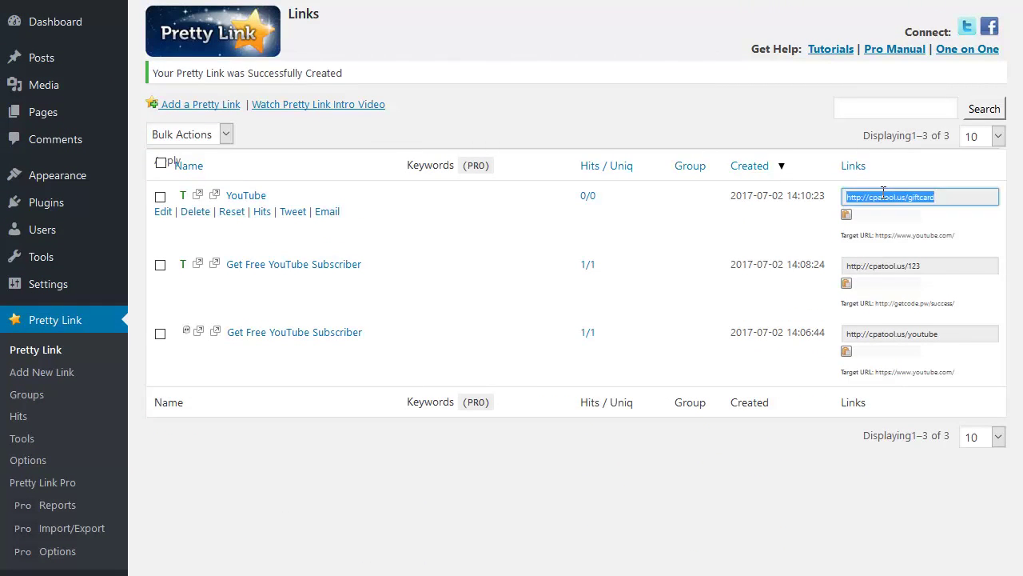
pyautogui.rightClick(841, 196)
pyautogui.click(871, 242)
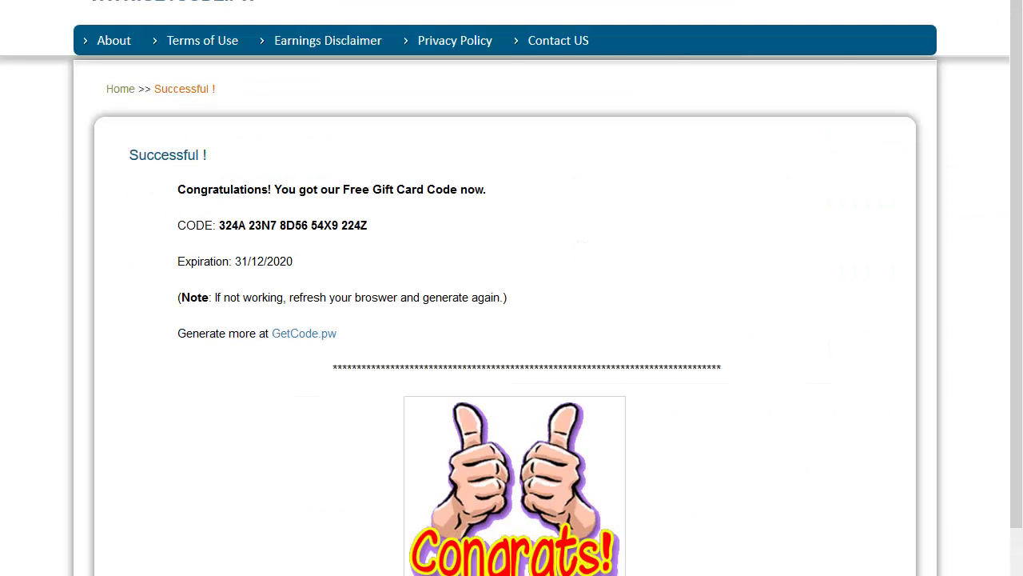
# Paste and load the copied cpatool.us/giftcard short link to test its YouTube redirect
pyautogui.click(57, 26)
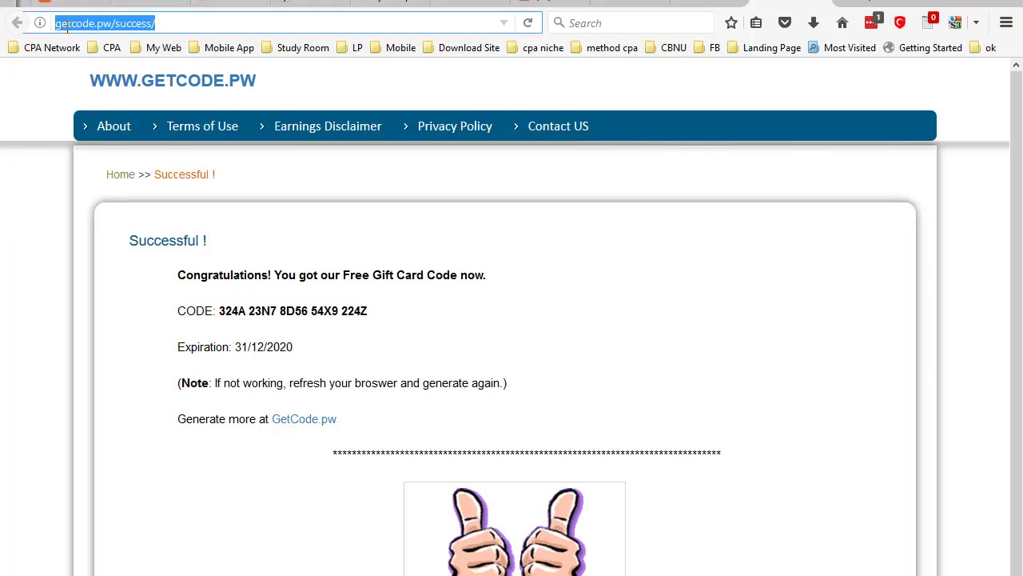
pyautogui.rightClick(68, 29)
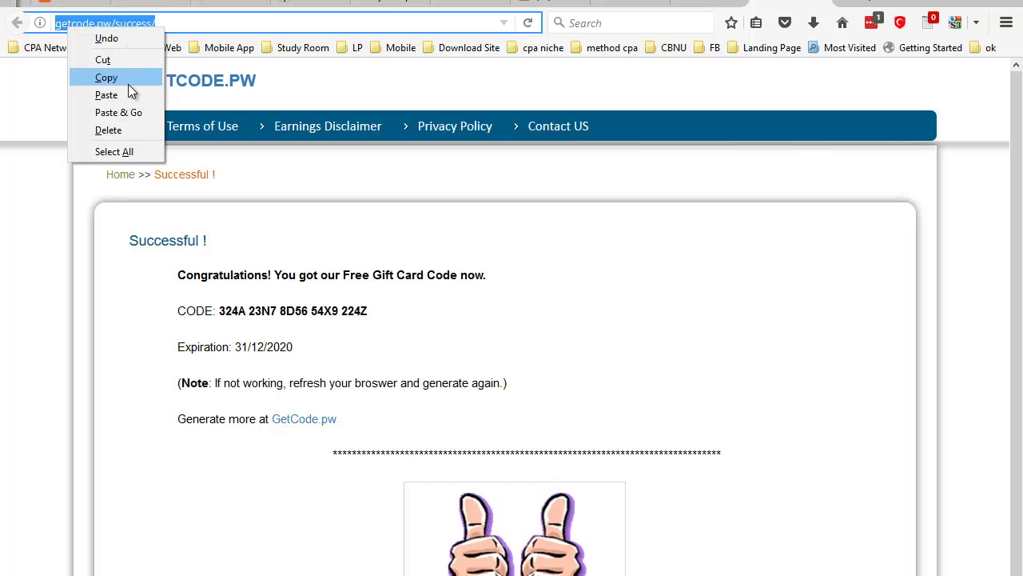
pyautogui.click(118, 112)
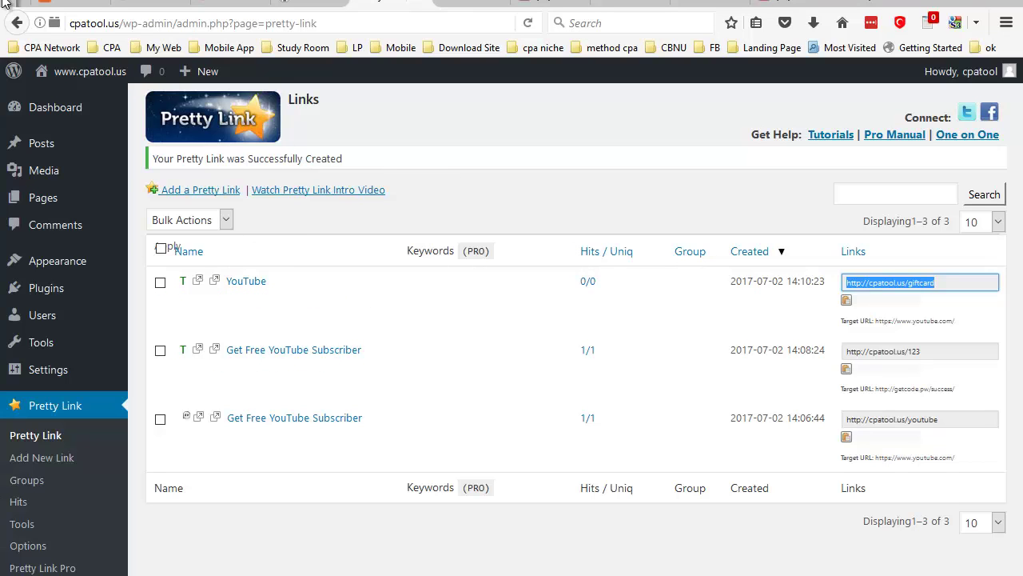
# Switch Firefox to full screen with F11 to display the three pretty links
pyautogui.press('F11')
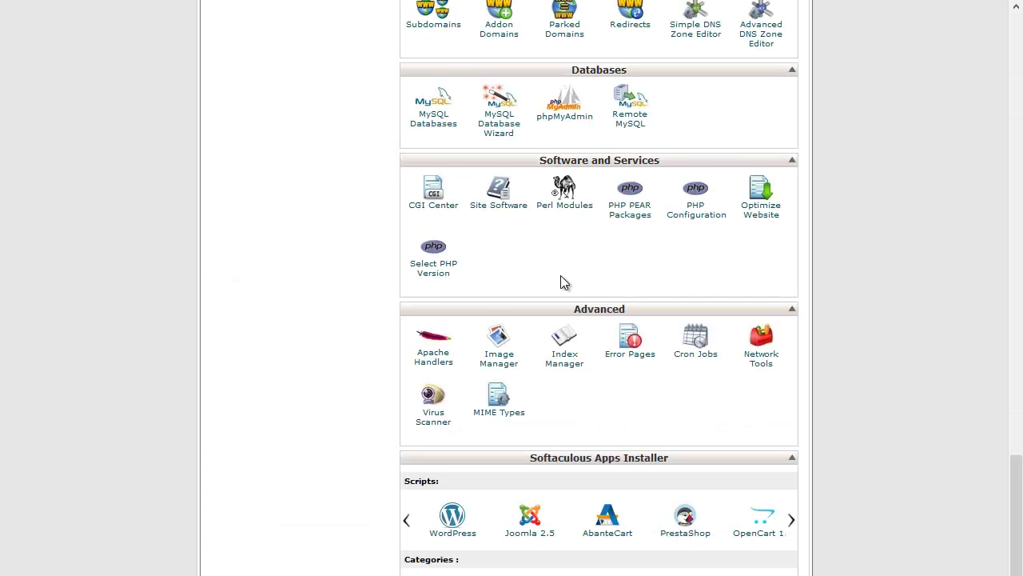
# Open cPanel File Manager and go to the public_html folder
pyautogui.scroll(15, 560, 282)
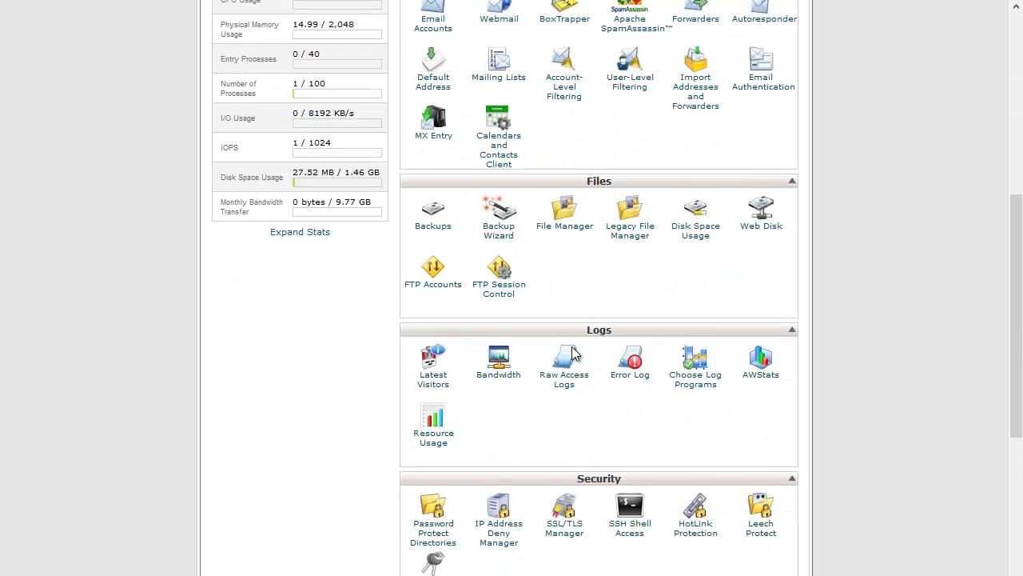
pyautogui.scroll(-5, 571, 349)
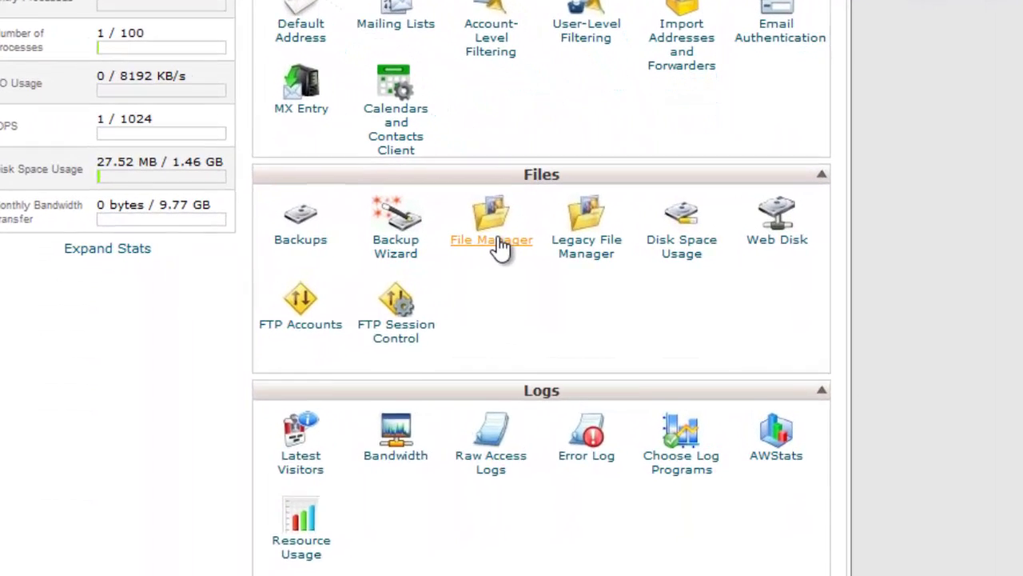
pyautogui.click(544, 243)
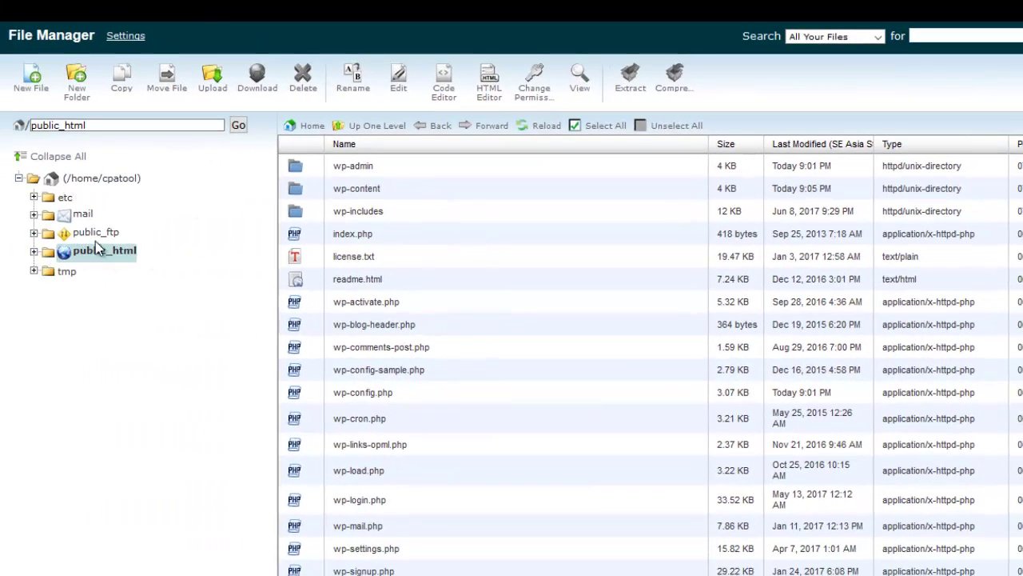
pyautogui.click(52, 255)
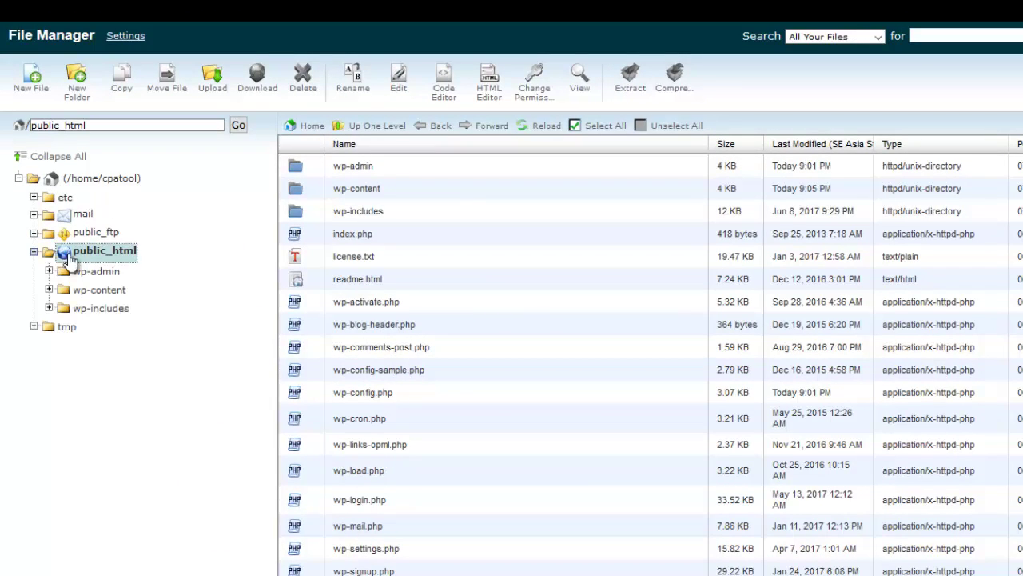
# Create a new folder named CPA in public_html and open it
pyautogui.click(77, 92)
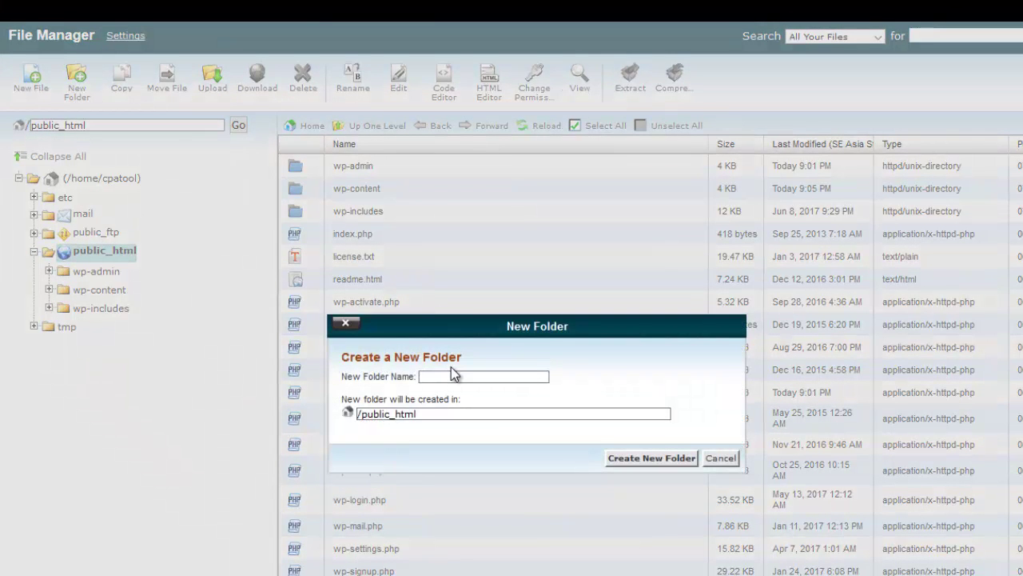
pyautogui.write('cpa')
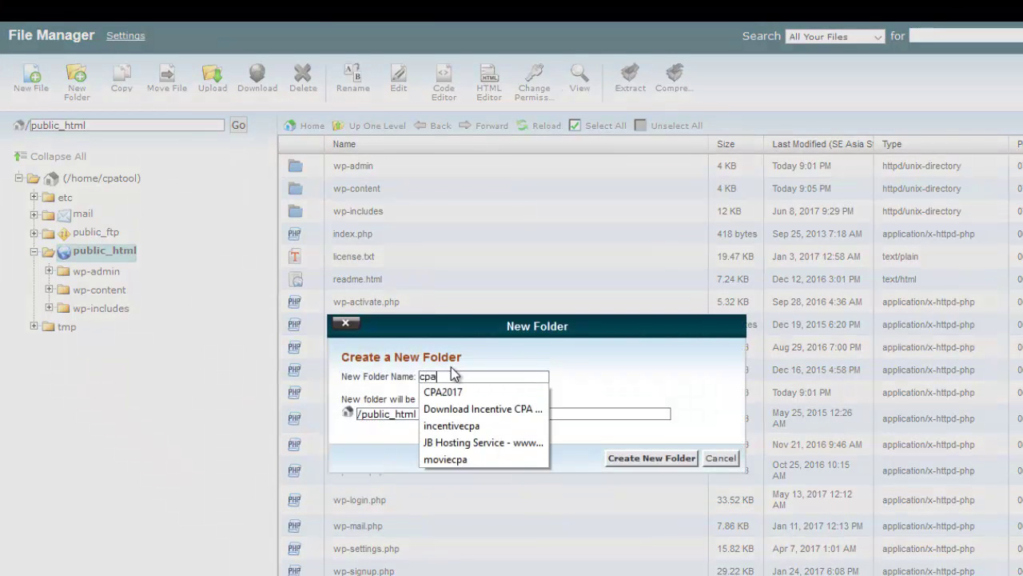
pyautogui.press('BackSpace')
pyautogui.press('BackSpace')
pyautogui.press('BackSpace')
pyautogui.write('CPA')
pyautogui.click(486, 327)
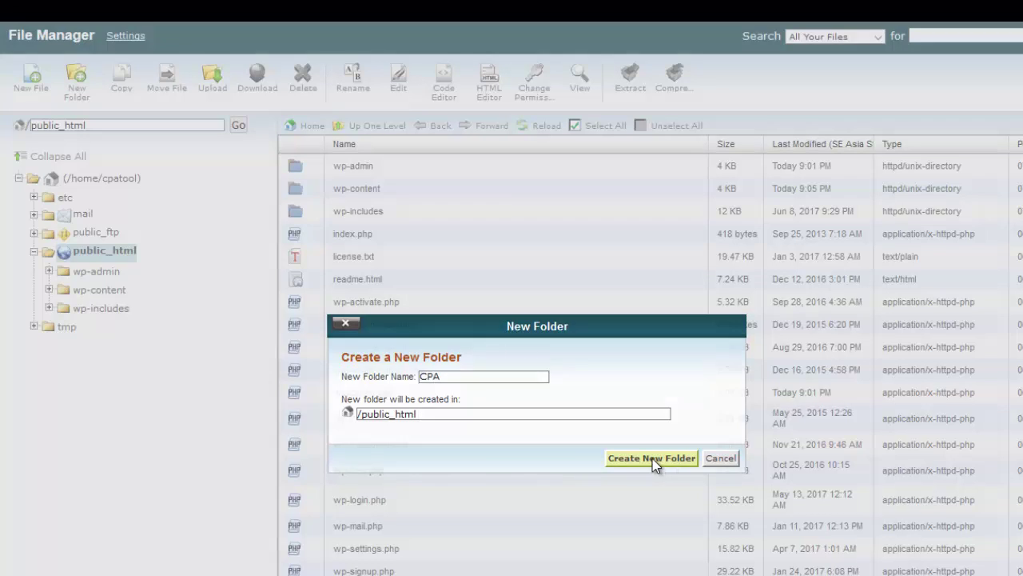
pyautogui.click(652, 458)
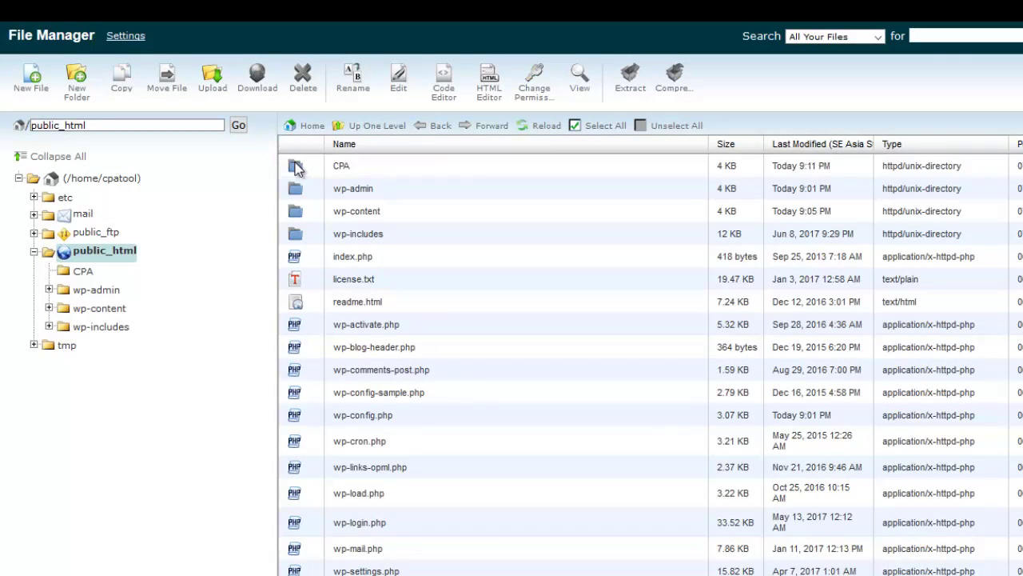
pyautogui.doubleClick(295, 167)
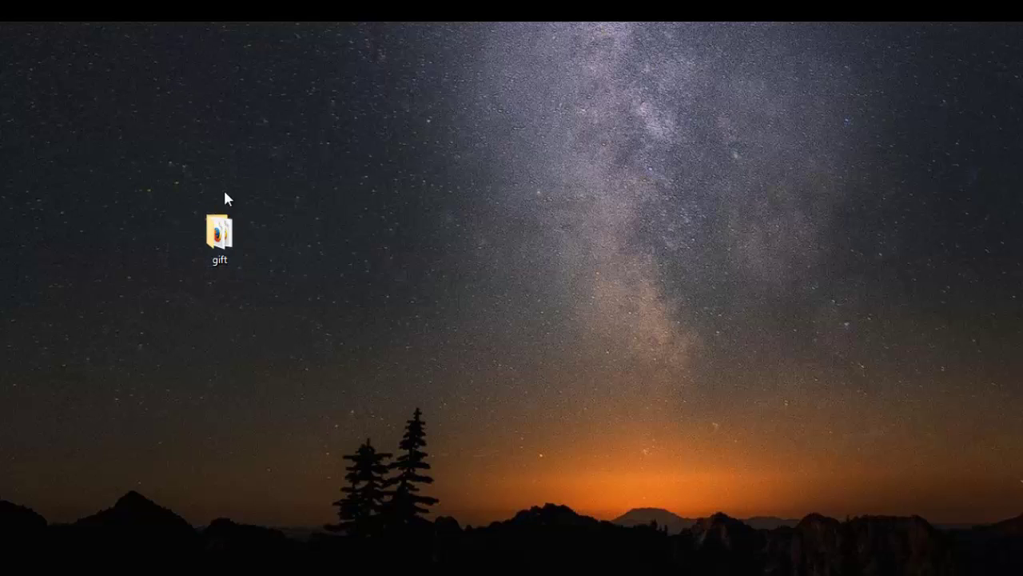
# Open the gift folder from the desktop in File Explorer
pyautogui.moveTo(221, 254); pyautogui.dragTo(231, 158)
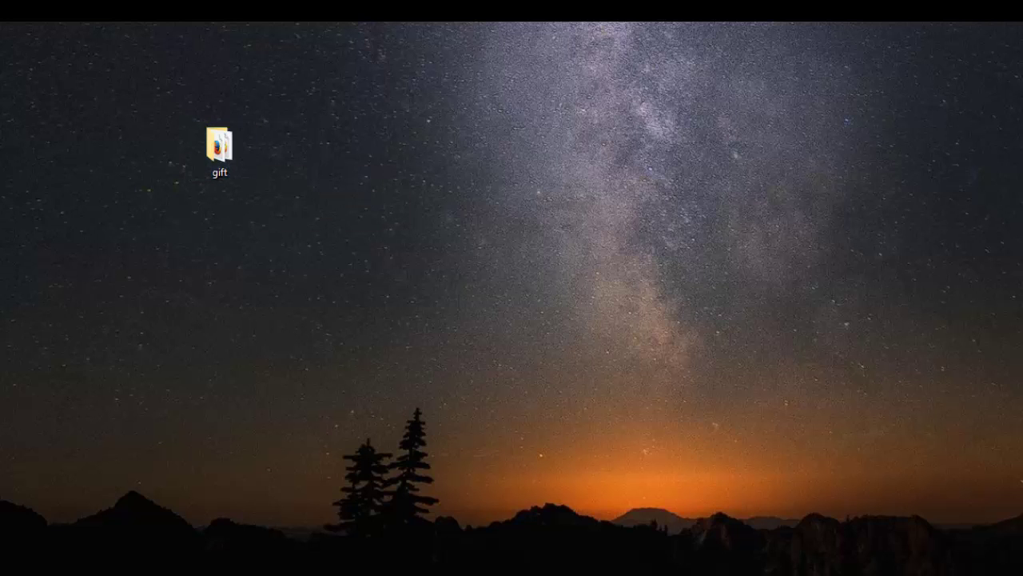
pyautogui.doubleClick(220, 144)
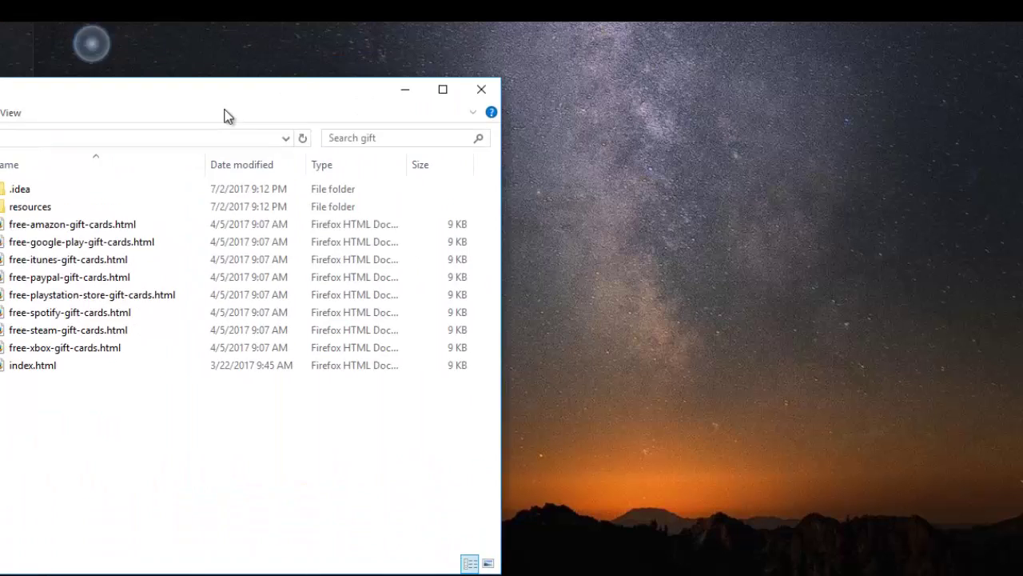
pyautogui.moveTo(226, 114); pyautogui.dragTo(426, 128)
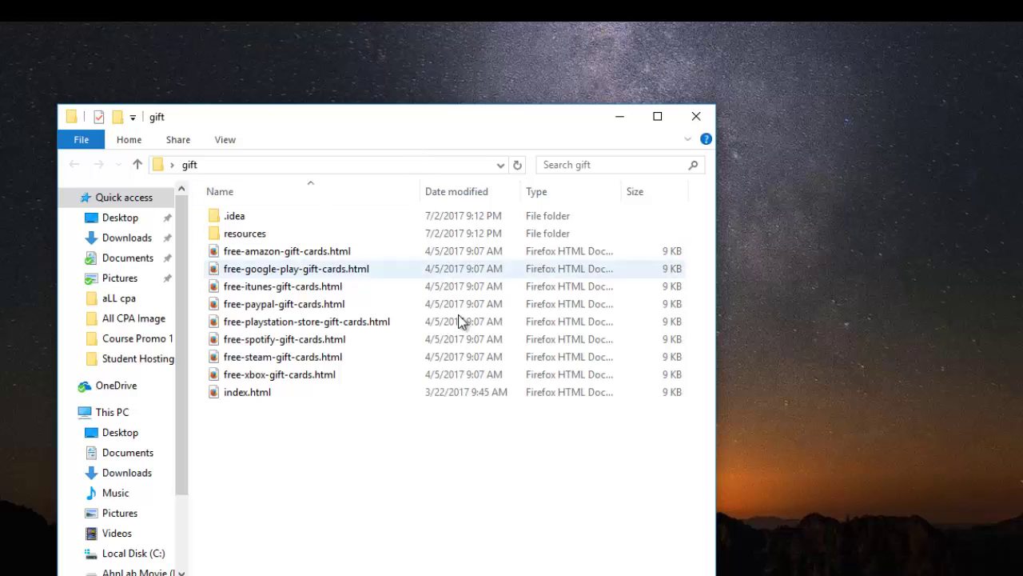
# Select the eight gift-card pages from free-amazon-gift-cards.html through free-xbox-gift-cards.html, excluding index.html
pyautogui.click(293, 252)
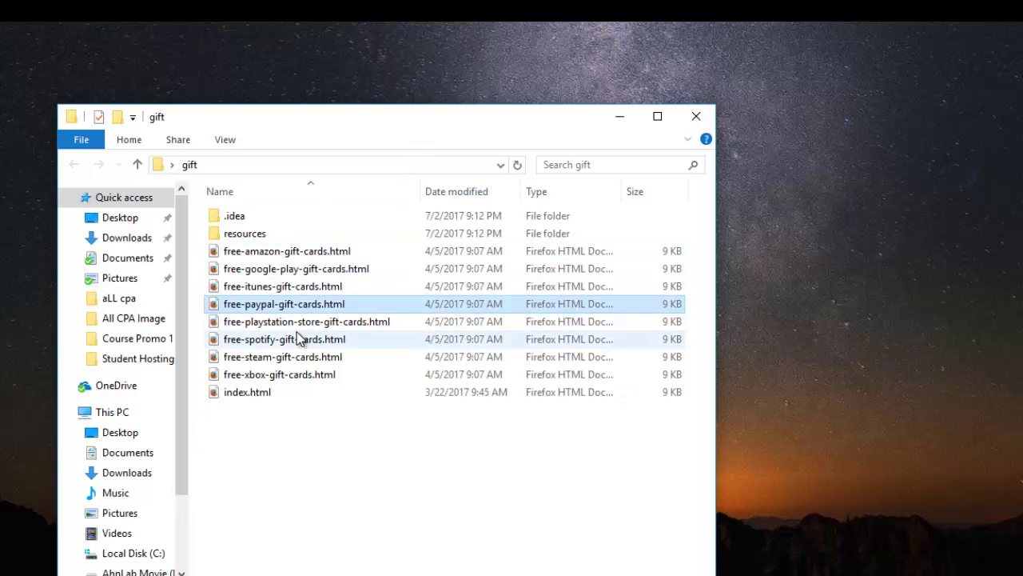
pyautogui.click(286, 254)
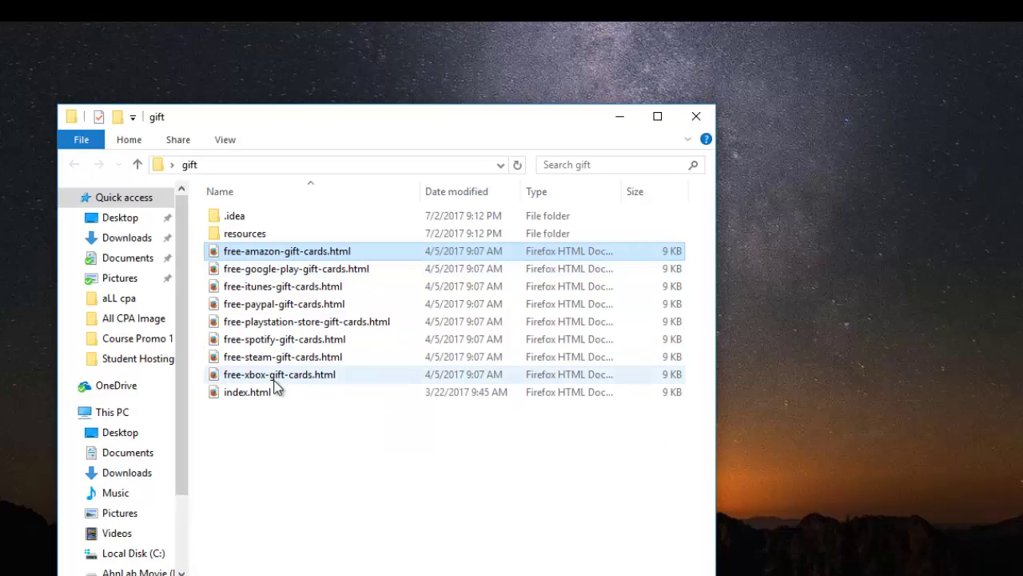
pyautogui.click(290, 271)
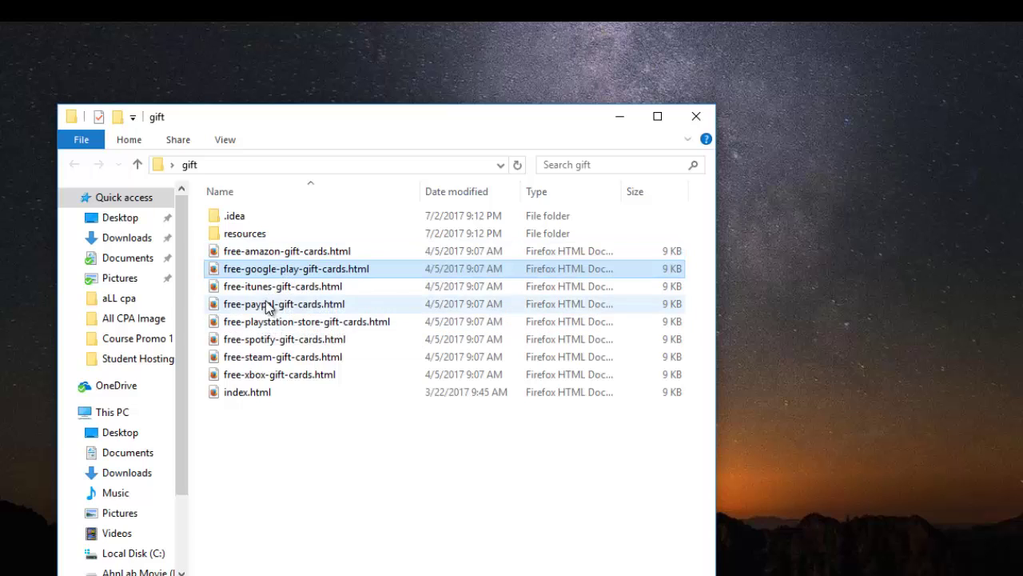
pyautogui.click(267, 253)
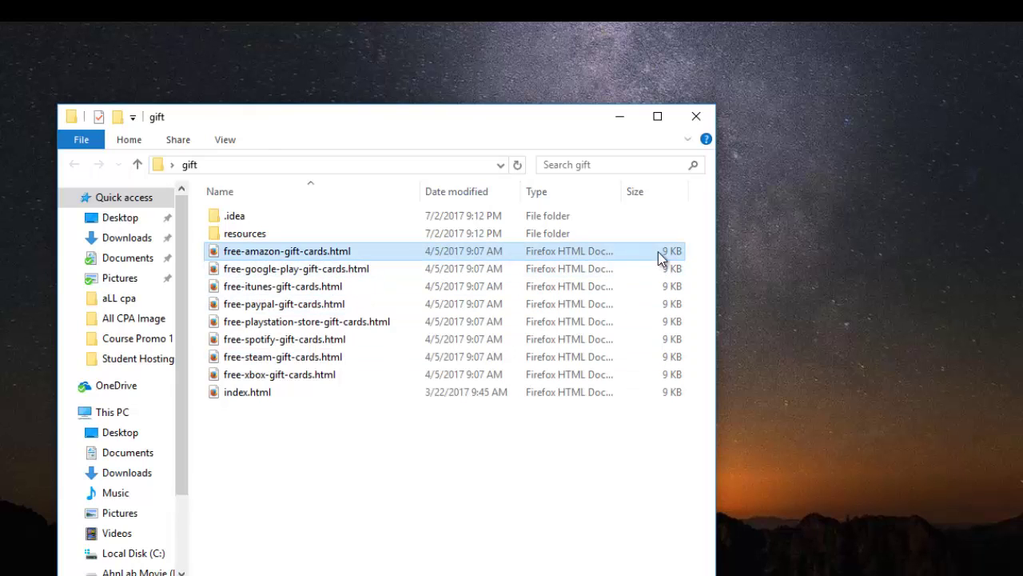
pyautogui.moveTo(702, 248); pyautogui.dragTo(275, 379)
pyautogui.rightClick(268, 260)
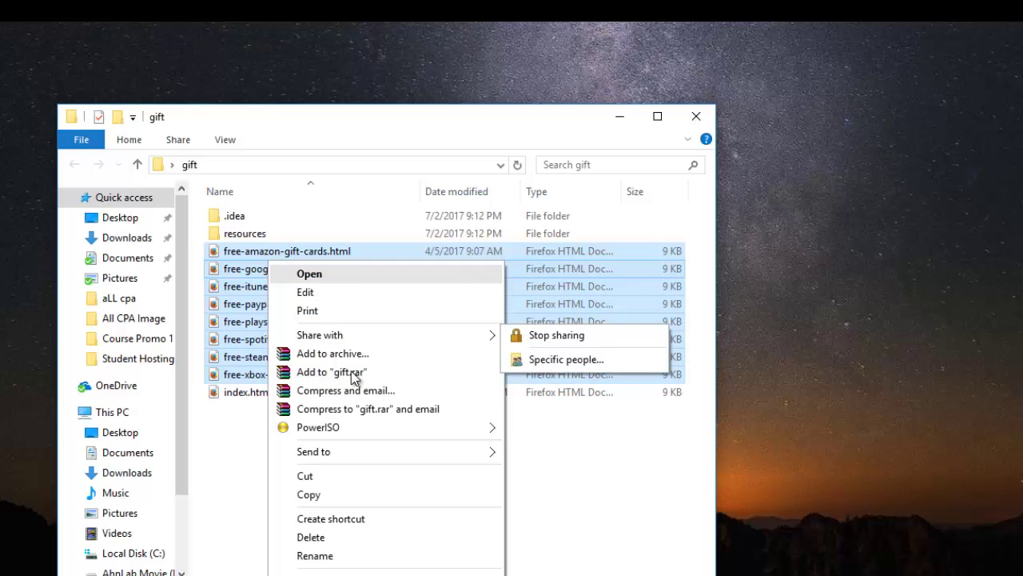
pyautogui.click(305, 125)
pyautogui.moveTo(307, 126); pyautogui.dragTo(312, 96)
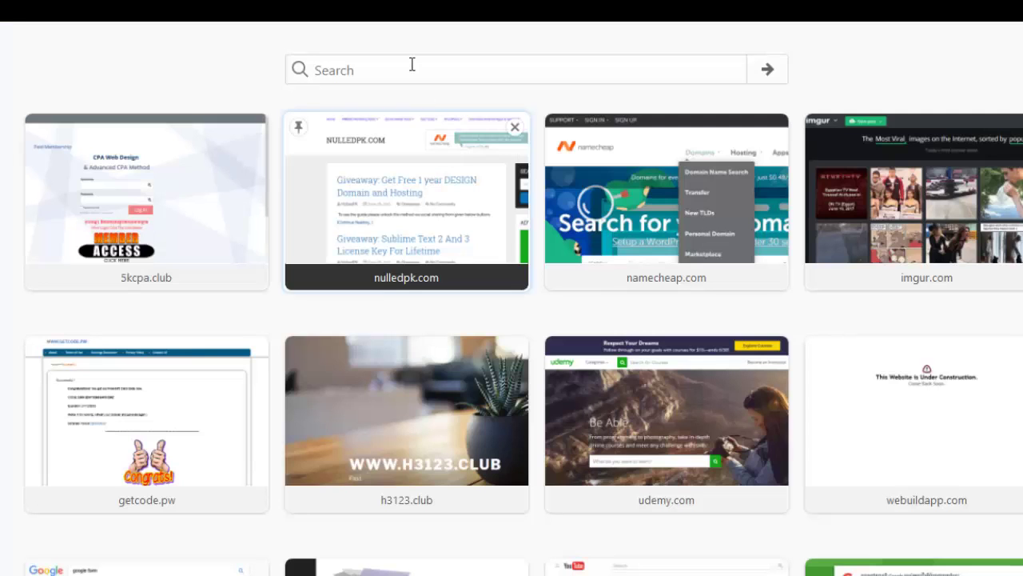
# Search Google for 'notepad ++' and download the Notepad++ 7.4.2 64-bit installer
pyautogui.write('note')
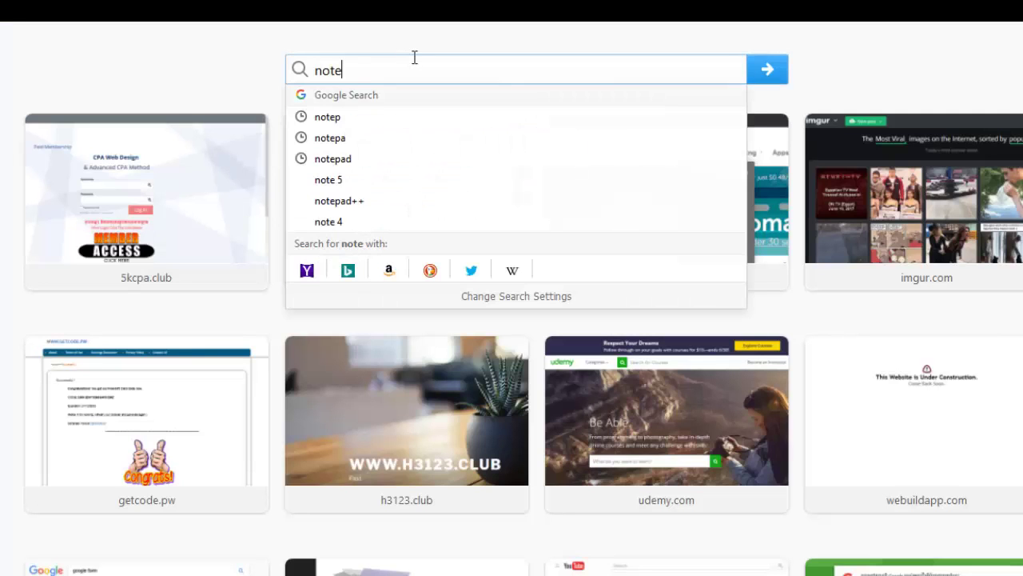
pyautogui.write('pad')
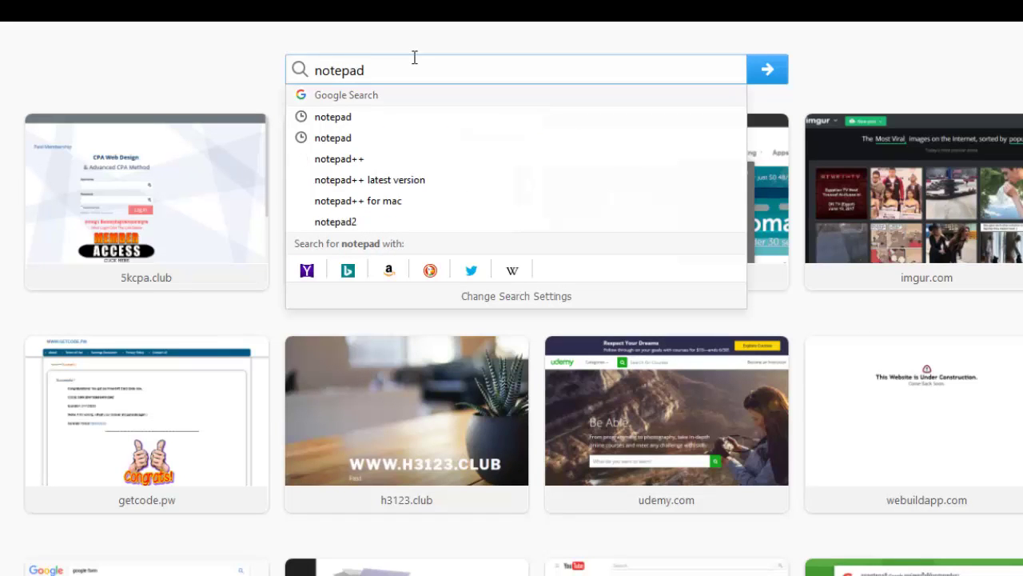
pyautogui.write(' ++')
pyautogui.press('Return')
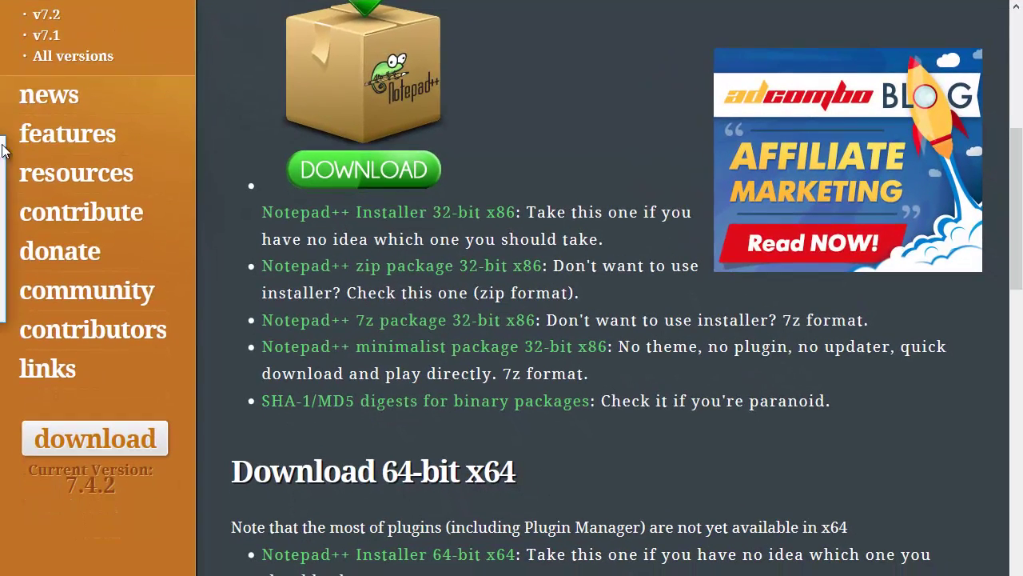
pyautogui.click(376, 293)
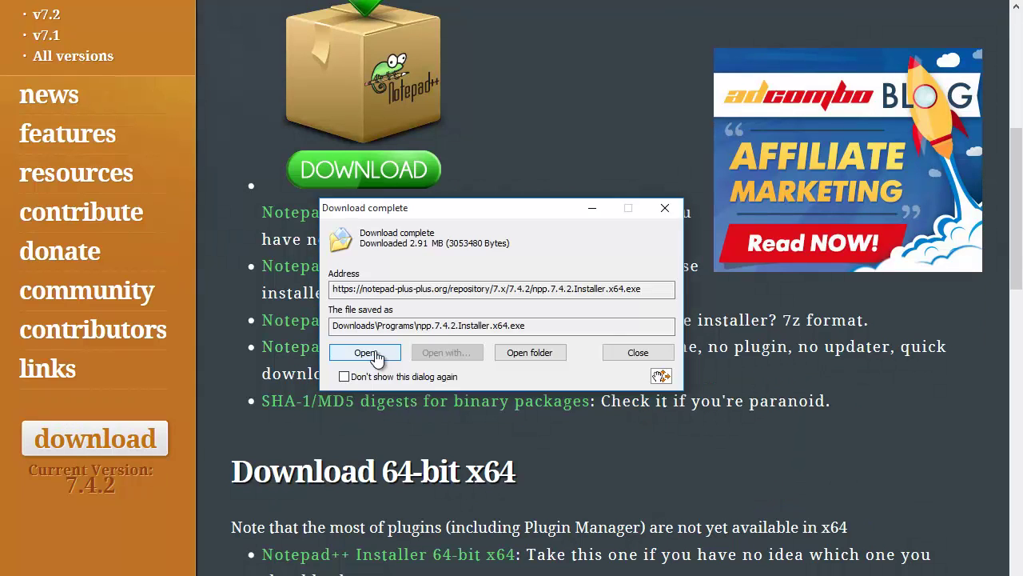
# Run npp.7.4.2.Installer.x64.exe and install Notepad++ into C:\Program Files\Notepad++ with default options
pyautogui.click(375, 356)
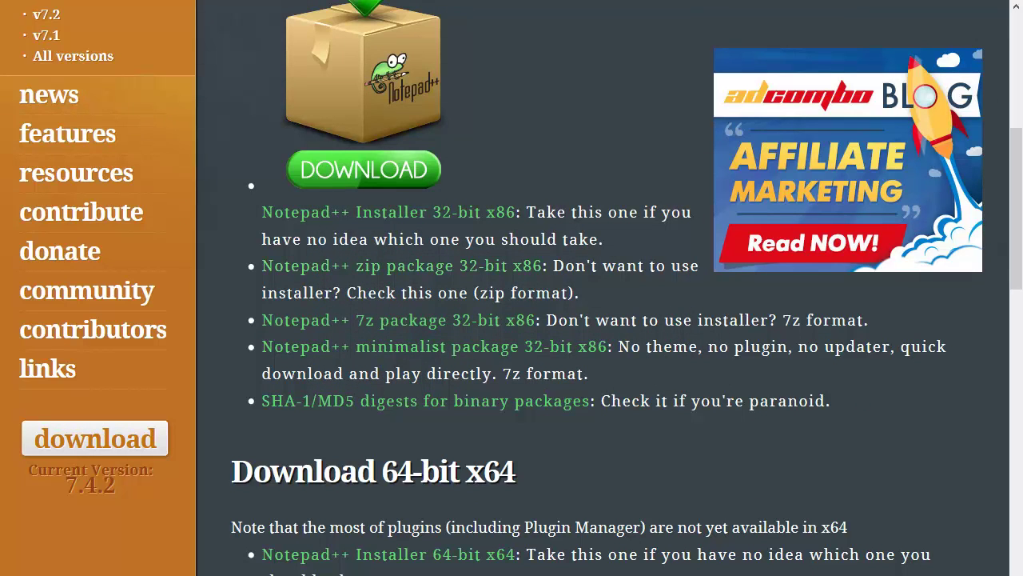
pyautogui.click(405, 247)
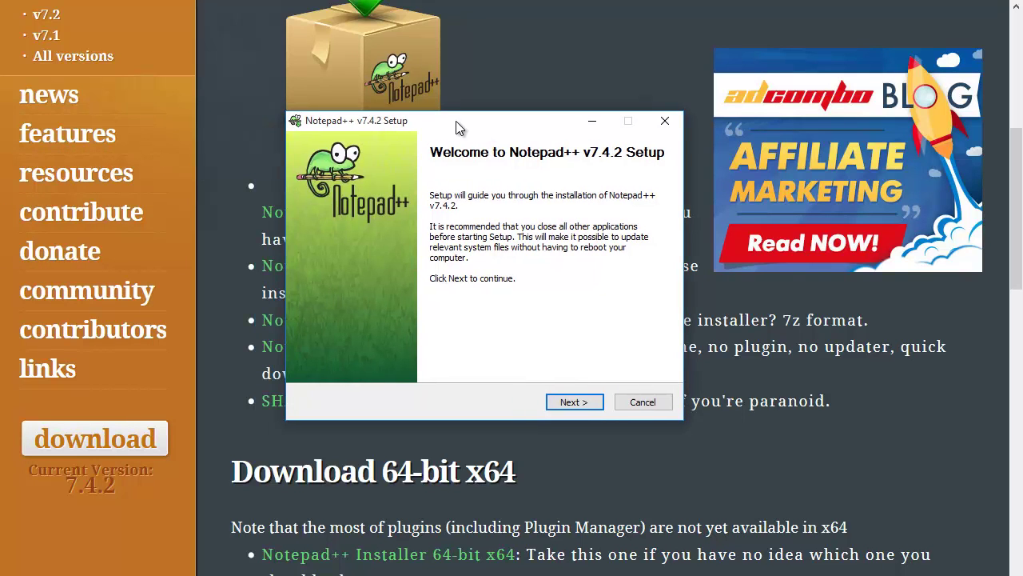
pyautogui.click(577, 406)
pyautogui.click(576, 405)
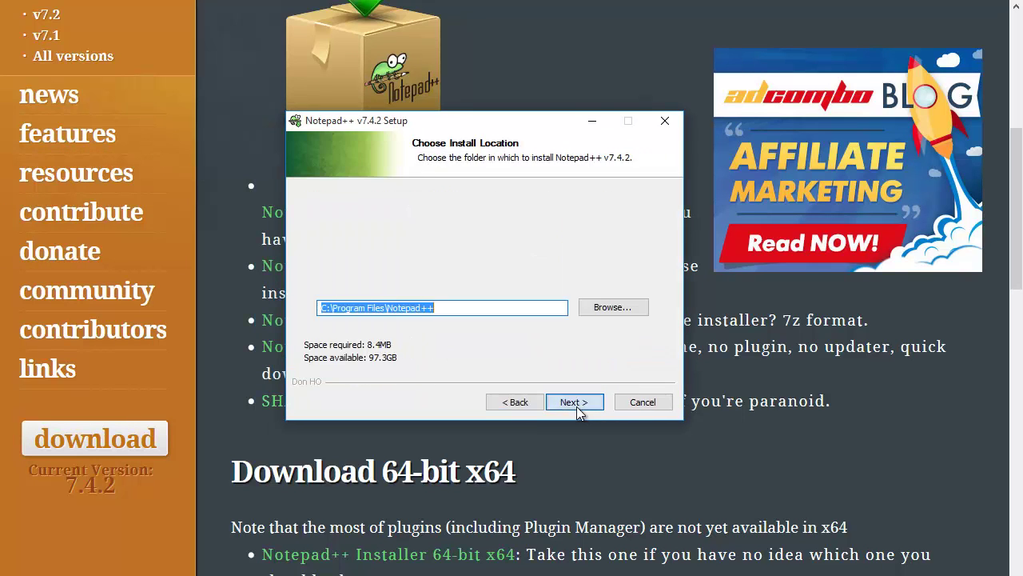
pyautogui.click(576, 406)
pyautogui.click(577, 406)
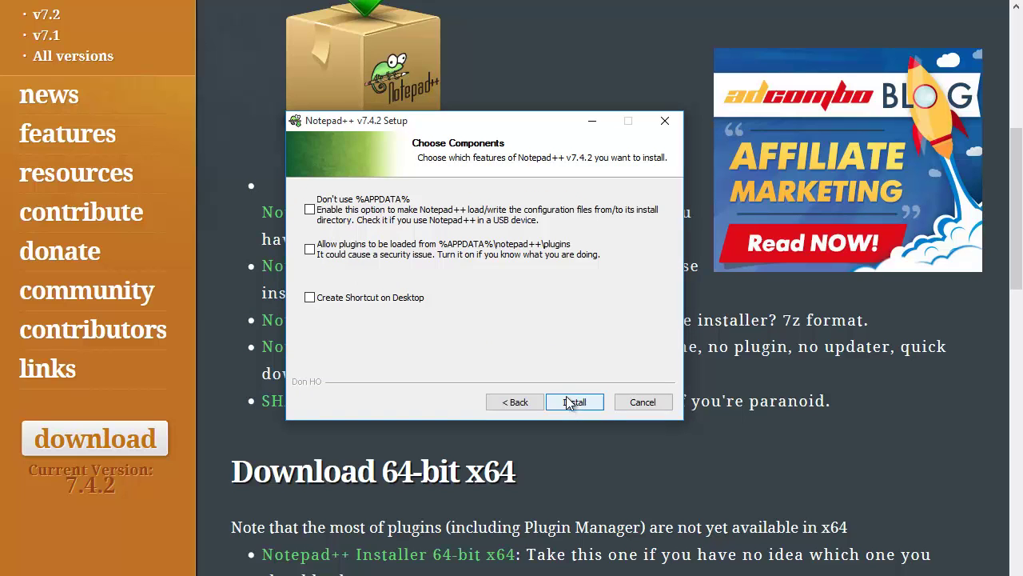
pyautogui.click(575, 402)
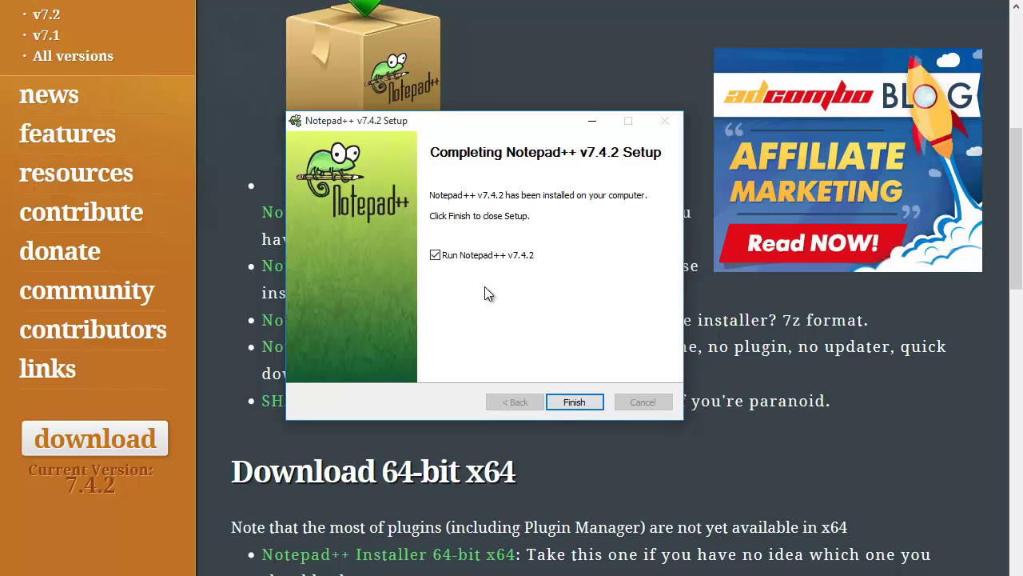
pyautogui.click(575, 402)
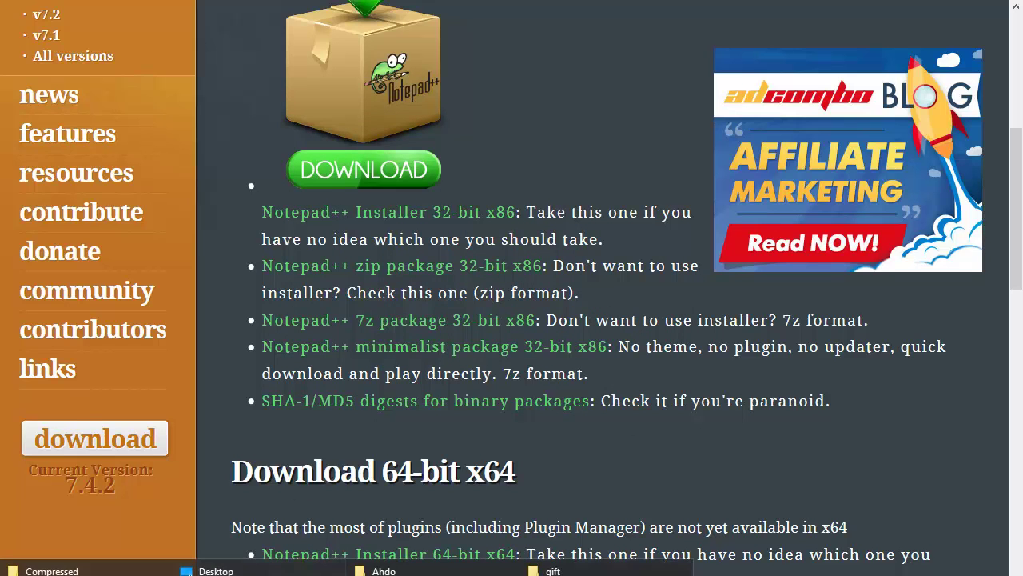
# Open the eight selected gift-card HTML pages with 'Edit with Notepad++'
pyautogui.click(383, 570)
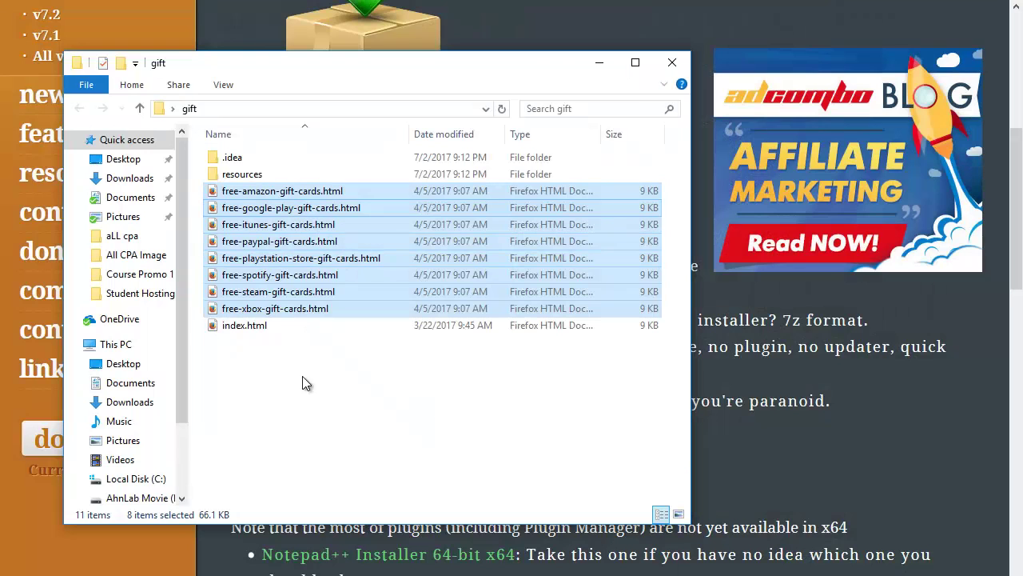
pyautogui.rightClick(270, 195)
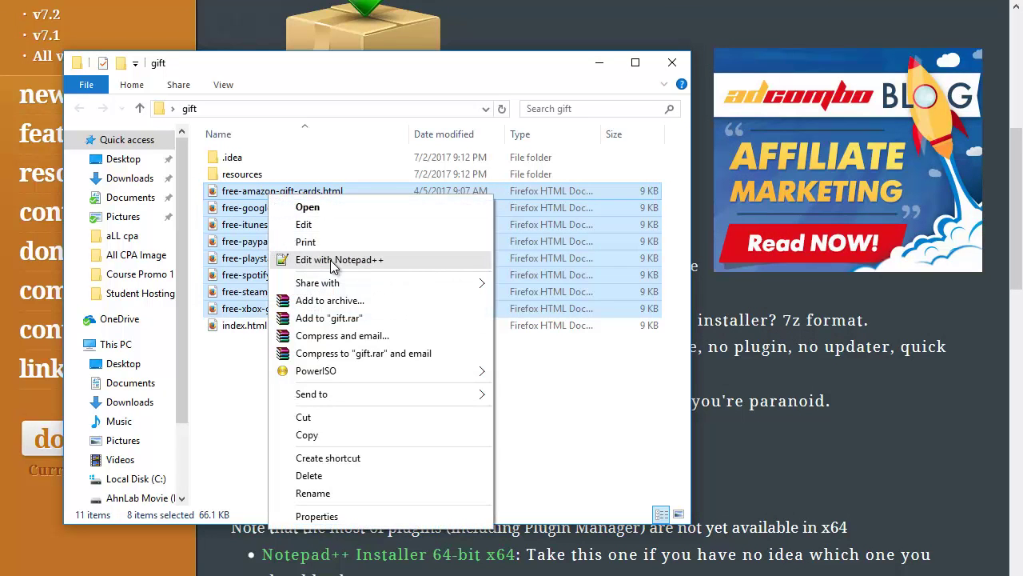
pyautogui.click(247, 198)
pyautogui.rightClick(248, 198)
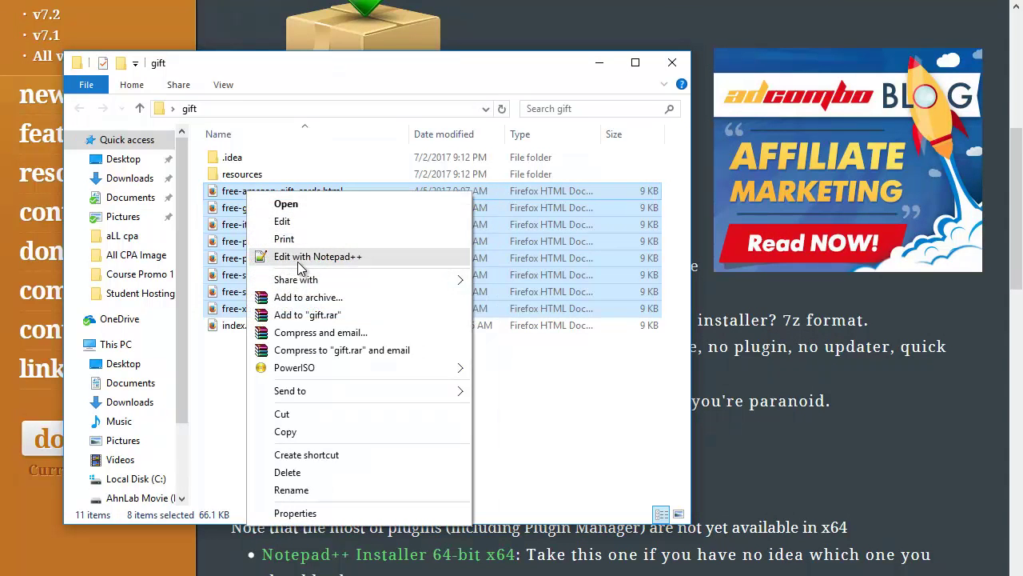
pyautogui.click(304, 258)
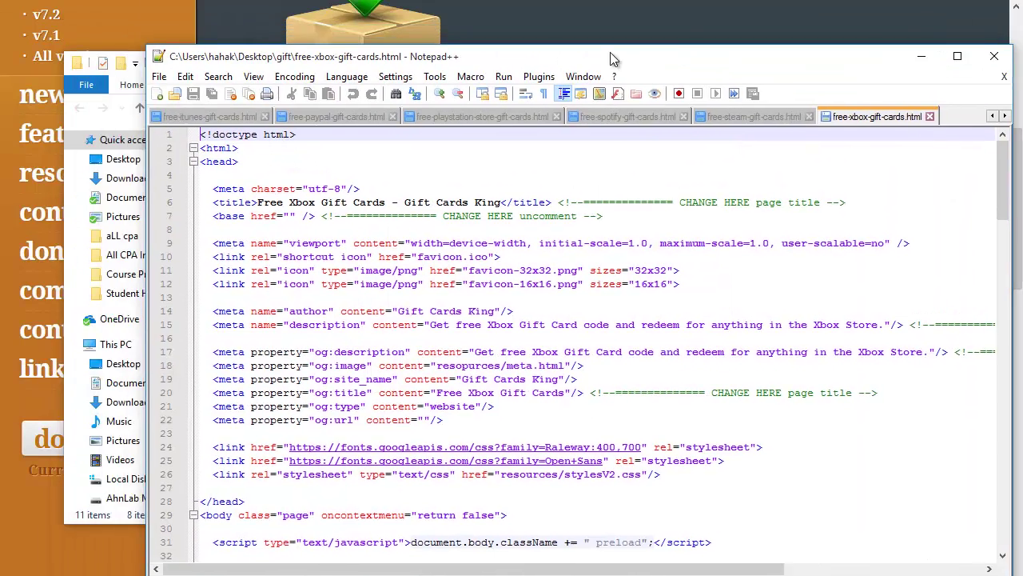
pyautogui.moveTo(600, 55); pyautogui.dragTo(479, 15)
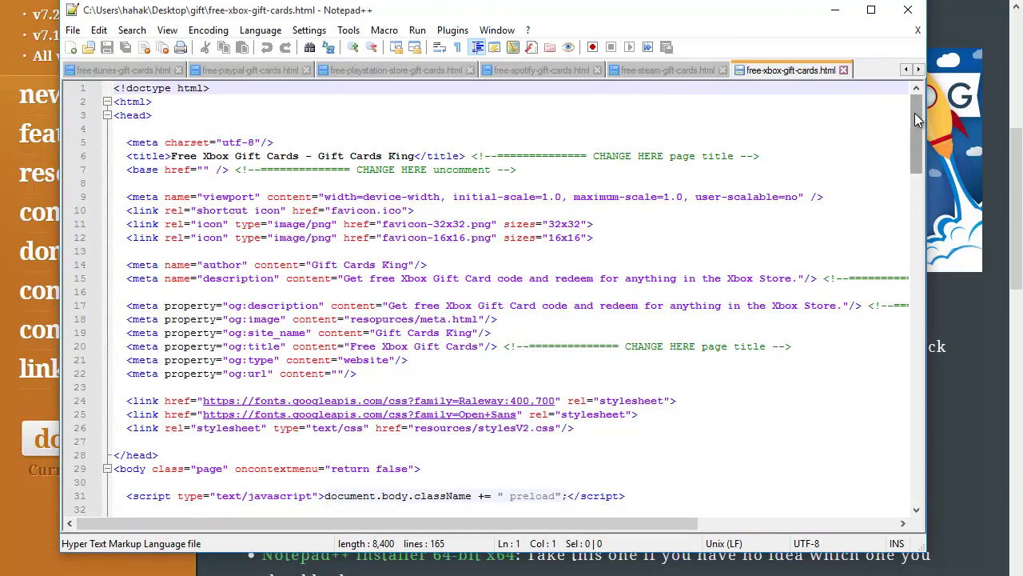
# Scroll free-xbox-gift-cards.html to the end, showing the HumanVerification13 link on line 157
pyautogui.moveTo(916, 114); pyautogui.dragTo(882, 493)
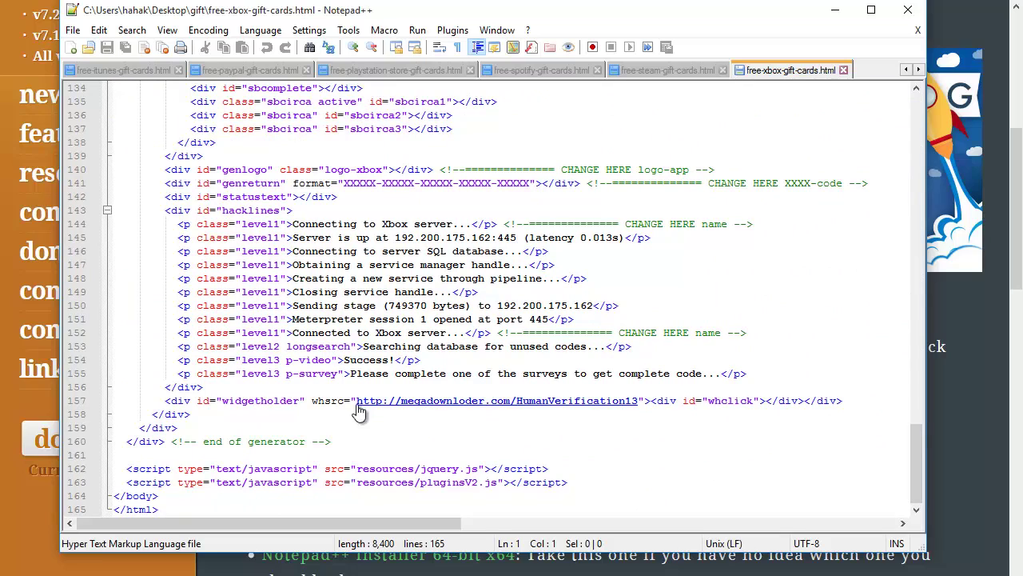
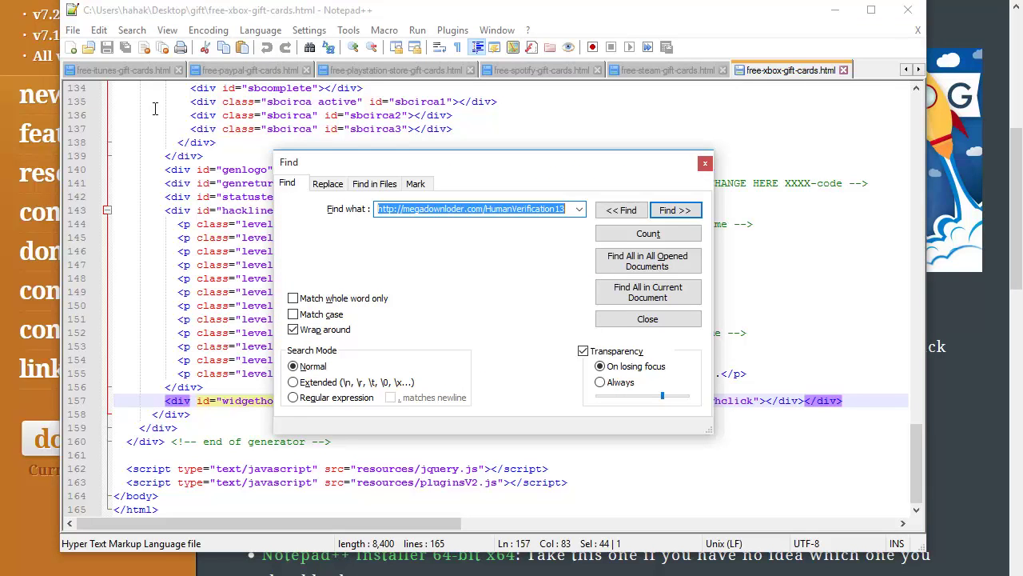
# Switch the Find dialog to the Replace tab to swap the megadownloder HumanVerification13 URL
pyautogui.click(330, 186)
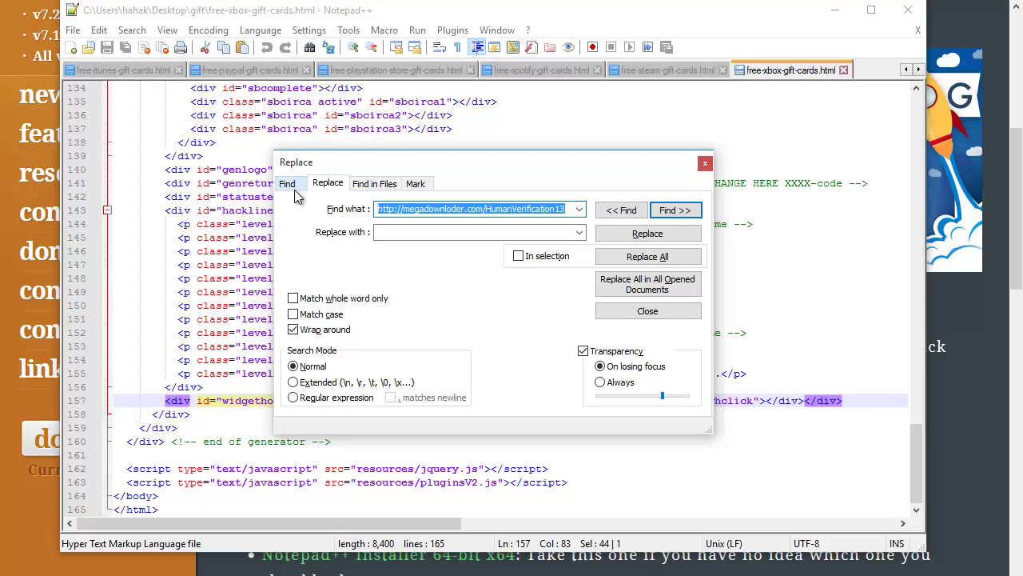
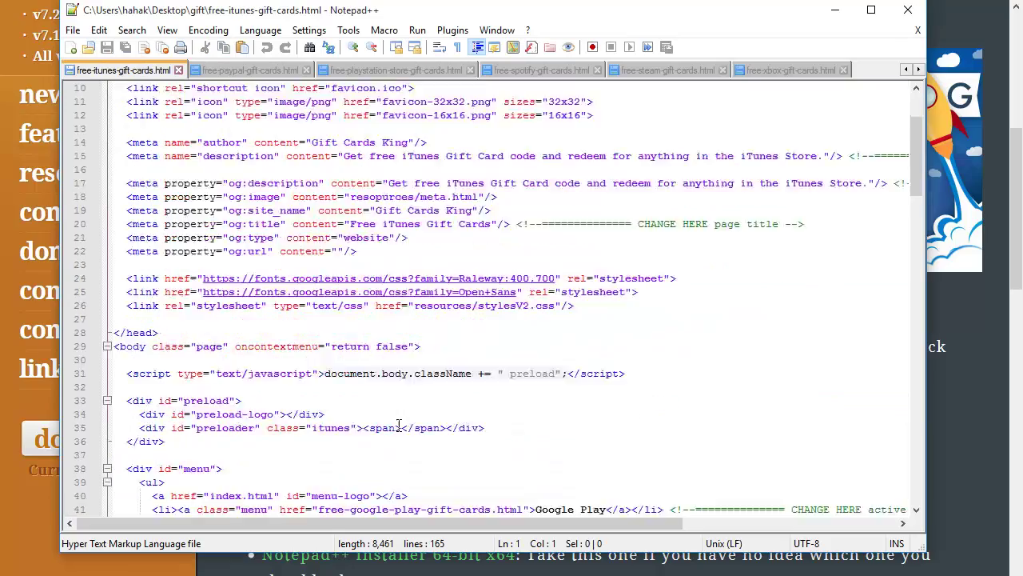
# Scroll to the end of the iTunes page, then view the PayPal, PlayStation, Spotify, Steam and Xbox pages
pyautogui.scroll(-20, 398, 424)
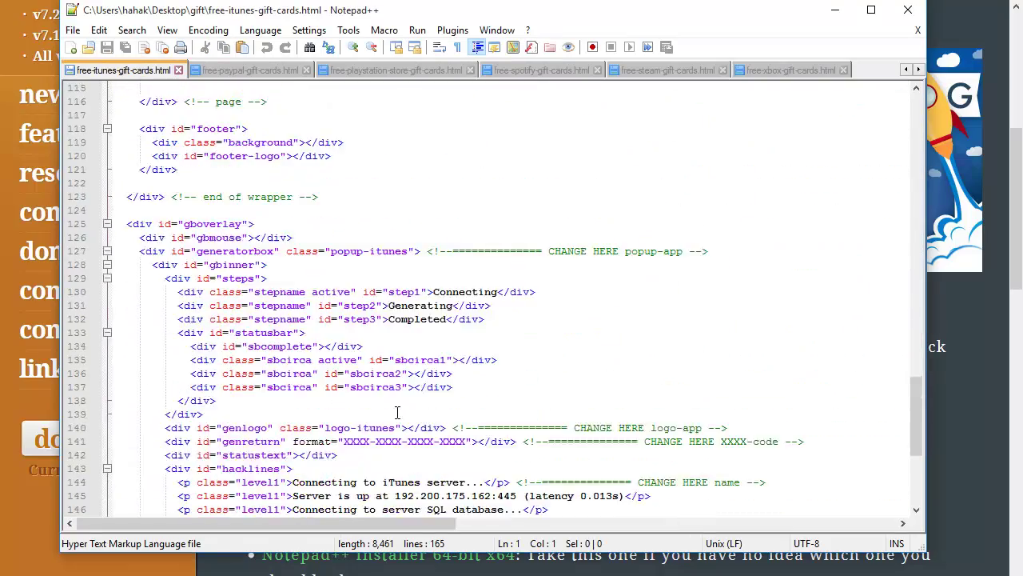
pyautogui.scroll(-15, 397, 412)
pyautogui.click(303, 73)
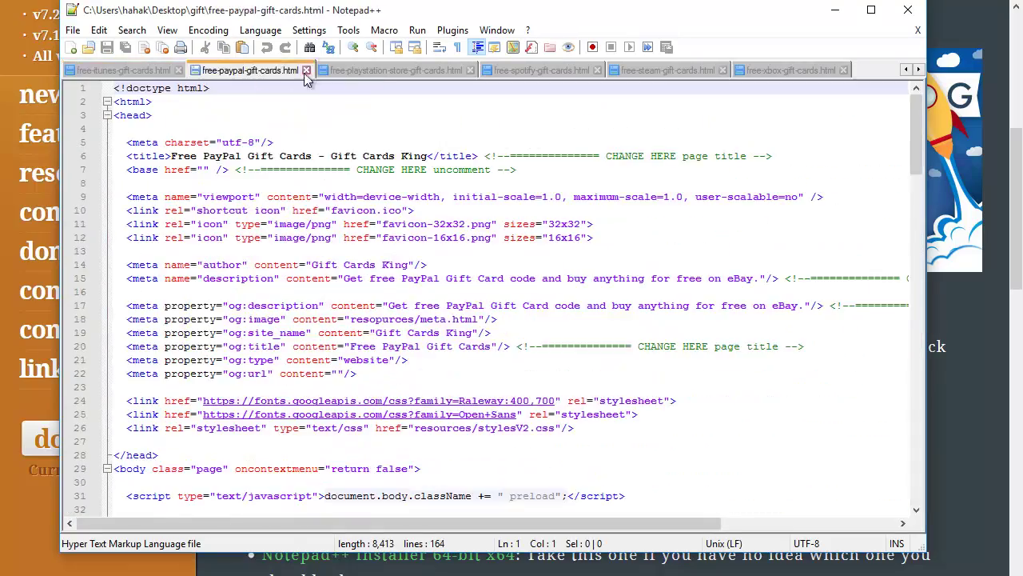
pyautogui.click(372, 72)
pyautogui.click(552, 72)
pyautogui.click(668, 72)
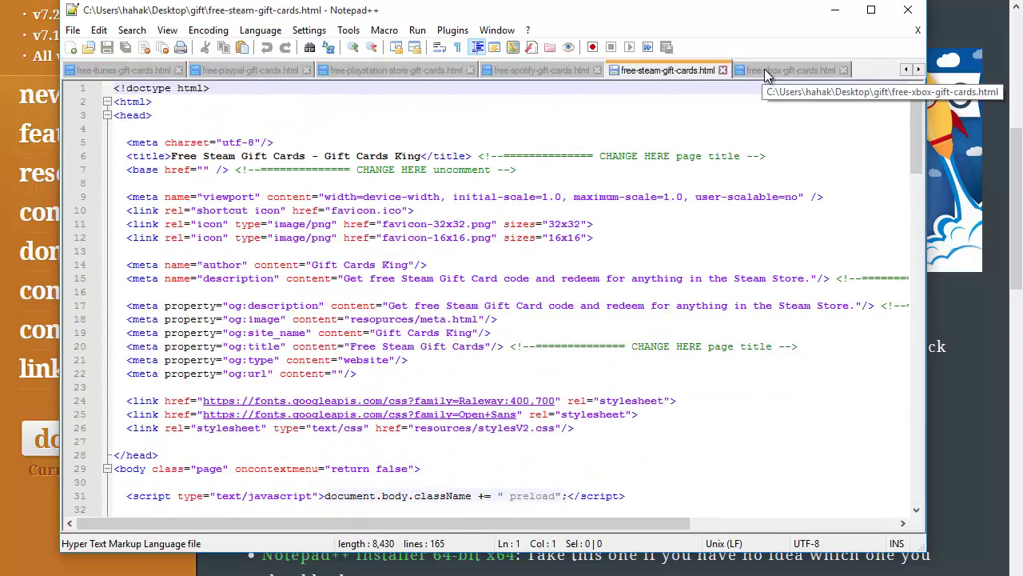
pyautogui.click(766, 72)
# Step back through the Spotify, PlayStation Store and PayPal pages to the iTunes page
pyautogui.click(552, 72)
pyautogui.click(388, 72)
pyautogui.click(240, 72)
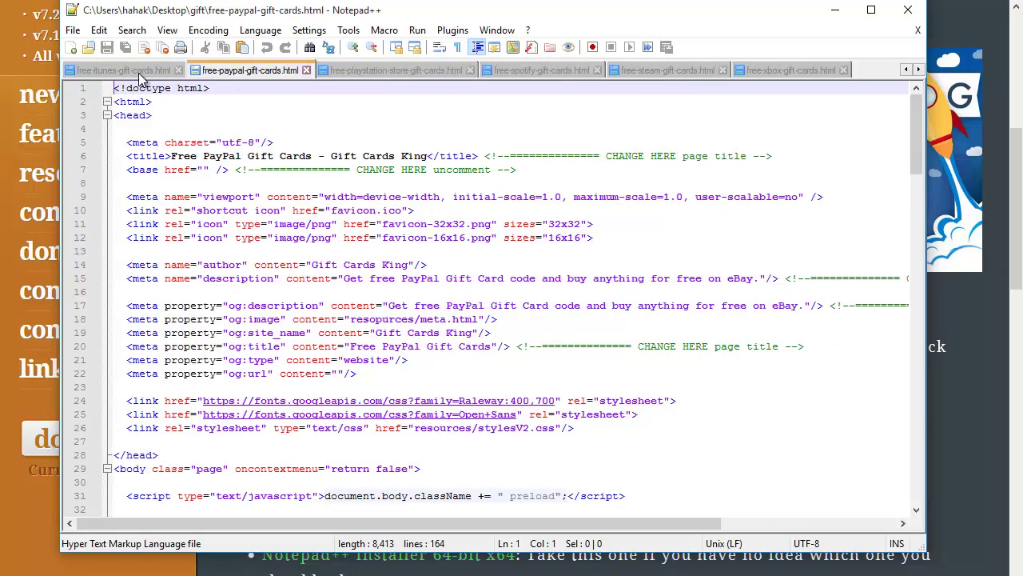
pyautogui.click(141, 74)
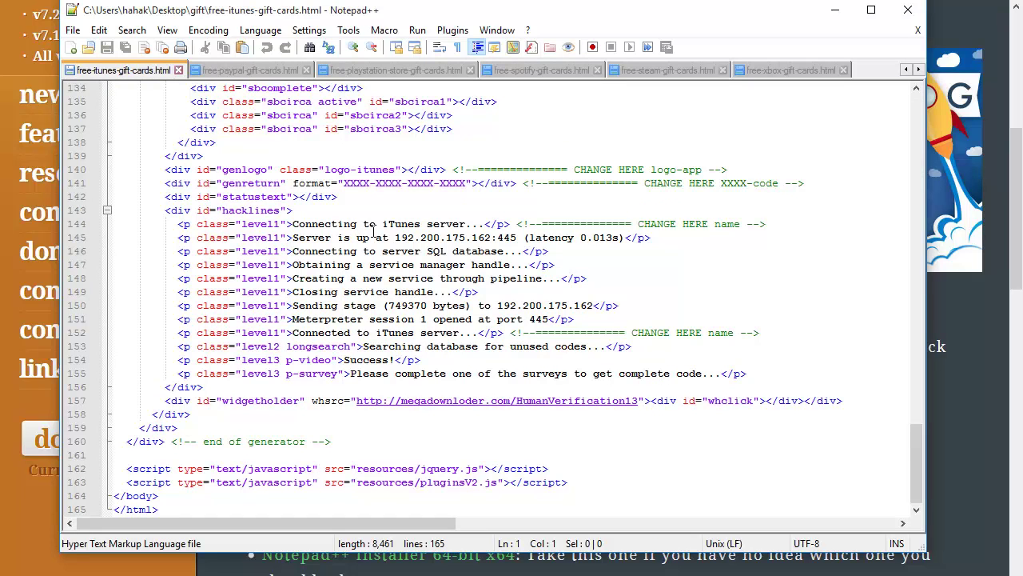
# Recheck the PayPal and PlayStation Store pages, then return to the iTunes widgetholder link on line 157
pyautogui.click(272, 70)
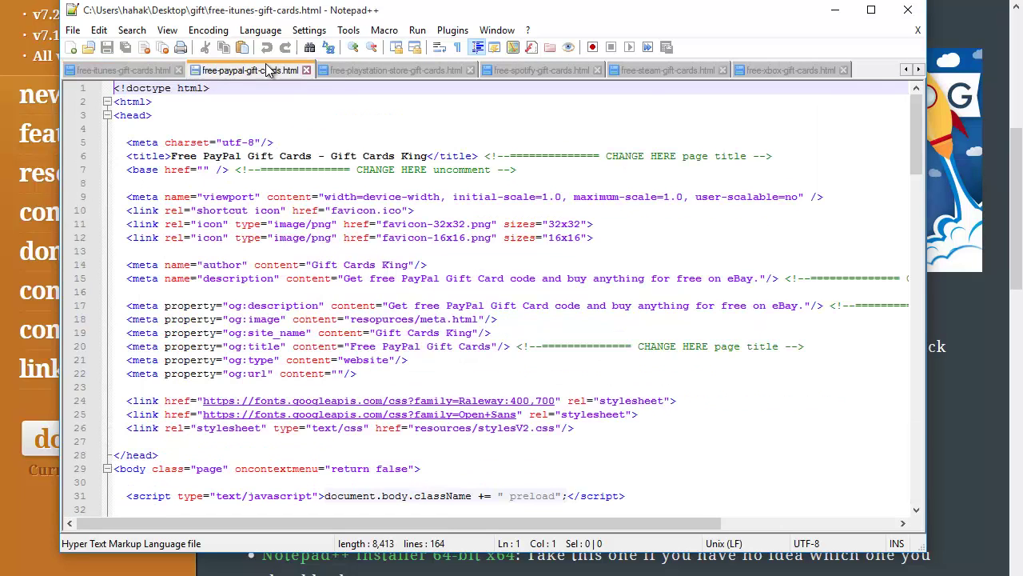
pyautogui.click(383, 72)
pyautogui.click(164, 72)
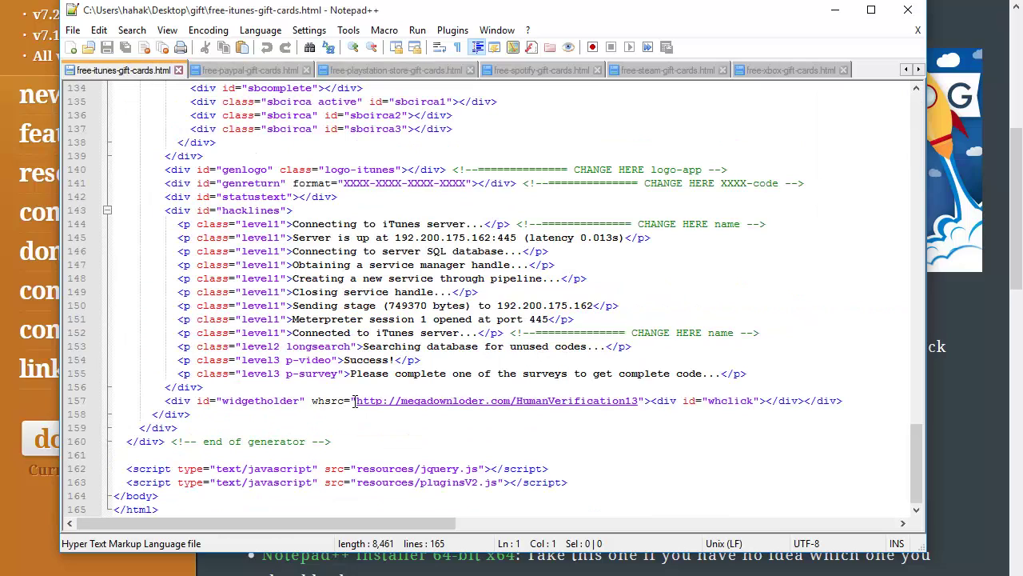
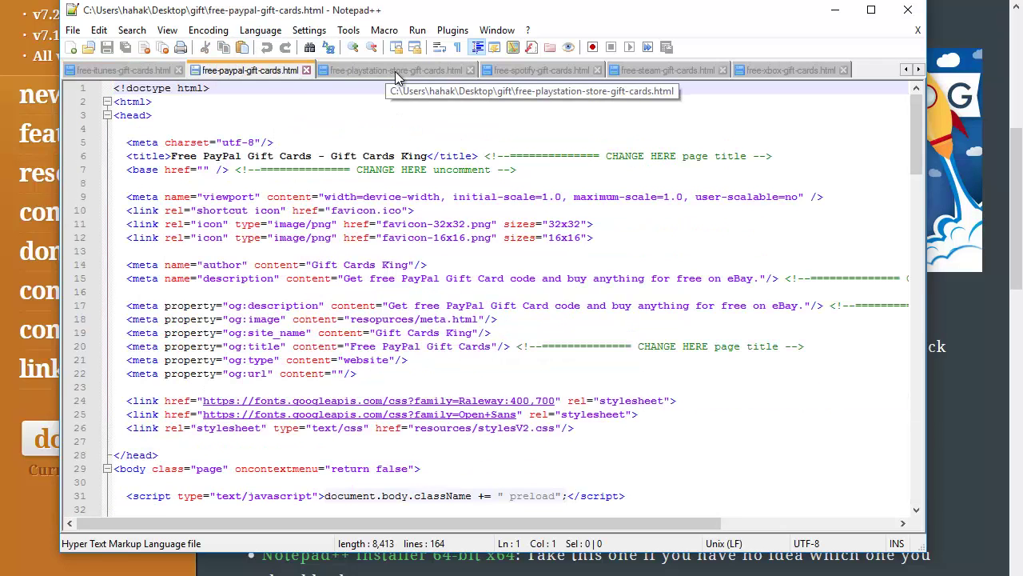
# Scroll down through free-paypal-gift-cards.html to review its CHANGE HERE markers
pyautogui.scroll(-20, 428, 250)
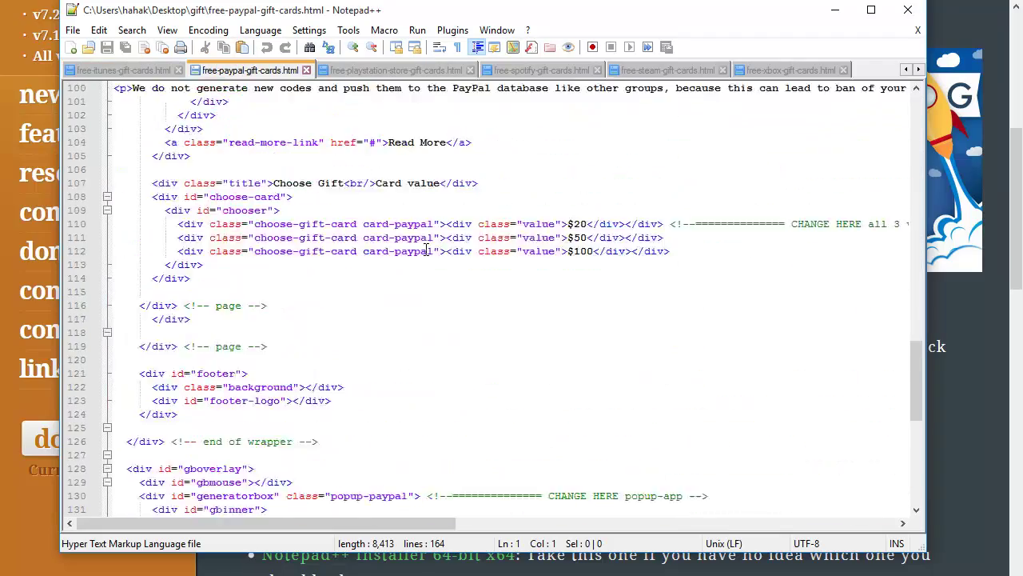
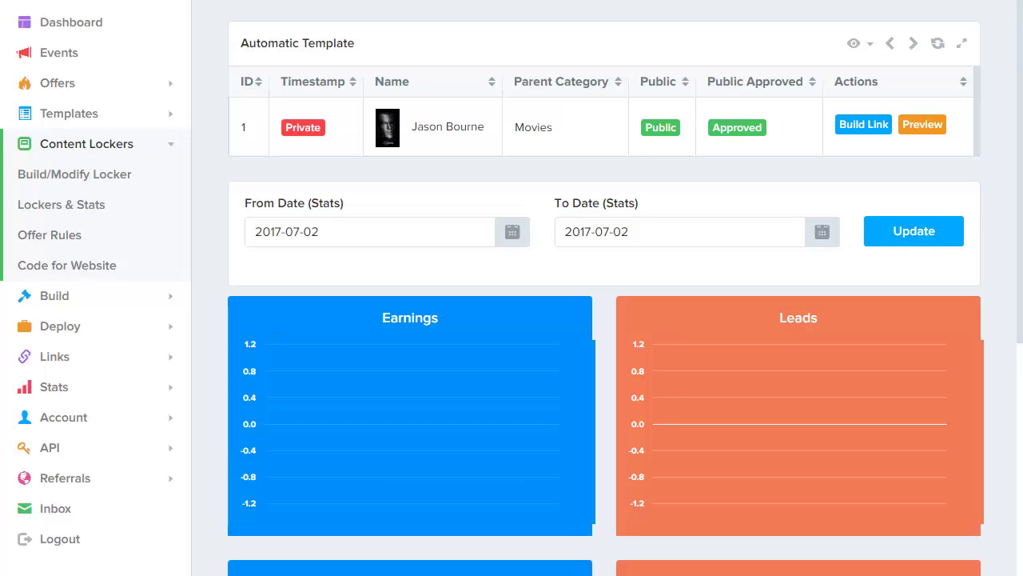
# On the Code for Website page, choose Human Verify as the content locker
pyautogui.click(71, 274)
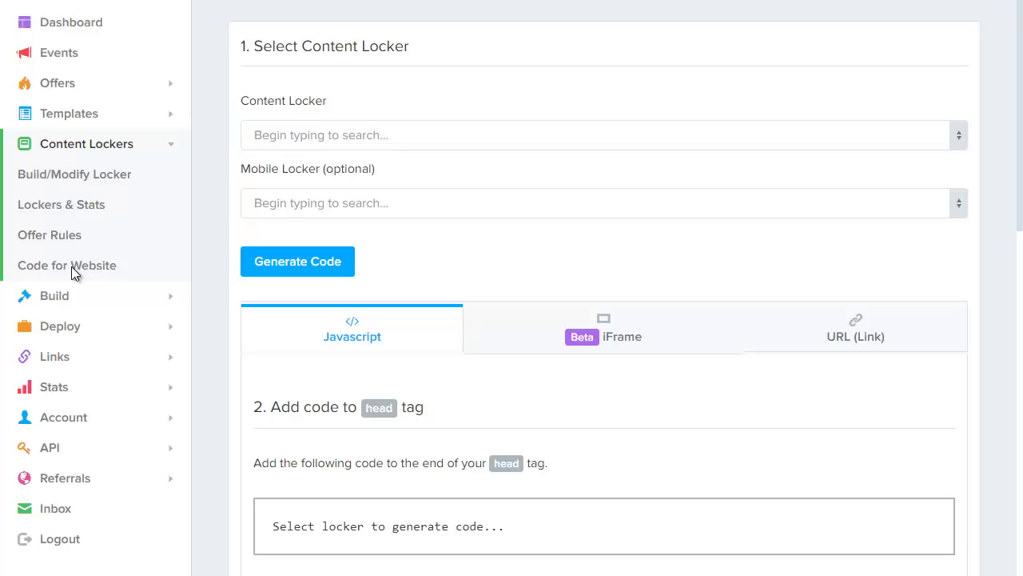
pyautogui.click(362, 144)
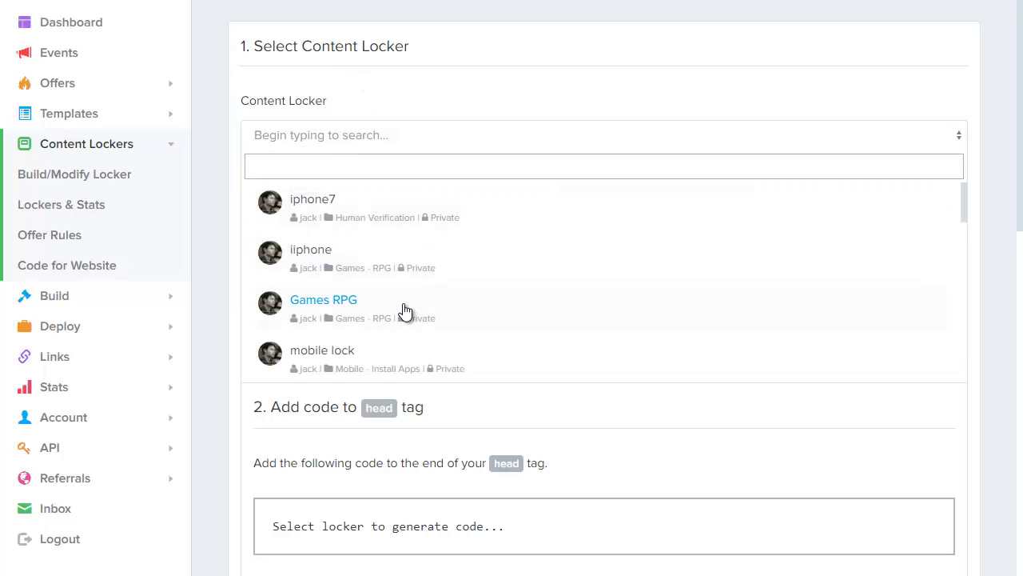
pyautogui.scroll(-3, 404, 310)
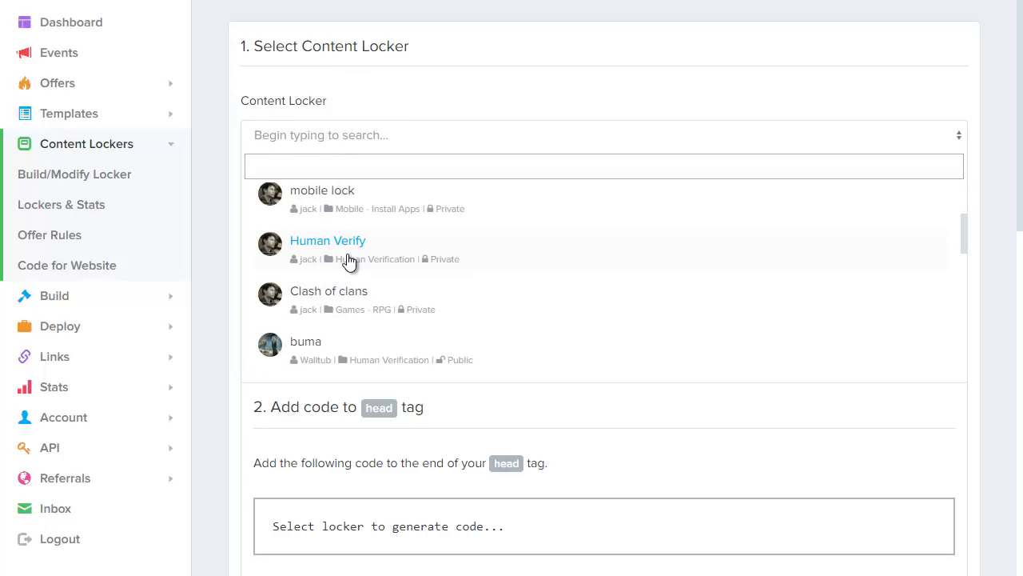
pyautogui.click(349, 262)
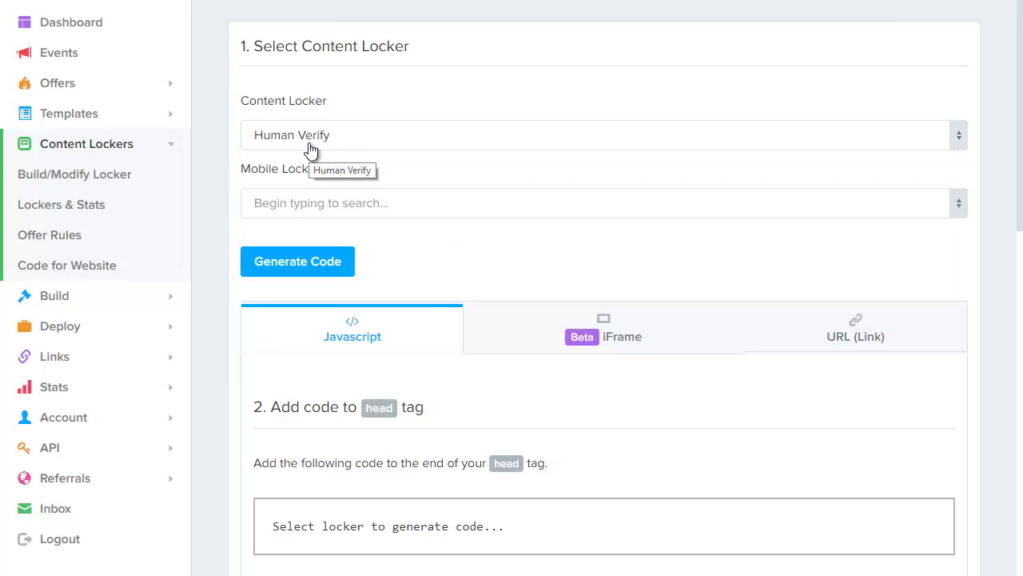
# Browse the Mobile Locker list, then go to the Build/Modify Locker page
pyautogui.click(315, 210)
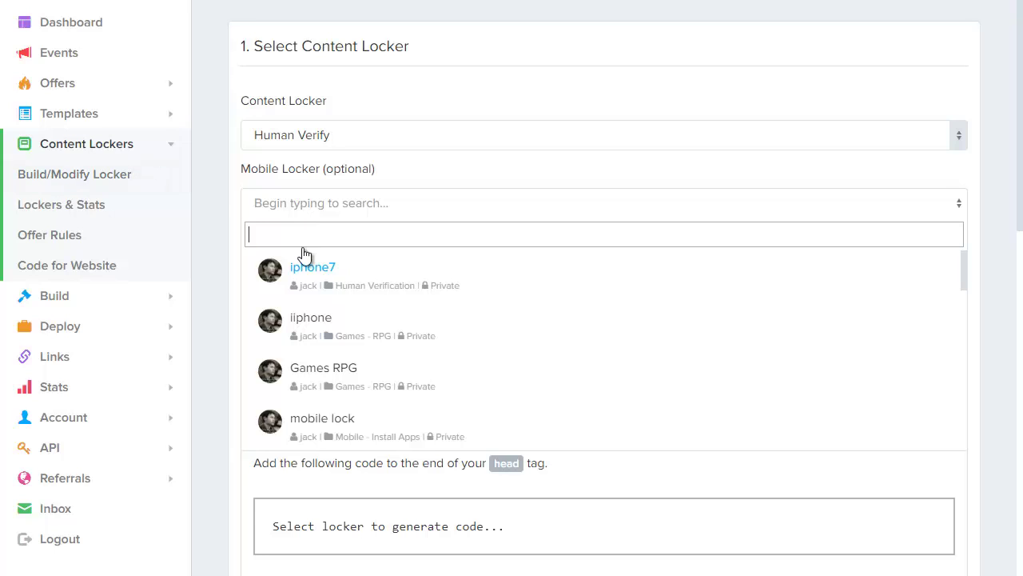
pyautogui.scroll(-1, 346, 343)
pyautogui.scroll(-1, 345, 343)
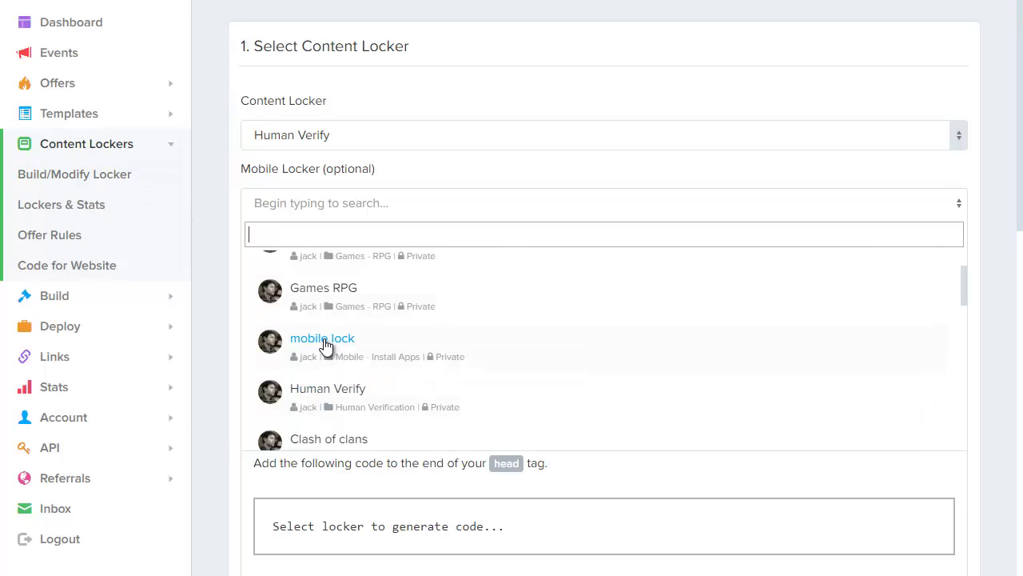
pyautogui.click(101, 170)
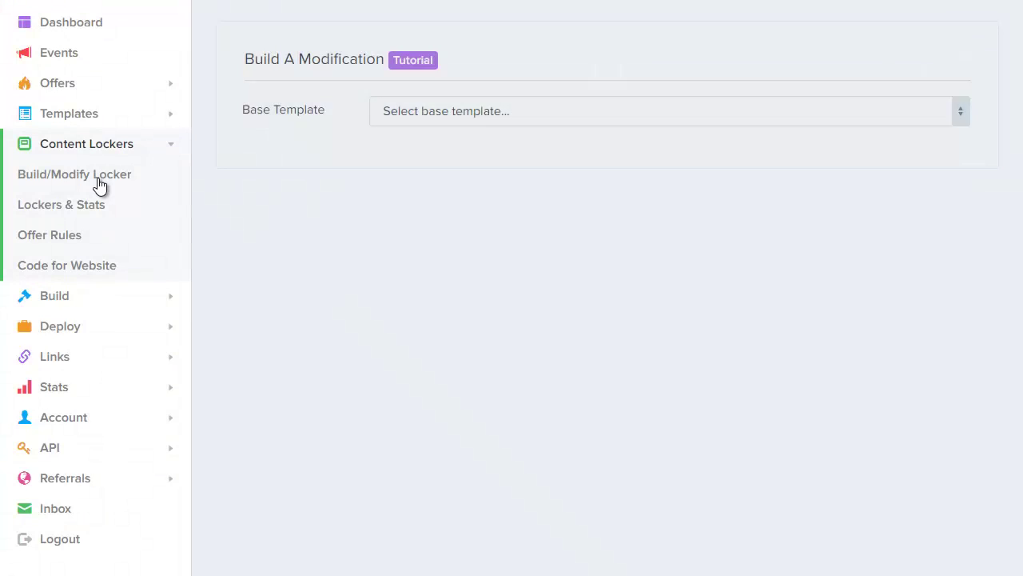
# Load the Mobile - Install Apps base template to review its options, then return to Code for Website
pyautogui.click(477, 113)
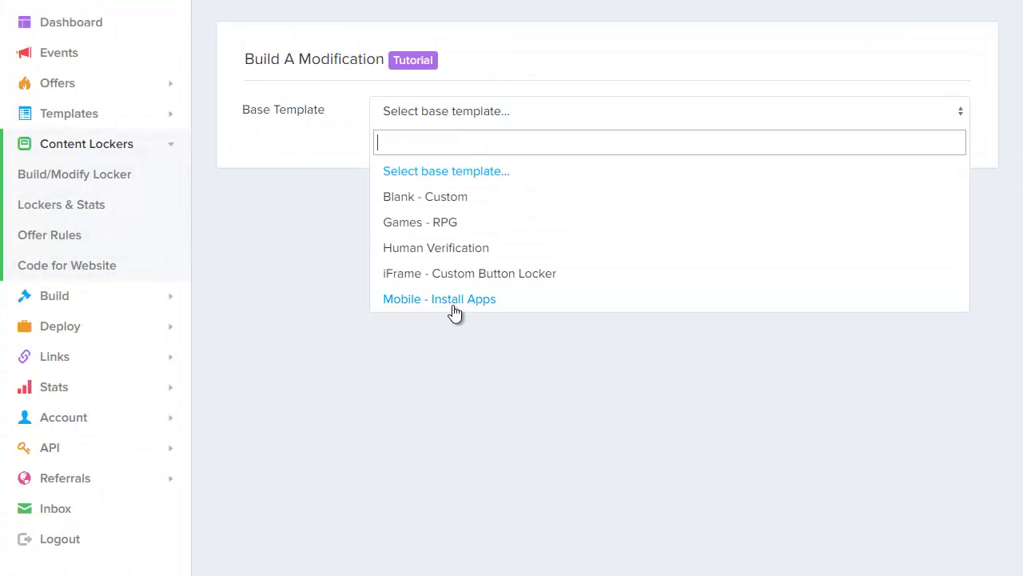
pyautogui.click(404, 302)
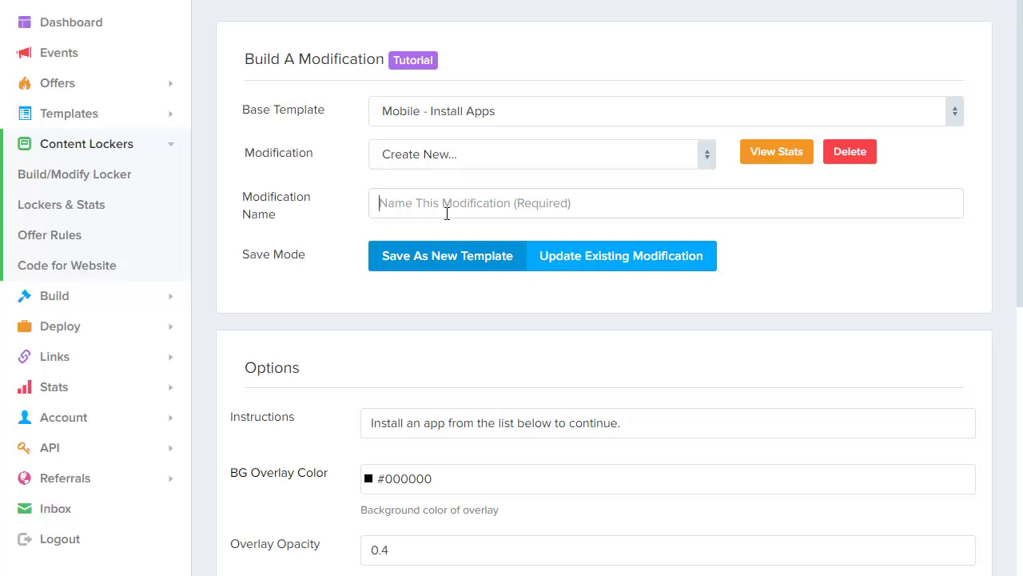
pyautogui.click(69, 265)
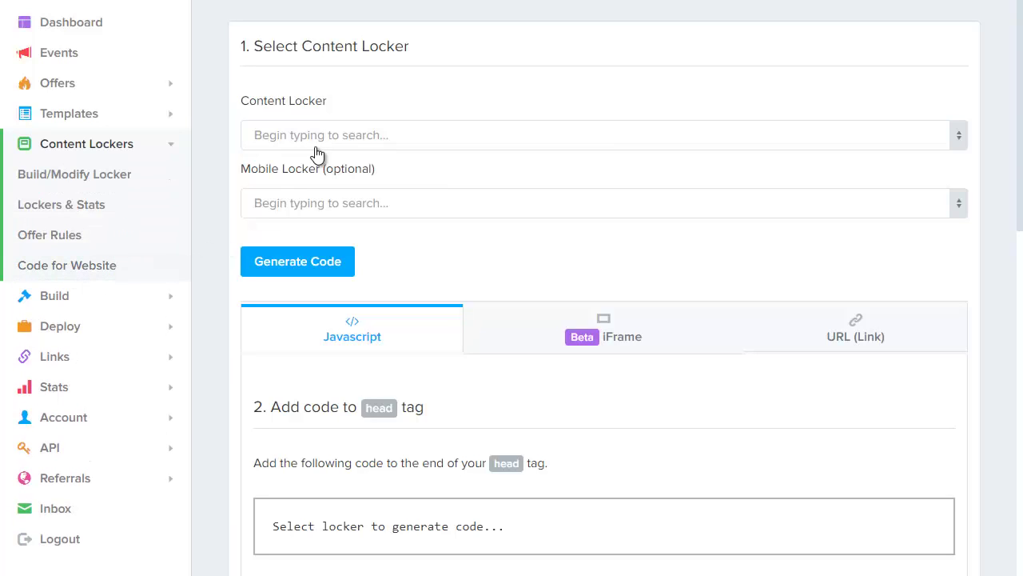
# Select Human Verify in the Content Locker list
pyautogui.click(316, 143)
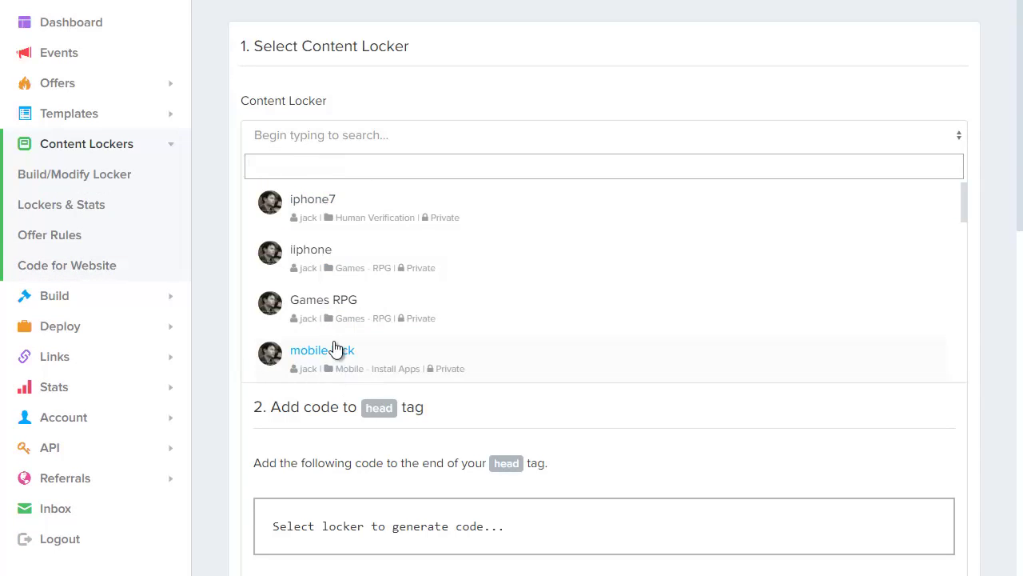
pyautogui.scroll(-2, 332, 351)
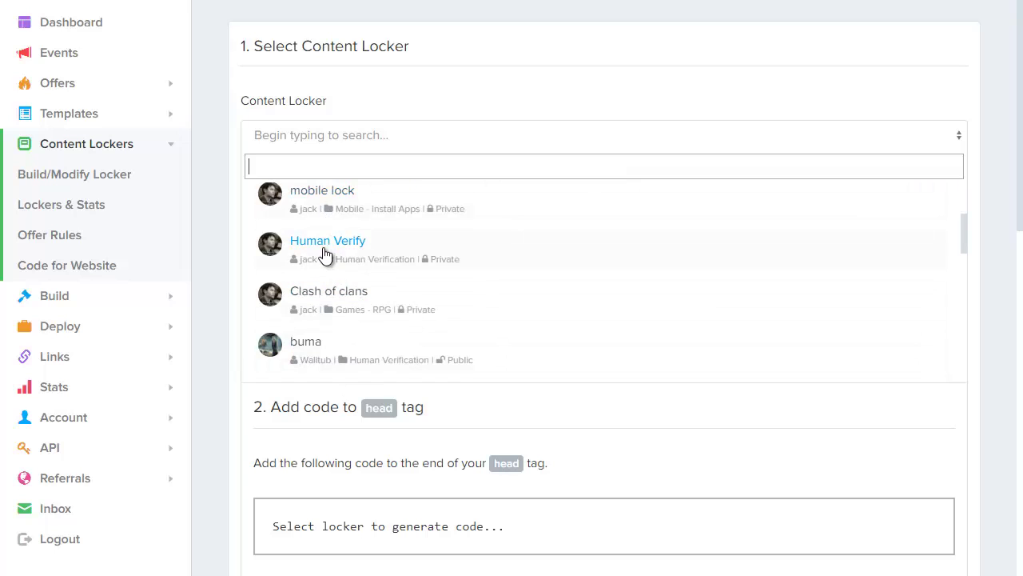
pyautogui.click(326, 253)
pyautogui.click(313, 136)
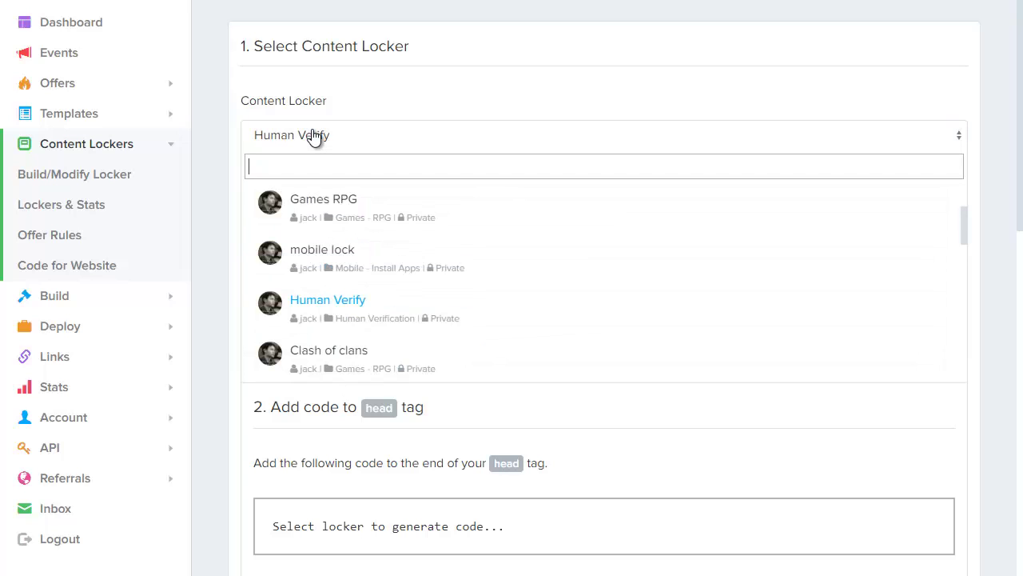
pyautogui.scroll(-1, 350, 214)
pyautogui.scroll(2, 344, 256)
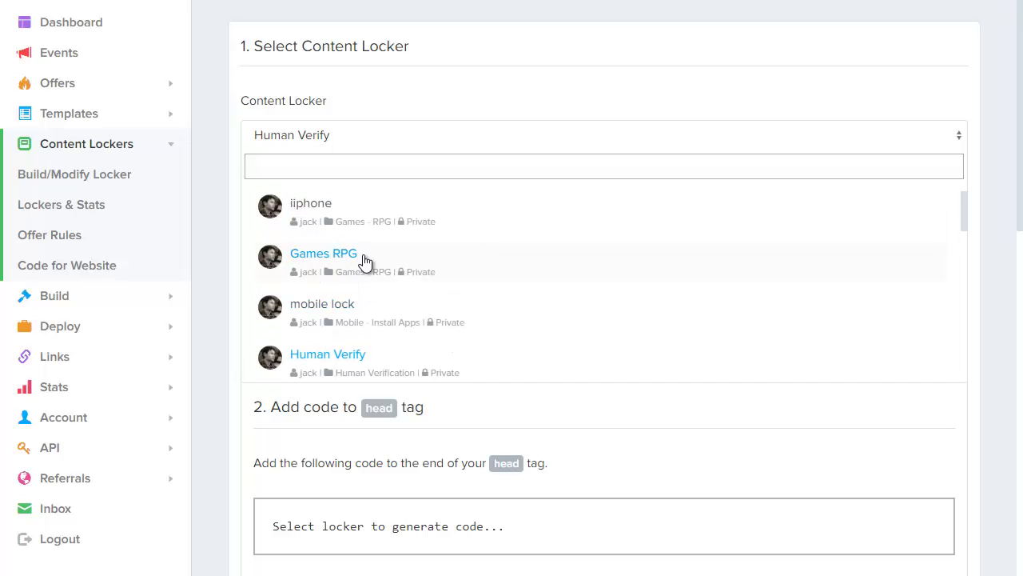
pyautogui.press('Up')
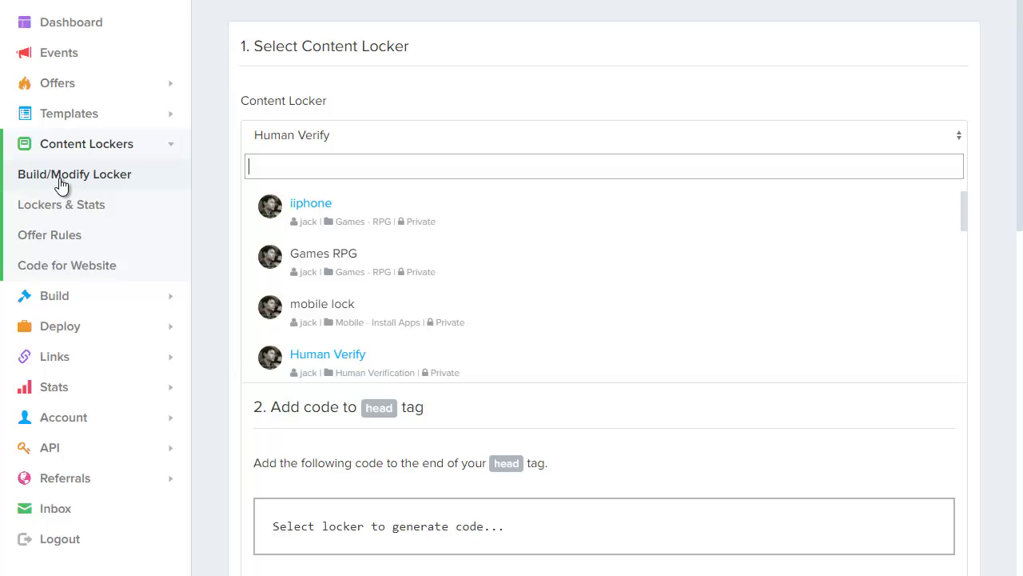
pyautogui.scroll(-5, 393, 290)
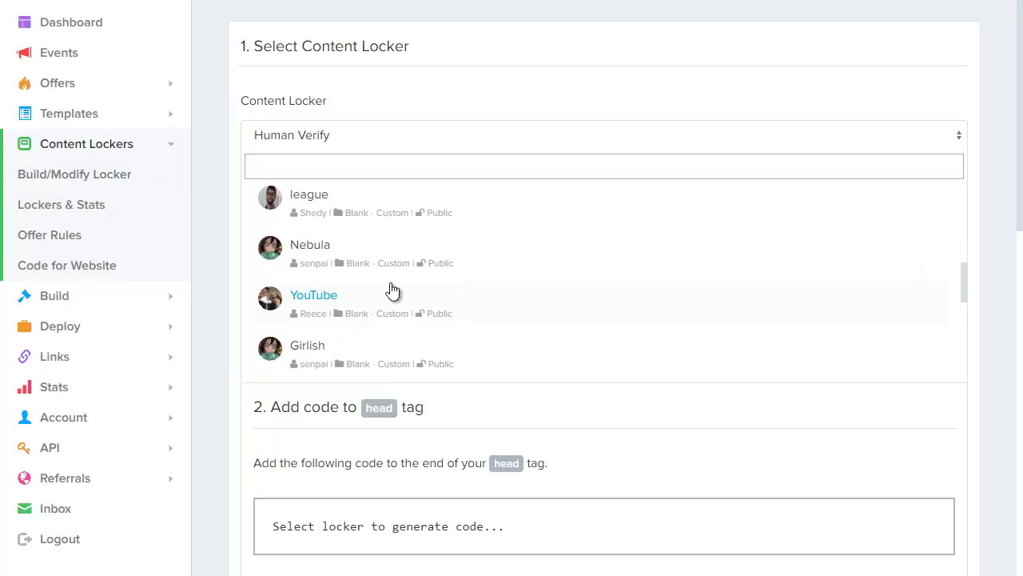
pyautogui.scroll(5, 393, 290)
pyautogui.scroll(-2, 336, 277)
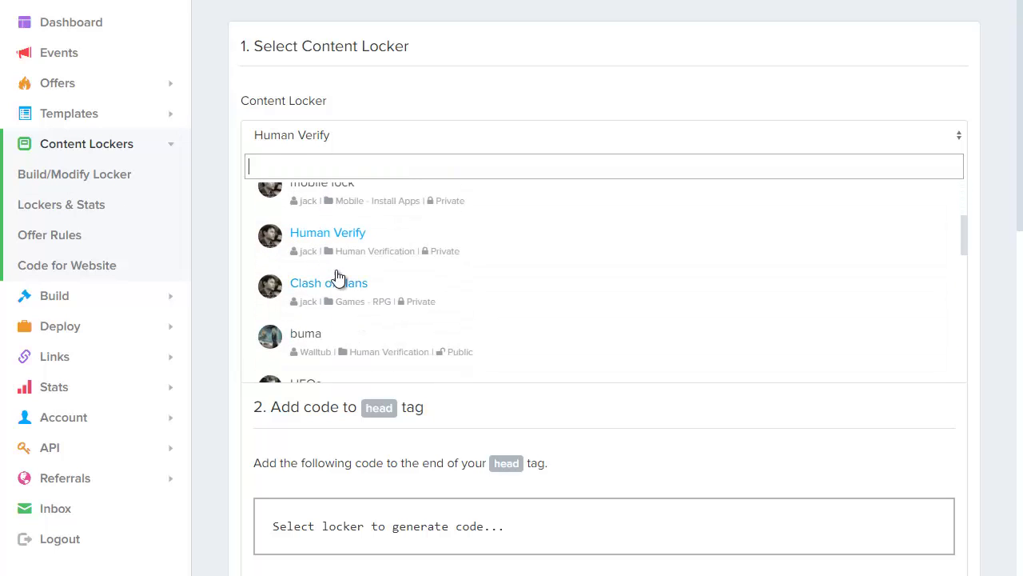
pyautogui.click(334, 238)
# Pair it with the mobile lock mobile locker and generate the JavaScript embed code
pyautogui.click(307, 209)
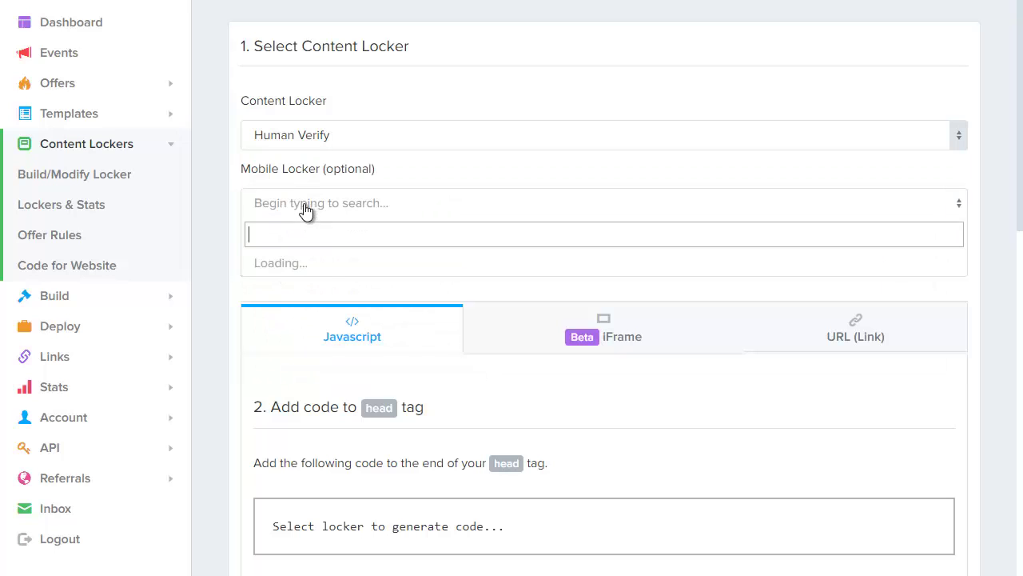
pyautogui.click(362, 416)
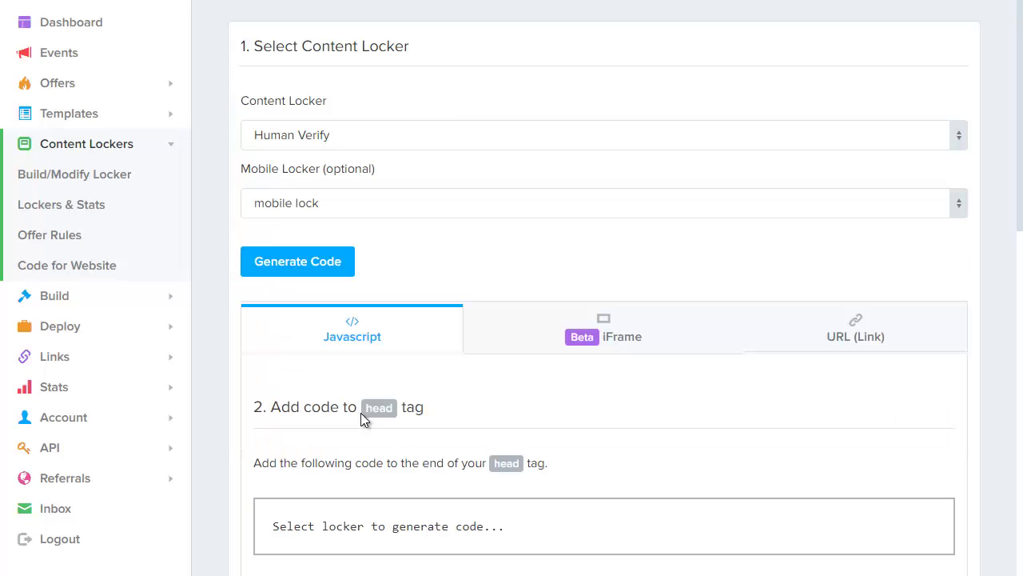
pyautogui.click(328, 264)
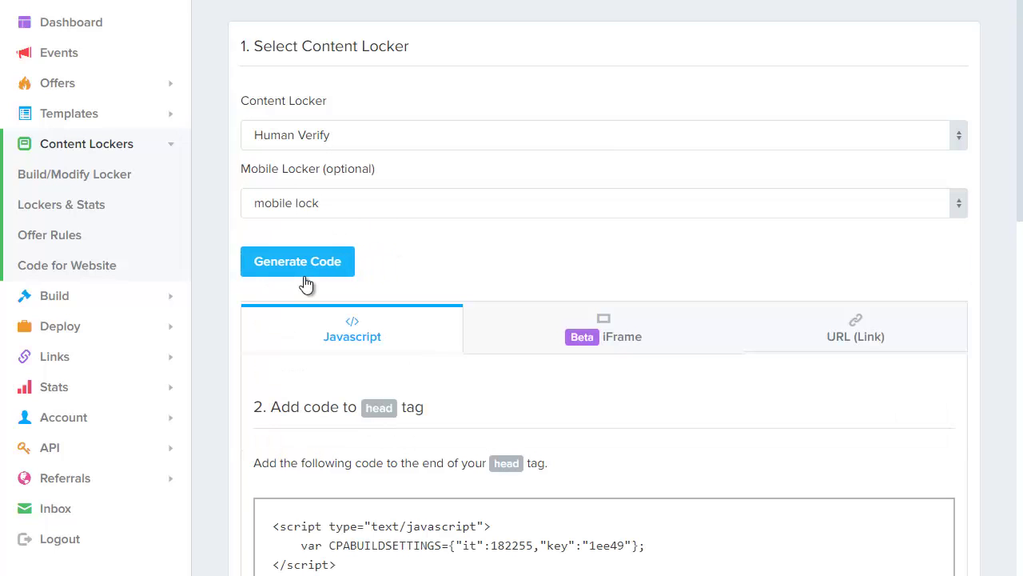
pyautogui.scroll(-2, 304, 281)
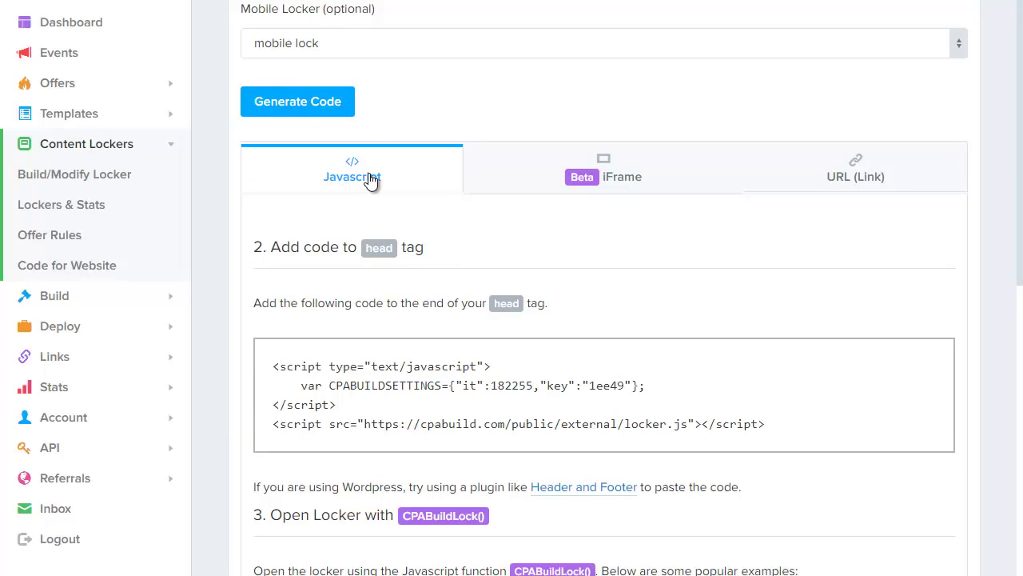
# Copy the locker's direct link from the URL (Link) tab to the clipboard
pyautogui.click(871, 176)
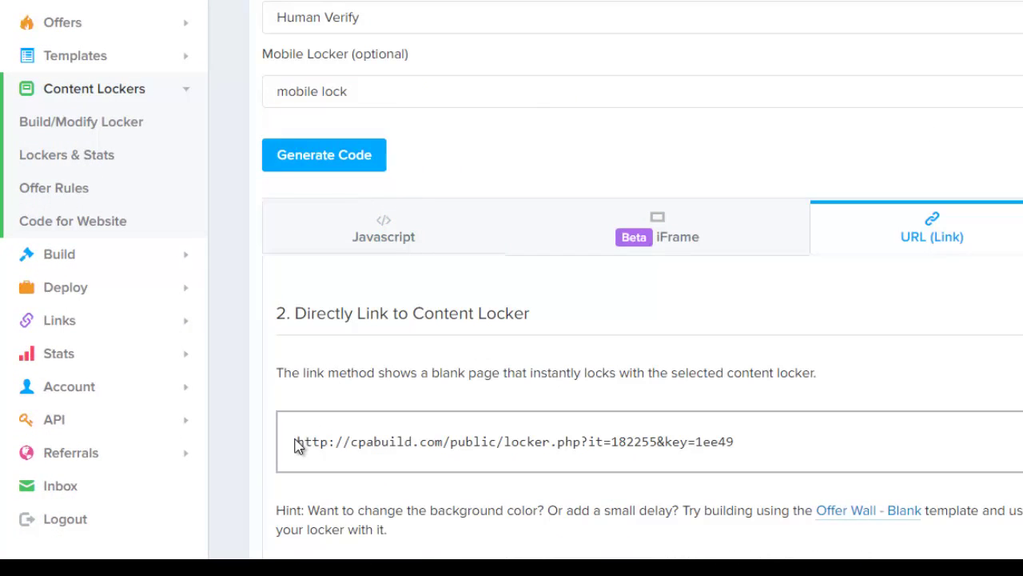
pyautogui.moveTo(297, 442); pyautogui.dragTo(761, 446)
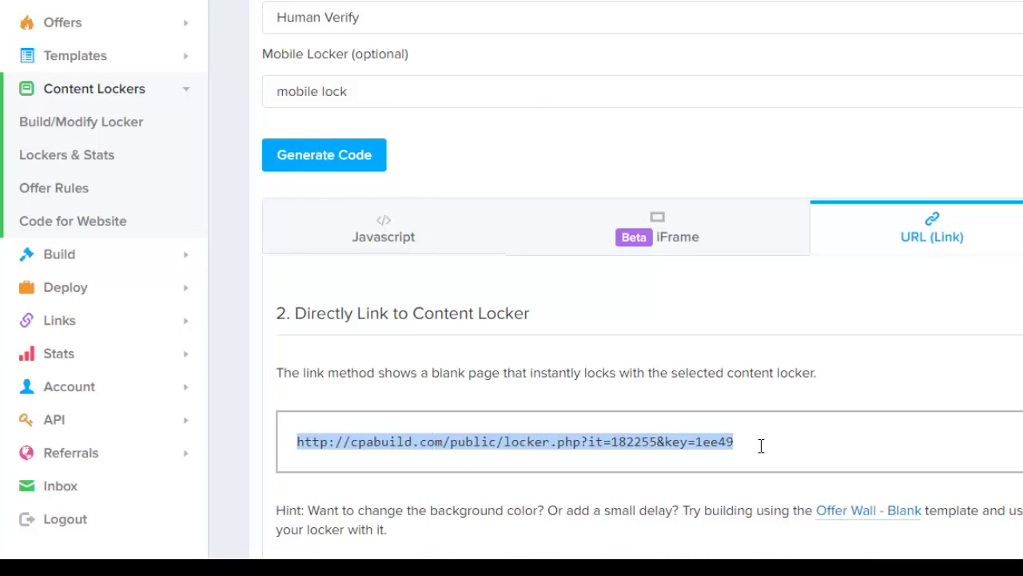
pyautogui.rightClick(567, 443)
pyautogui.click(594, 453)
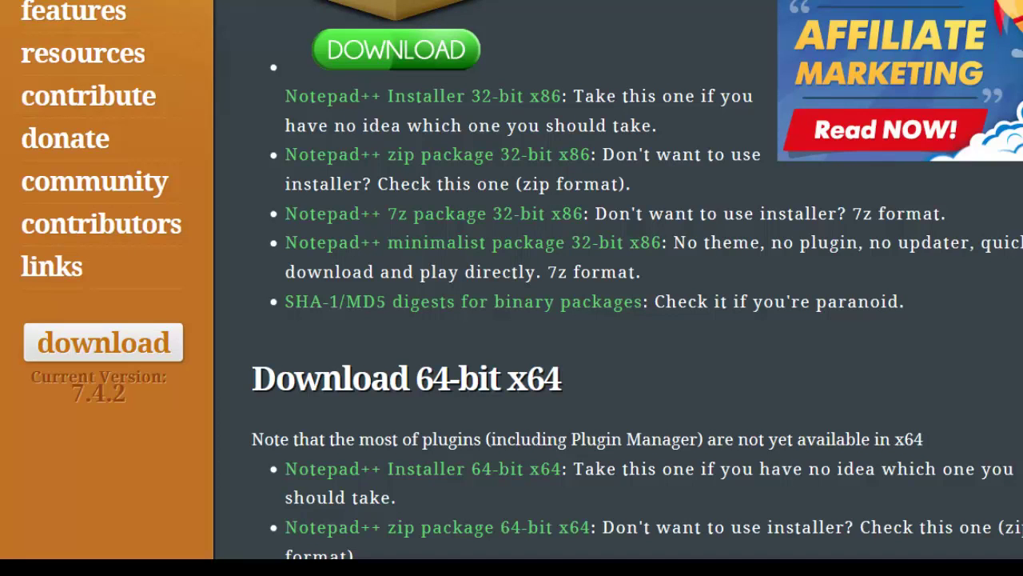
# Paste and load the copied locker link in the browser, then choose Verify Through Survey
pyautogui.scroll(3, 512, 280)
pyautogui.rightClick(195, 0)
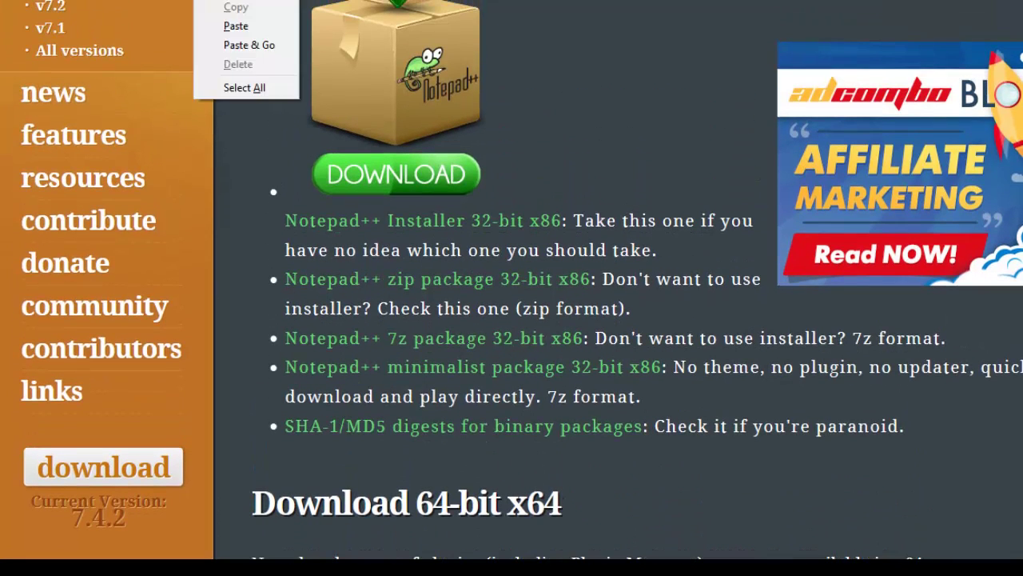
pyautogui.press('Escape')
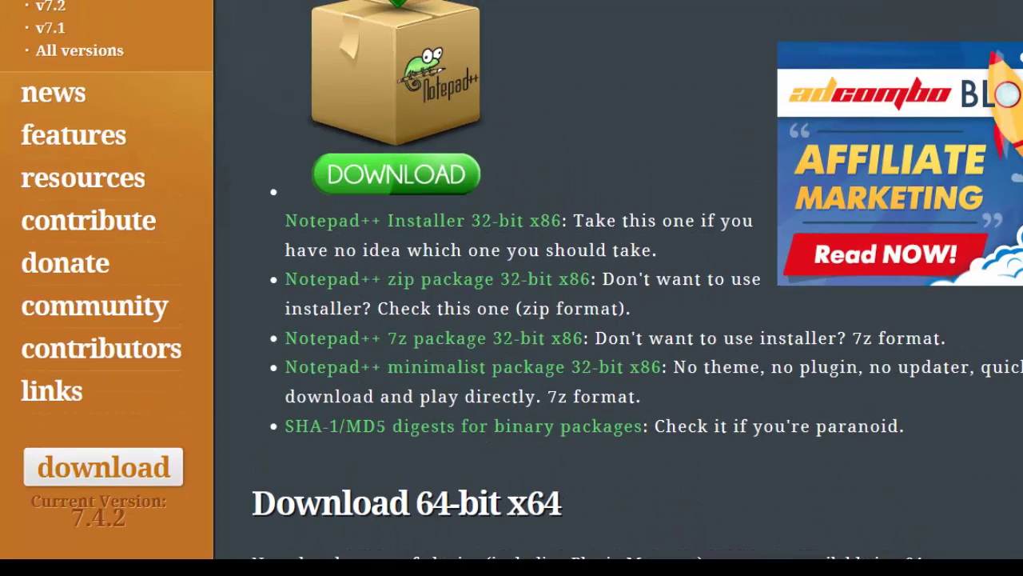
pyautogui.rightClick(128, 0)
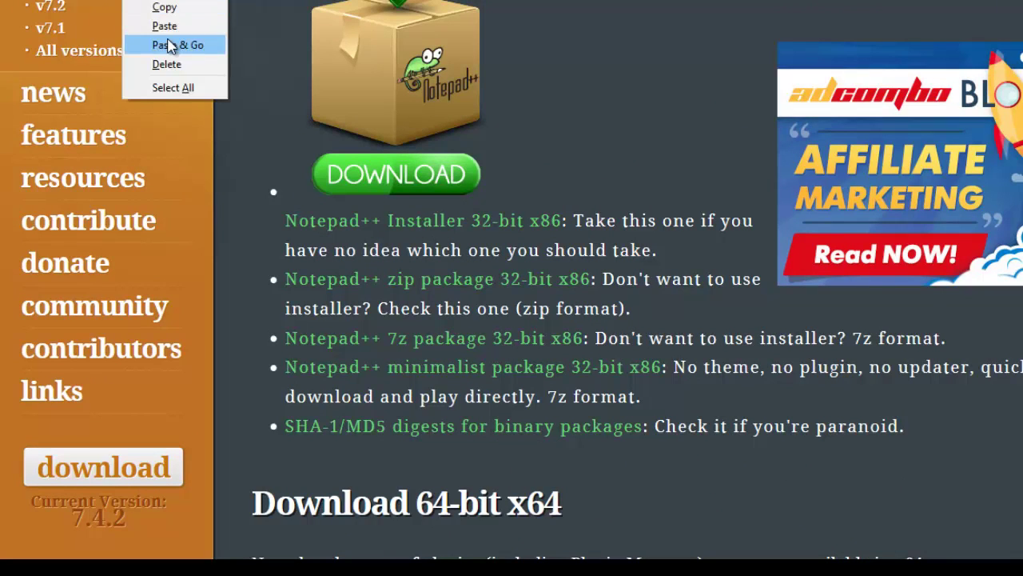
pyautogui.click(169, 40)
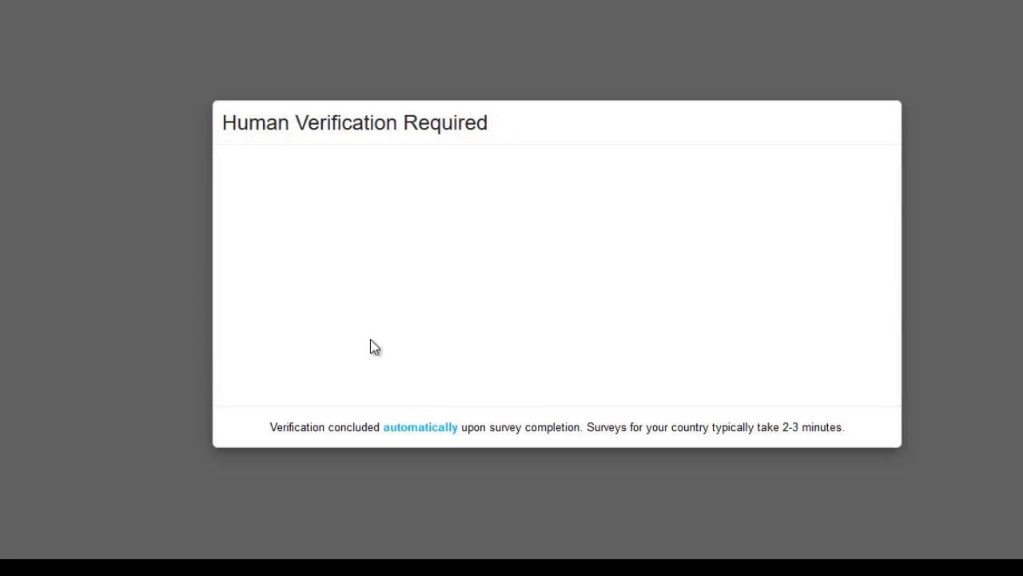
pyautogui.click(477, 263)
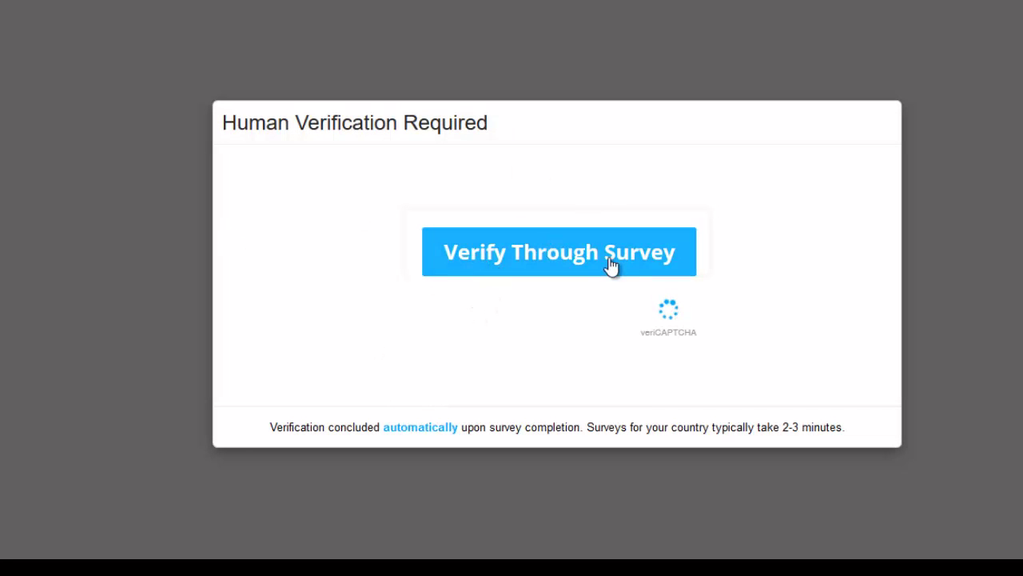
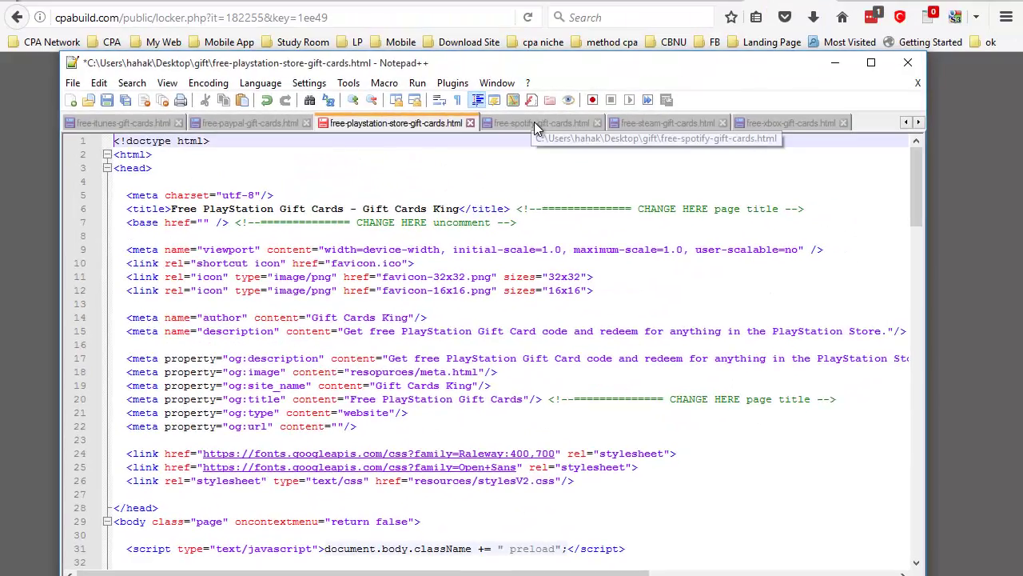
# Flip through the Spotify and Steam gift-card pages, ending on free-xbox-gift-cards.html
pyautogui.click(540, 124)
pyautogui.click(676, 126)
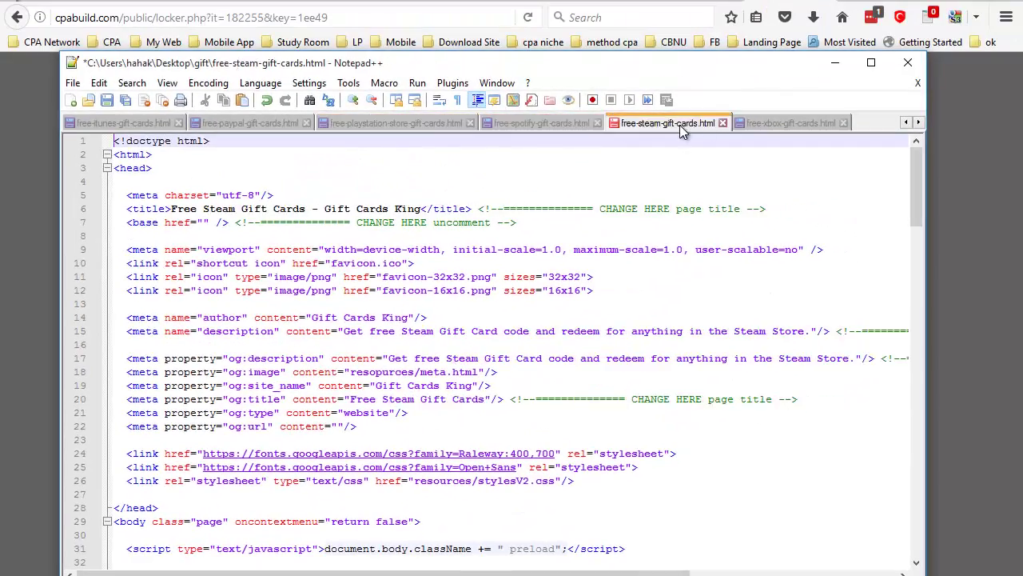
pyautogui.click(767, 124)
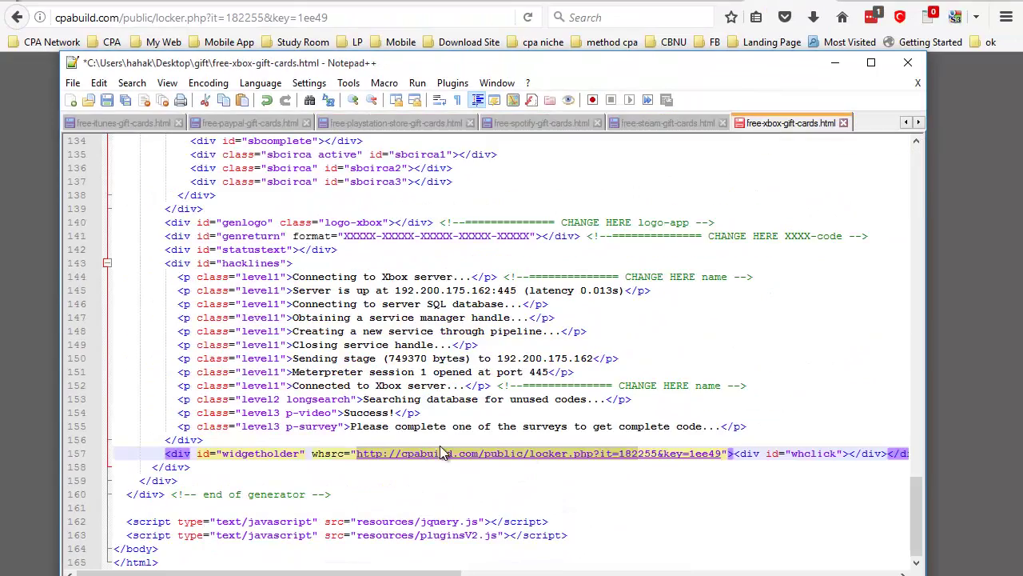
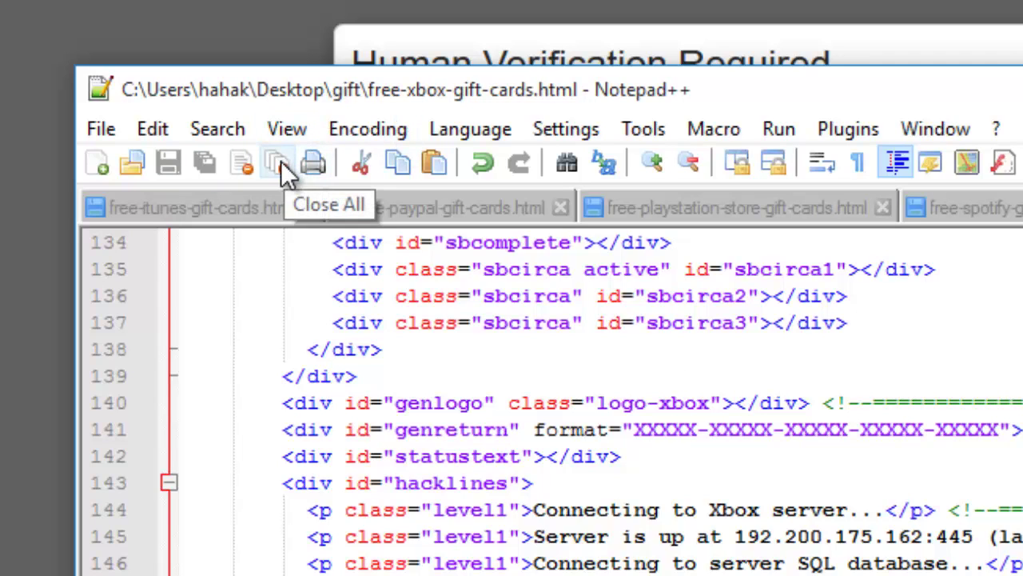
# Close every open gift-card HTML tab at once, leaving only an empty 'new 1' document
pyautogui.click(283, 162)
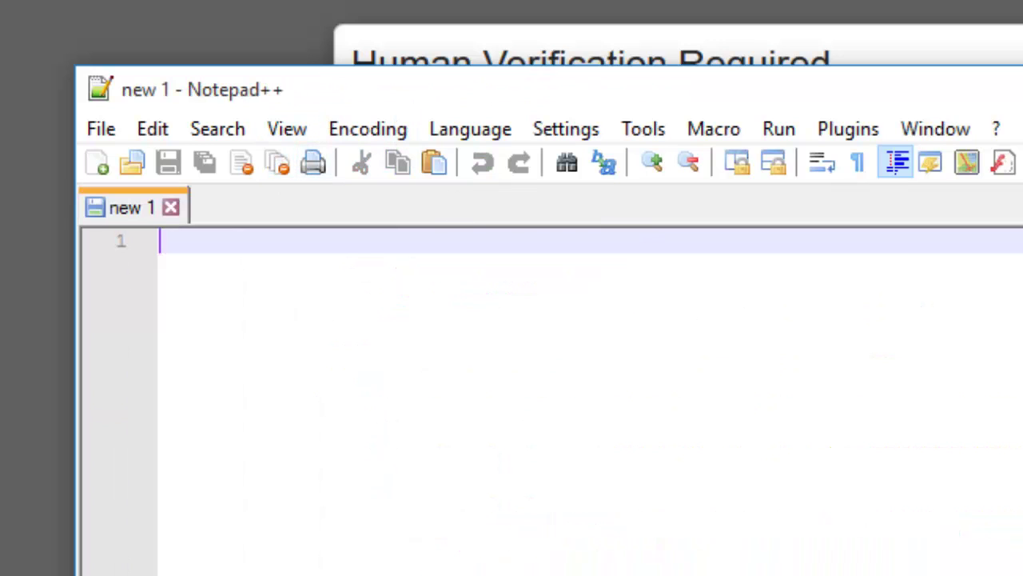
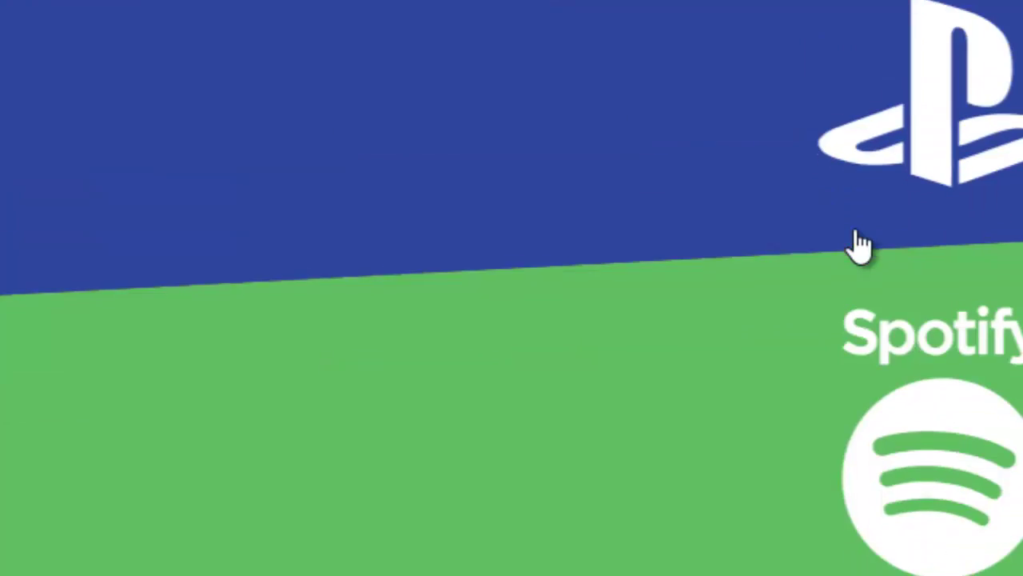
# Open the Google Play gift card page and choose the $25 card value
pyautogui.scroll(10, 507, 327)
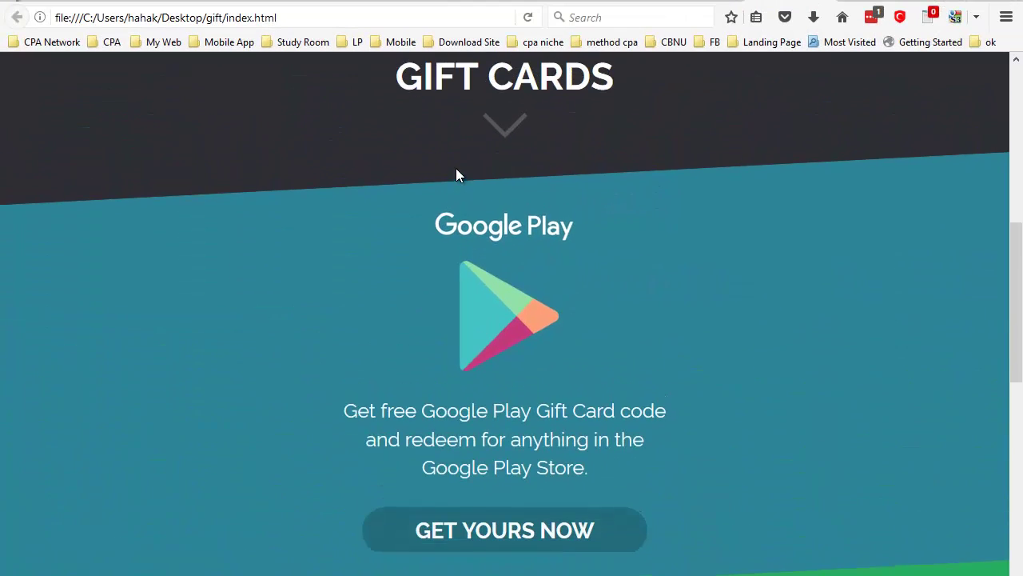
pyautogui.scroll(-5, 475, 251)
pyautogui.click(484, 102)
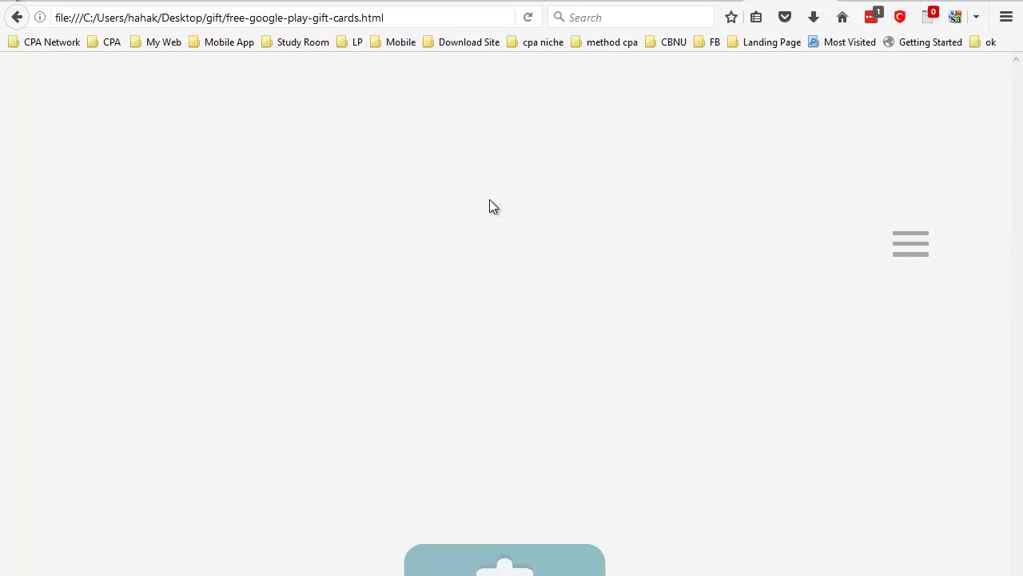
pyautogui.scroll(-10, 490, 215)
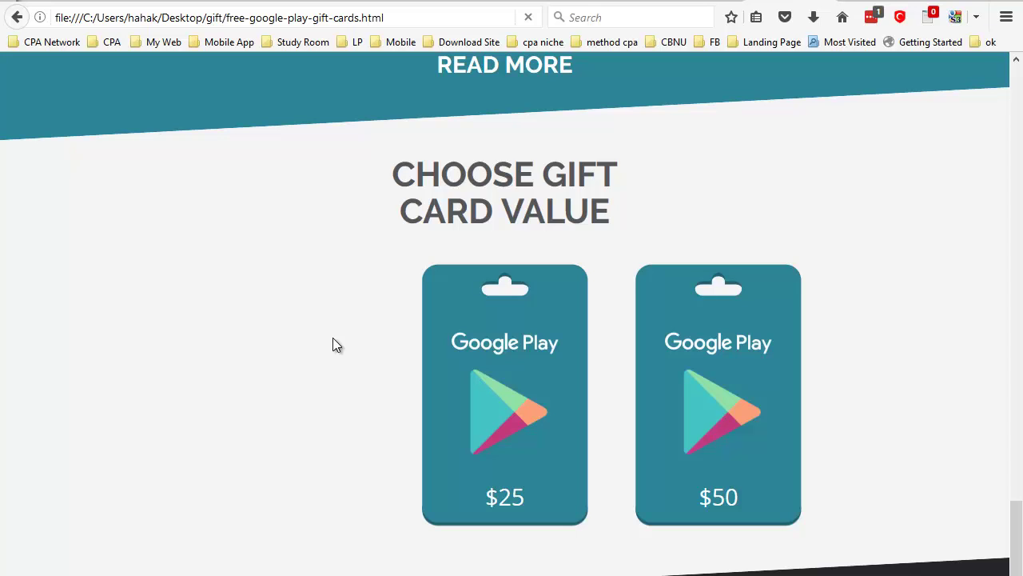
pyautogui.click(505, 400)
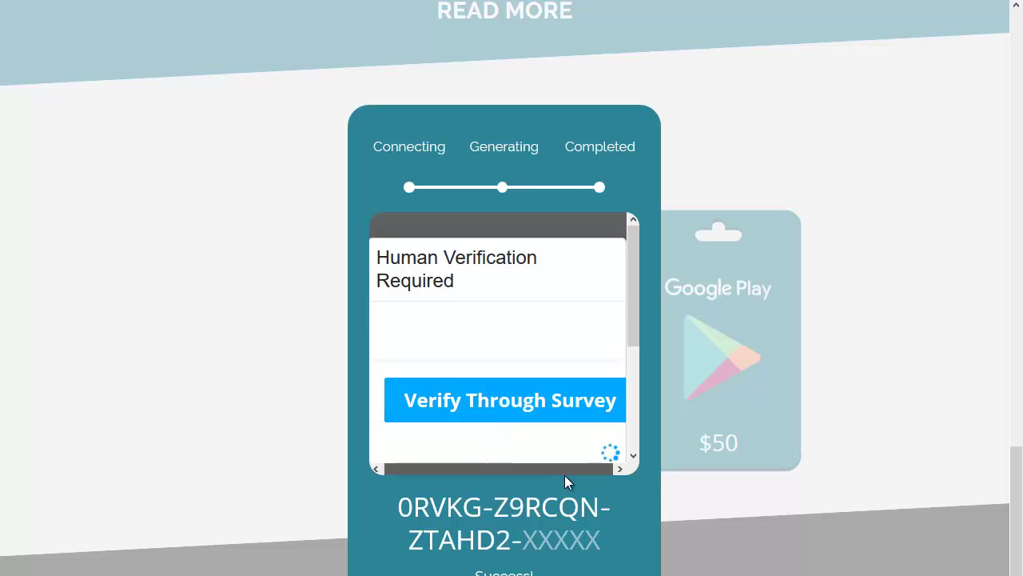
# Test Verify Through Survey, then open the empty CPA folder inside public_html
pyautogui.moveTo(630, 281); pyautogui.dragTo(625, 324)
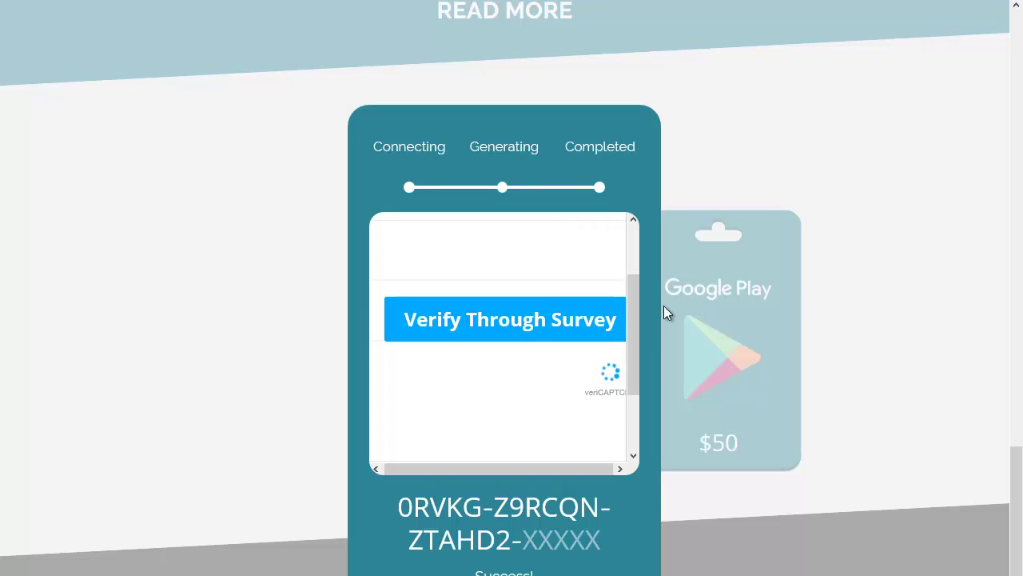
pyautogui.scroll(1, 521, 335)
pyautogui.scroll(1, 521, 335)
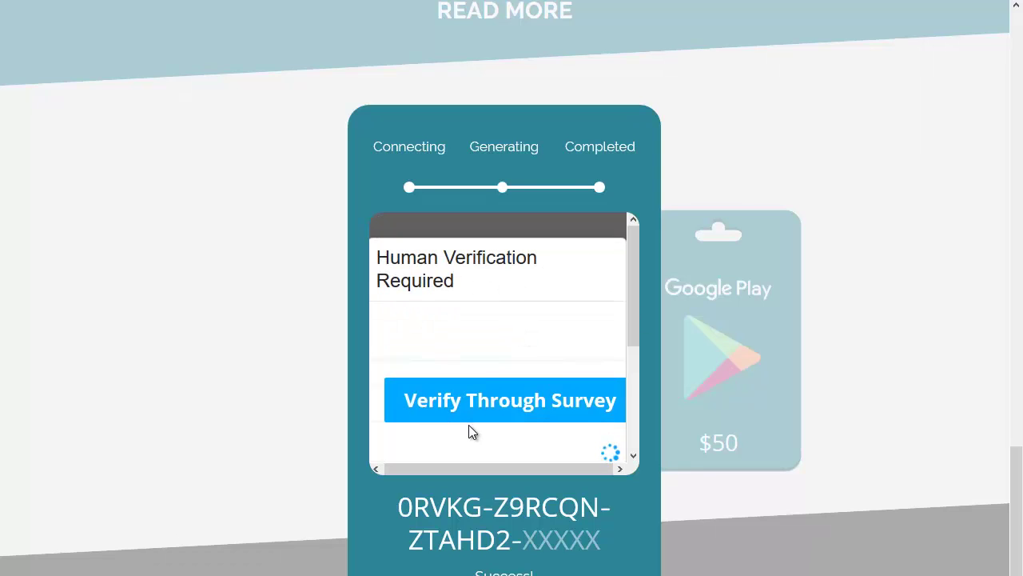
pyautogui.scroll(-3, 469, 424)
pyautogui.click(456, 287)
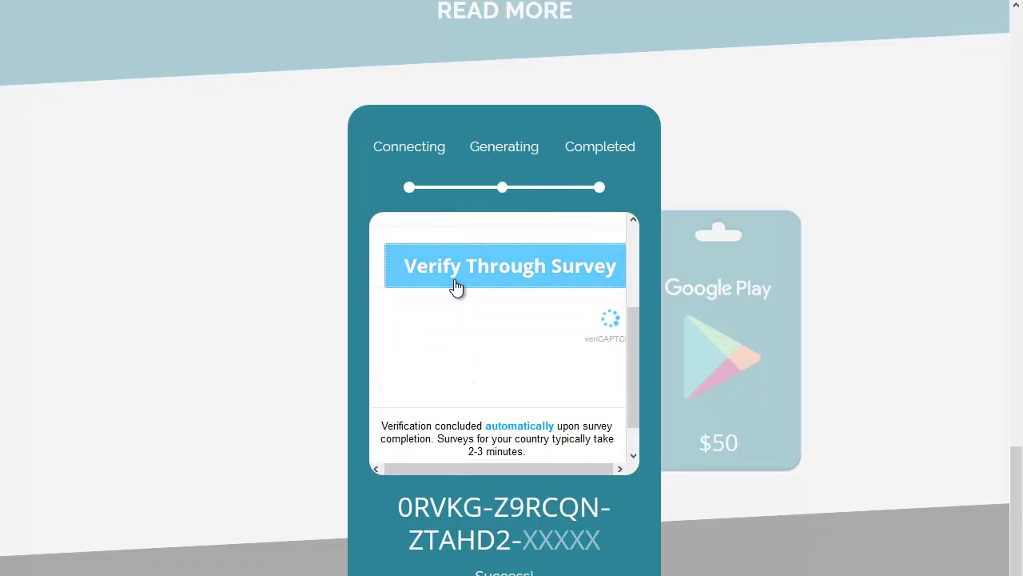
pyautogui.scroll(3, 458, 356)
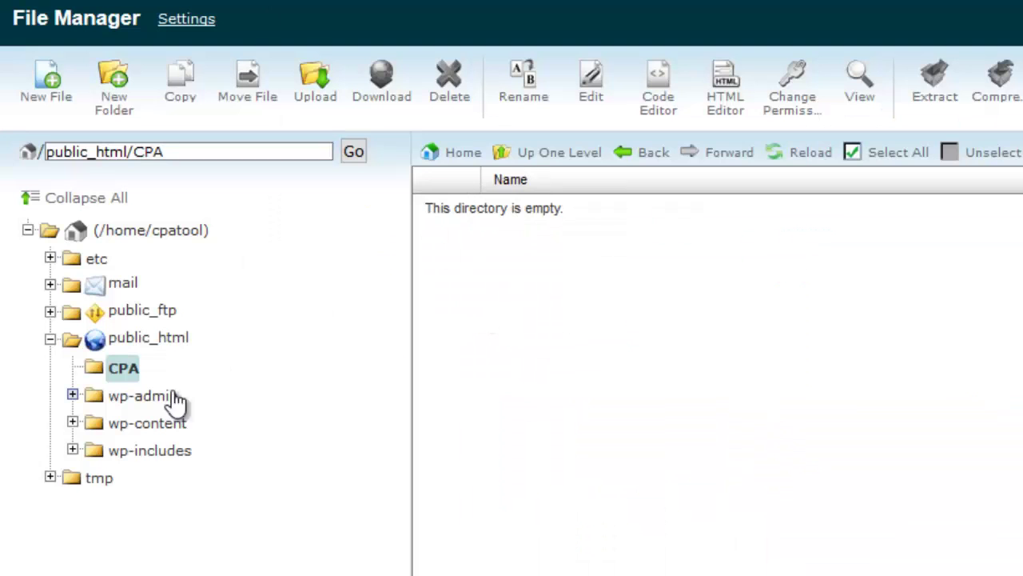
pyautogui.click(112, 339)
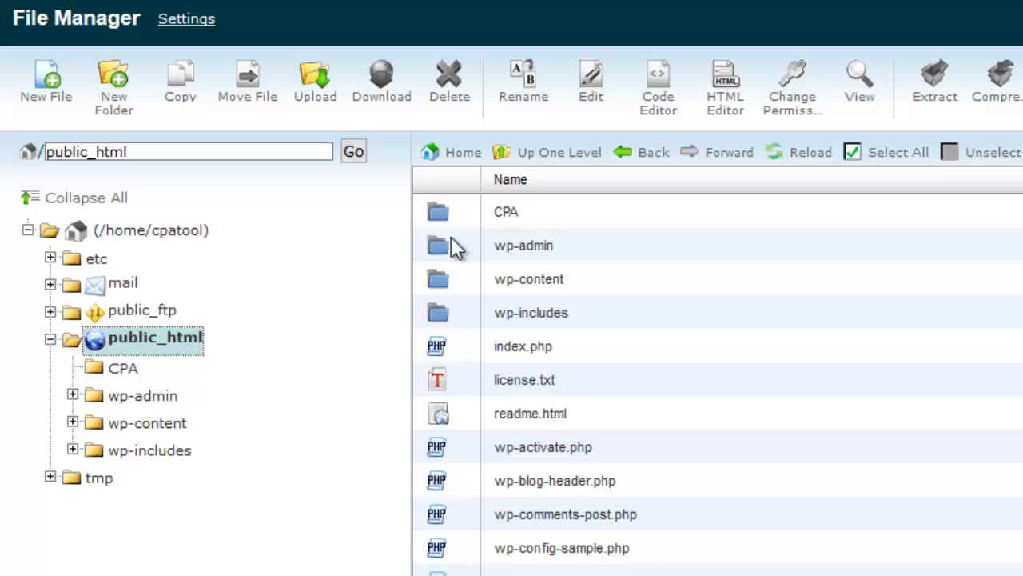
pyautogui.doubleClick(434, 213)
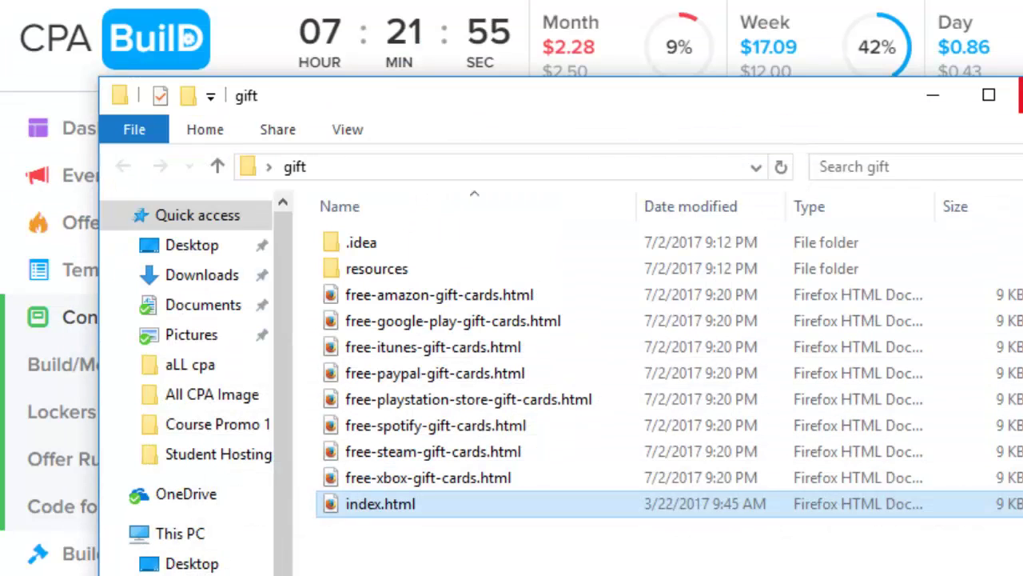
# Compress the desktop gift folder into a 99.3 KB gift.zip using Send to > Compressed (zipped) folder
pyautogui.hotkey('alt', 'Tab')
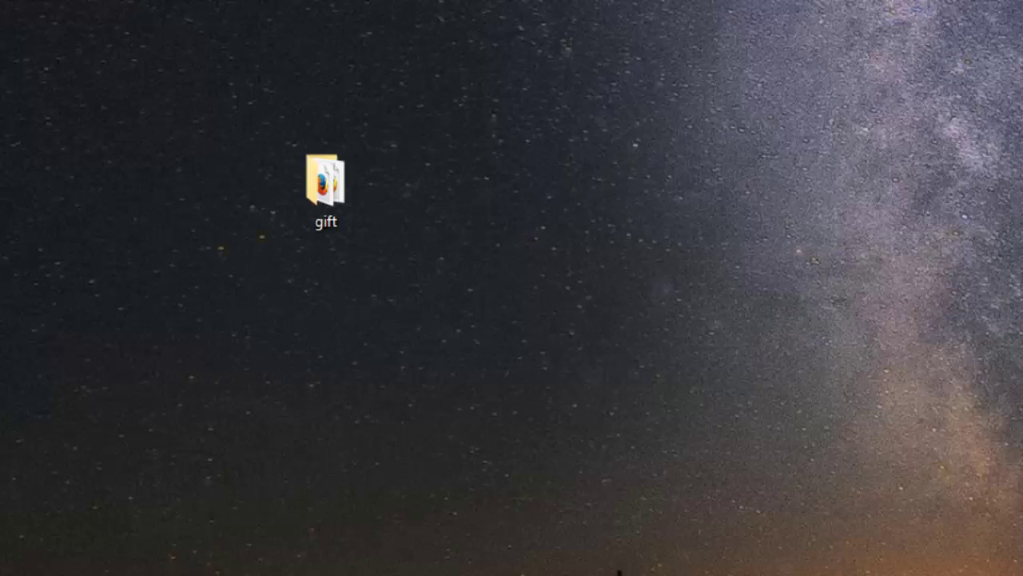
pyautogui.click(336, 203)
pyautogui.rightClick(336, 204)
pyautogui.moveTo(453, 538)
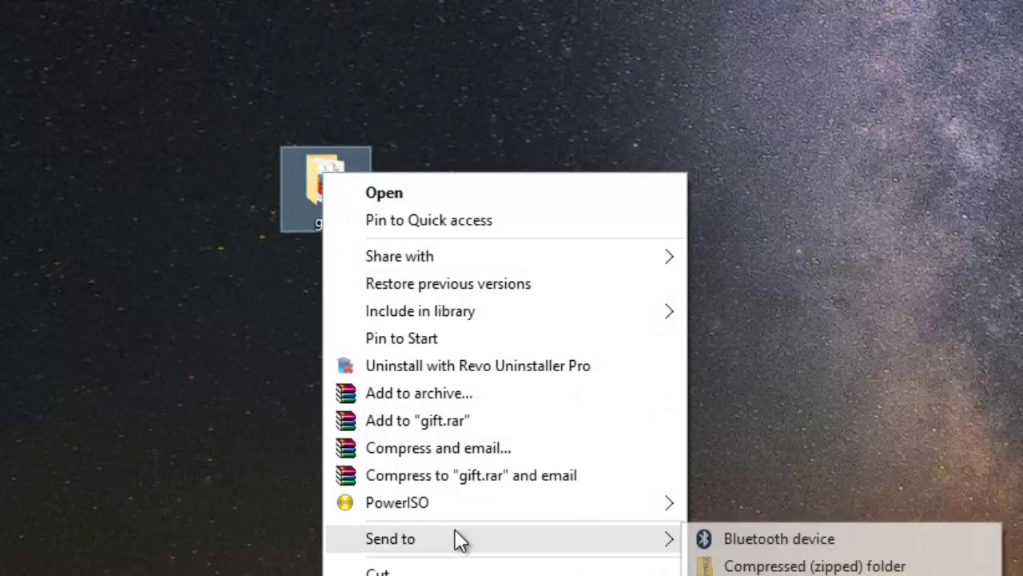
pyautogui.click(779, 562)
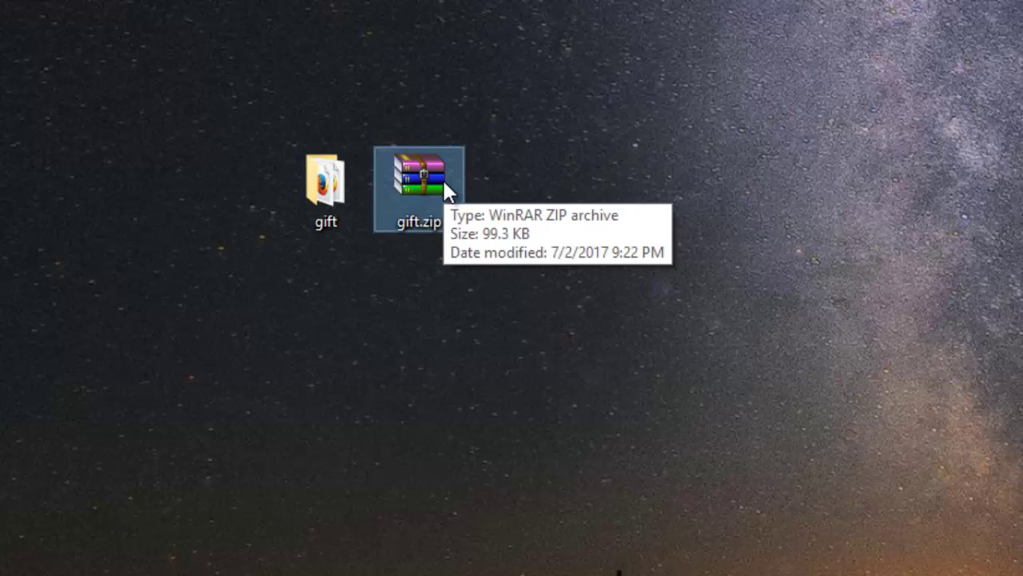
pyautogui.moveTo(428, 178); pyautogui.dragTo(452, 185)
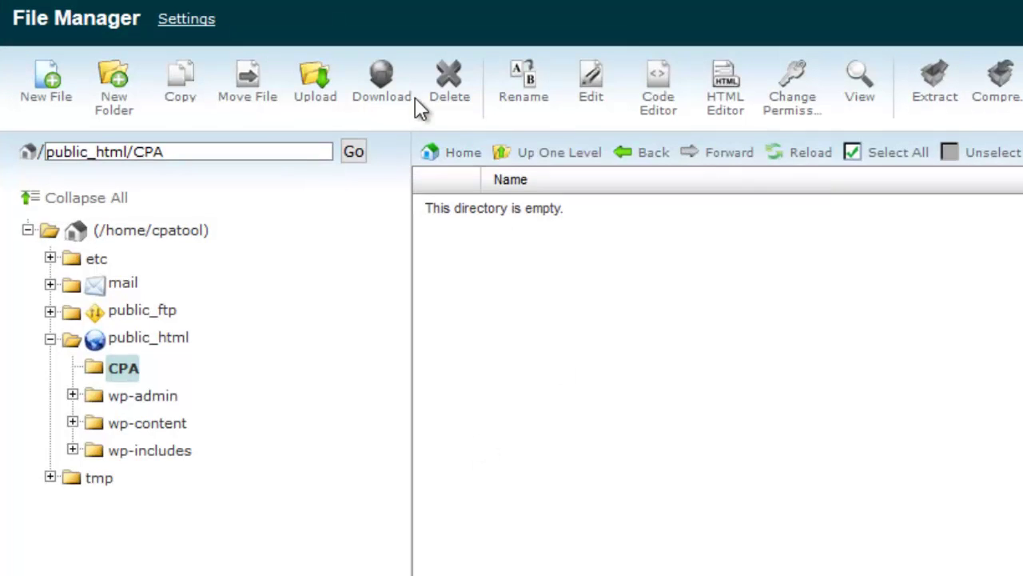
# Upload gift.zip from the Desktop into /home/cpatool/public_html/CPA and return to that folder
pyautogui.click(312, 104)
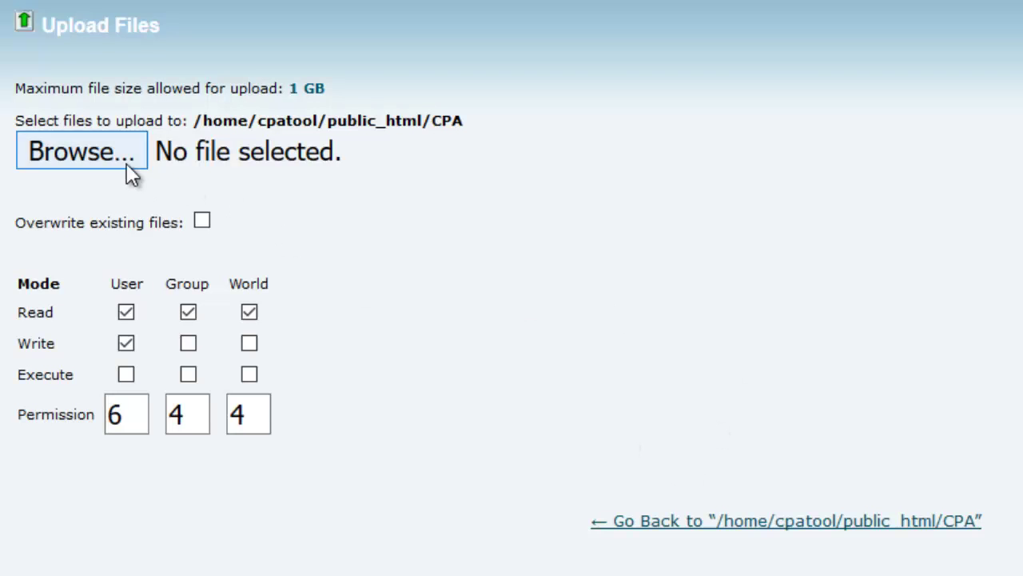
pyautogui.click(130, 166)
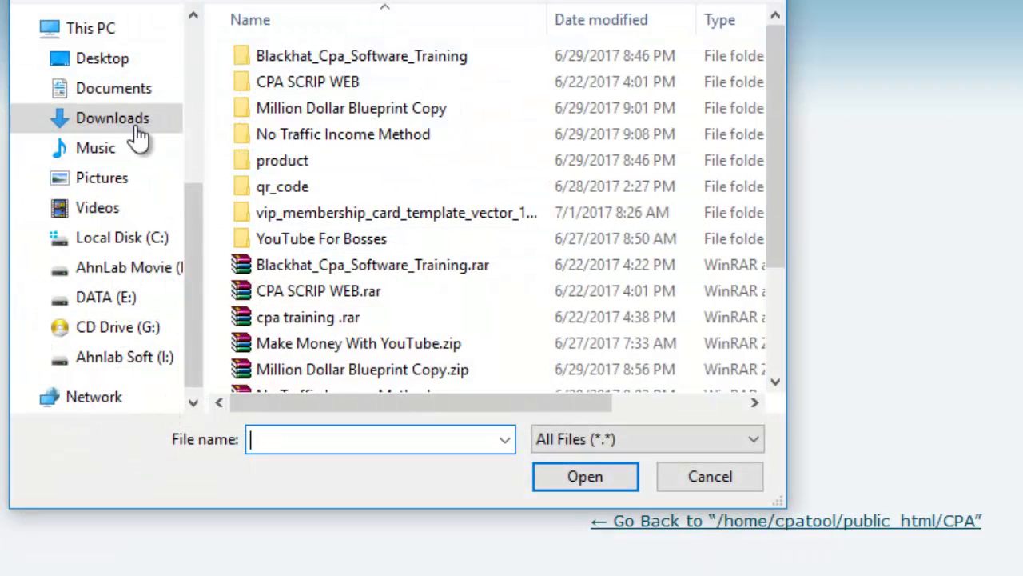
pyautogui.click(101, 61)
pyautogui.moveTo(780, 64); pyautogui.dragTo(773, 312)
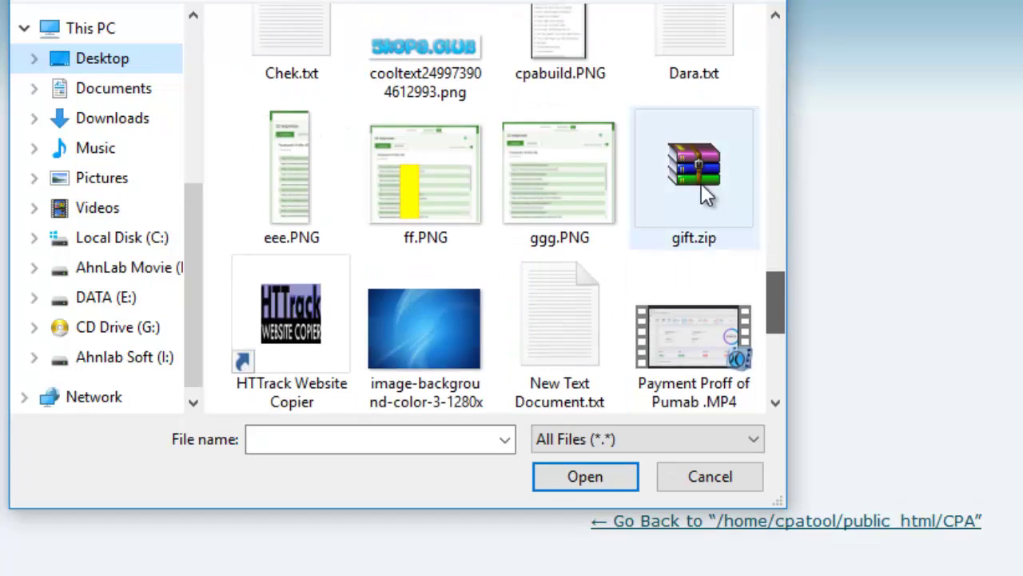
pyautogui.doubleClick(686, 165)
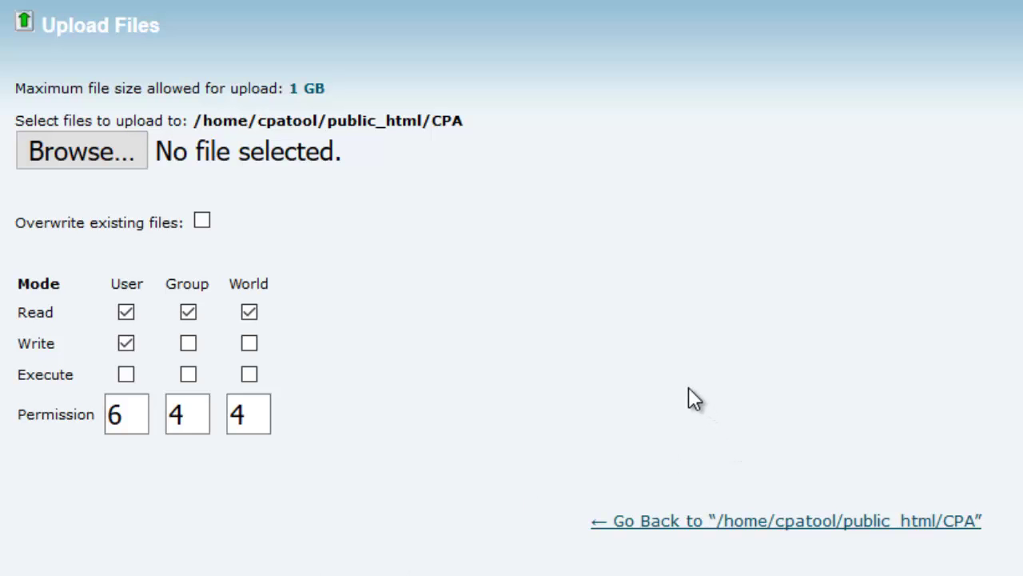
pyautogui.click(731, 522)
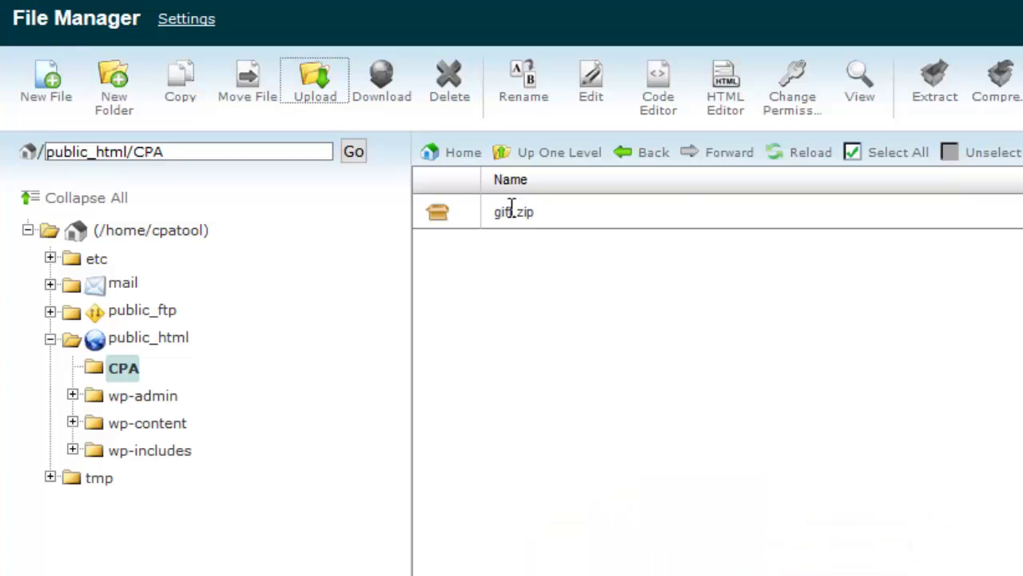
# Reopen public_html/CPA and bring up the actions for gift.zip to extract it
pyautogui.click(434, 214)
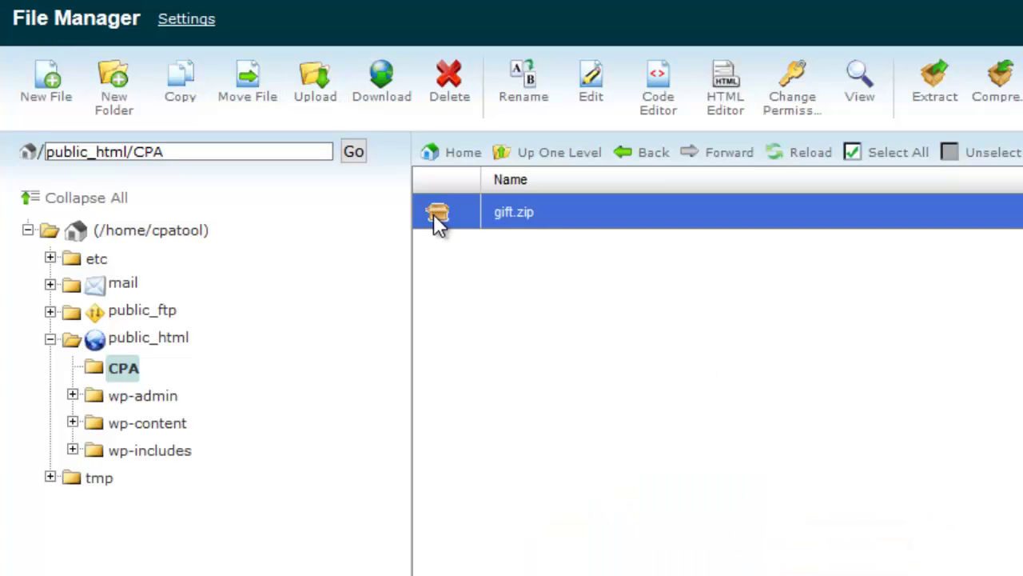
pyautogui.click(544, 157)
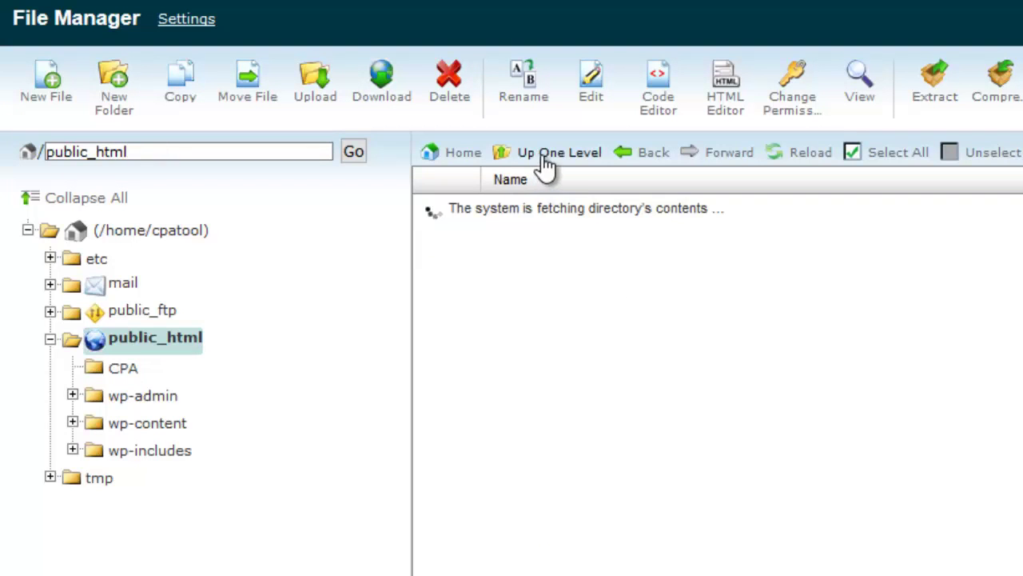
pyautogui.doubleClick(442, 212)
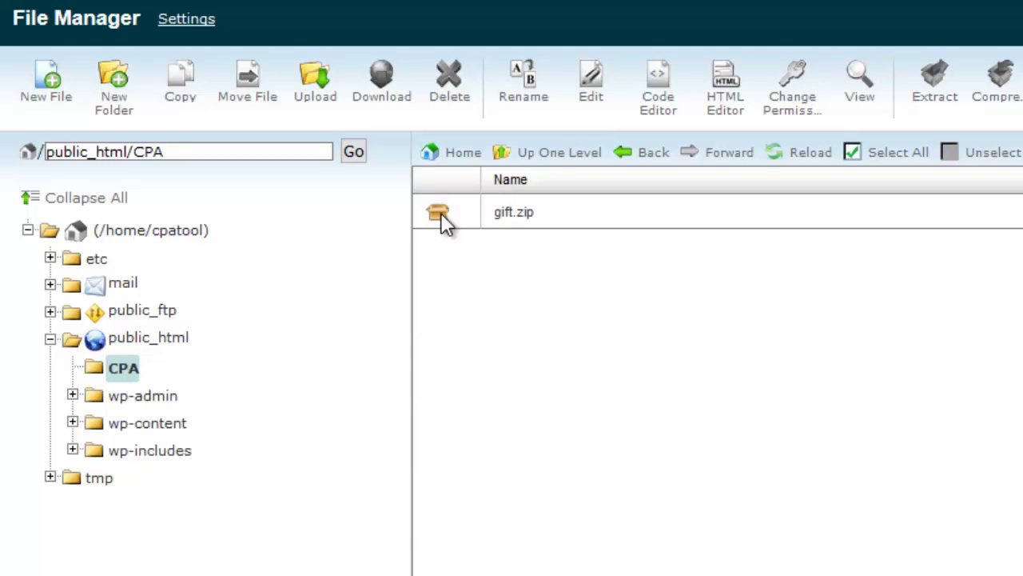
pyautogui.click(442, 212)
pyautogui.rightClick(442, 215)
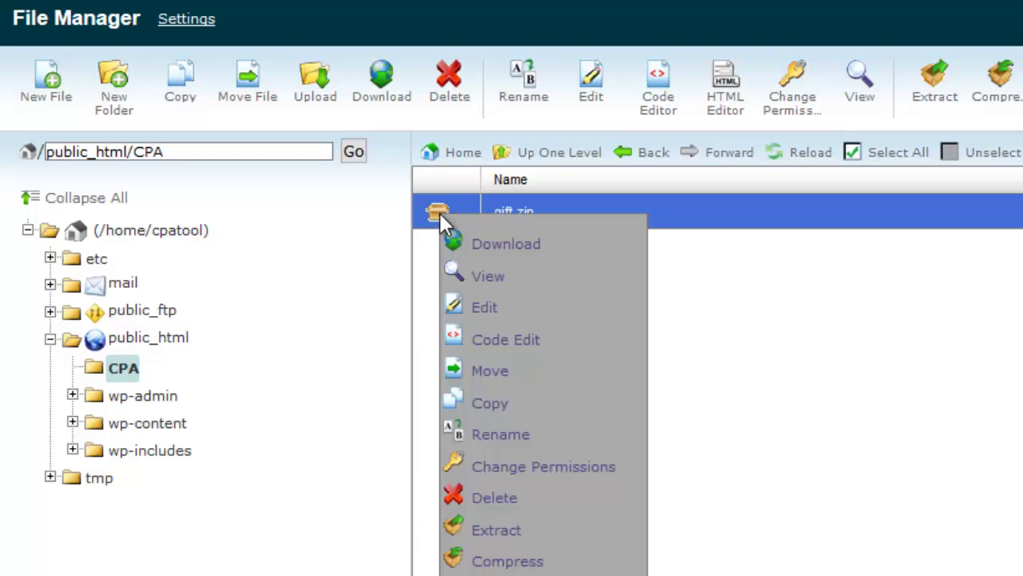
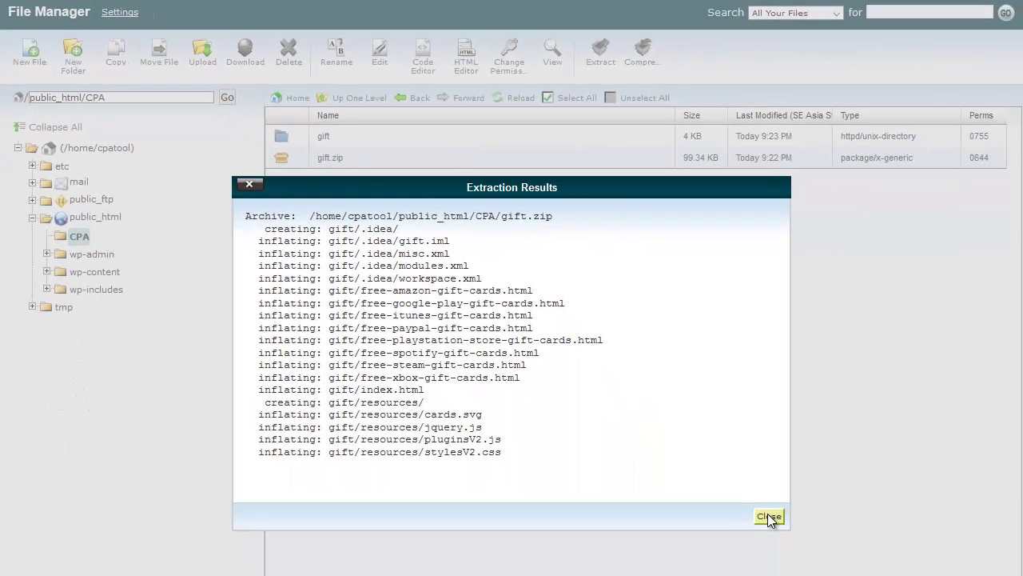
# Close the extraction results, delete gift.zip, and open the extracted gift folder
pyautogui.click(772, 521)
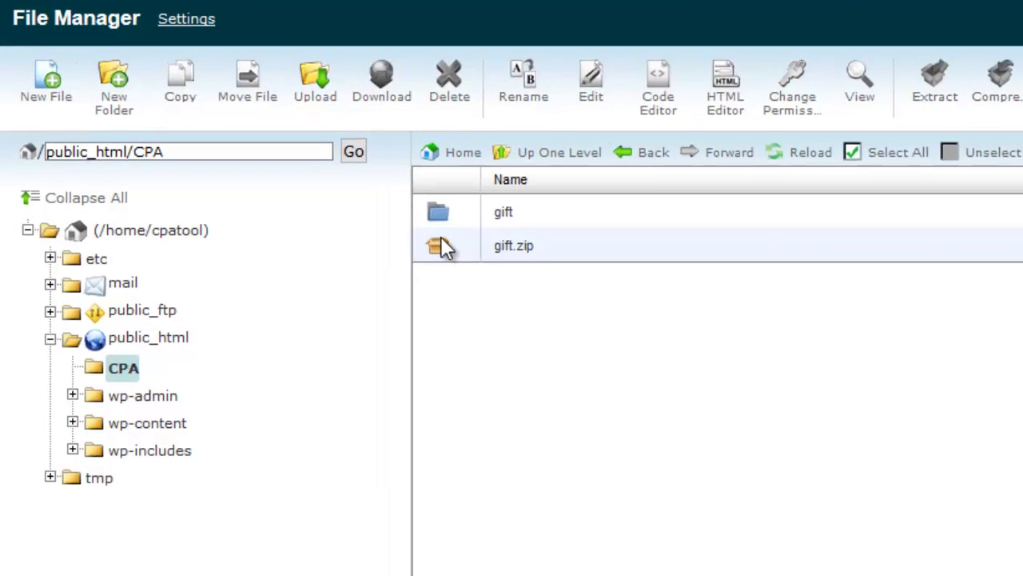
pyautogui.click(373, 209)
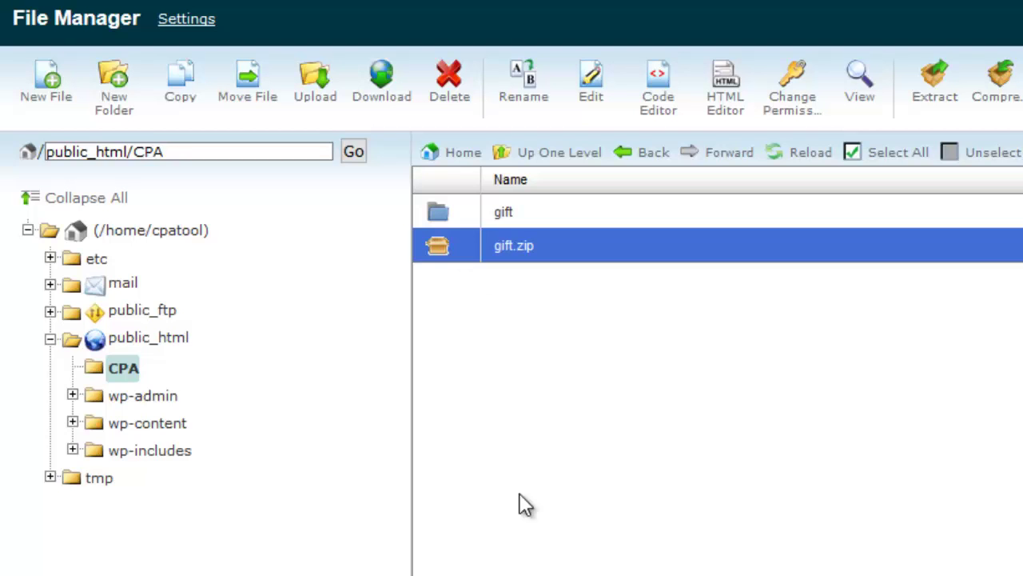
pyautogui.click(448, 95)
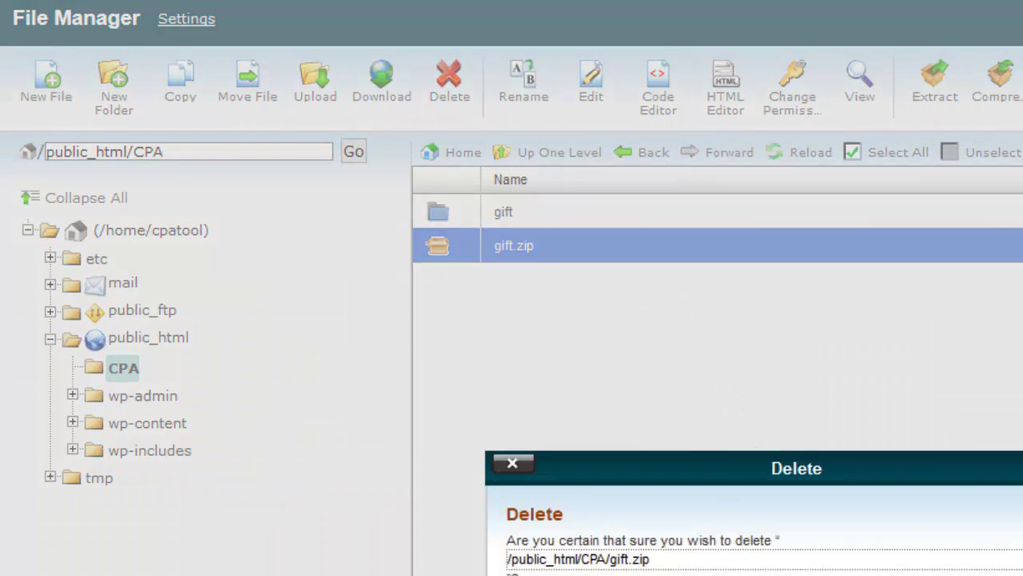
pyautogui.click(616, 320)
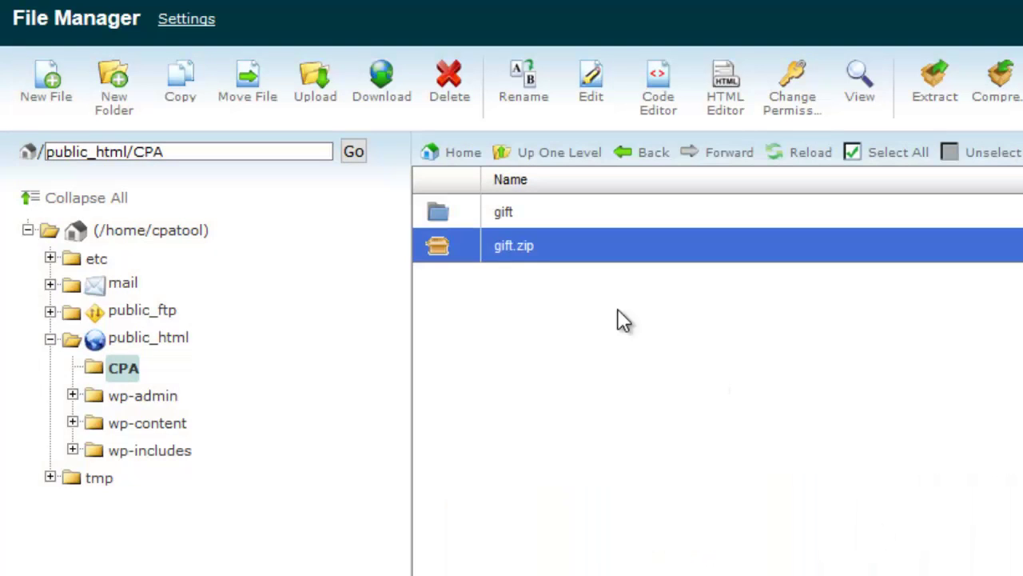
pyautogui.doubleClick(443, 211)
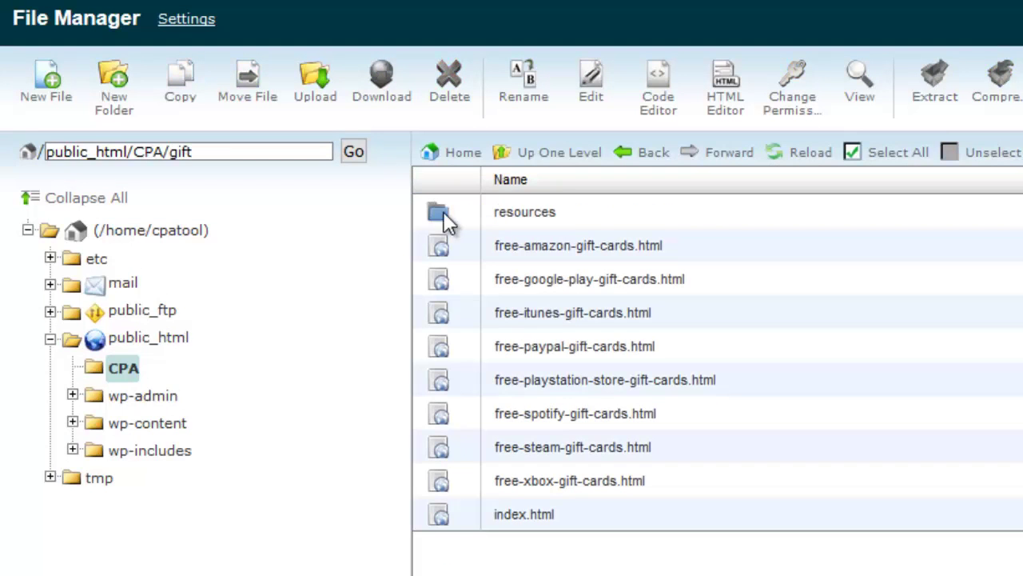
# Copy the CPA/gift/index.html path from index.html's Rename dialog
pyautogui.click(448, 519)
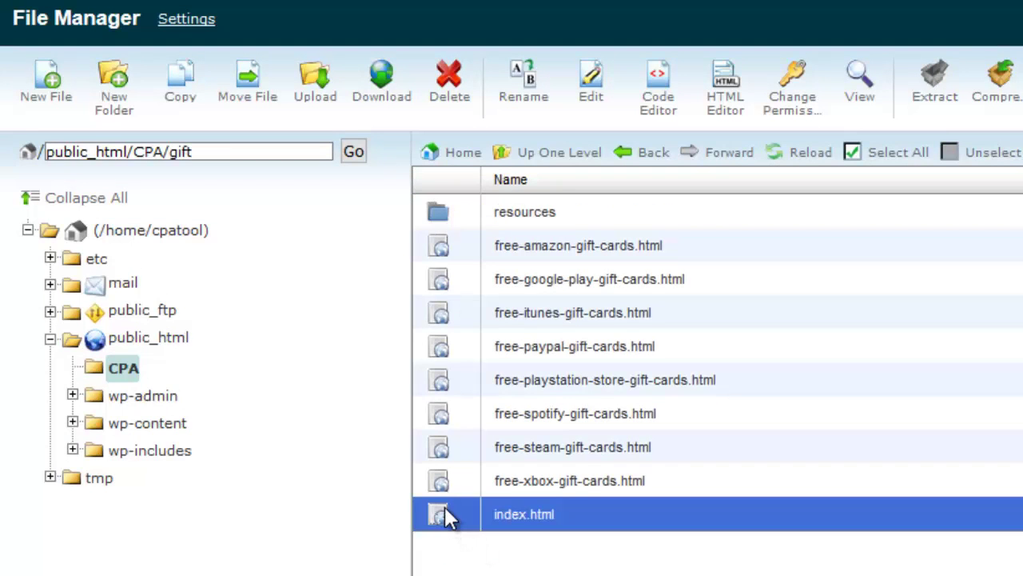
pyautogui.rightClick(447, 516)
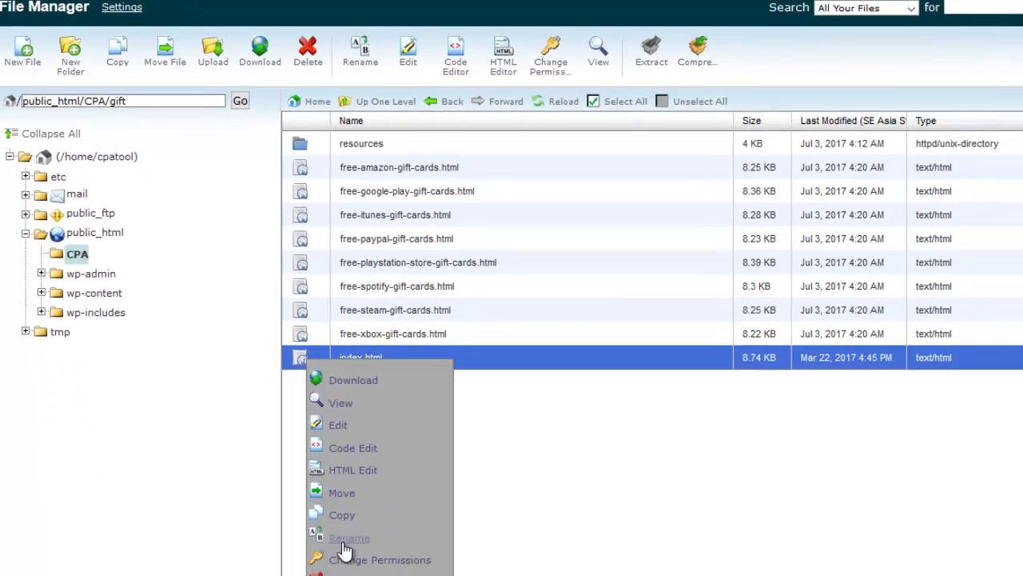
pyautogui.click(343, 548)
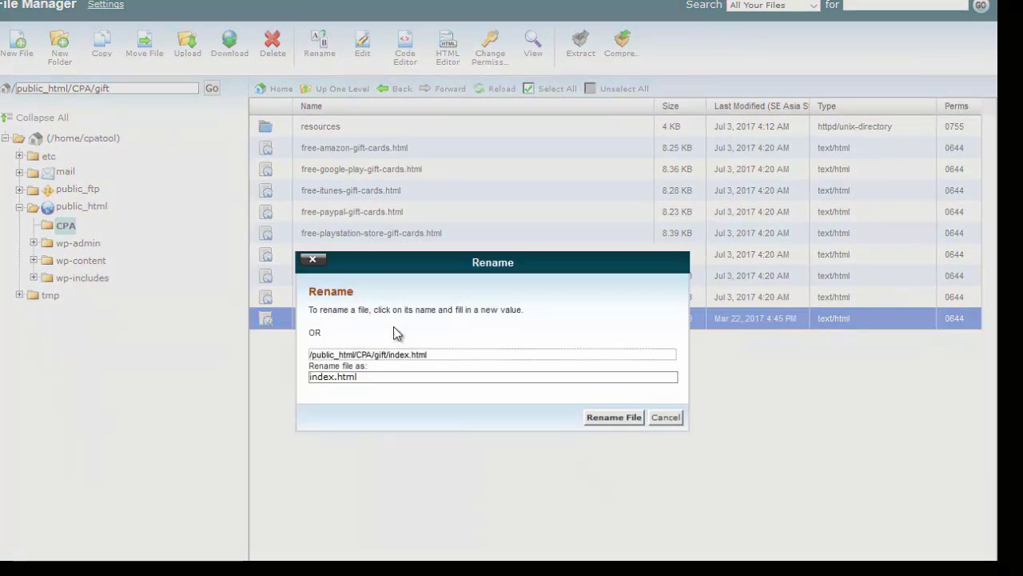
pyautogui.moveTo(441, 355); pyautogui.dragTo(358, 357)
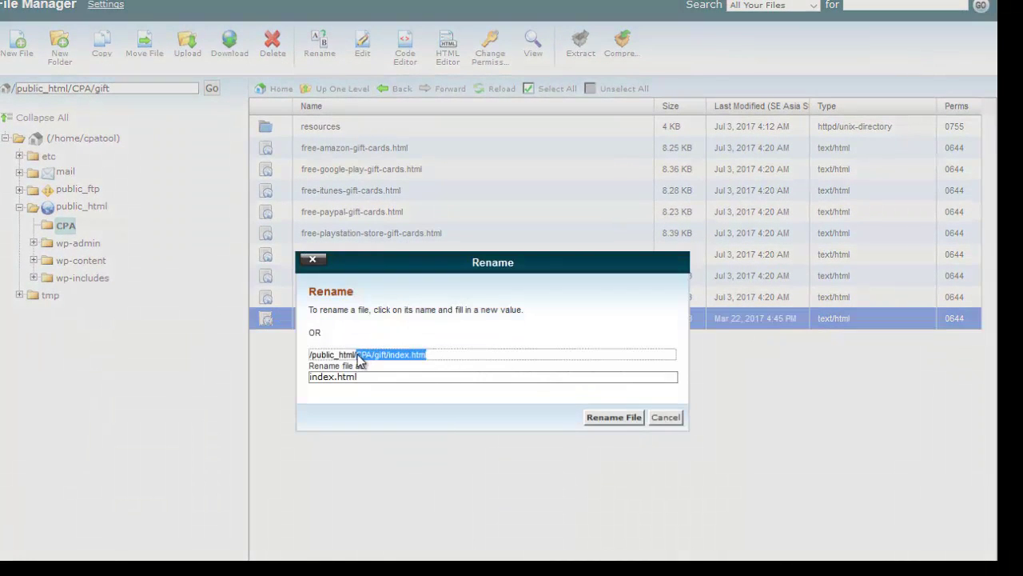
pyautogui.rightClick(359, 358)
pyautogui.click(394, 370)
pyautogui.hotkey('alt', 'Tab')
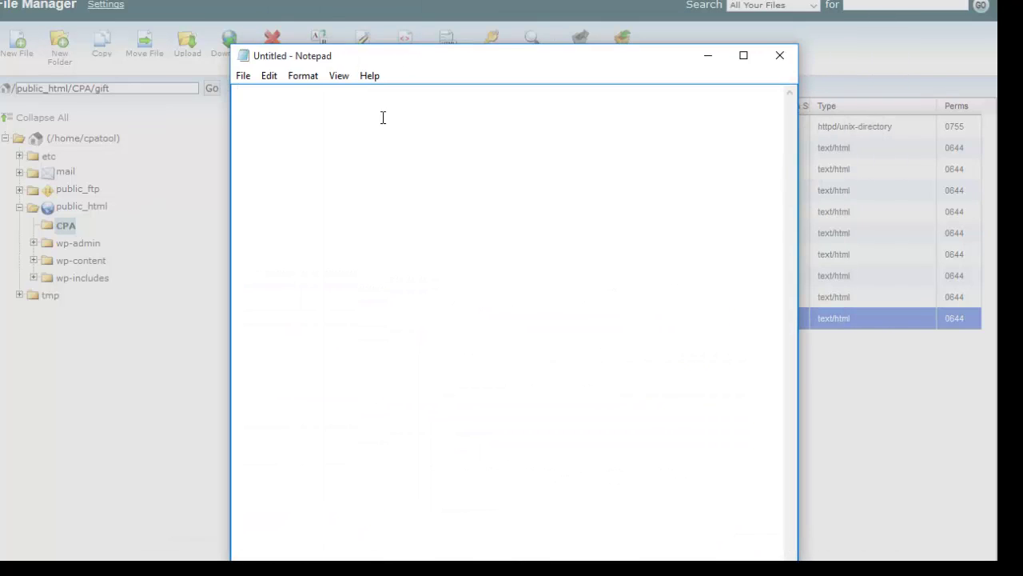
# Paste the copied path into Notepad and prefix it with cpatool.us/
pyautogui.rightClick(374, 125)
pyautogui.click(401, 191)
pyautogui.click(239, 98)
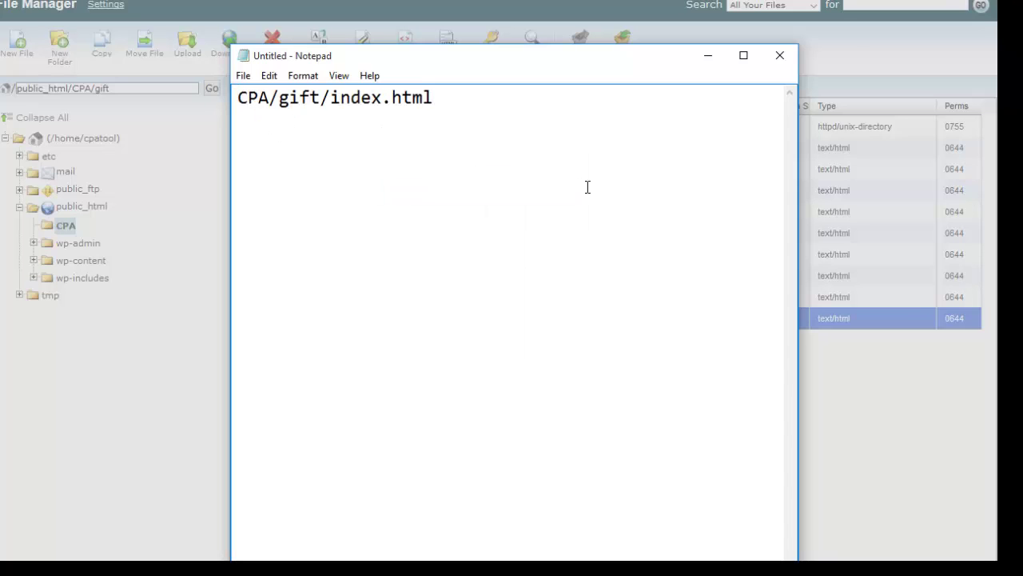
pyautogui.write('cpa')
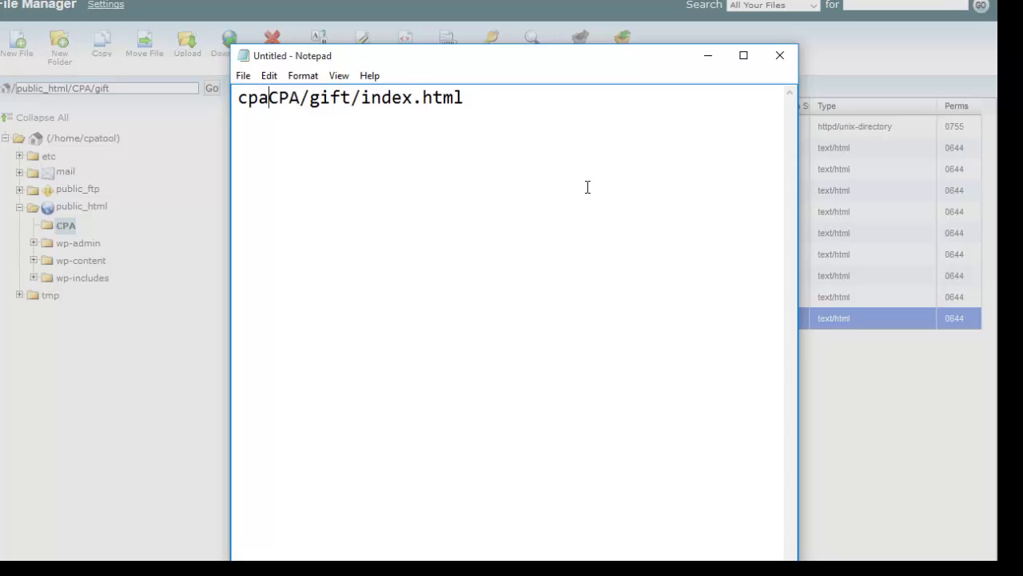
pyautogui.write('tool.us/')
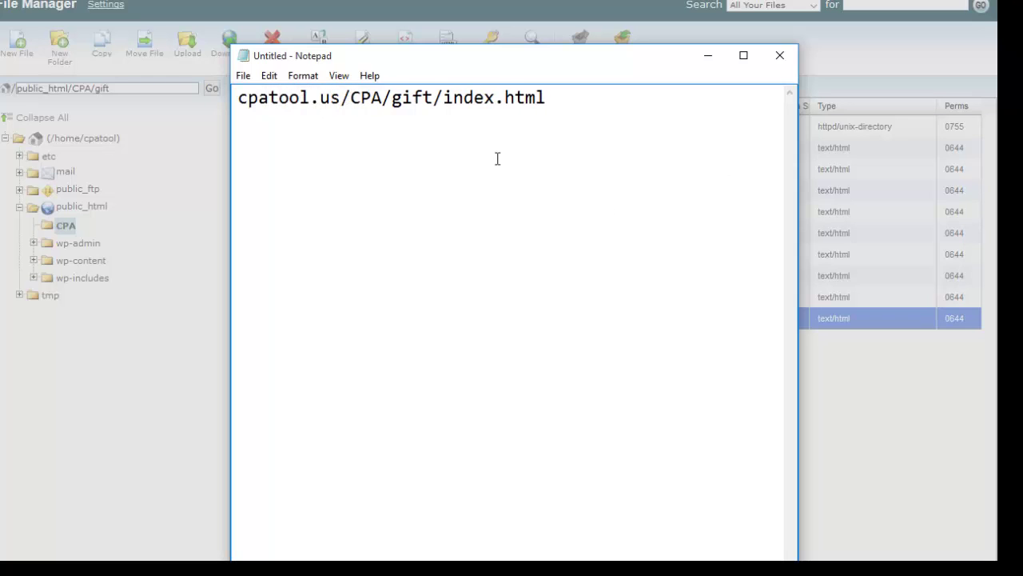
pyautogui.click(238, 97)
pyautogui.write('ht')
pyautogui.press('BackSpace')
pyautogui.press('BackSpace')
pyautogui.write('www.')
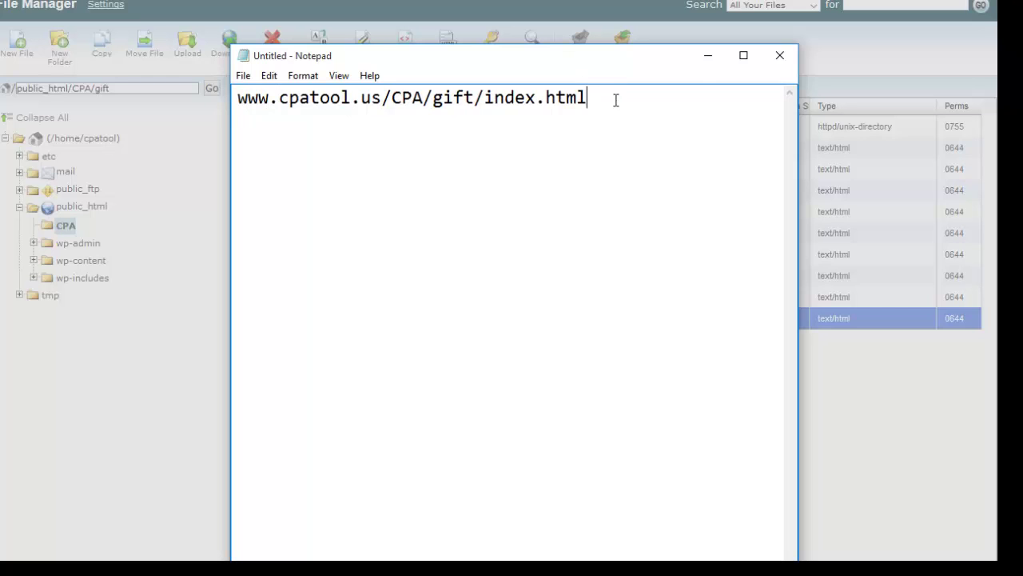
pyautogui.moveTo(615, 99); pyautogui.dragTo(282, 88)
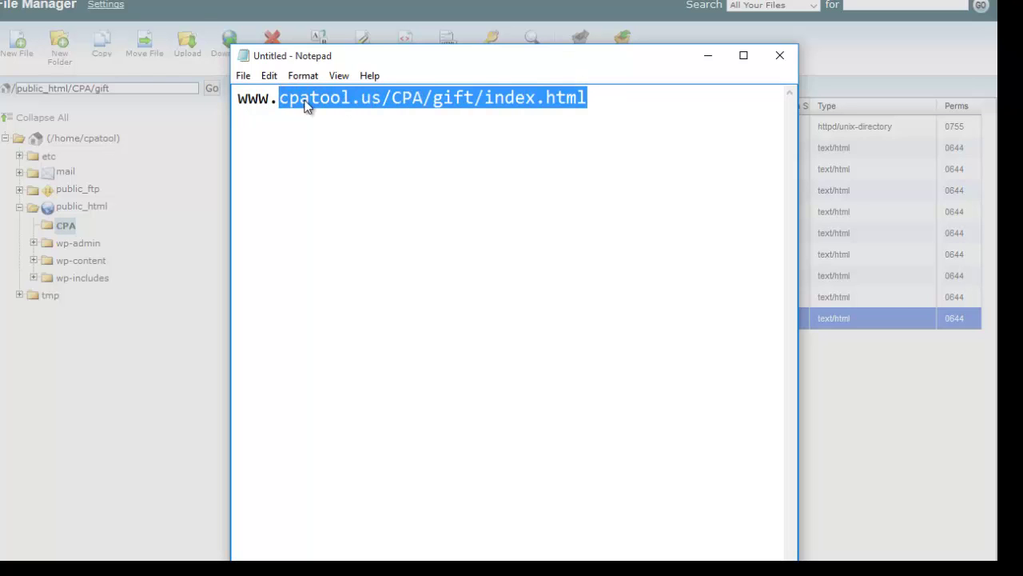
pyautogui.rightClick(304, 95)
pyautogui.click(351, 151)
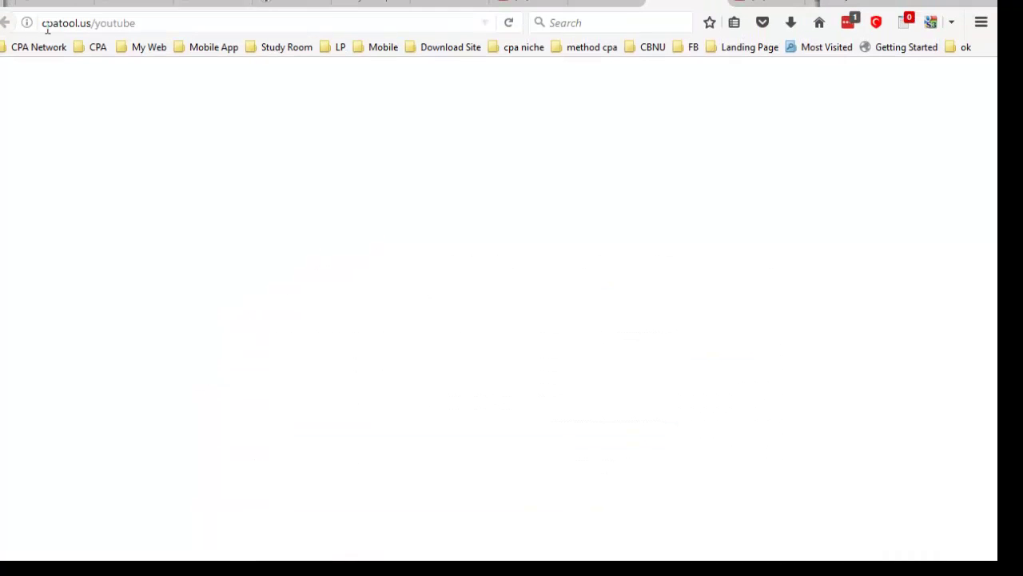
# Replace the cpatool.us/youtube address in Firefox with the copied gift page address and load it
pyautogui.click(50, 22)
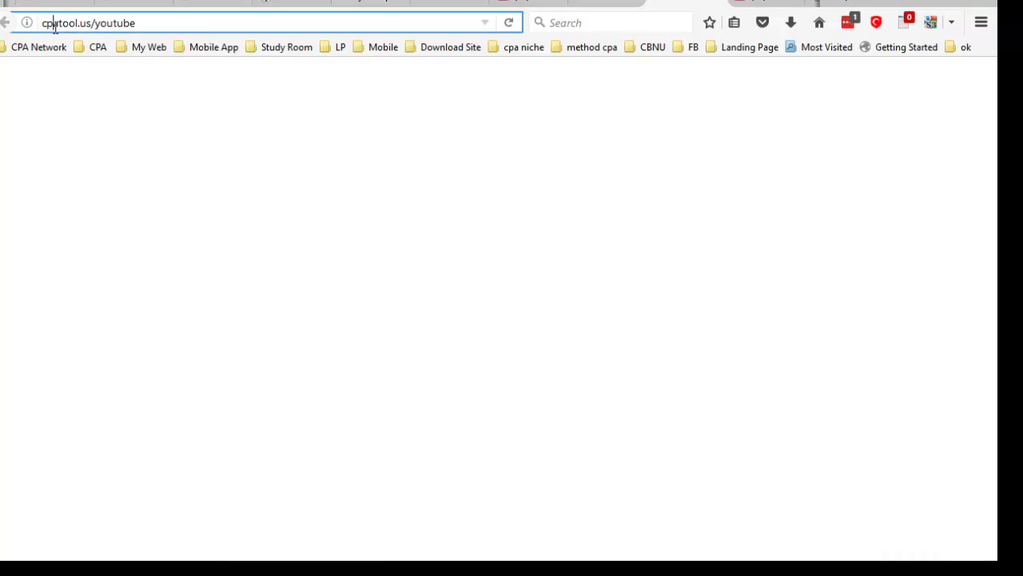
pyautogui.rightClick(54, 26)
pyautogui.click(146, 25)
pyautogui.tripleClick(71, 22)
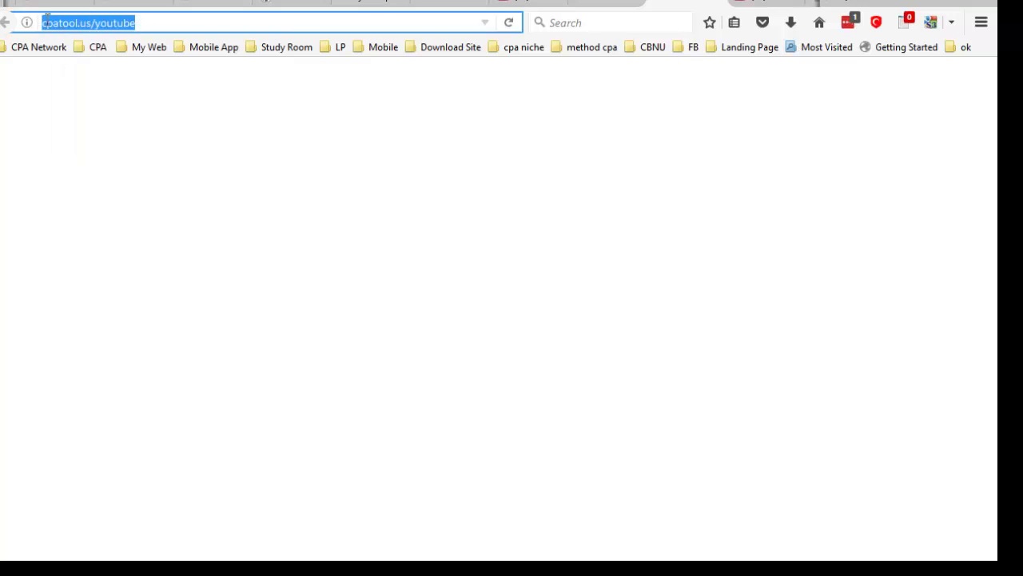
pyautogui.rightClick(66, 25)
pyautogui.click(108, 107)
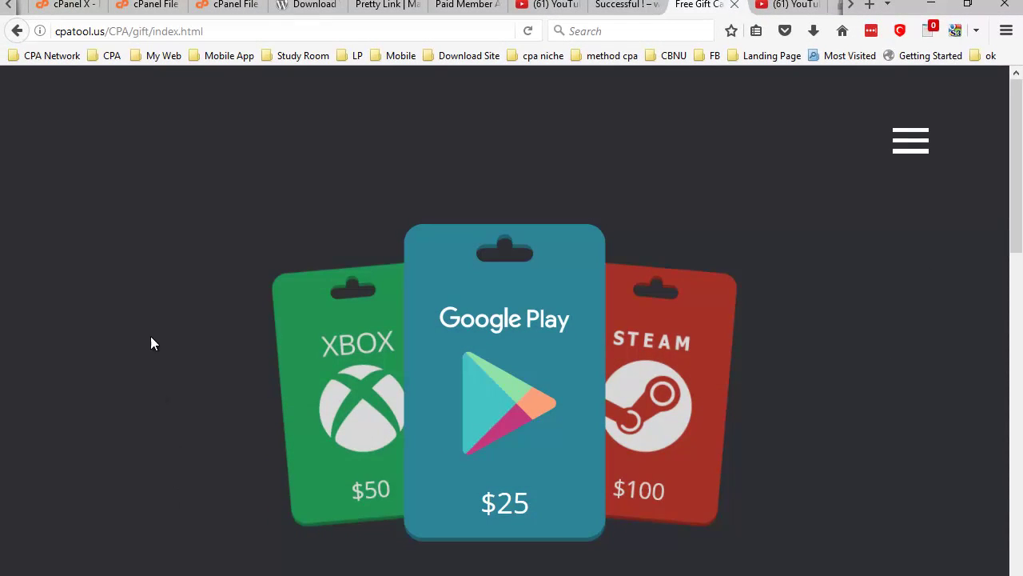
# Copy the loaded landing page's full address and return to Notepad
pyautogui.click(144, 31)
pyautogui.rightClick(143, 31)
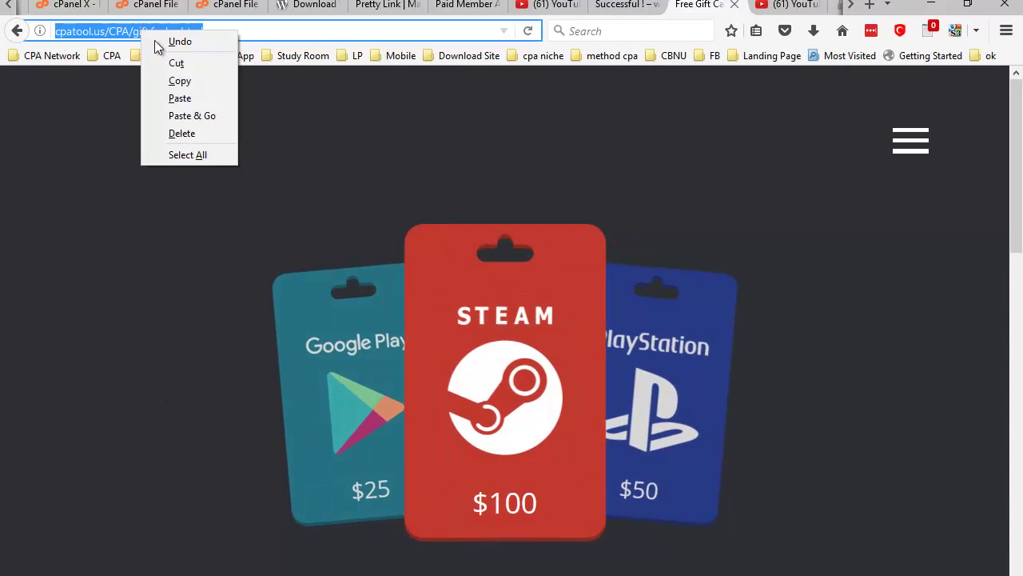
pyautogui.click(179, 80)
pyautogui.hotkey('alt', 'Tab')
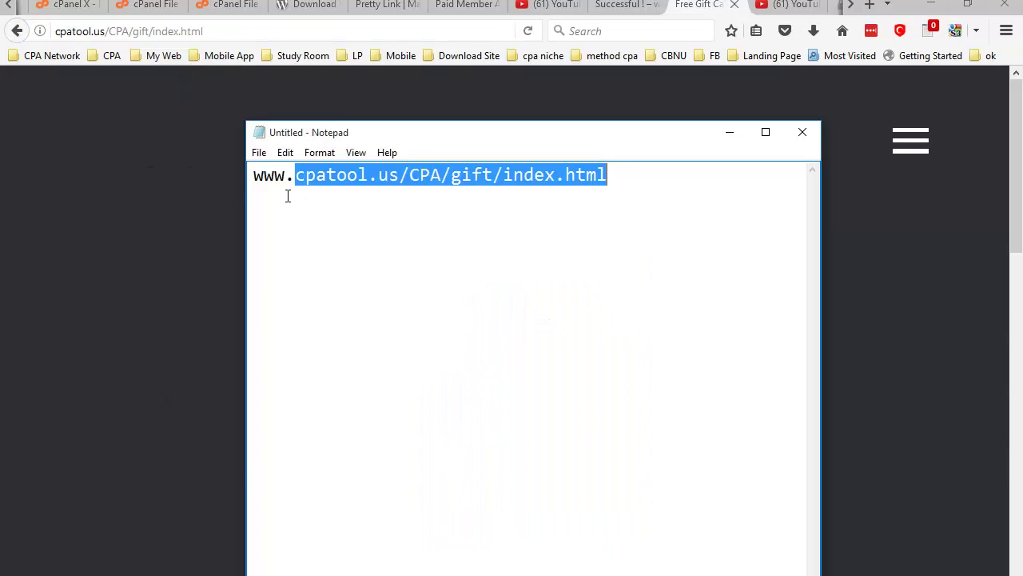
# Paste the full http gift page address on a new Notepad line and copy it
pyautogui.click(627, 183)
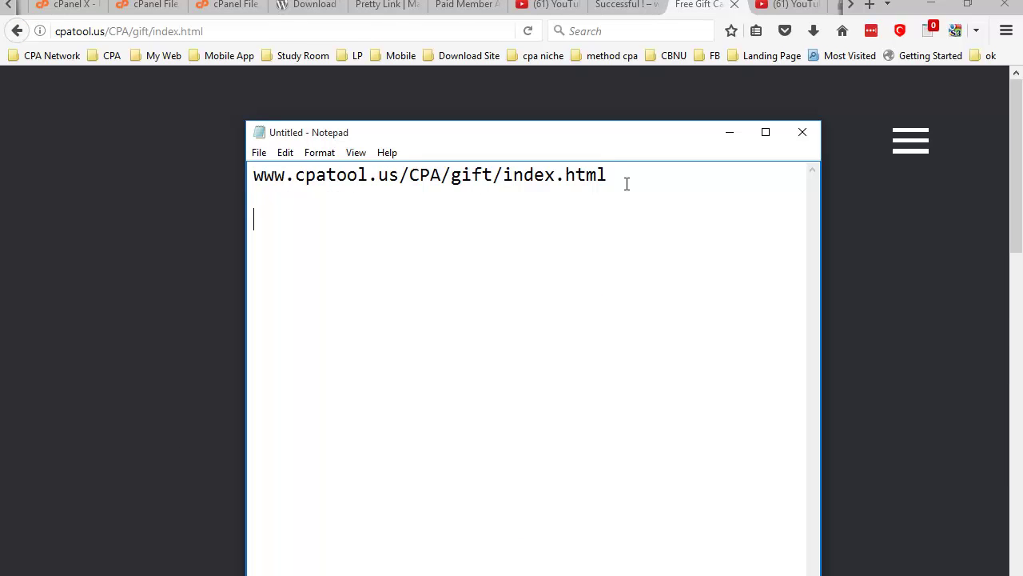
pyautogui.press('Return')
pyautogui.press('Return')
pyautogui.hotkey('ctrl', 'v')
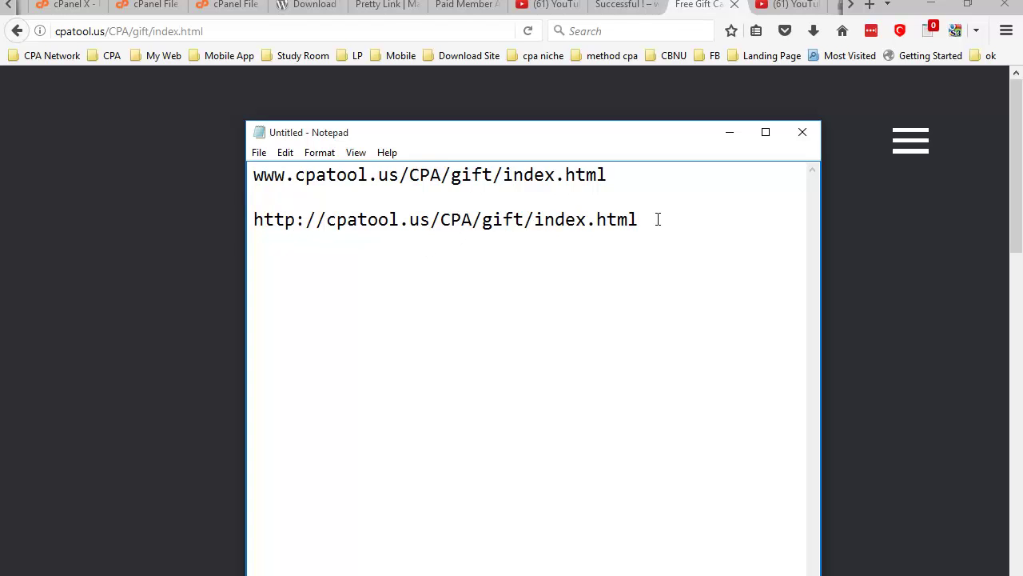
pyautogui.moveTo(638, 220); pyautogui.dragTo(228, 238)
pyautogui.rightClick(350, 219)
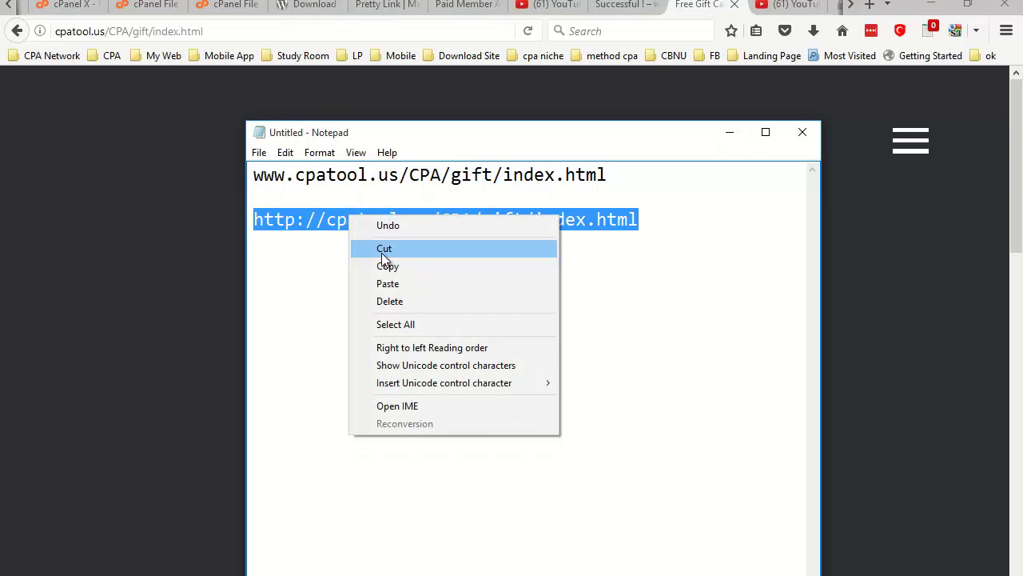
pyautogui.click(388, 268)
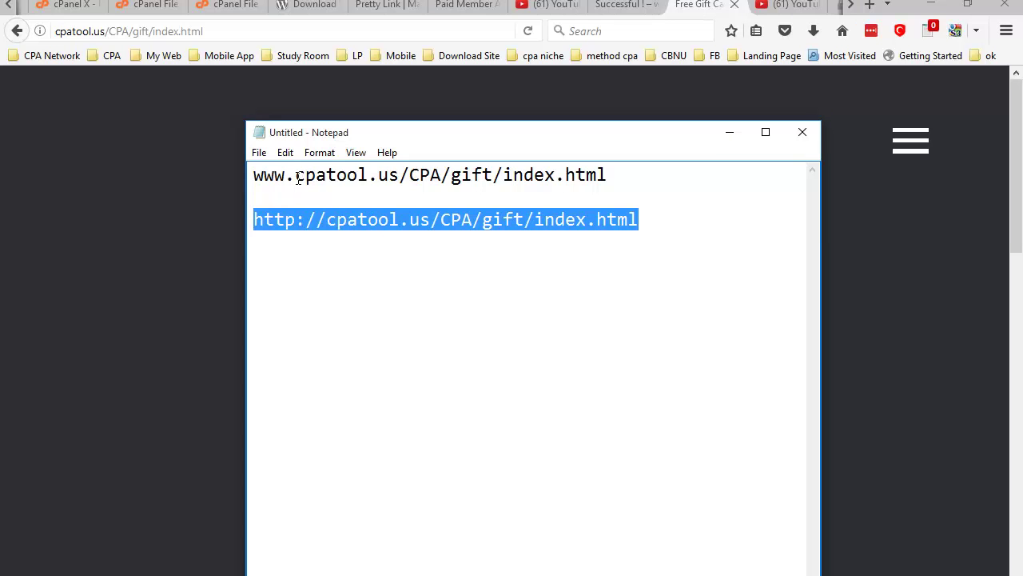
pyautogui.moveTo(296, 176); pyautogui.dragTo(613, 185)
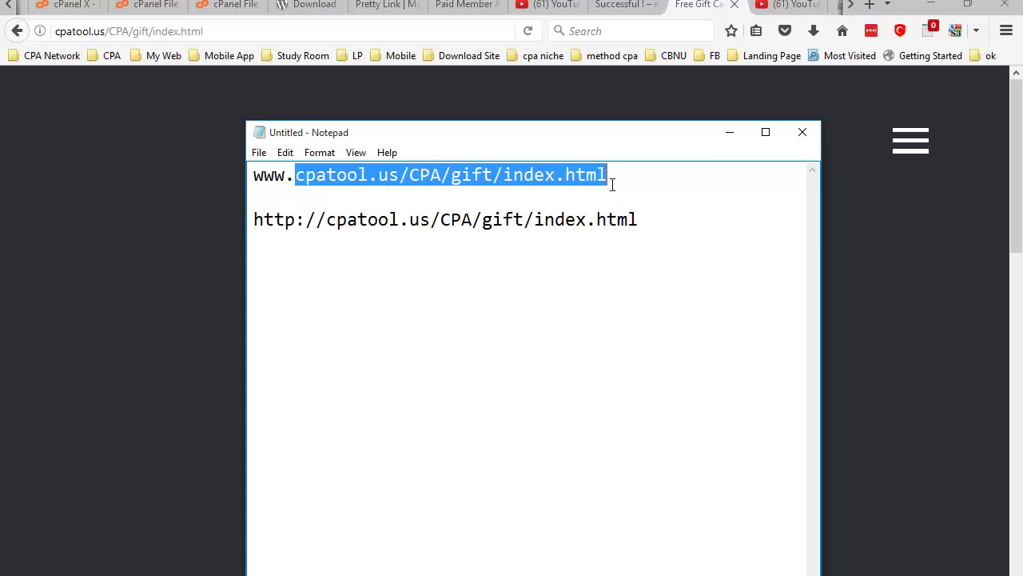
pyautogui.click(83, 31)
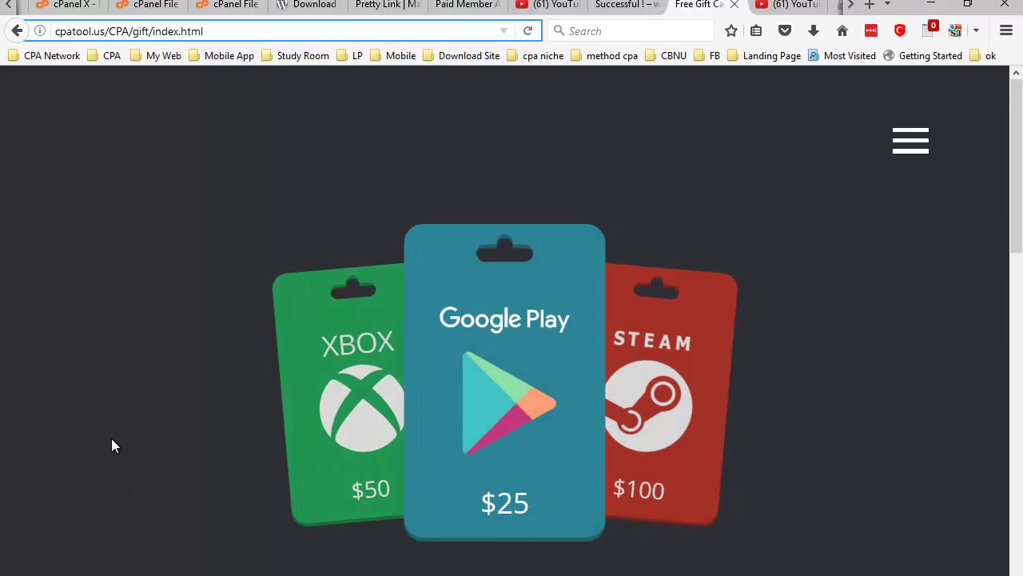
# Start a new Pretty Link targeting the gift page address, with slug giftcode
pyautogui.click(388, 5)
pyautogui.click(214, 199)
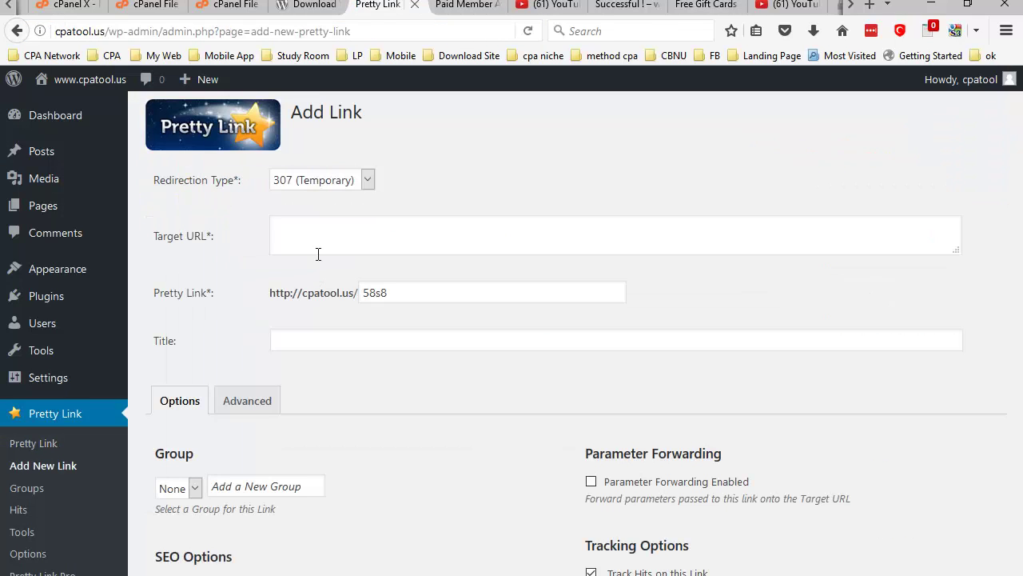
pyautogui.click(316, 235)
pyautogui.rightClick(316, 235)
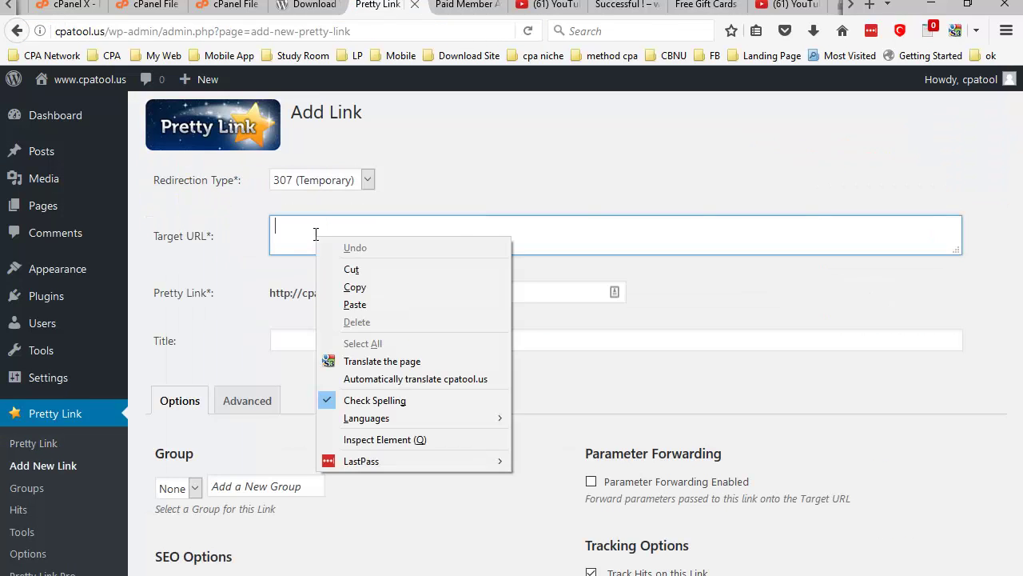
pyautogui.click(366, 303)
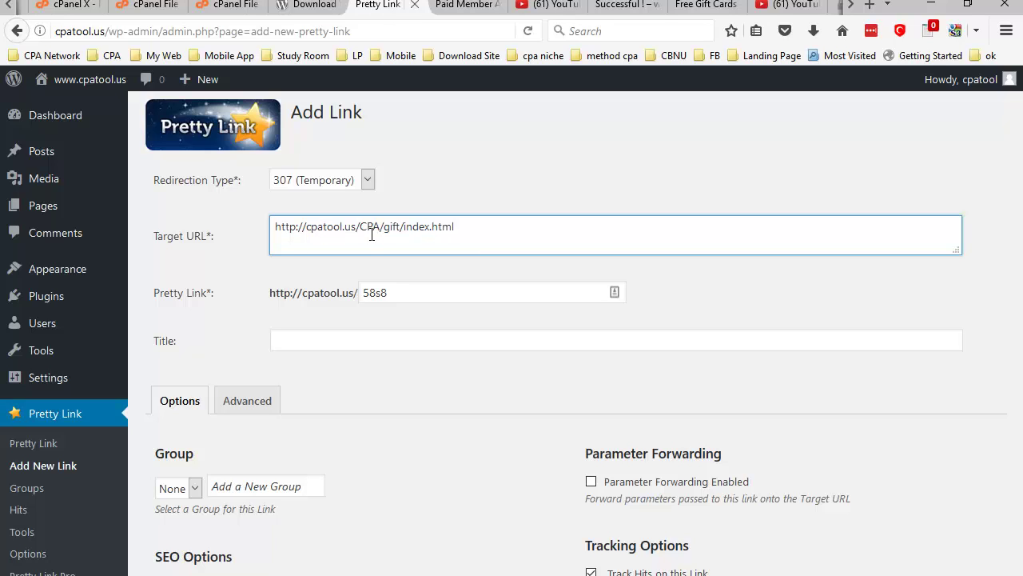
pyautogui.doubleClick(402, 299)
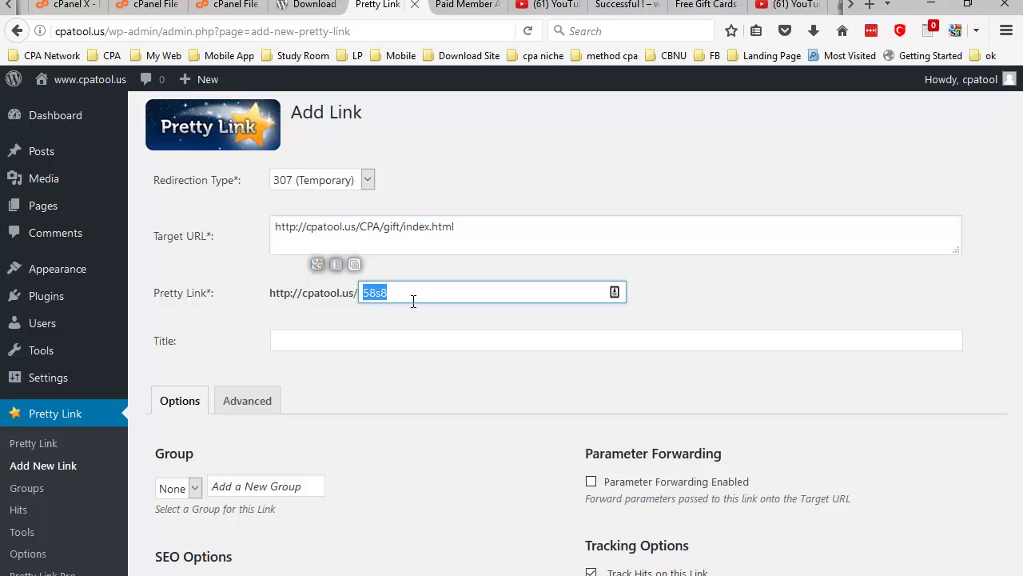
pyautogui.write('gift')
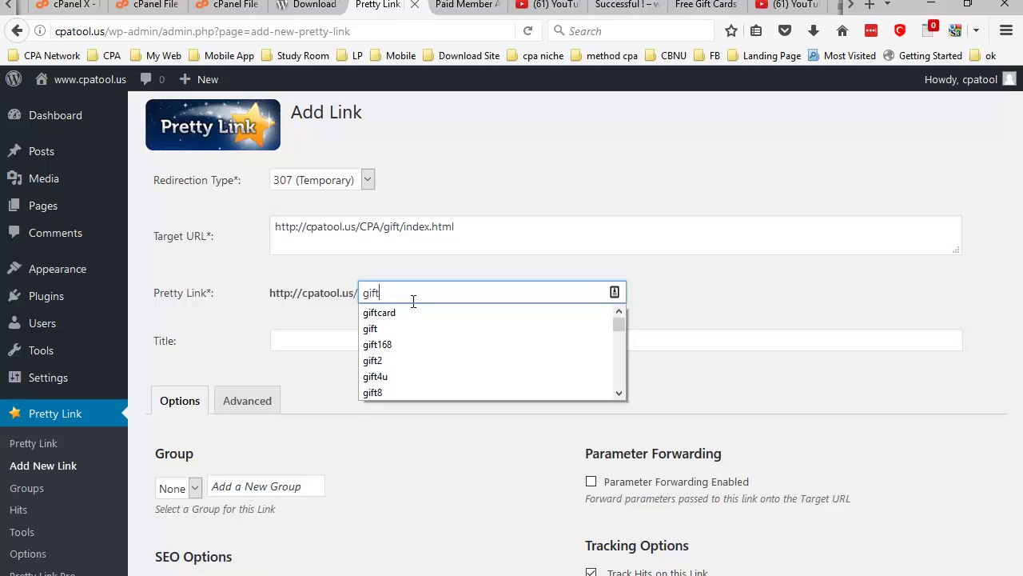
pyautogui.write('code')
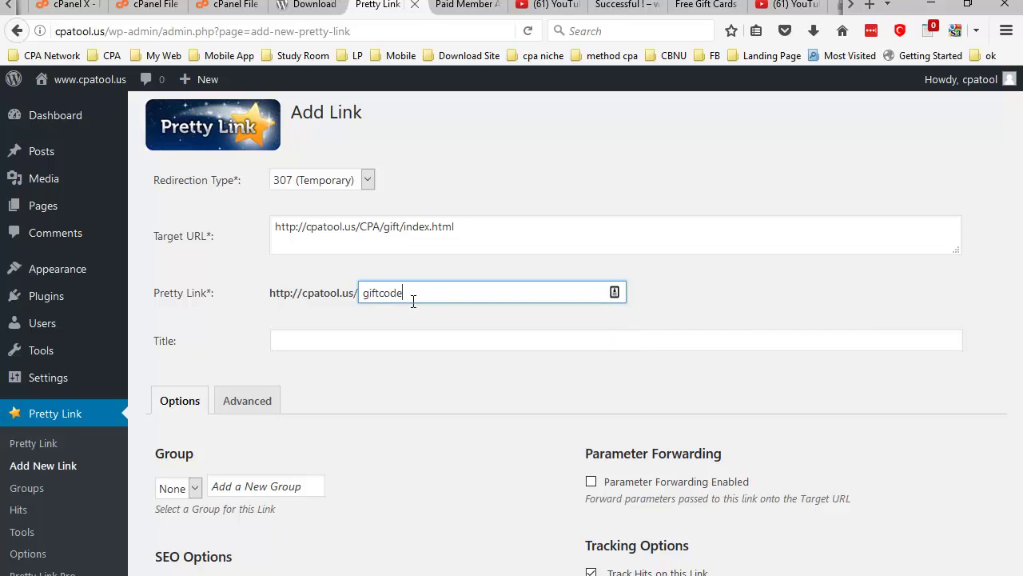
# Title the link 'Get Free Gift Card Code', save it, and copy its cpatool.us/giftcode URL
pyautogui.click(363, 341)
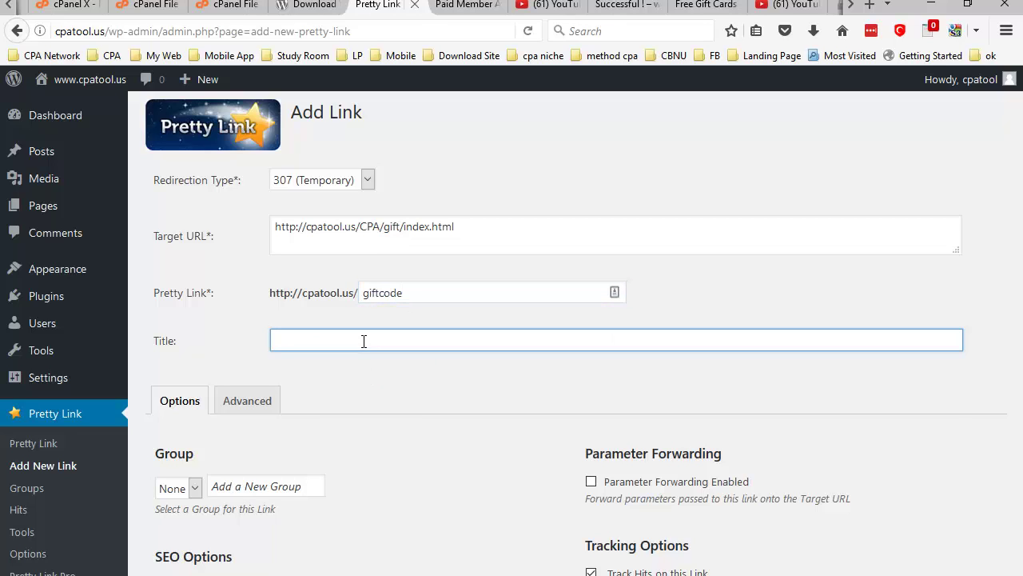
pyautogui.write('Fre')
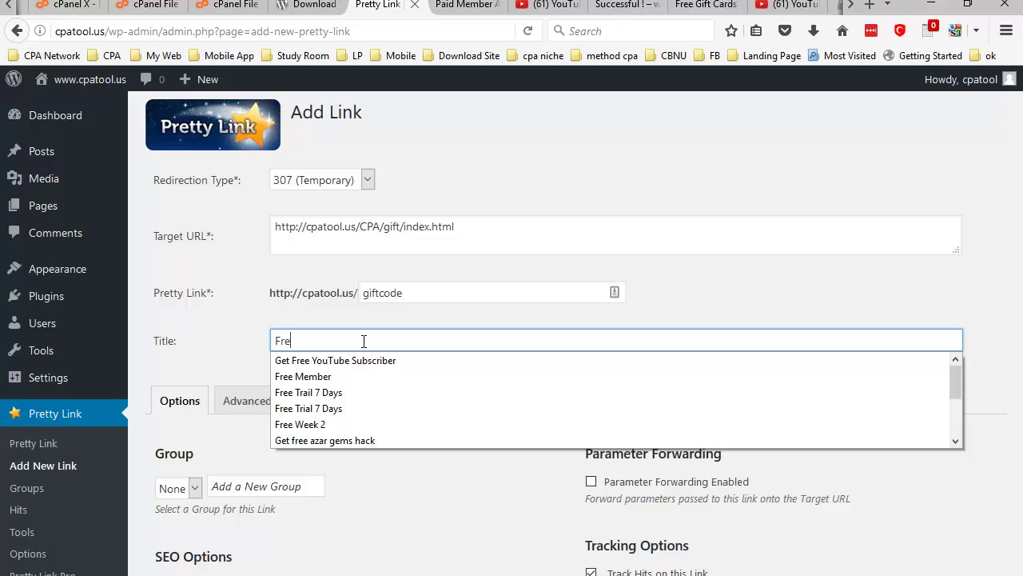
pyautogui.write('e gif')
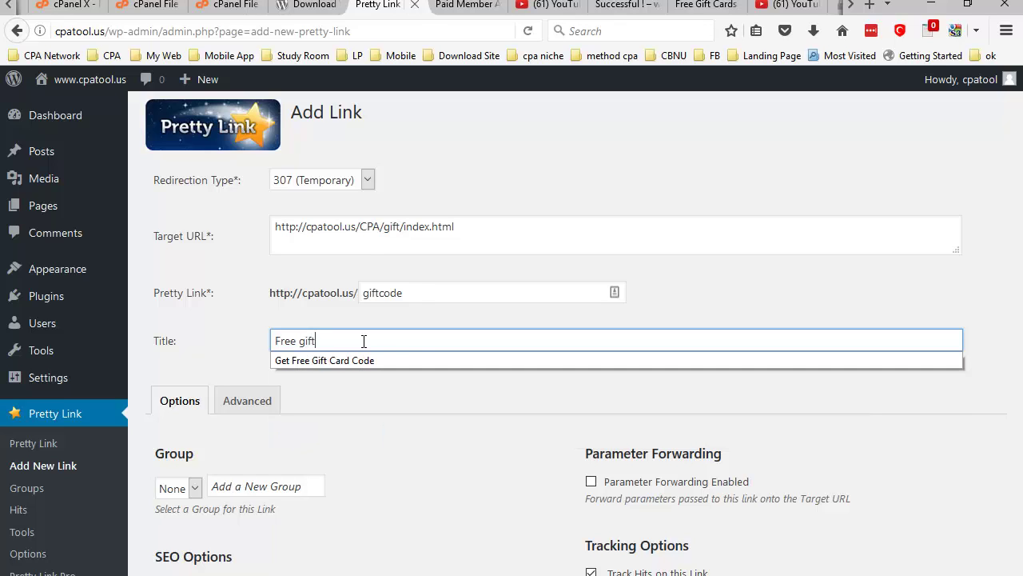
pyautogui.write('t')
pyautogui.click(410, 358)
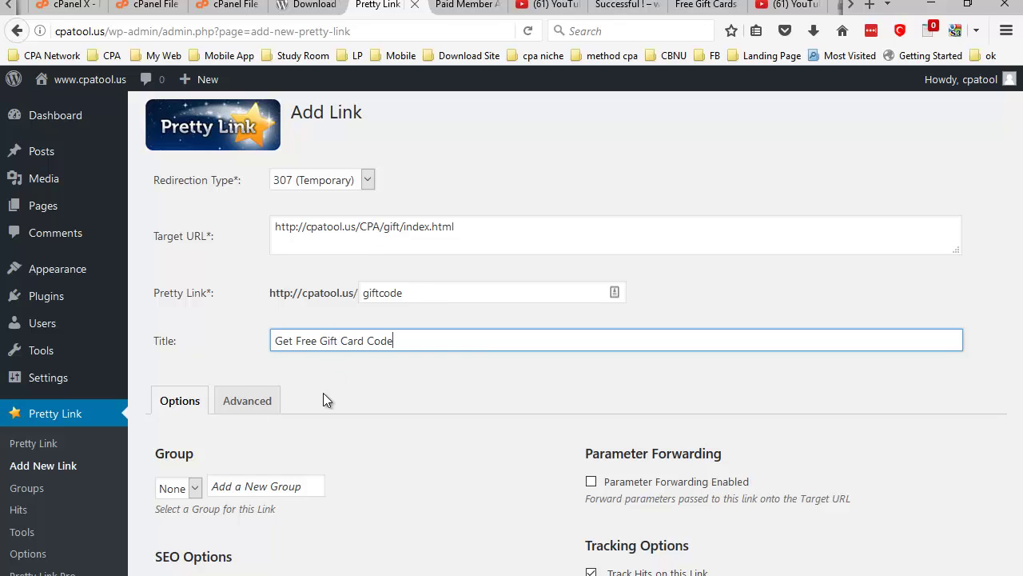
pyautogui.press('Return')
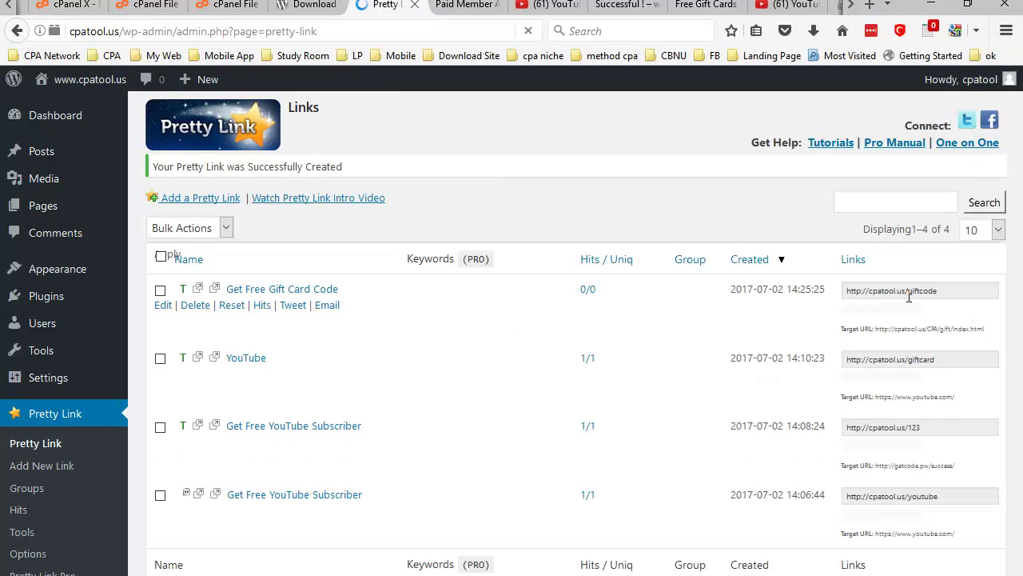
pyautogui.click(909, 294)
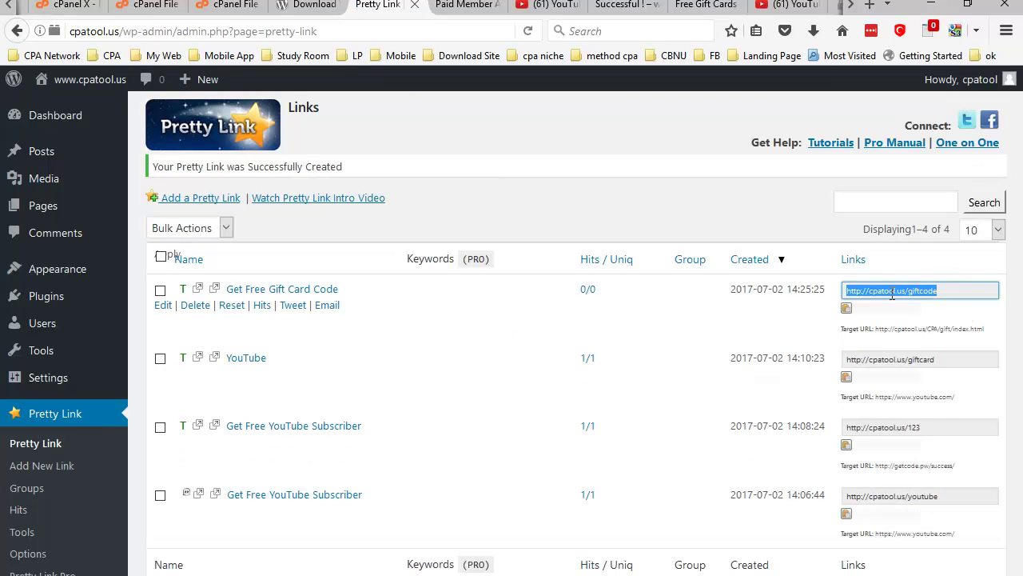
pyautogui.rightClick(909, 294)
pyautogui.click(856, 343)
pyautogui.hotkey('alt', 'Tab')
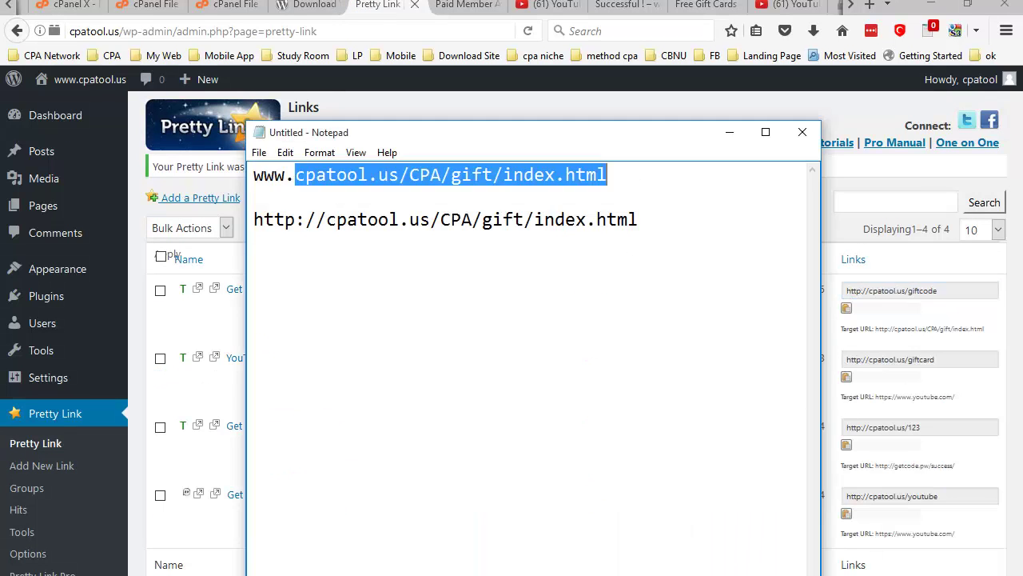
pyautogui.click(681, 224)
pyautogui.press('Return')
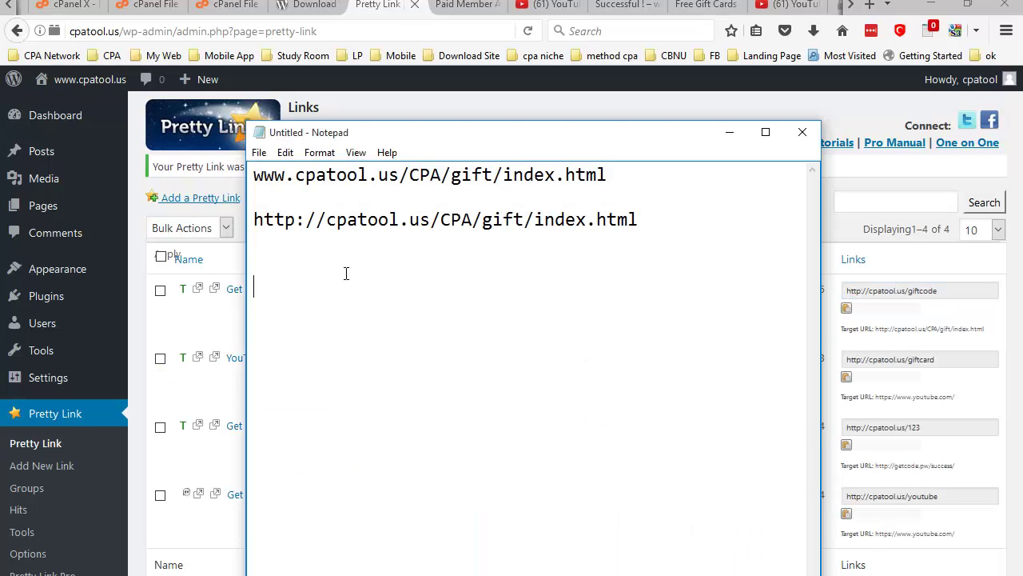
pyautogui.rightClick(279, 288)
pyautogui.click(323, 352)
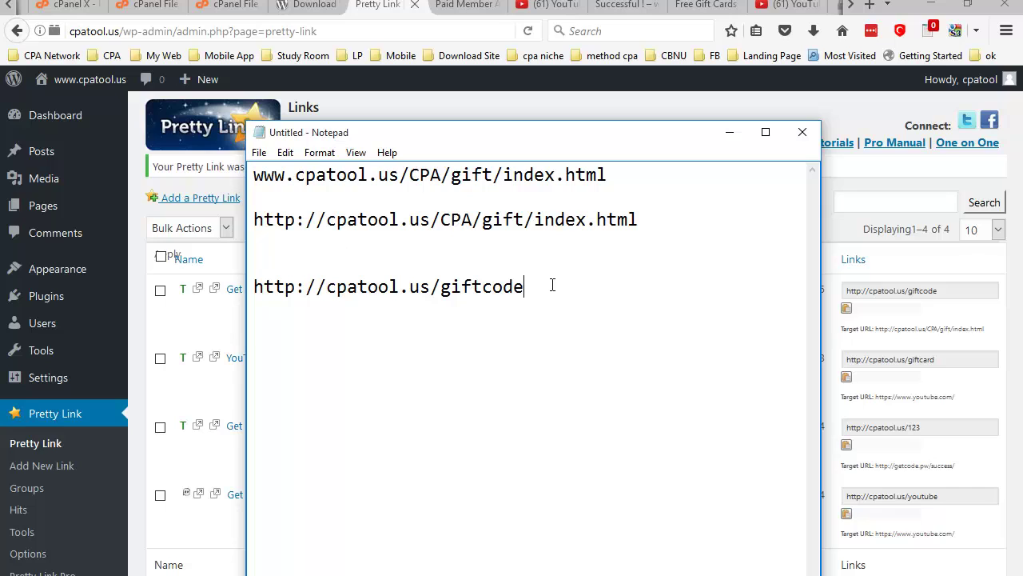
pyautogui.press('Return')
pyautogui.press('Return')
pyautogui.write('www.cpatool.')
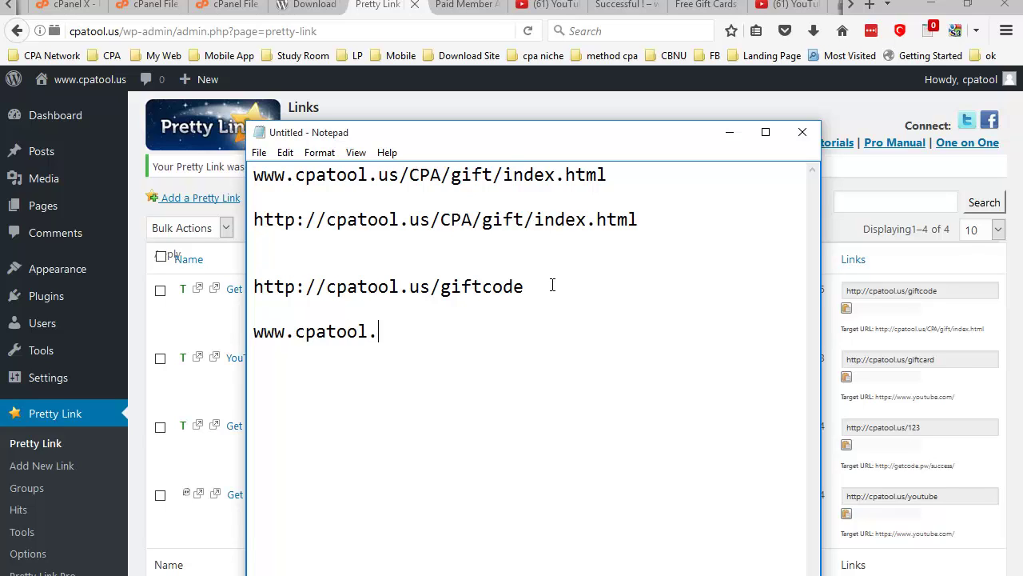
pyautogui.write('us/giftcode')
pyautogui.press('Return')
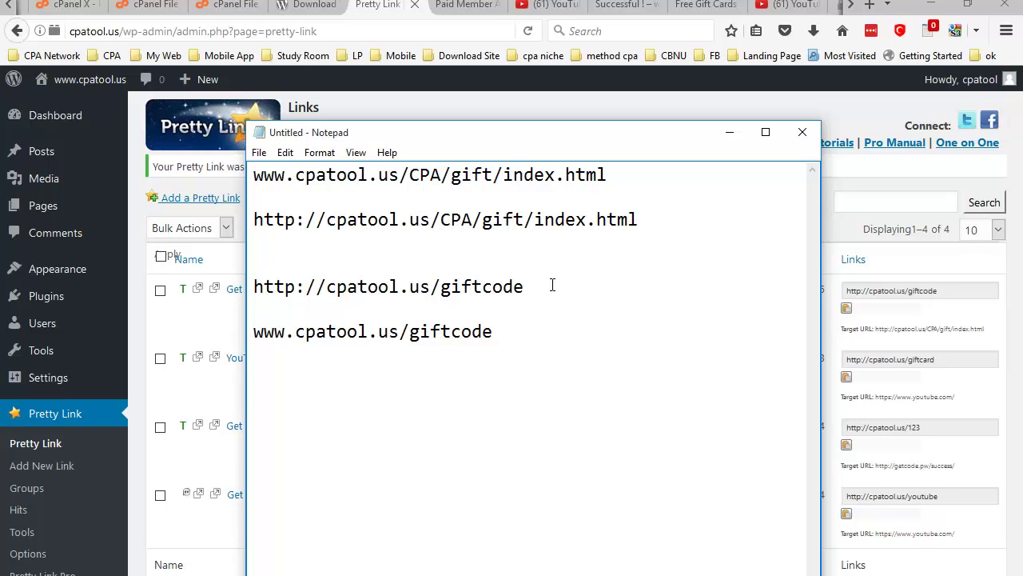
pyautogui.write('cpatool.us/gift')
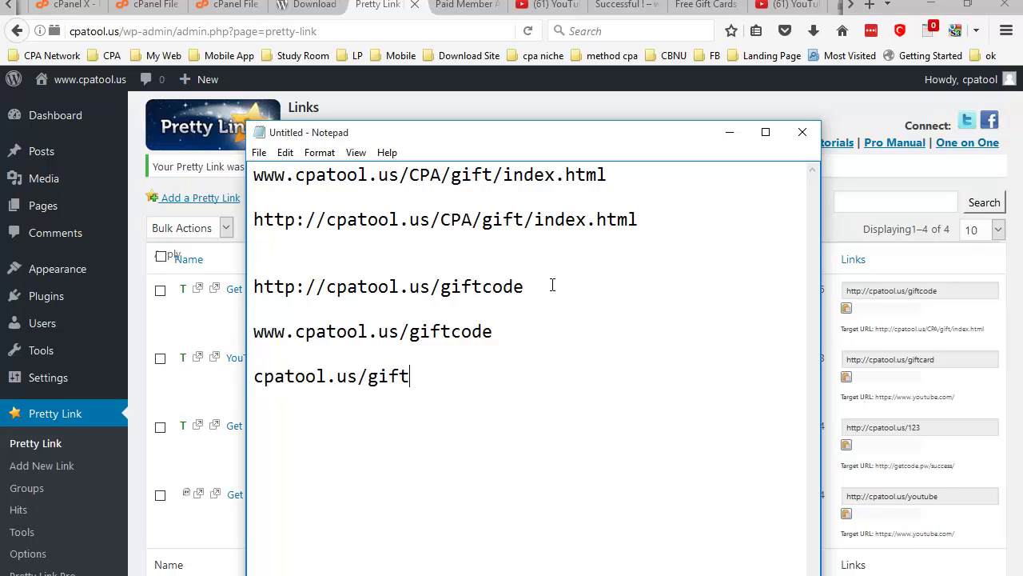
pyautogui.write('code')
# Number the three giftcode links 1., 2. and 3., then select the http link
pyautogui.click(258, 286)
pyautogui.write('1.')
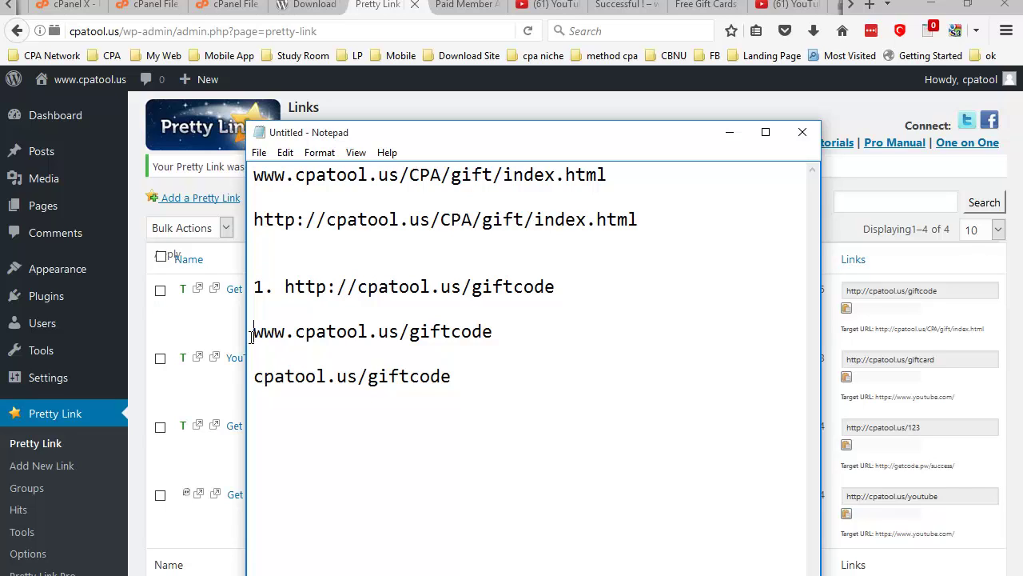
pyautogui.click(252, 331)
pyautogui.write('2.')
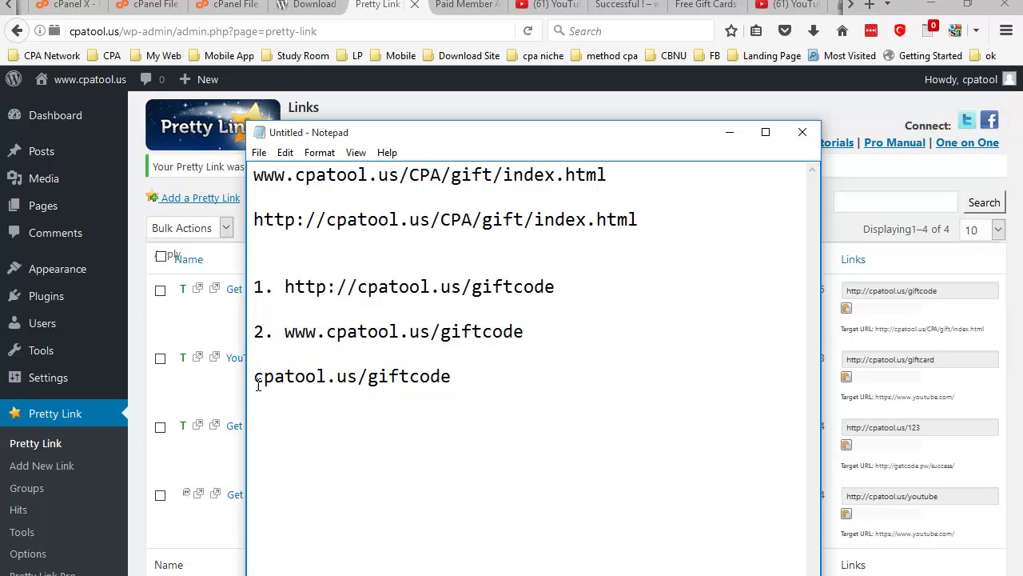
pyautogui.click(257, 376)
pyautogui.write('3.')
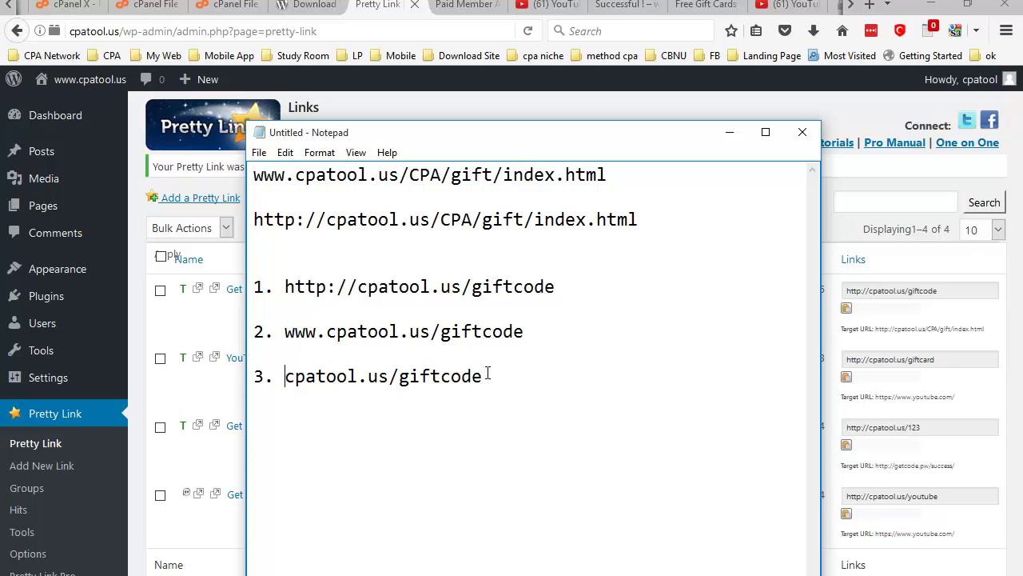
pyautogui.moveTo(286, 286); pyautogui.dragTo(556, 288)
pyautogui.rightClick(550, 292)
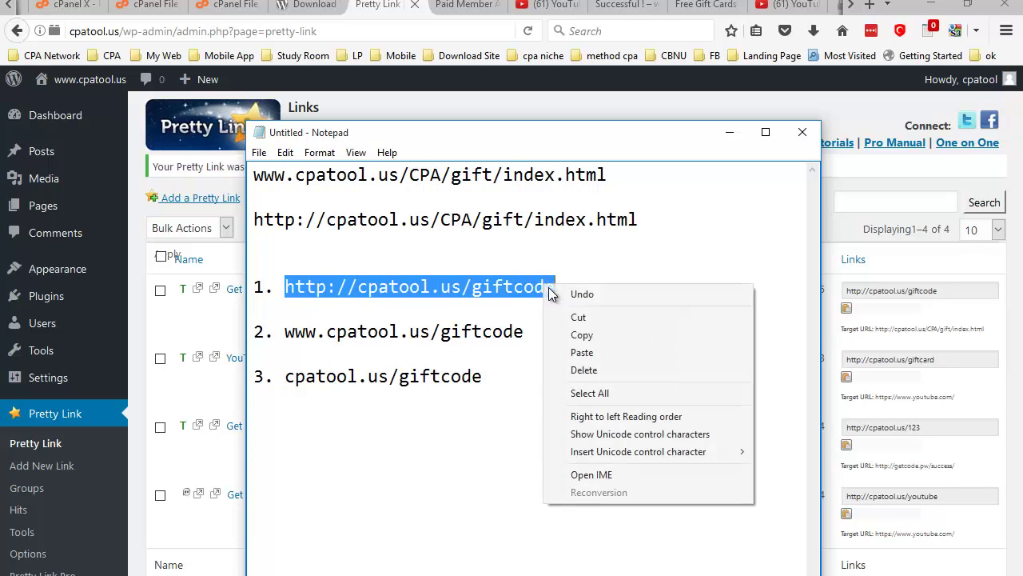
pyautogui.click(582, 335)
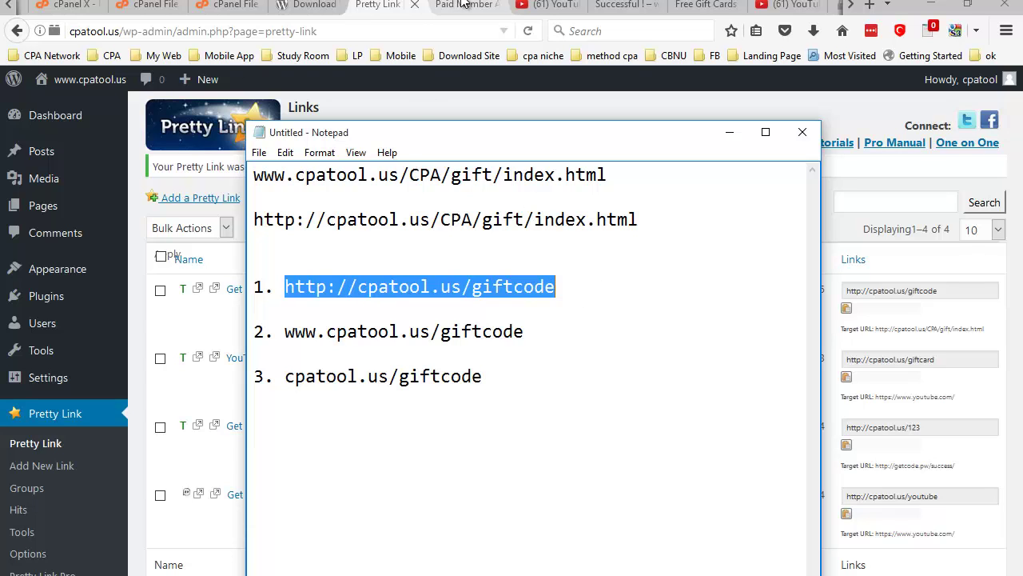
pyautogui.click(462, 4)
pyautogui.rightClick(194, 36)
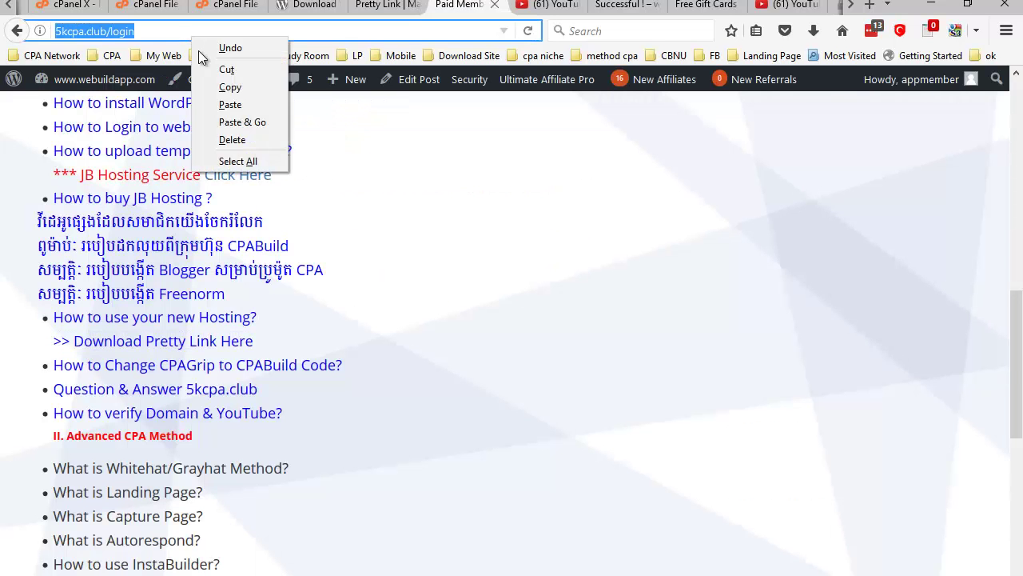
pyautogui.click(234, 125)
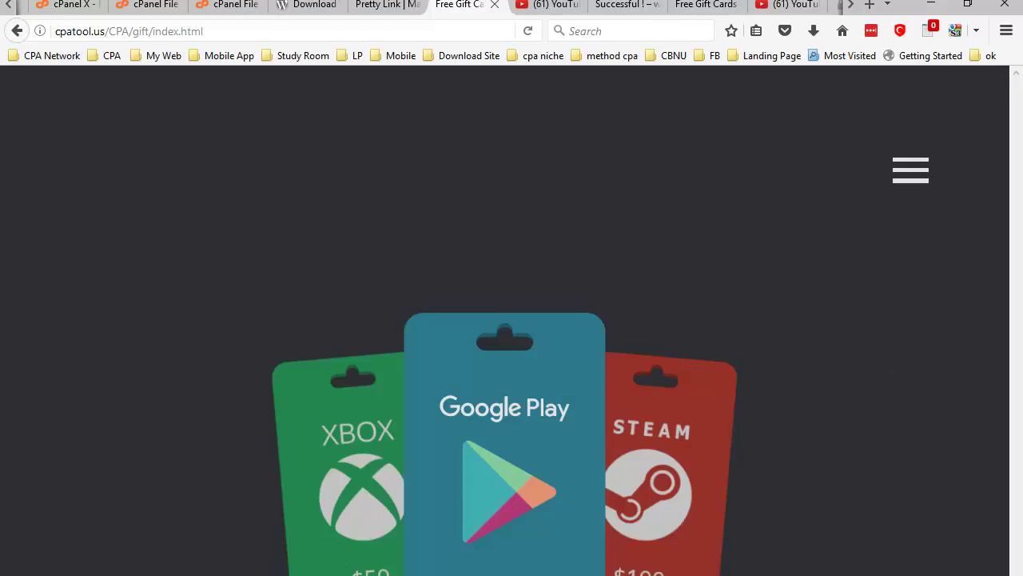
pyautogui.hotkey('alt', 'Tab')
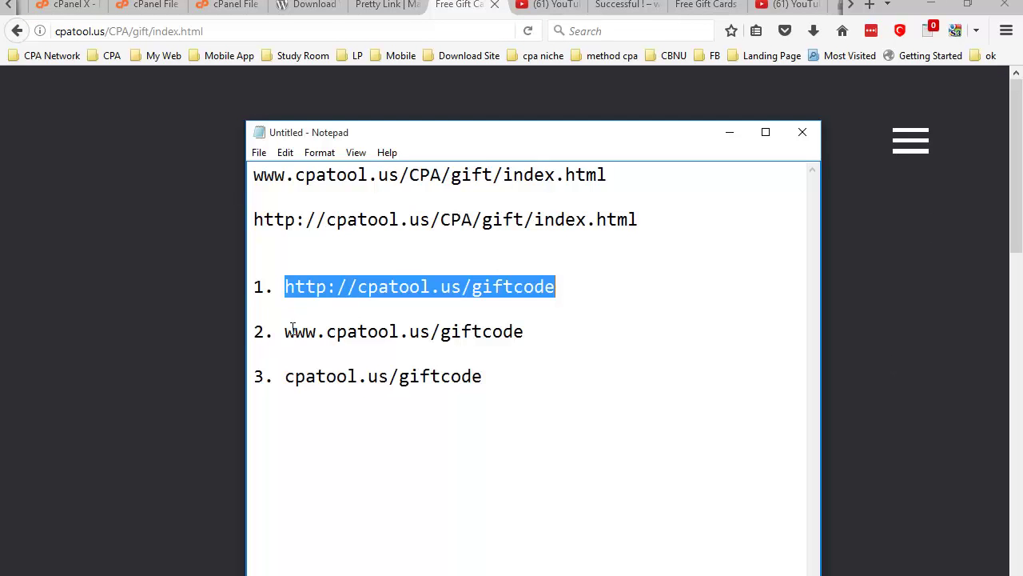
pyautogui.moveTo(286, 331); pyautogui.dragTo(527, 332)
pyautogui.rightClick(496, 328)
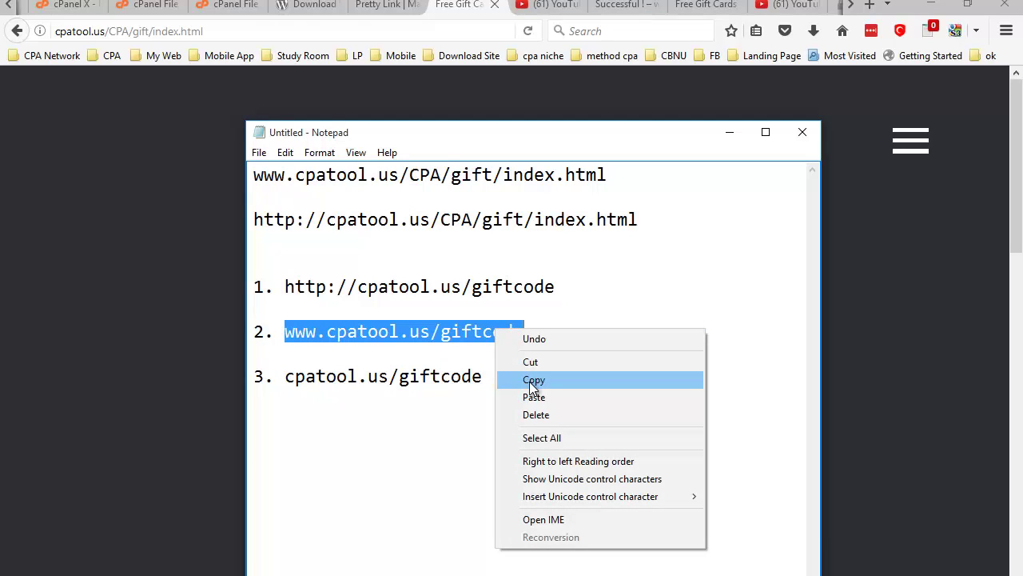
pyautogui.click(532, 380)
pyautogui.click(251, 31)
pyautogui.rightClick(251, 31)
pyautogui.click(286, 115)
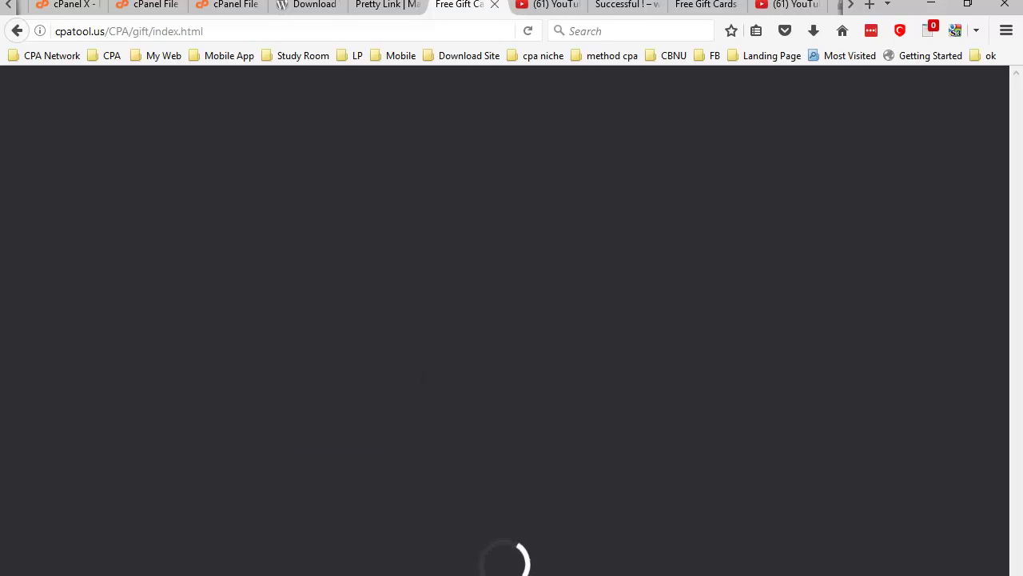
pyautogui.hotkey('alt', 'Tab')
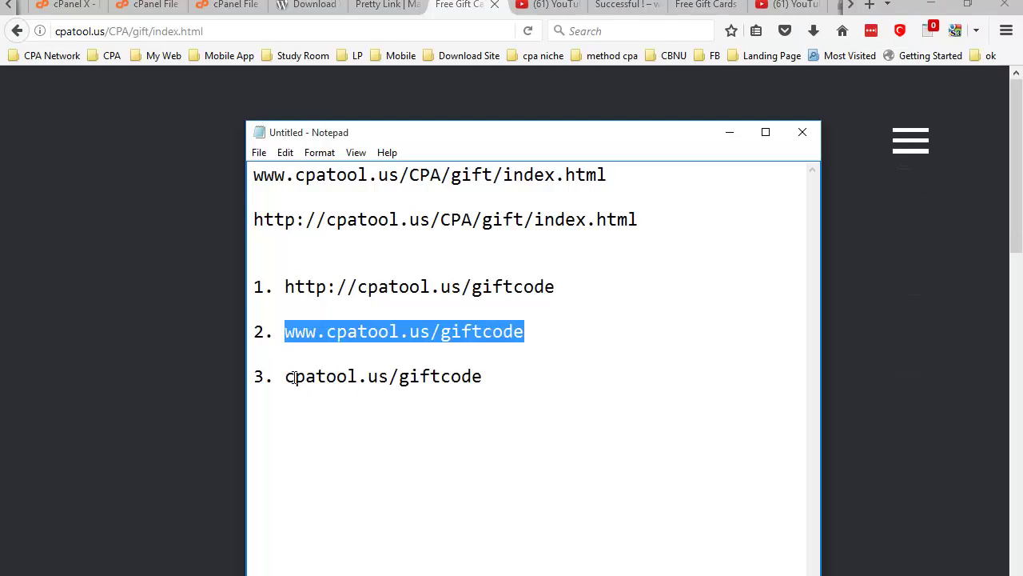
# Test the bare cpatool.us/giftcode link and check the gift-card page it loads
pyautogui.click(287, 376)
pyautogui.hotkey('shift', 'Home')
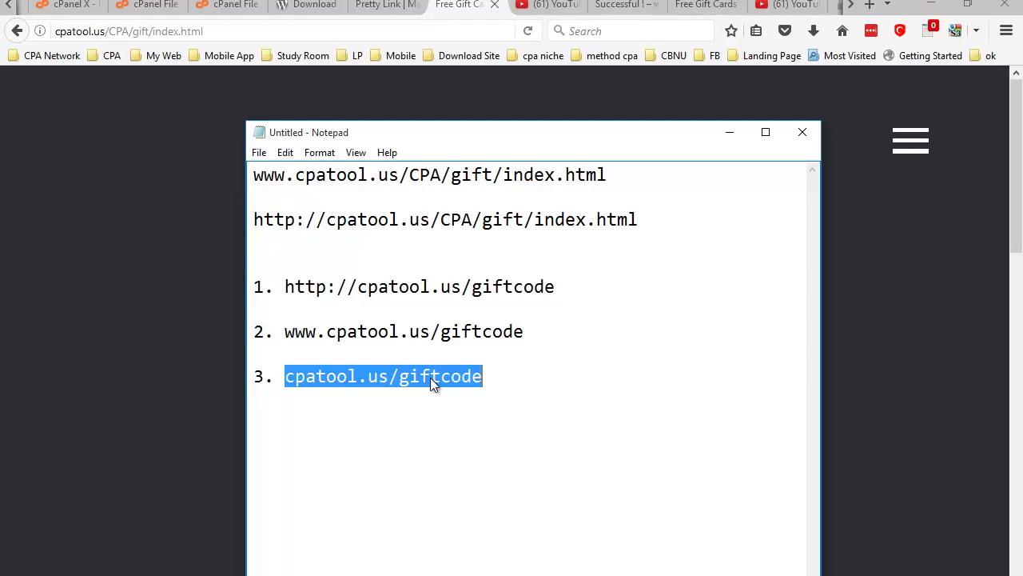
pyautogui.rightClick(431, 378)
pyautogui.click(468, 429)
pyautogui.click(157, 31)
pyautogui.rightClick(157, 31)
pyautogui.click(211, 117)
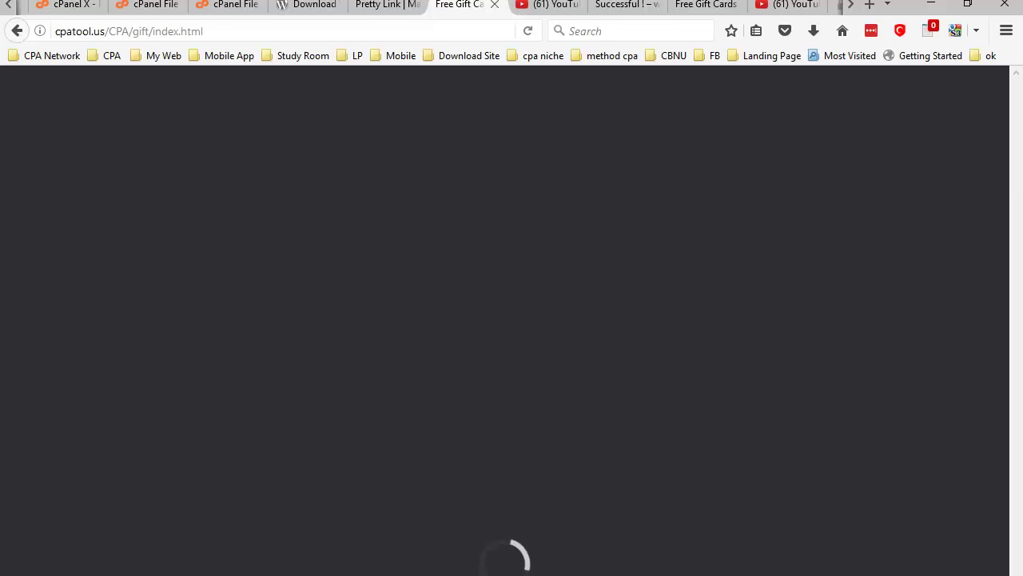
pyautogui.hotkey('alt', 'Tab')
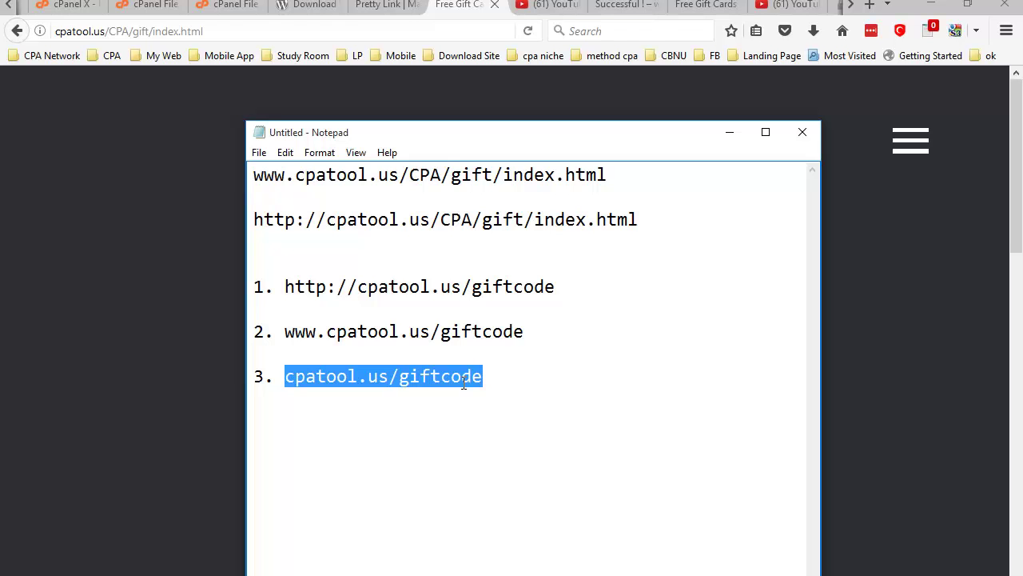
pyautogui.hotkey('alt', 'Tab')
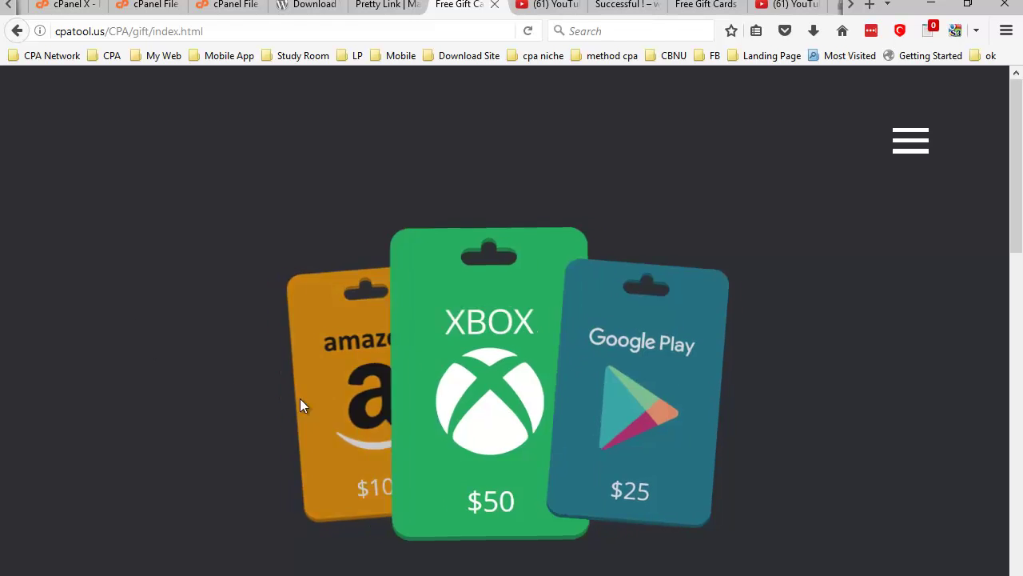
pyautogui.scroll(-15, 299, 405)
pyautogui.hotkey('alt', 'Tab')
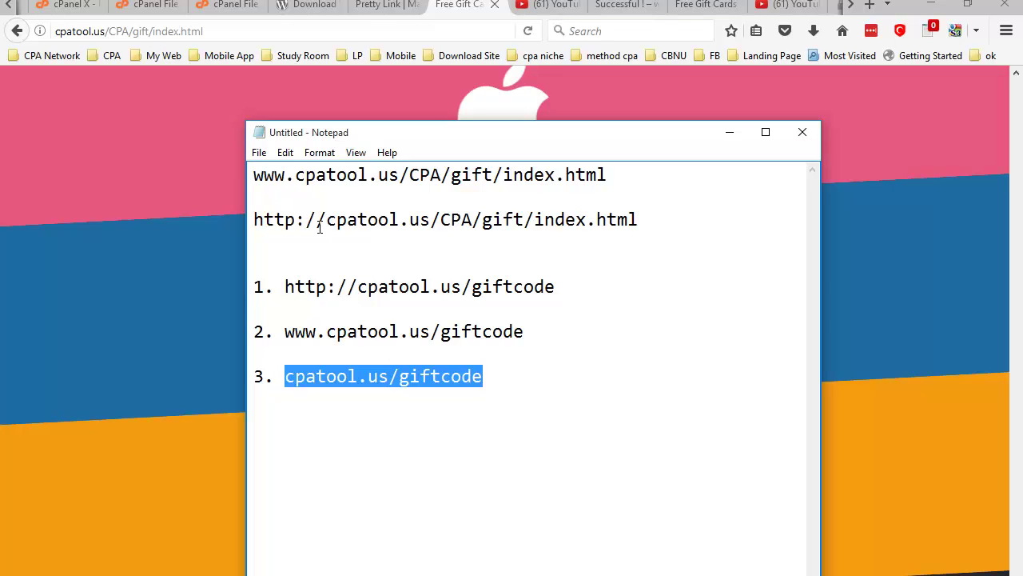
# Cancel the index.html rename, go up to public_html, open CPA and gift, then return to CPA
pyautogui.click(90, 5)
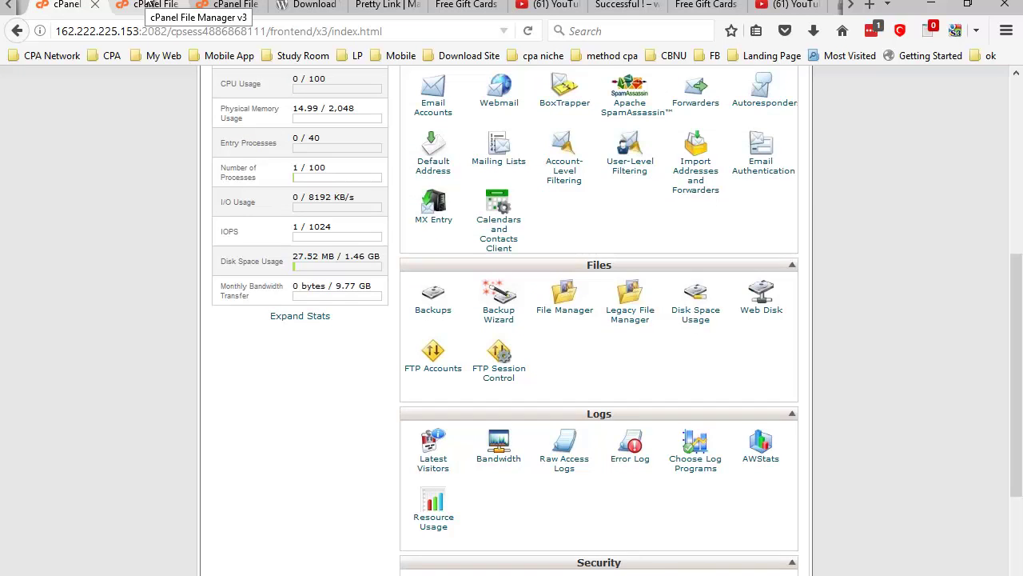
pyautogui.click(150, 4)
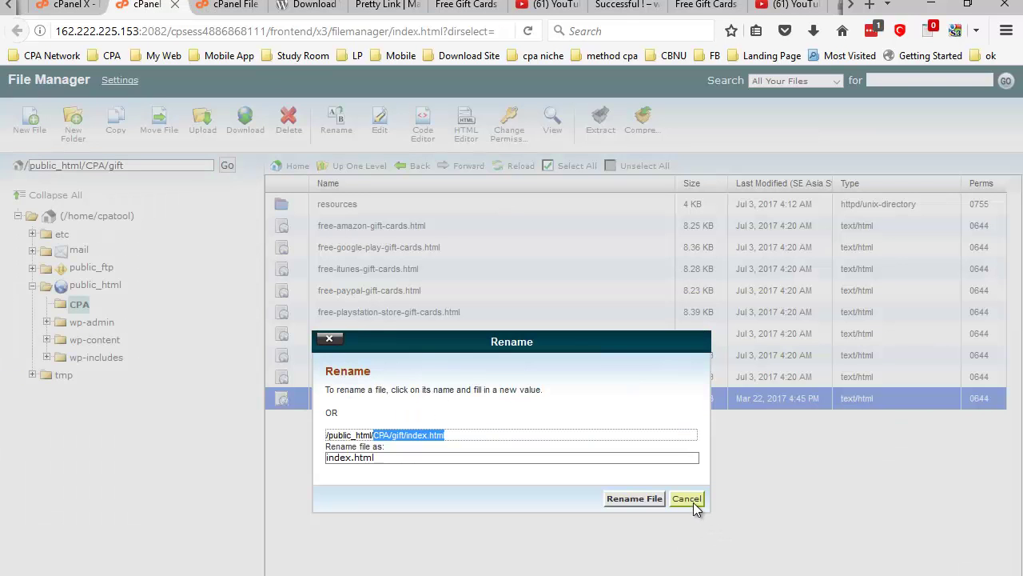
pyautogui.click(692, 500)
pyautogui.click(351, 171)
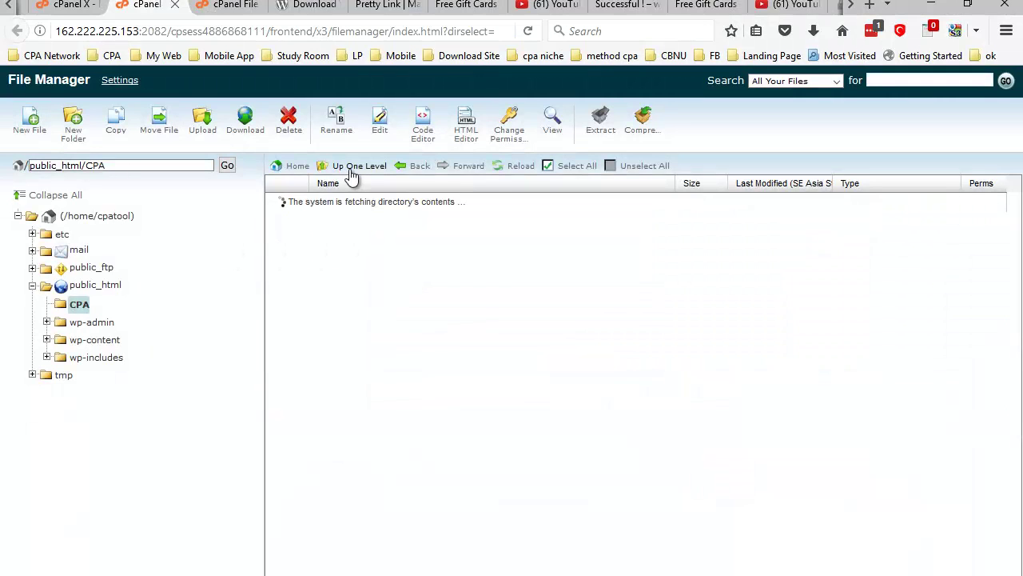
pyautogui.click(352, 171)
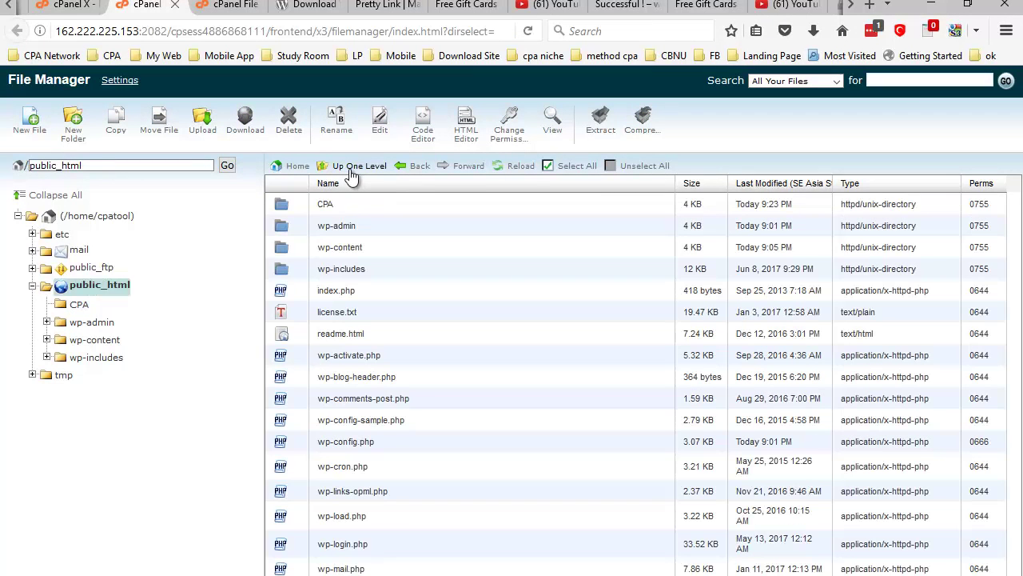
pyautogui.doubleClick(287, 205)
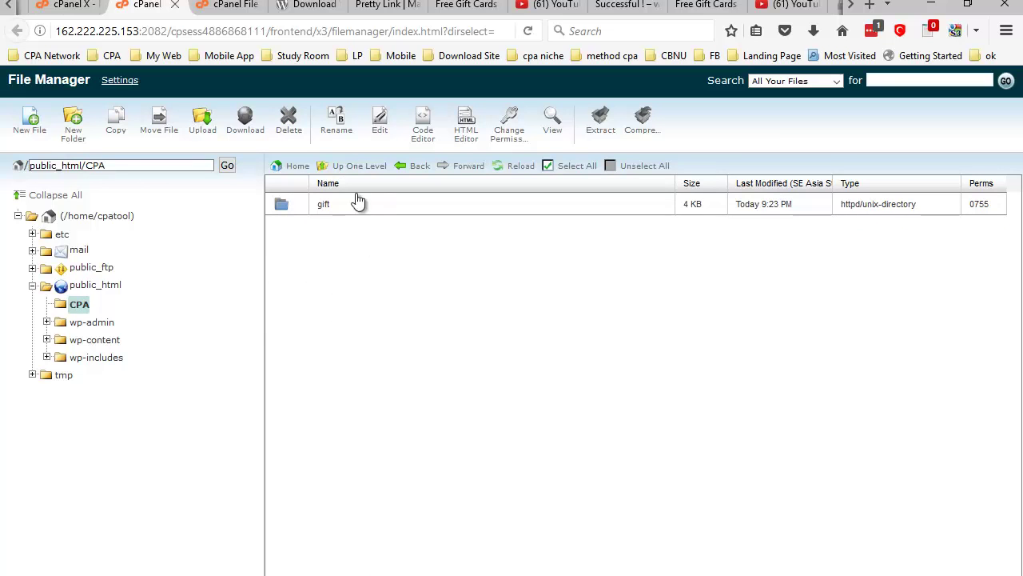
pyautogui.doubleClick(284, 206)
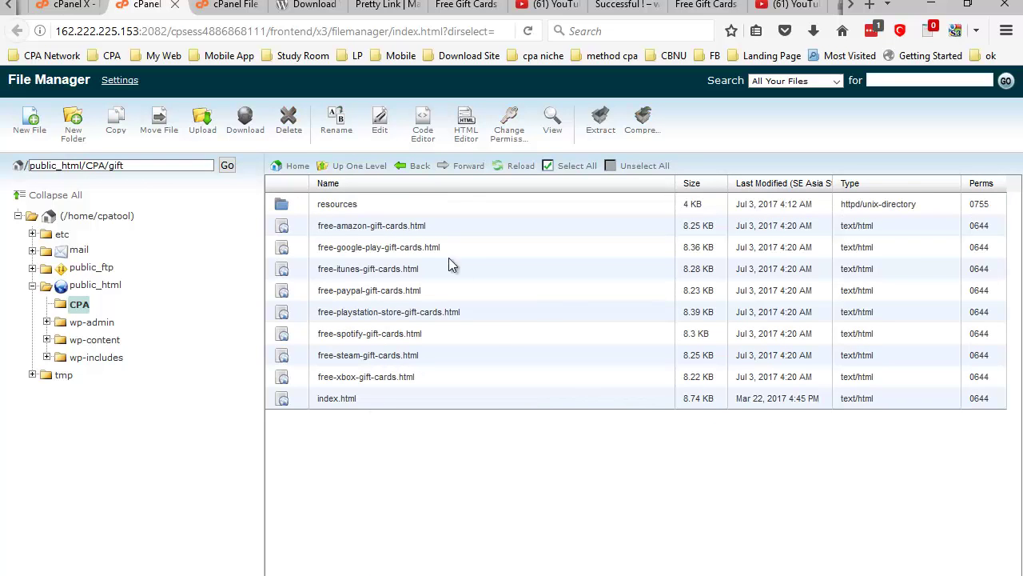
pyautogui.click(358, 168)
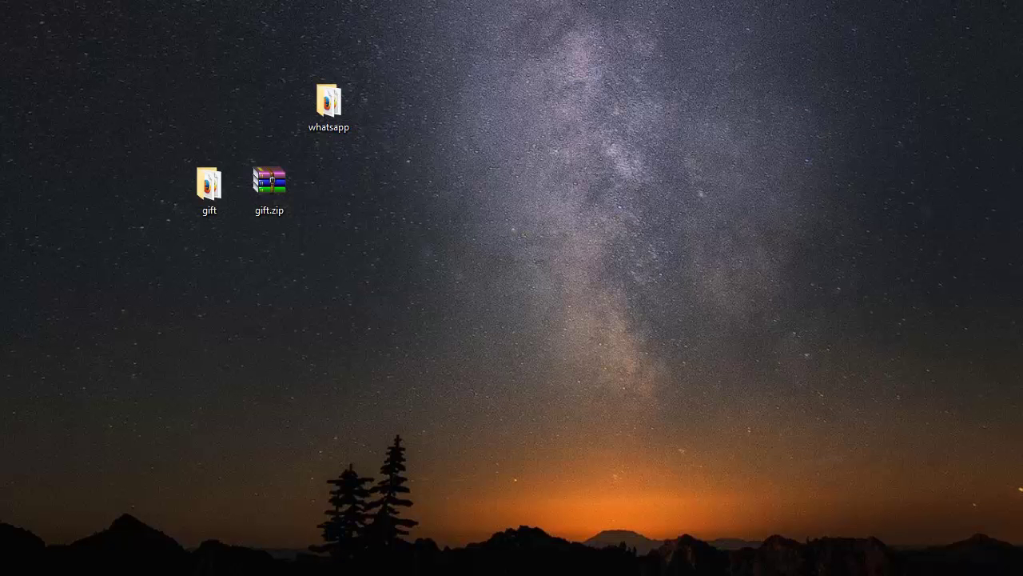
# Move the whatsapp folder beside gift.zip, open it, and bring up index.html's open options
pyautogui.moveTo(329, 102); pyautogui.dragTo(343, 210)
pyautogui.doubleClick(342, 199)
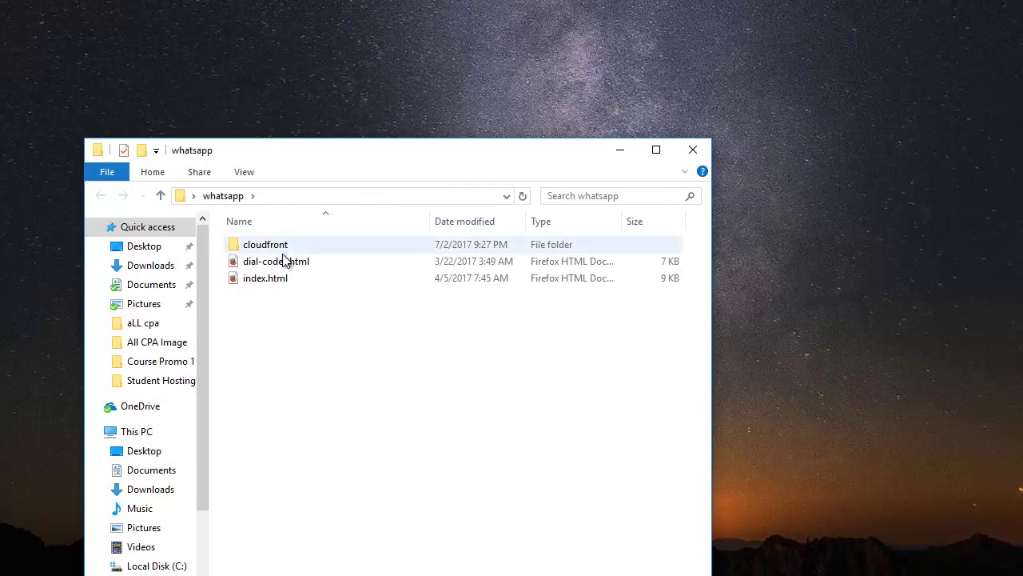
pyautogui.click(268, 280)
pyautogui.rightClick(267, 277)
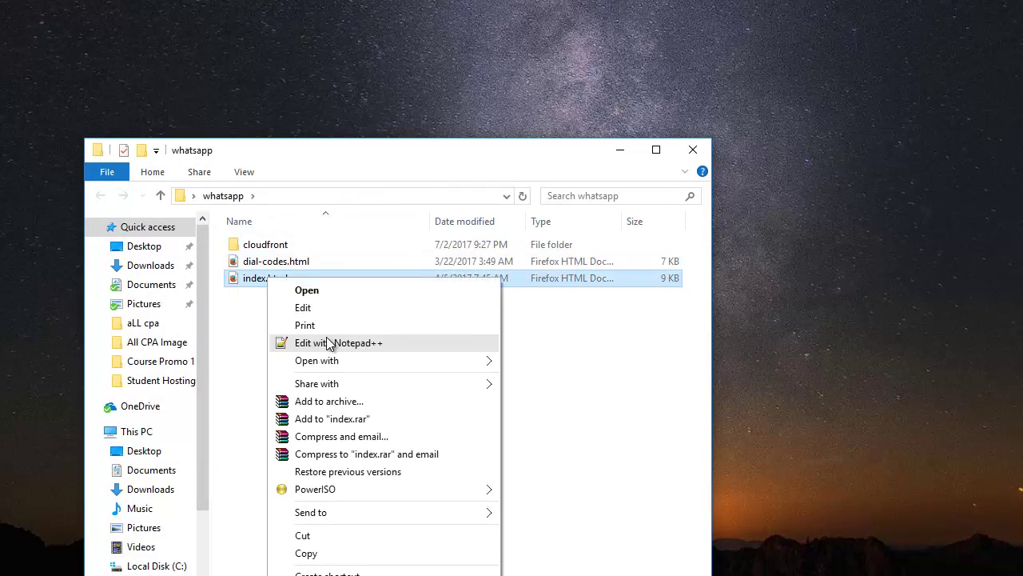
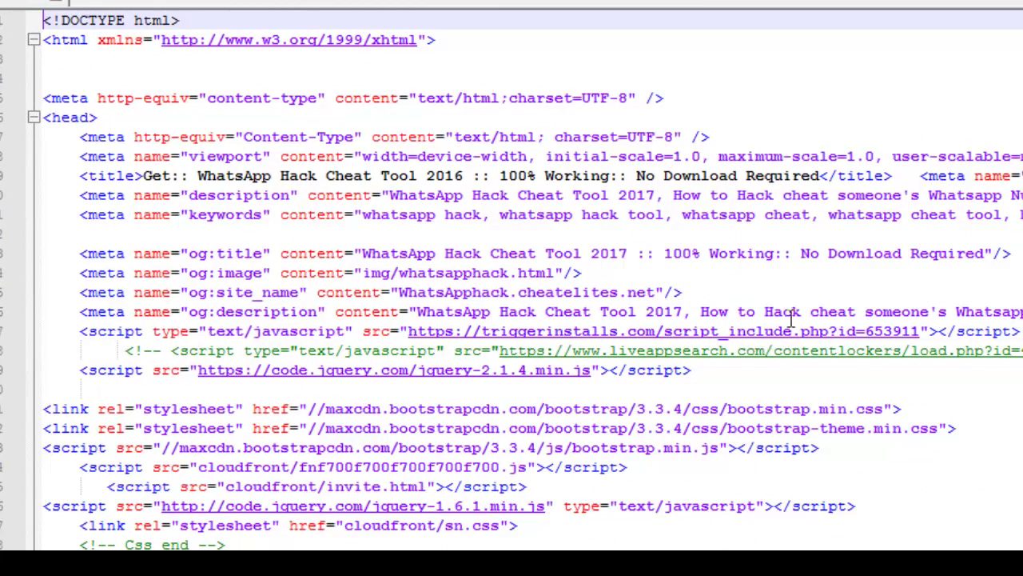
# Highlight the triggerinstalls script line in the page head, then clear the selection
pyautogui.moveTo(82, 331); pyautogui.dragTo(947, 331)
pyautogui.click(947, 331)
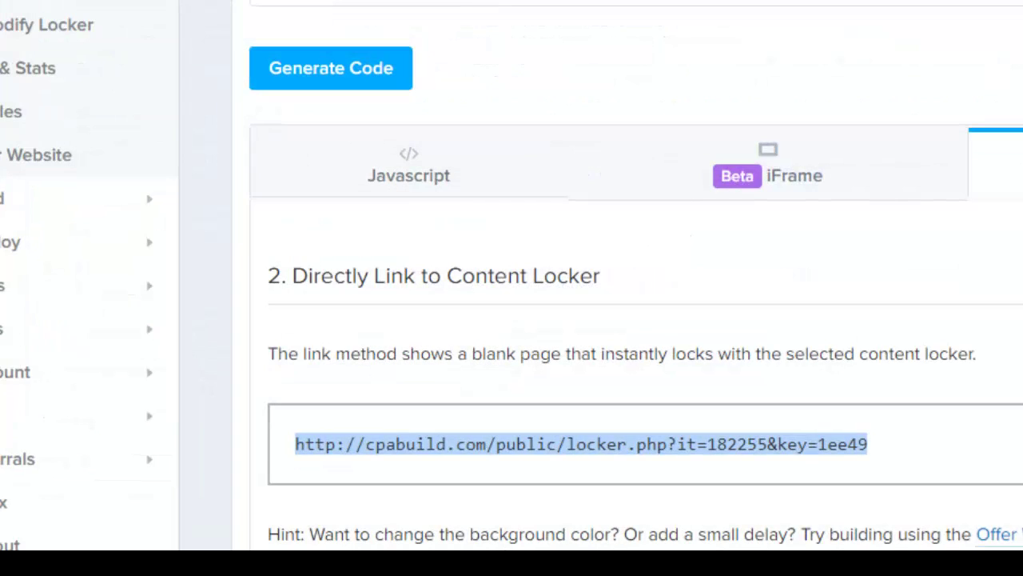
# Copy CPABuild's four-line JavaScript head-tag locker code and return to the HTML file in Notepad++
pyautogui.scroll(-1, 511, 263)
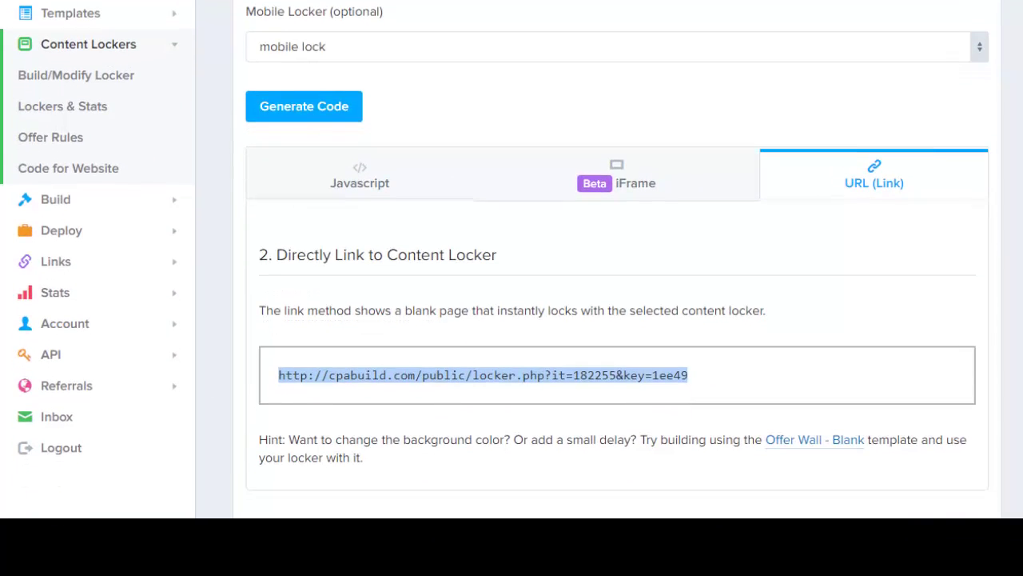
pyautogui.click(319, 197)
pyautogui.scroll(-2, 392, 210)
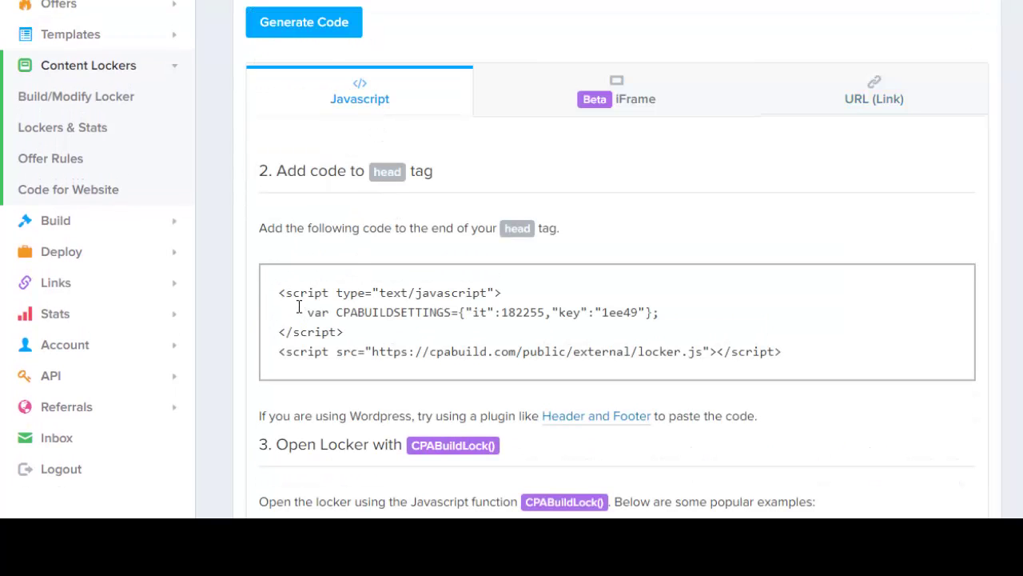
pyautogui.moveTo(276, 291); pyautogui.dragTo(821, 359)
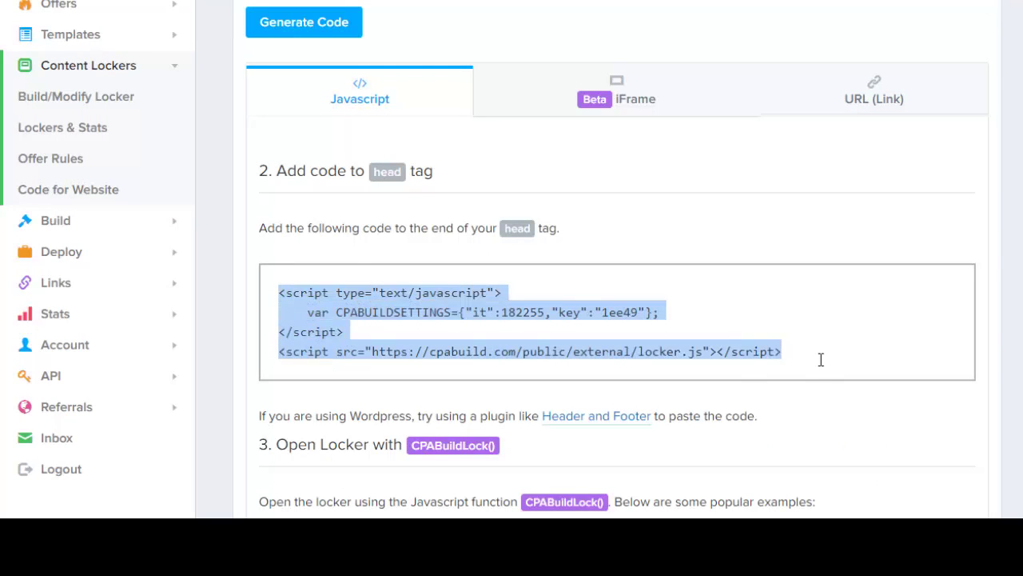
pyautogui.rightClick(345, 300)
pyautogui.click(375, 314)
pyautogui.hotkey('alt', 'Tab')
# Select the old triggerinstalls script tag on line 17 for replacement
pyautogui.moveTo(126, 219); pyautogui.dragTo(798, 221)
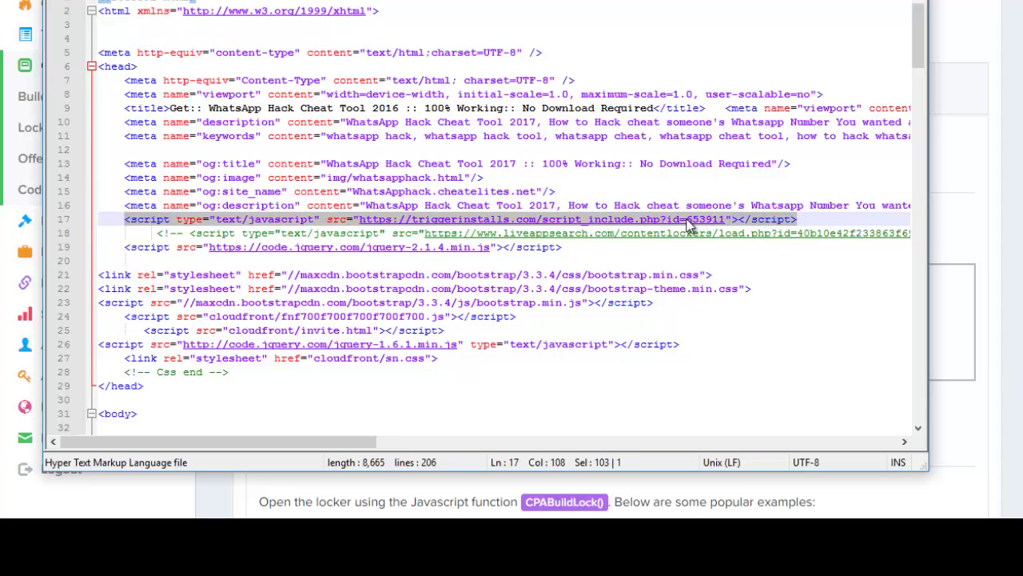
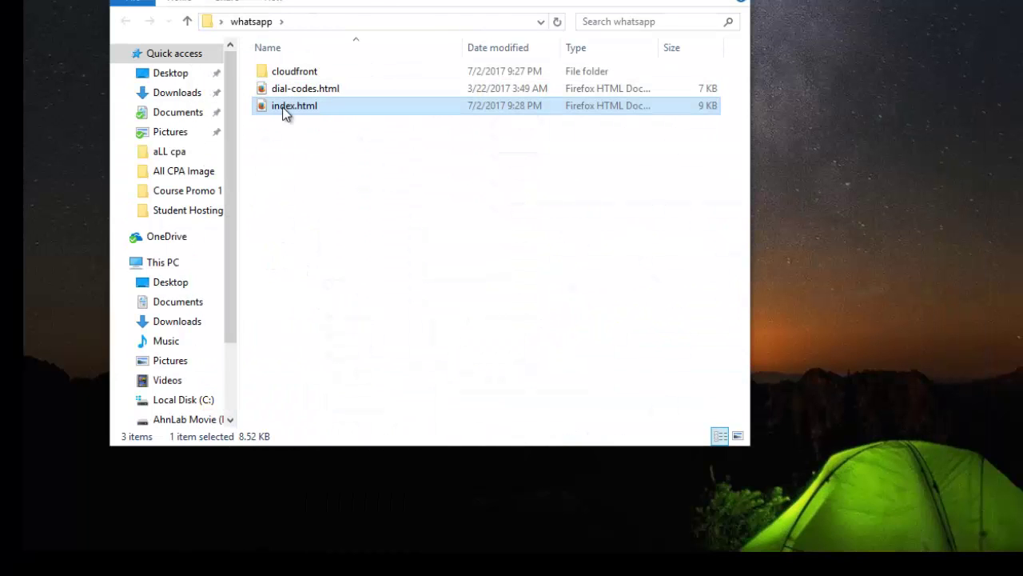
# Open index.html from the whatsapp folder in the default browser
pyautogui.doubleClick(282, 107)
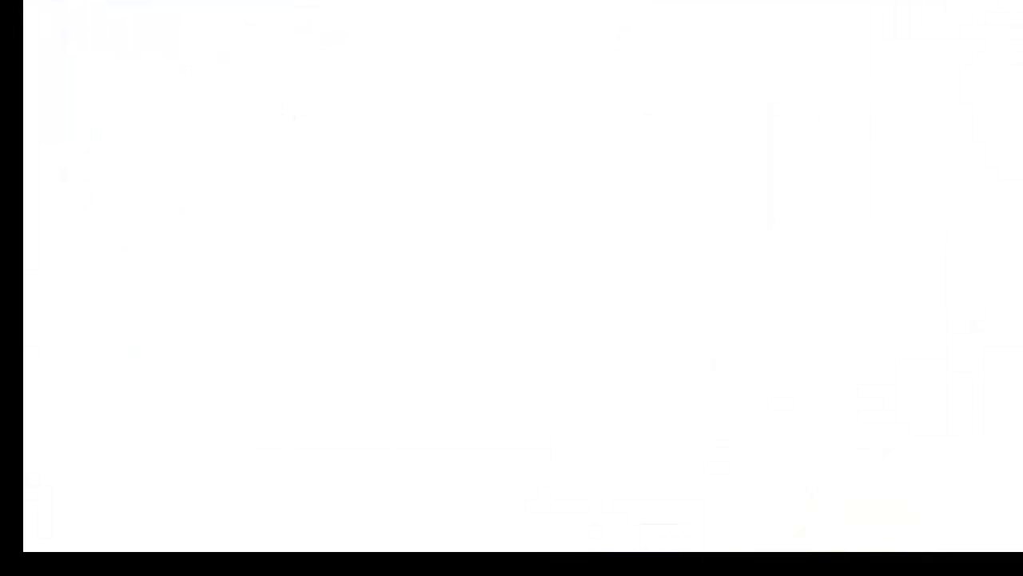